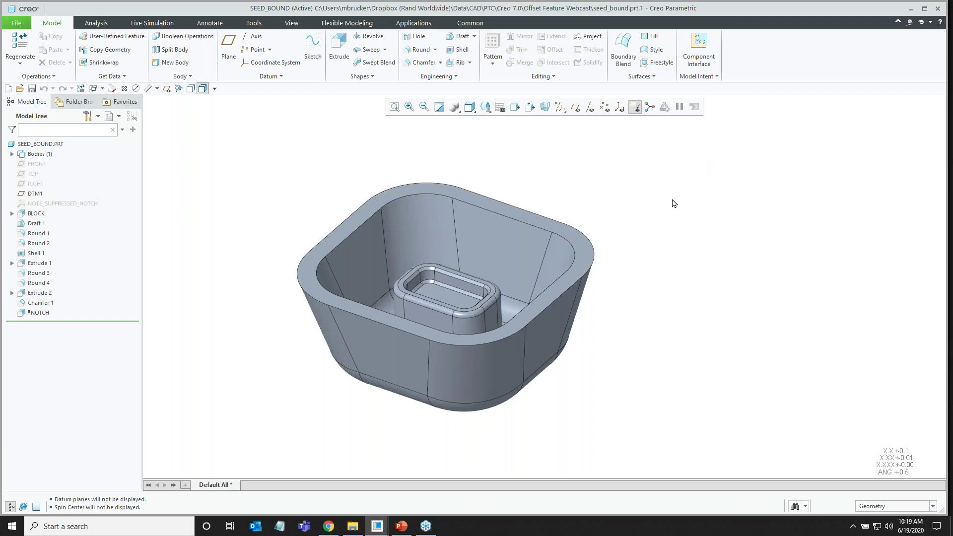
Select all interior surfaces with the central recess floor as seed and the top rim face as boundary, and clear the selection.
middle_click_drag(598, 245, 602, 252)
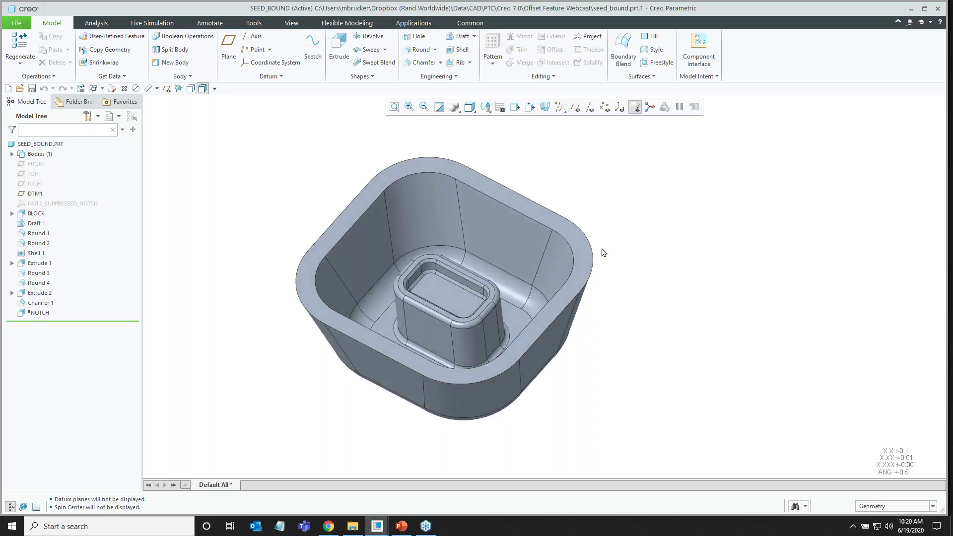
scroll(609, 379, "down", 3)
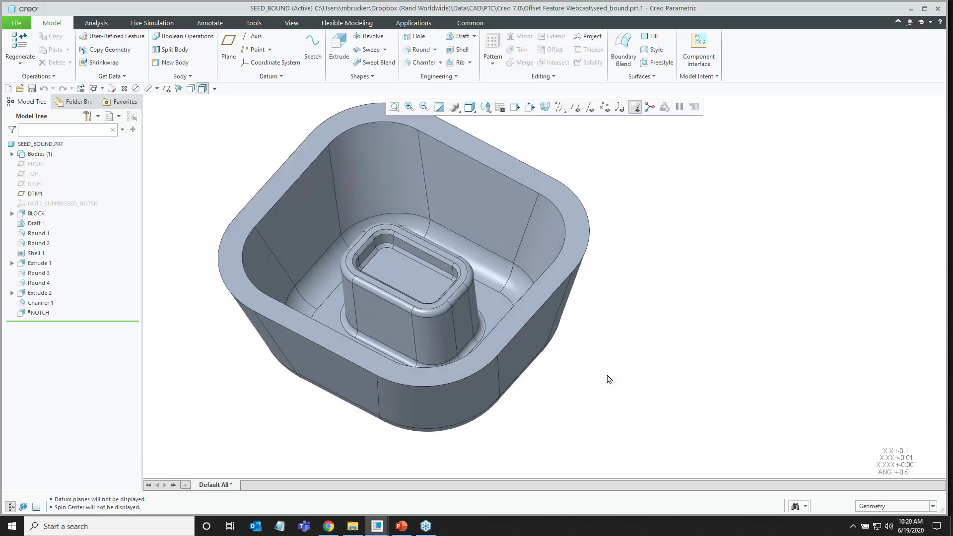
left_click(434, 281)
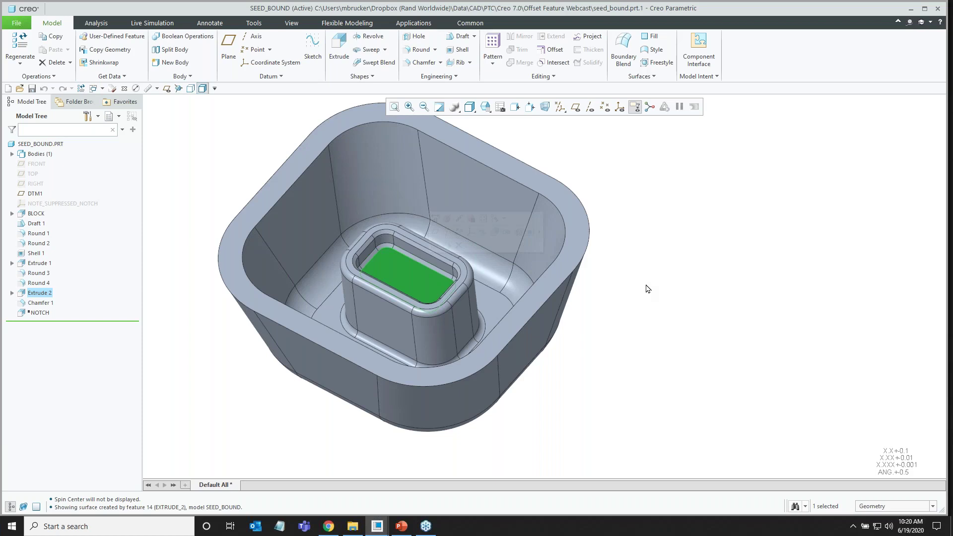
left_click(574, 223)
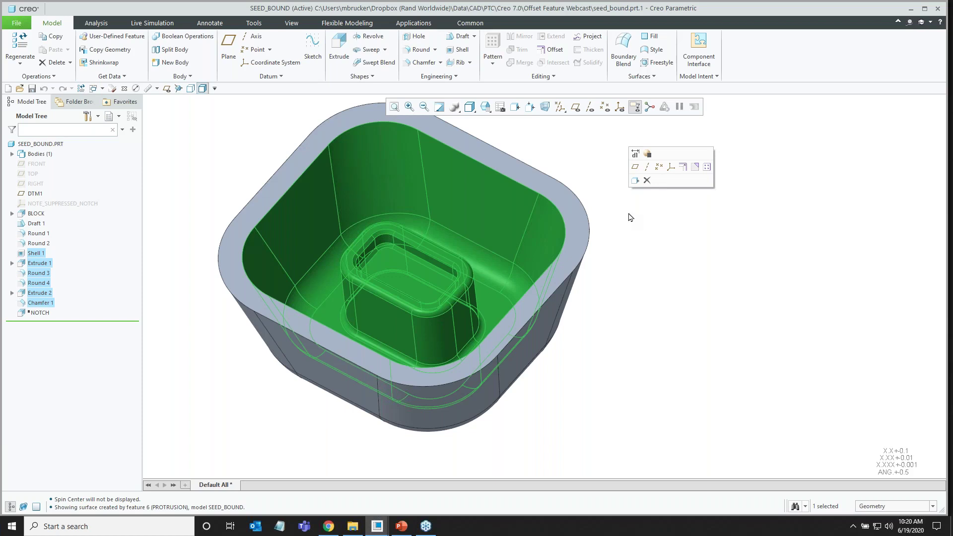
left_click(630, 218)
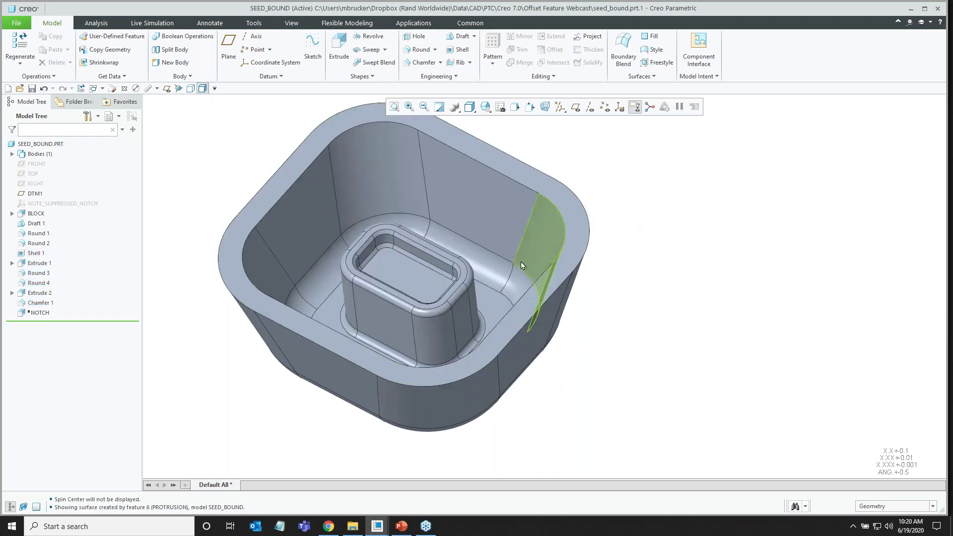
Repeat the seed-and-boundary selection from a rounded inner floor-edge surface with the top rim as boundary, and clear it.
left_click(495, 265)
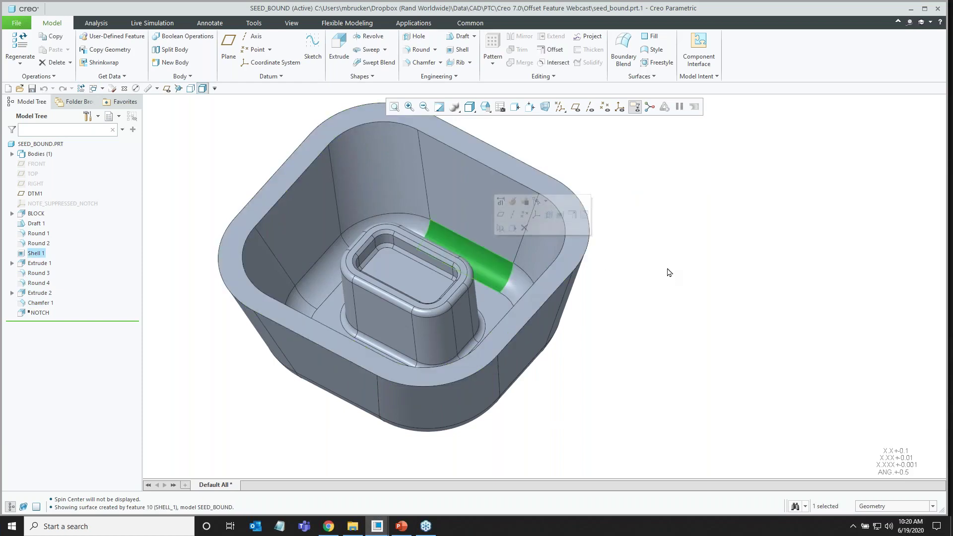
left_click(584, 240)
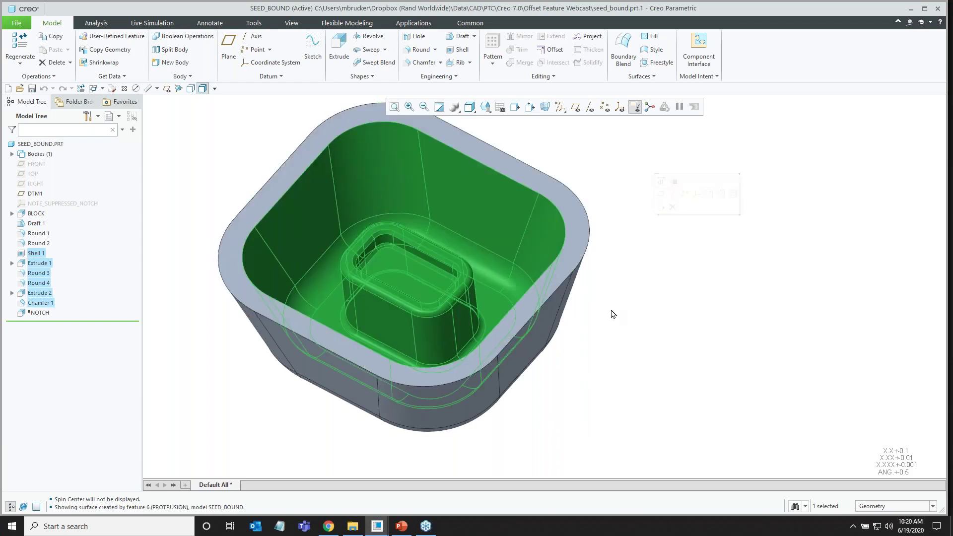
scroll(613, 314, "up", 1)
left_click(635, 267)
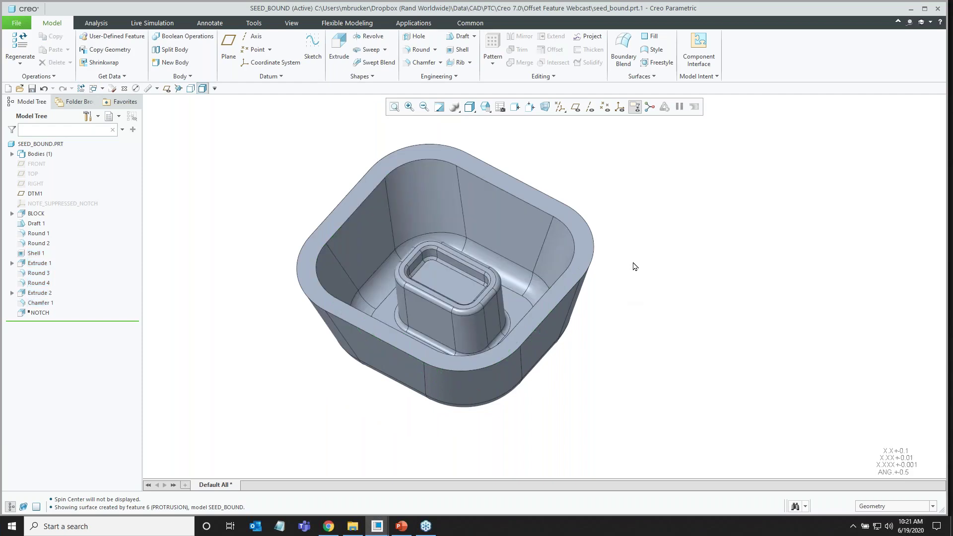
Resume the suppressed NOTCH feature.
left_click(44, 314)
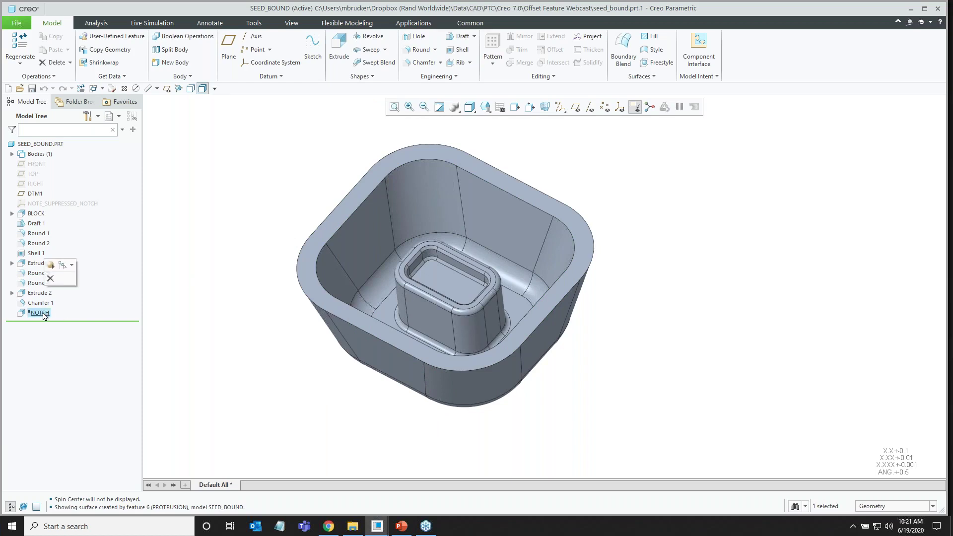
left_click(51, 265)
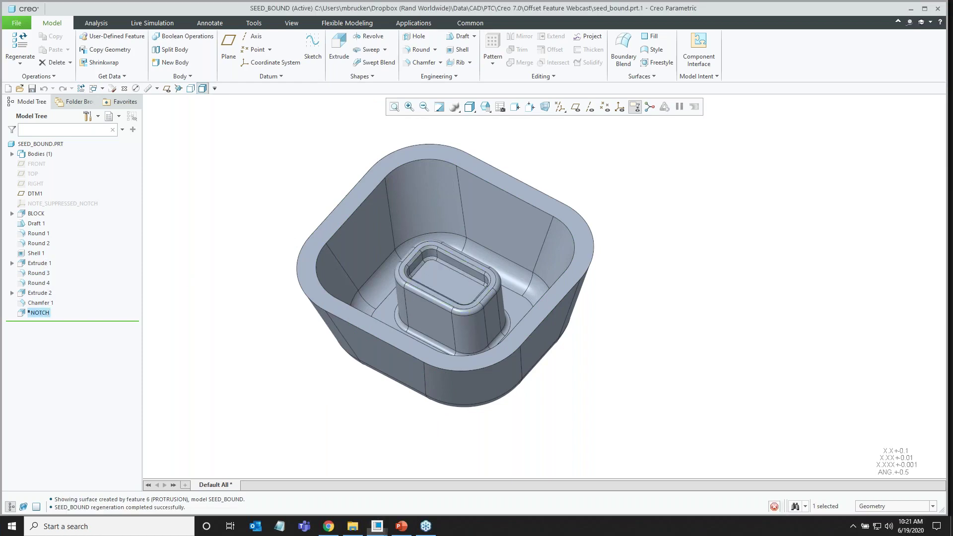
left_click(235, 191)
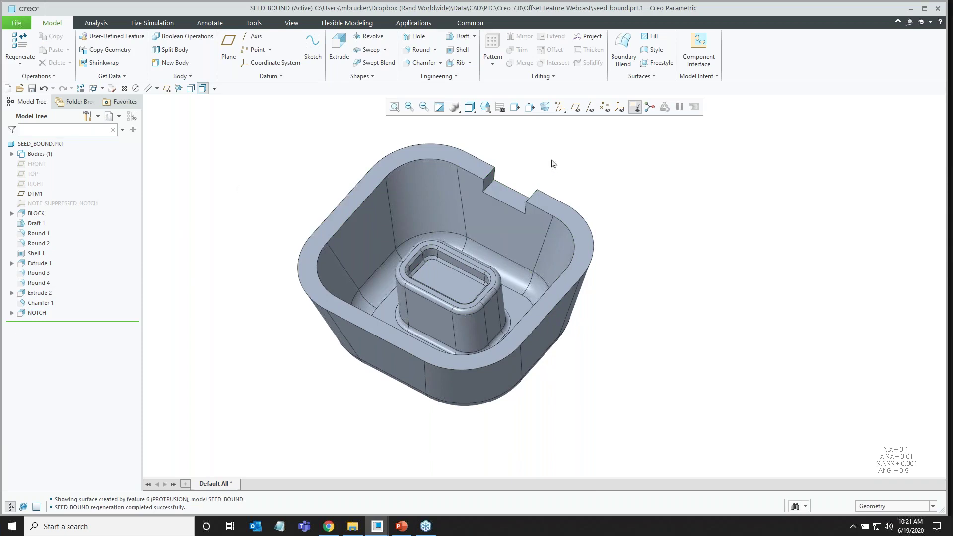
Make a seed-and-boundary selection from the inner rounded floor corner surface, using only the top rim face as boundary.
scroll(546, 167, "up", 3)
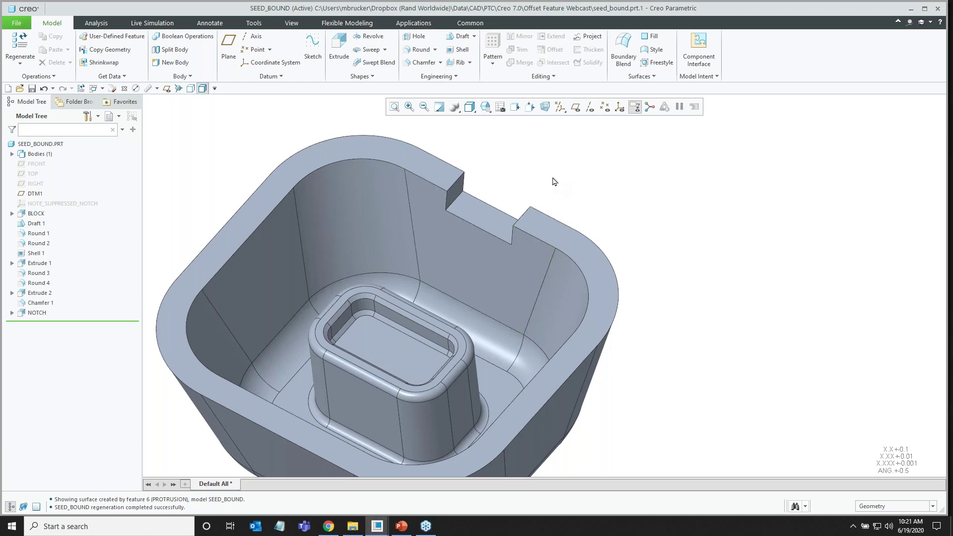
scroll(555, 181, "down", 2)
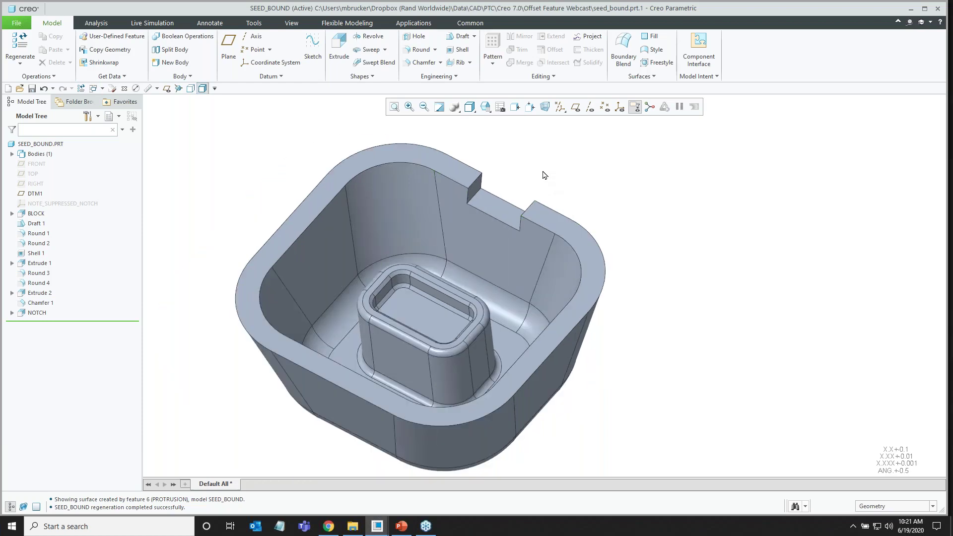
left_click(436, 264)
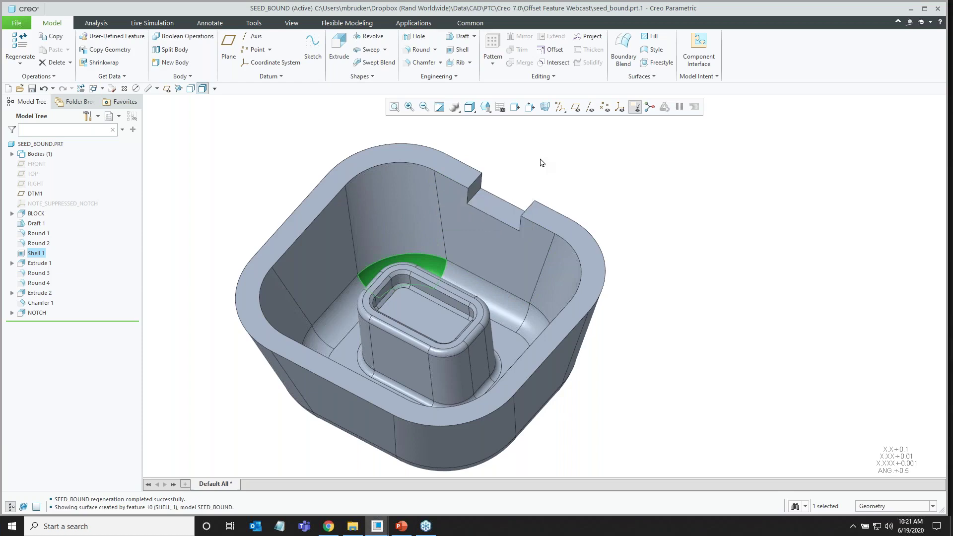
left_click(465, 178)
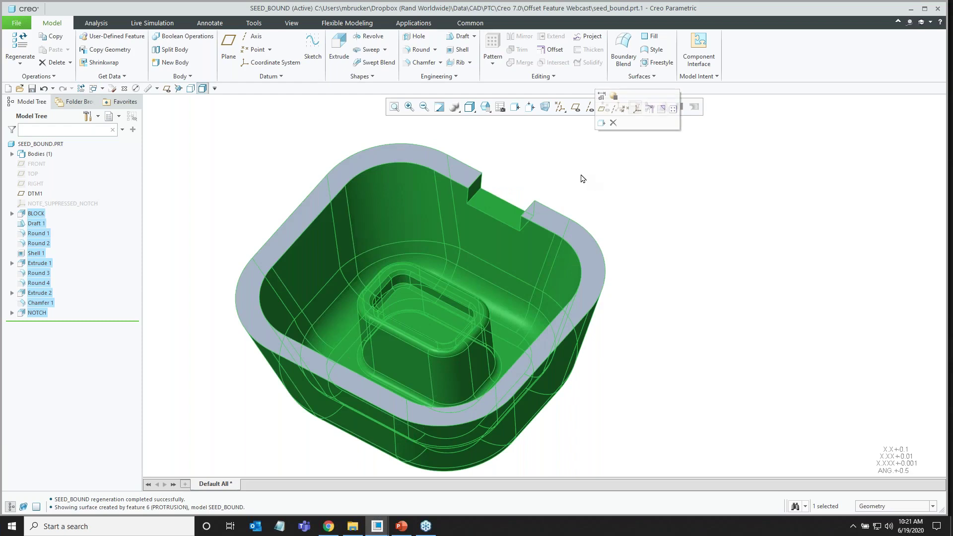
scroll(582, 178, "up", 1)
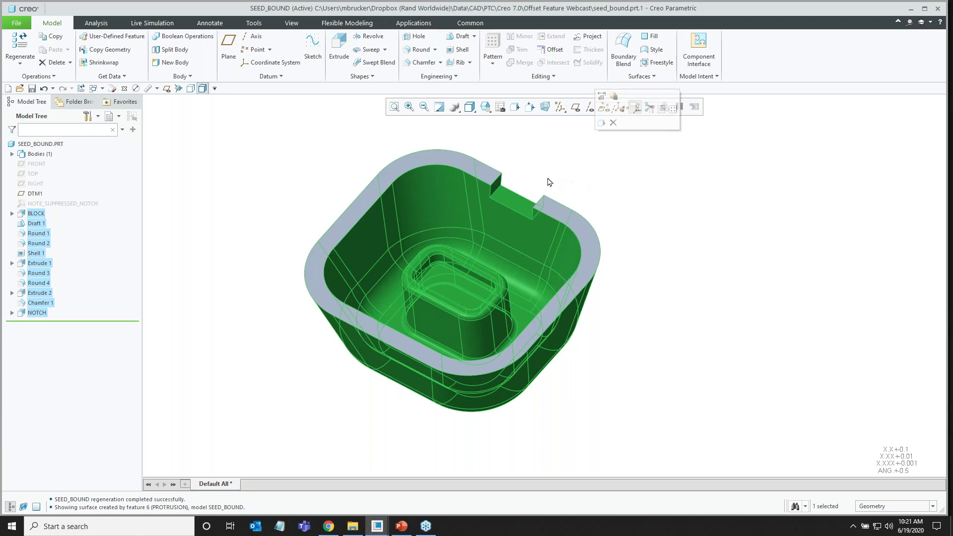
Add the notch's two side faces and bottom face to the boundary surfaces to limit the selection to the interior.
scroll(543, 184, "up", 3)
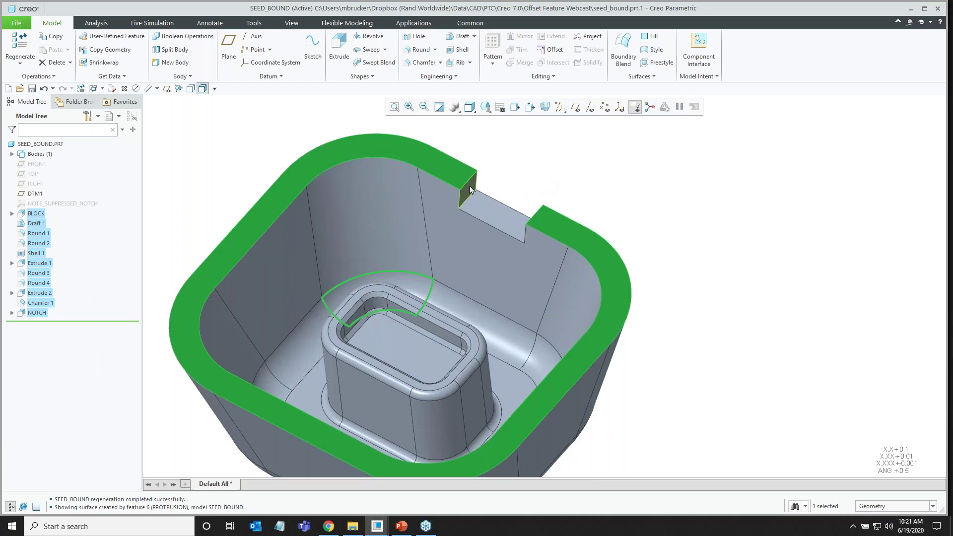
left_click(492, 208, "ctrl")
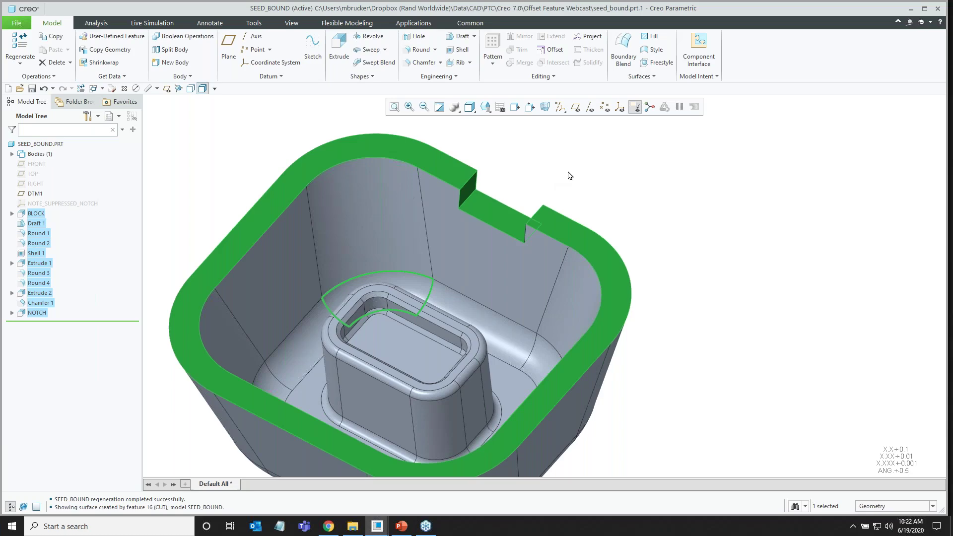
right_click(570, 176)
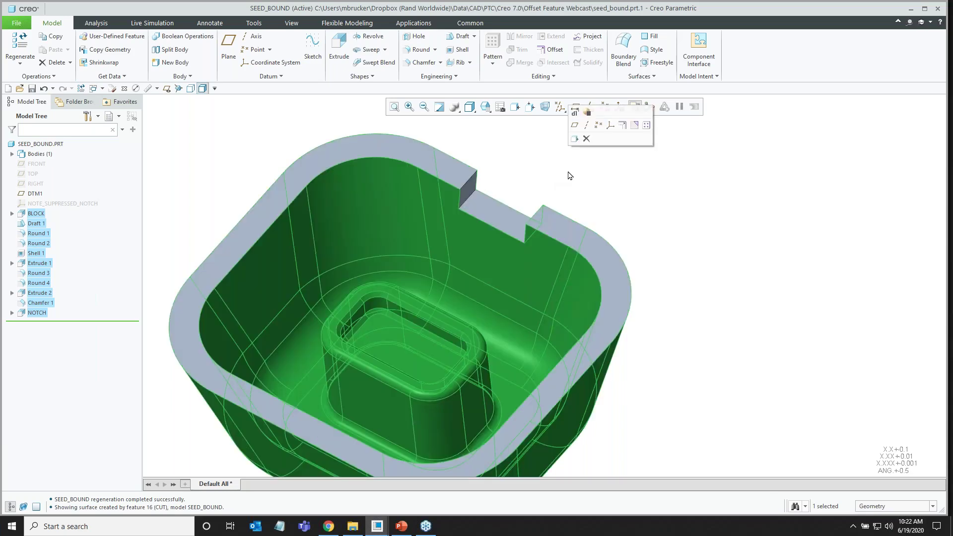
middle_click_drag(575, 215, 610, 226)
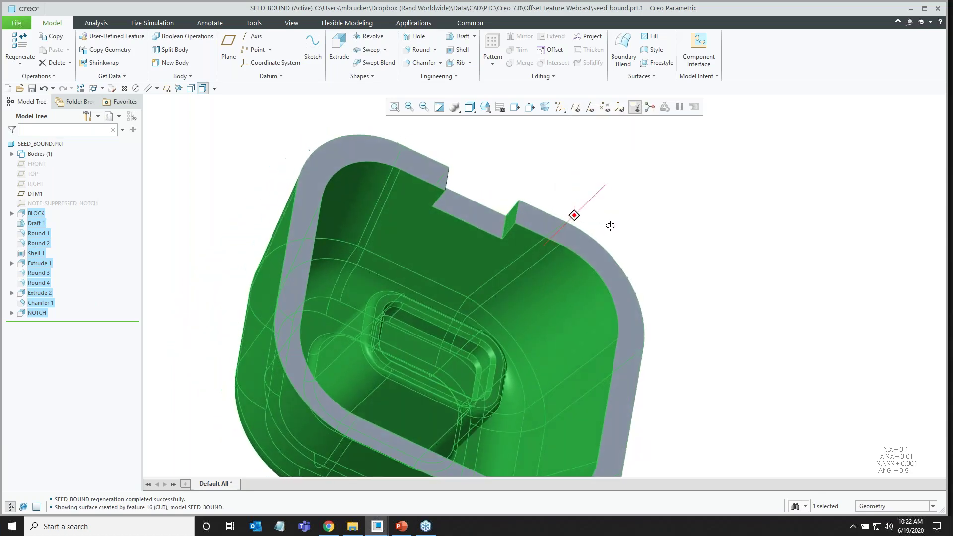
left_click(514, 213)
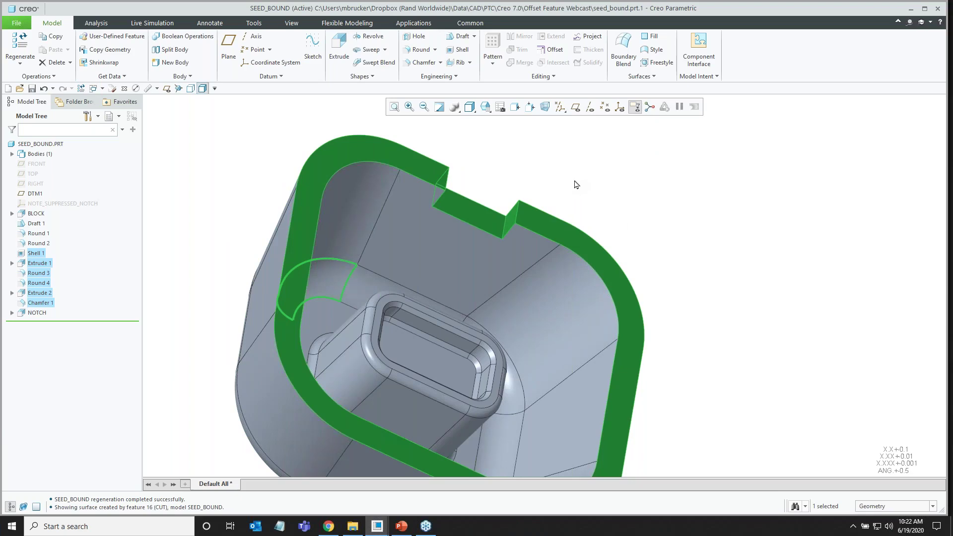
left_click(575, 185)
mouse_move(554, 193)
middle_mouse_down()
mouse_move(492, 191)
mouse_move(472, 172)
middle_mouse_up()
scroll(551, 196, "up", 1)
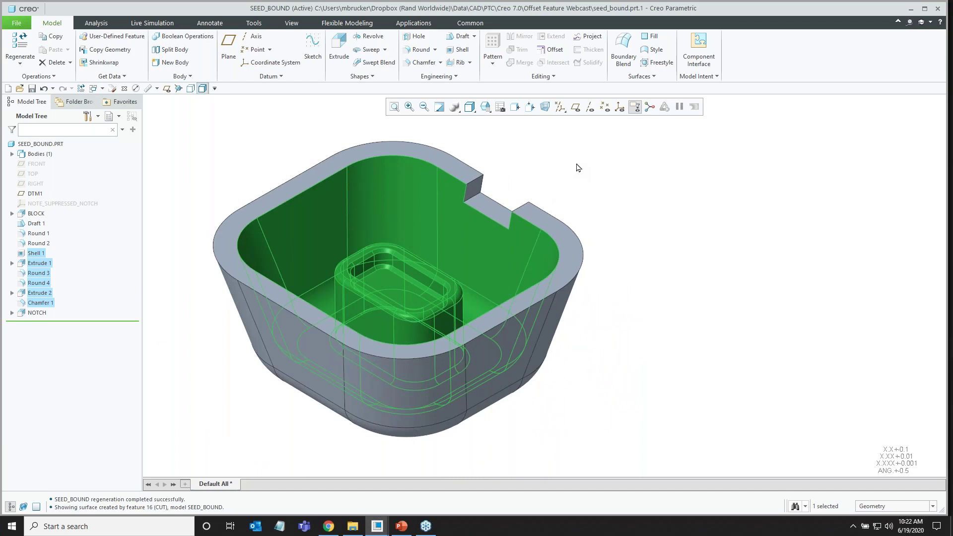
Apply a red-brown appearance to the selected interior surfaces.
left_click(291, 23)
left_click(109, 71)
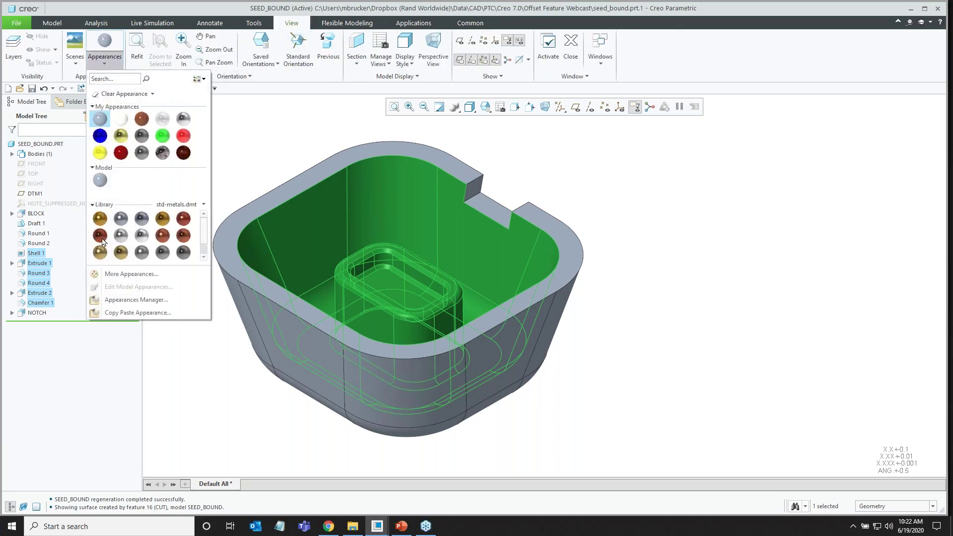
left_click(99, 119)
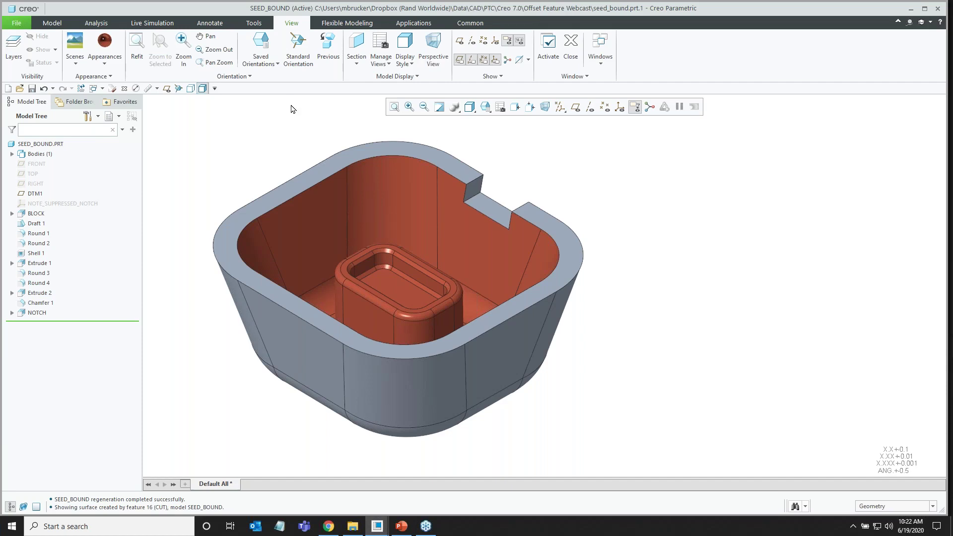
Switch to the STANDARD_OFFSET part.
left_click(124, 89)
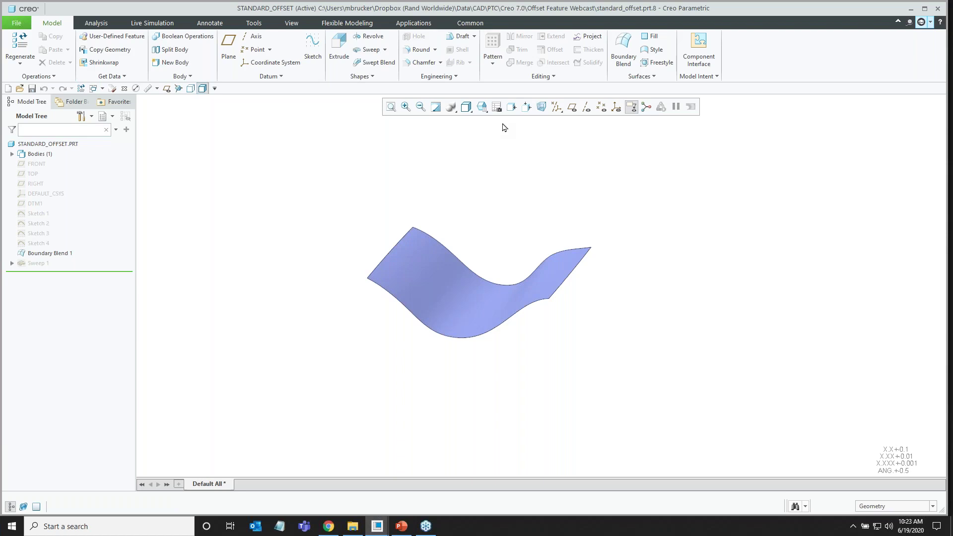
Try offsetting the boundary blend surface at distances of about 114, 101, 106 and 113, and cancel the offset.
left_click(430, 261)
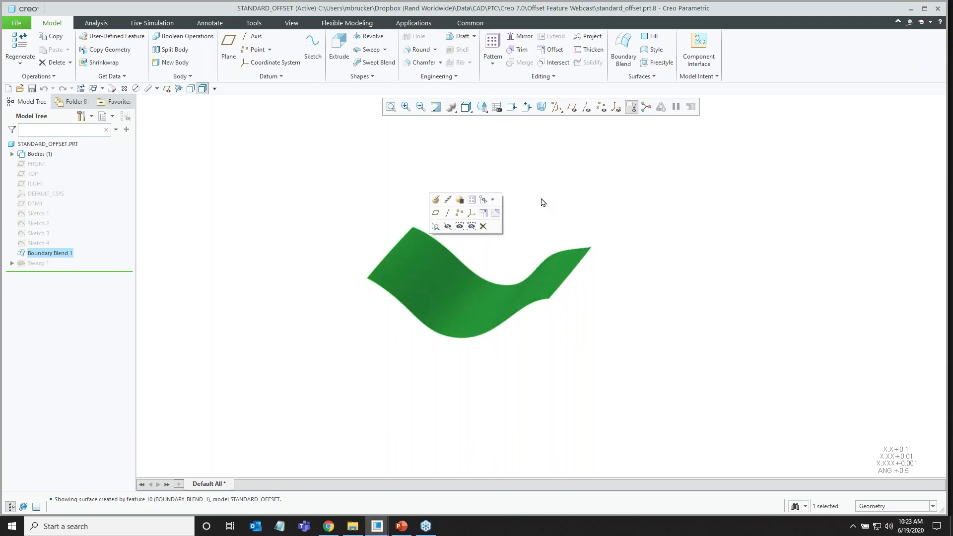
left_click(554, 56)
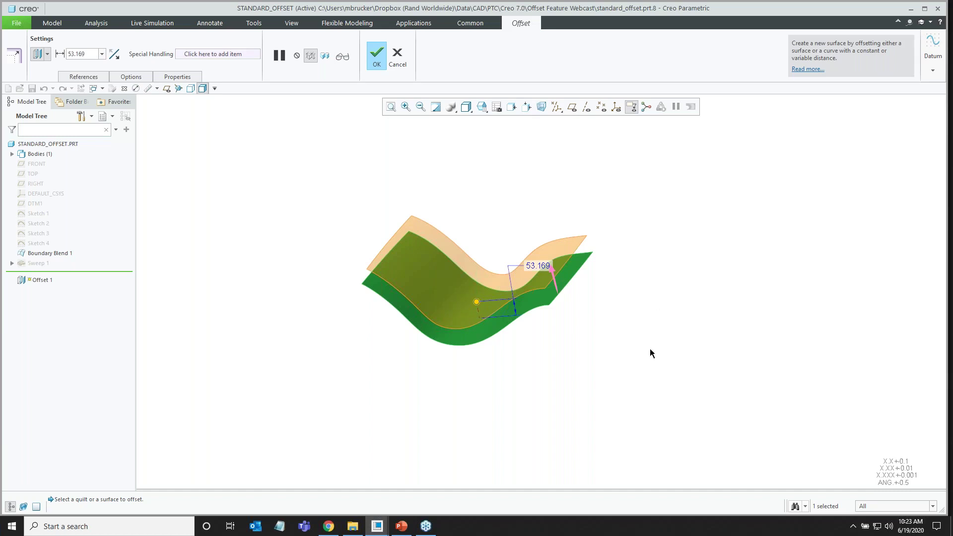
scroll(503, 366, "down", 2)
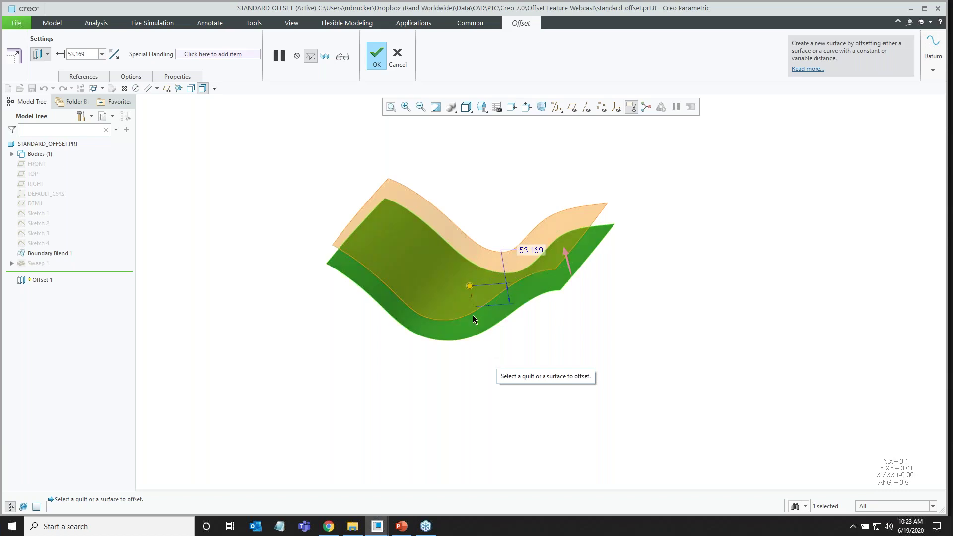
left_click_drag(469, 286, 462, 267)
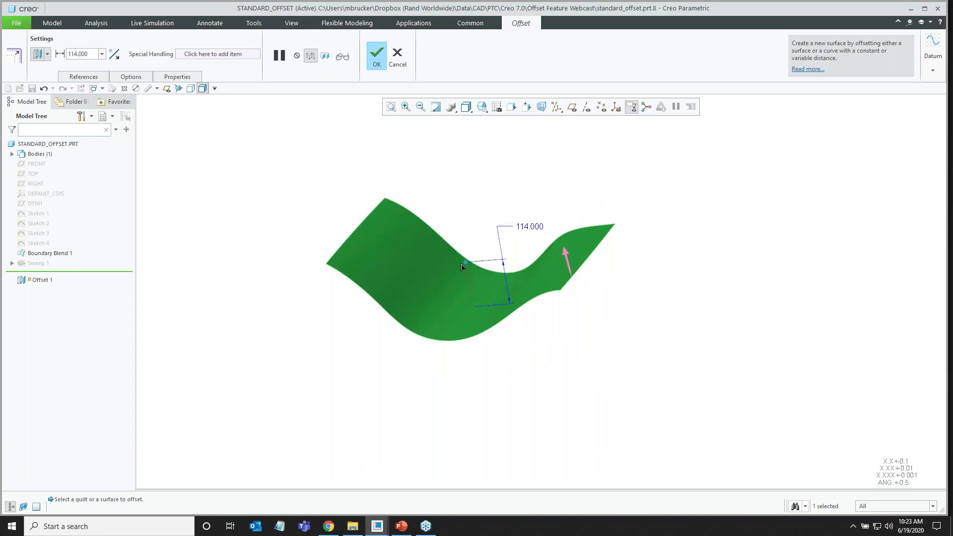
left_click_drag(462, 267, 462, 267)
left_click_drag(462, 267, 467, 271)
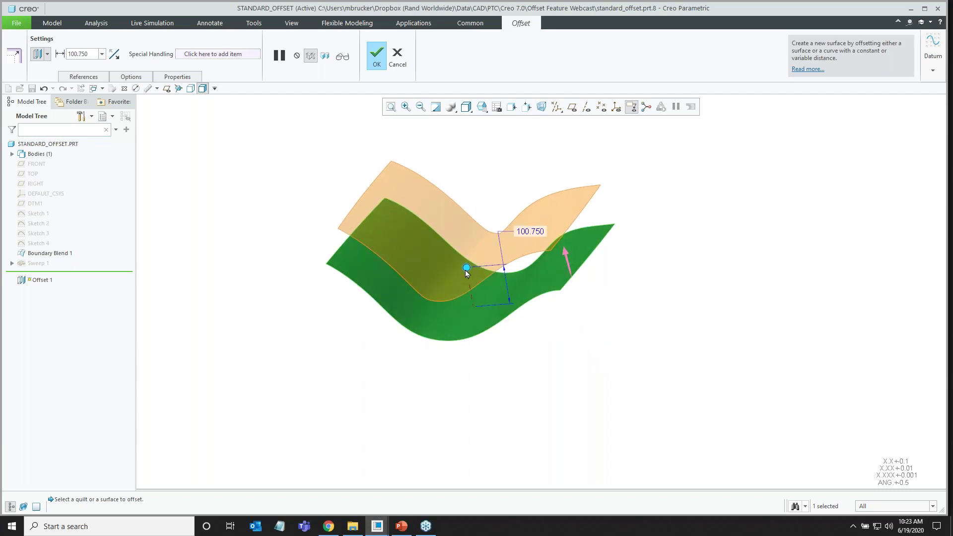
left_click_drag(466, 273, 466, 268)
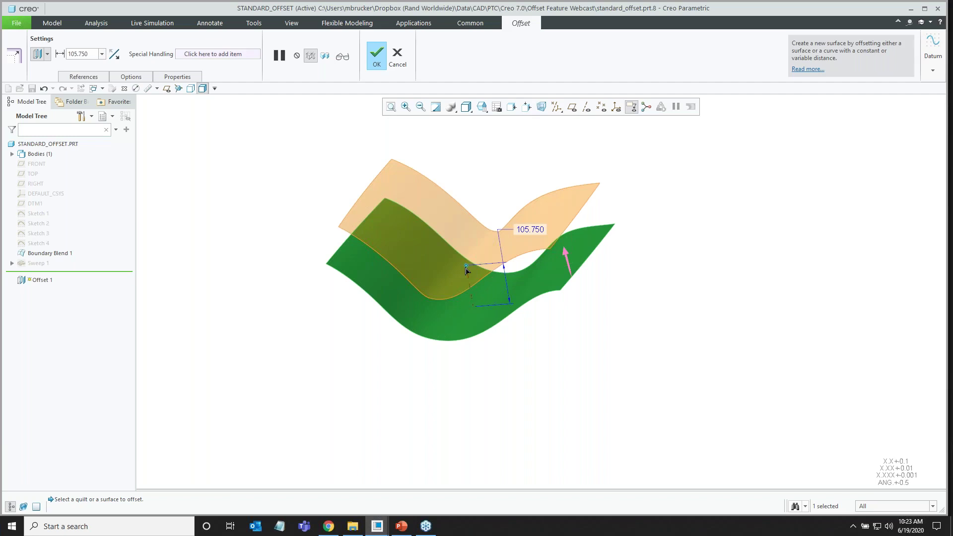
left_click_drag(466, 268, 467, 267)
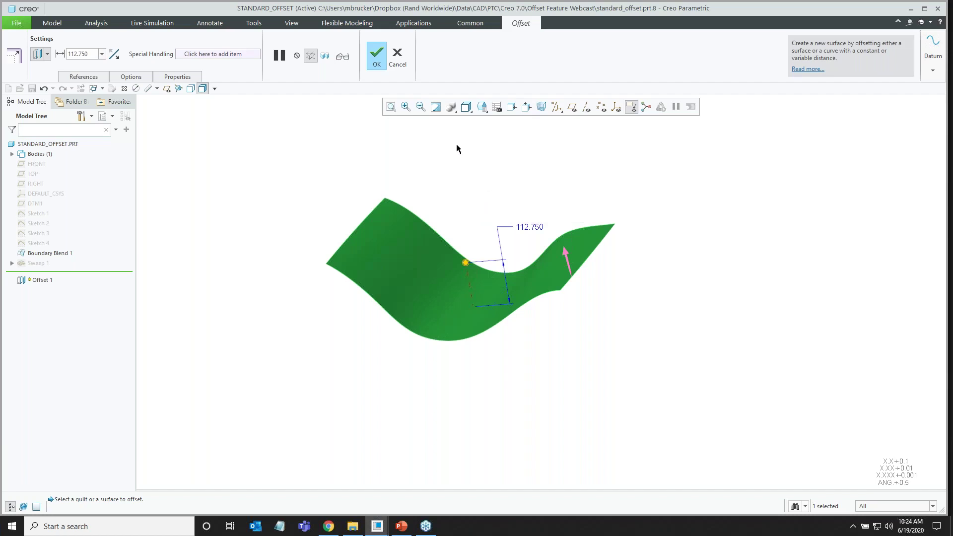
left_click(397, 55)
left_click(488, 280)
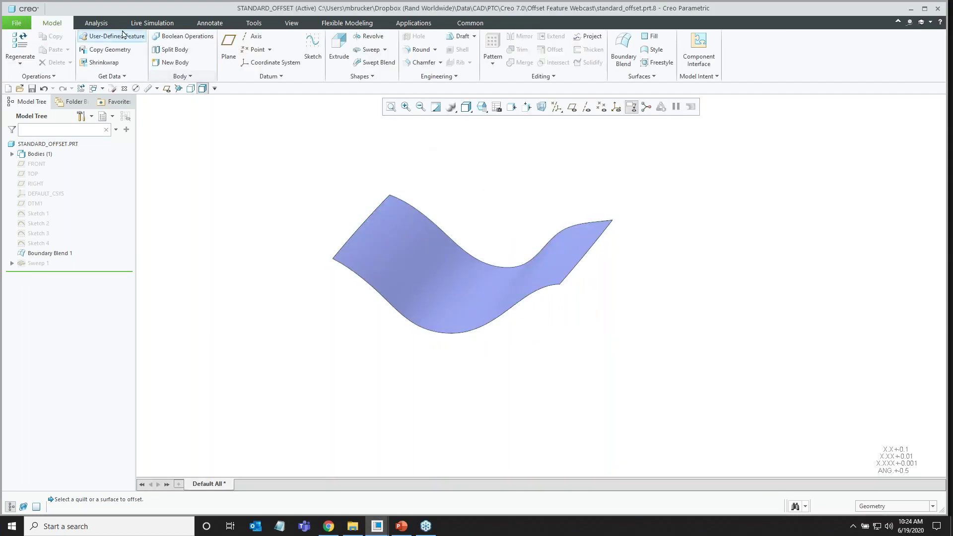
Run an inside and outside Radius analysis on the boundary blend surface to read its minimum radii.
left_click(95, 23)
left_click(429, 76)
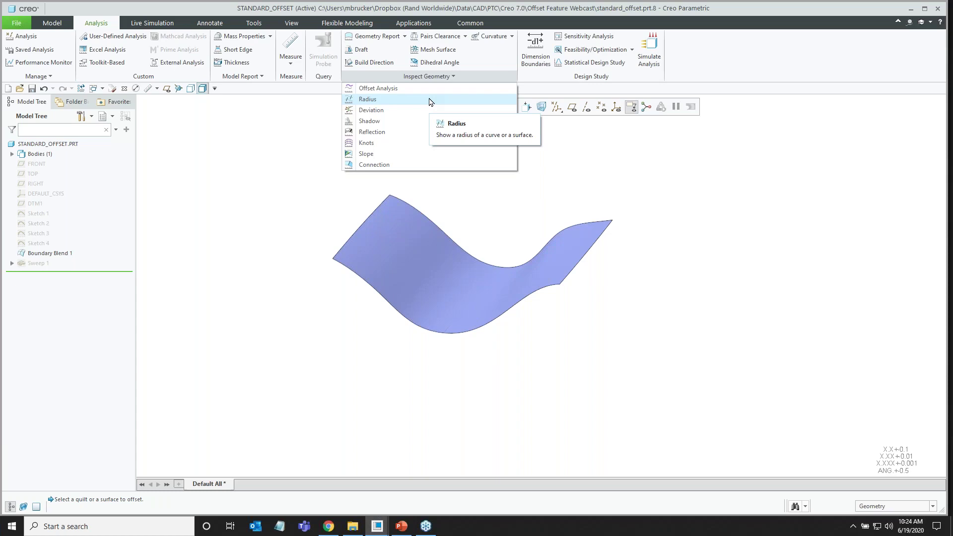
left_click(430, 100)
left_click_drag(851, 182, 560, 214)
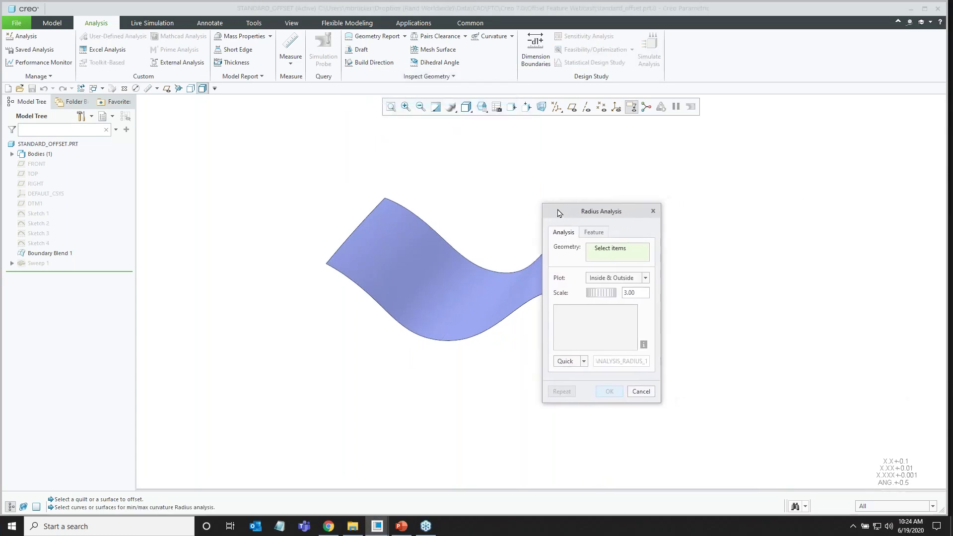
left_click(438, 280)
left_click(438, 285)
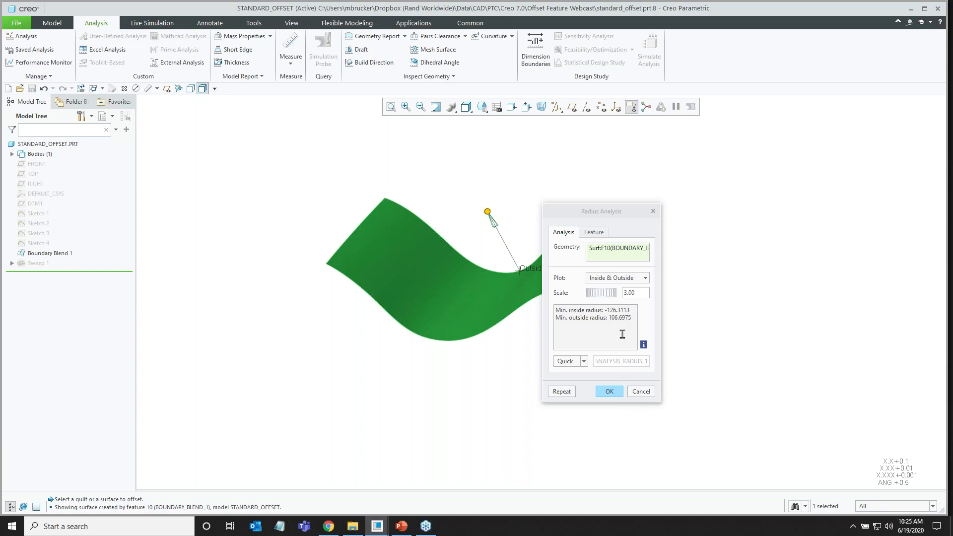
left_click(610, 391)
Start an Offset Analysis on the boundary blend surface with a mesh number of 44 in both directions.
left_click(429, 77)
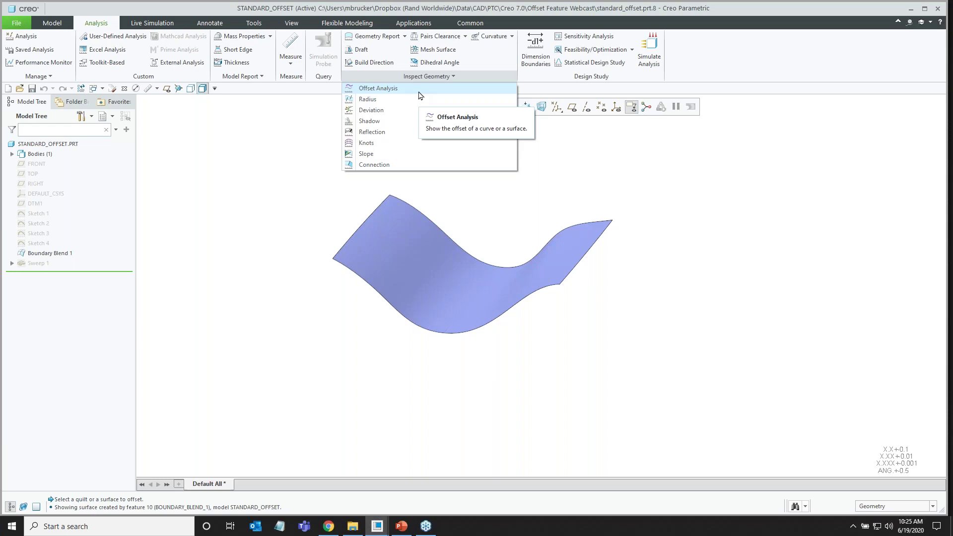
left_click(419, 94)
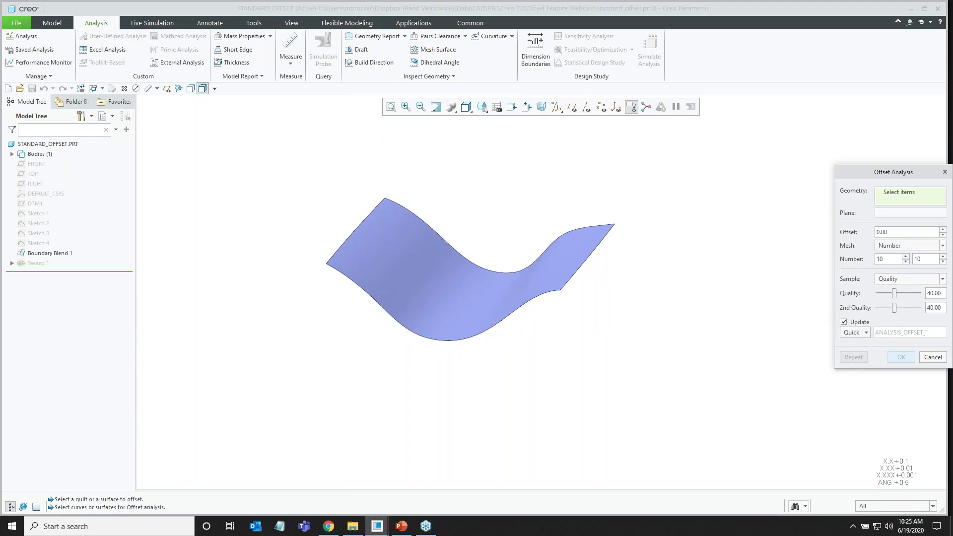
left_click(436, 270)
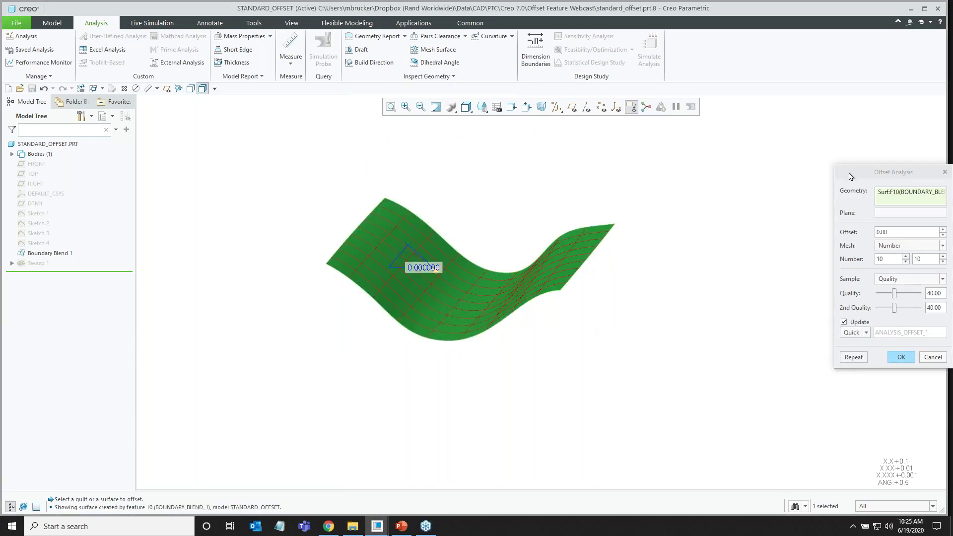
left_click_drag(852, 172, 661, 176)
double_click(703, 262)
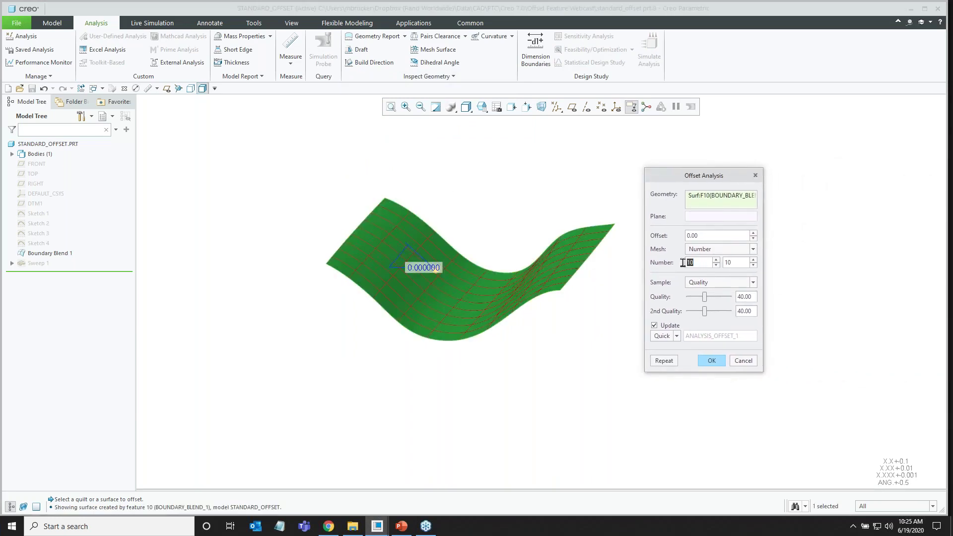
type("44")
double_click(744, 263)
type("44")
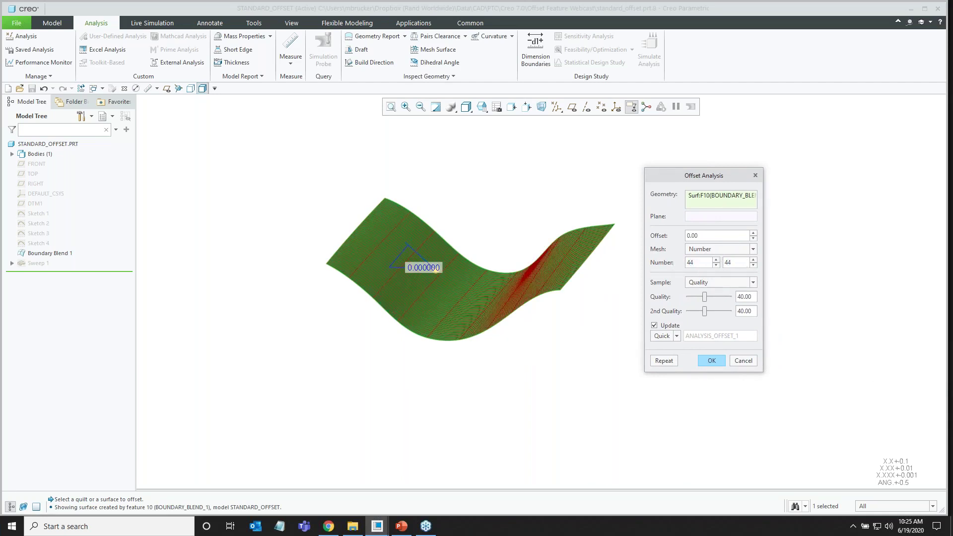
key("Return")
Set the analysis offset distance to 30 to preview the offset mesh above the surface.
double_click(437, 268)
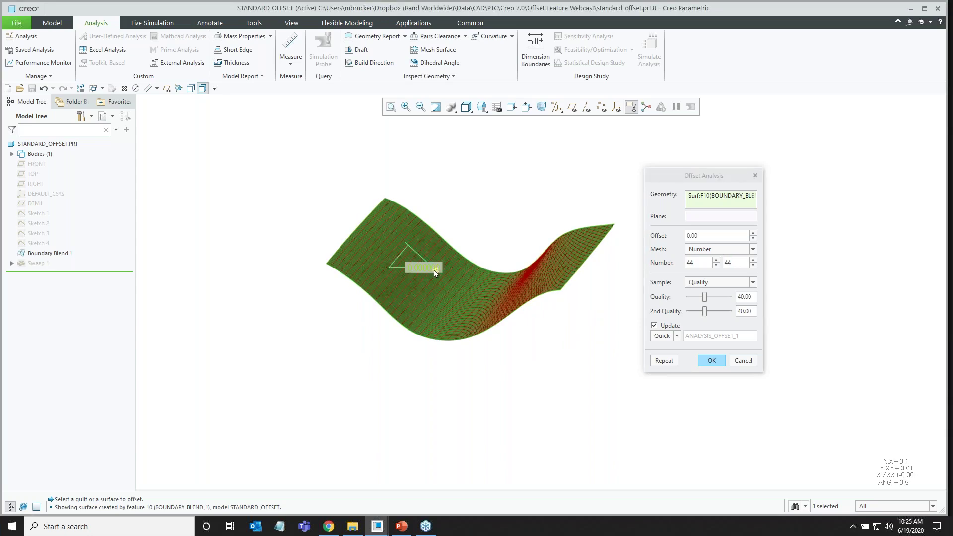
key("Return")
type("30")
key("Return")
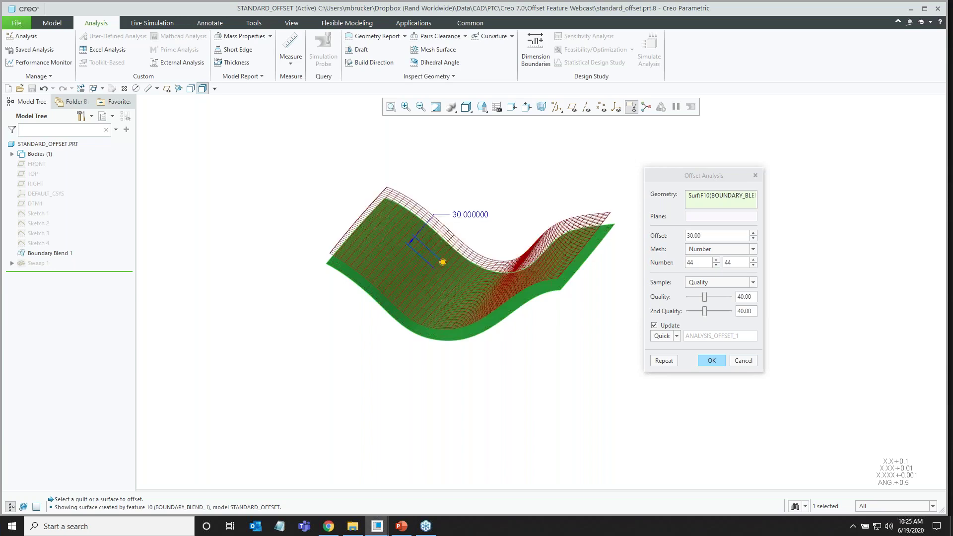
mouse_move(561, 332)
middle_mouse_down()
mouse_move(571, 339)
mouse_move(562, 336)
middle_mouse_up()
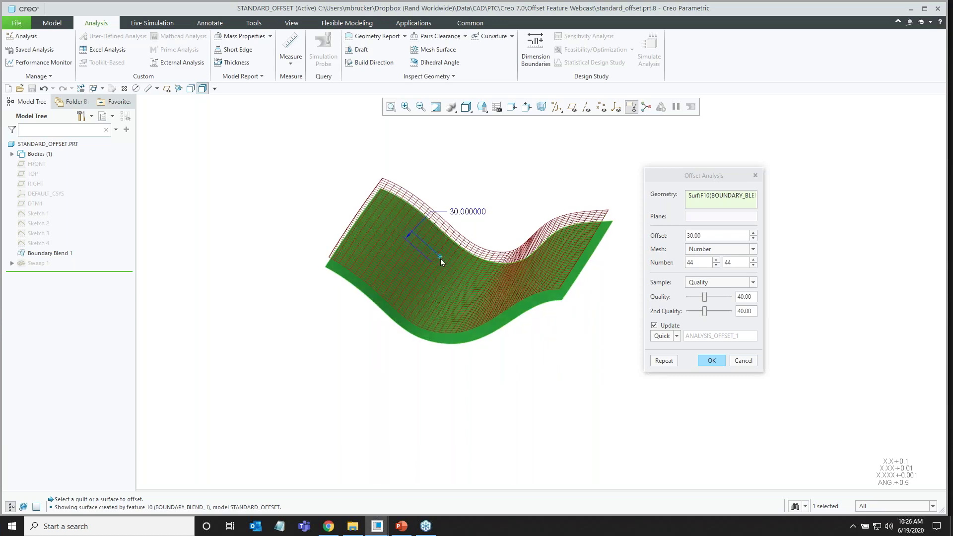
Increase the analysis offset to about 108, 112 and 170, examining the mesh along the surface's tightest curvature.
left_click_drag(440, 257, 453, 237)
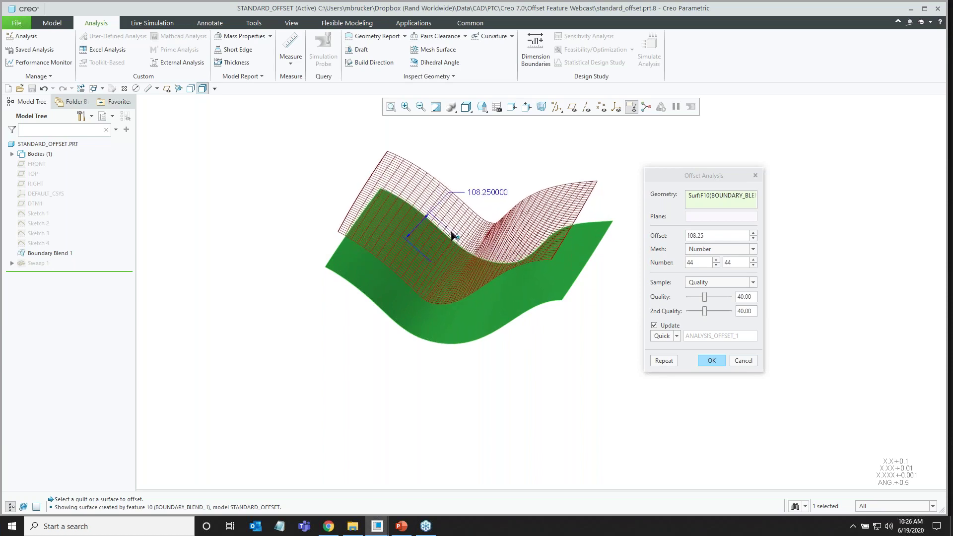
middle_click_drag(521, 300, 502, 258)
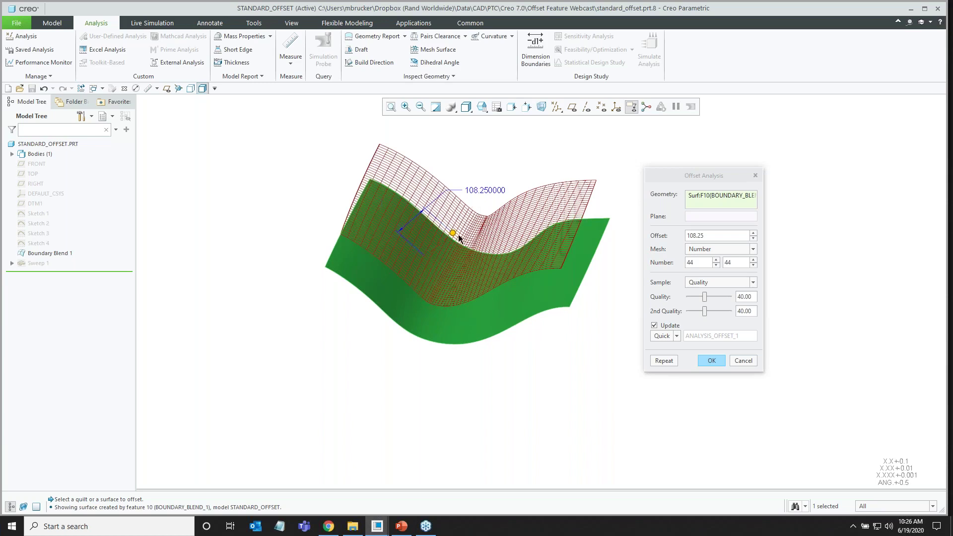
left_click_drag(453, 233, 454, 231)
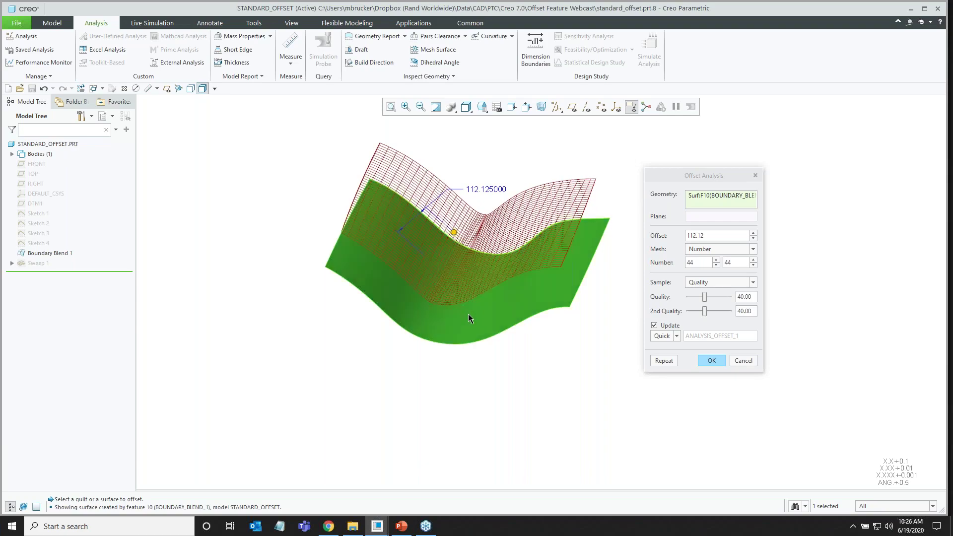
middle_click_drag(469, 314, 351, 323)
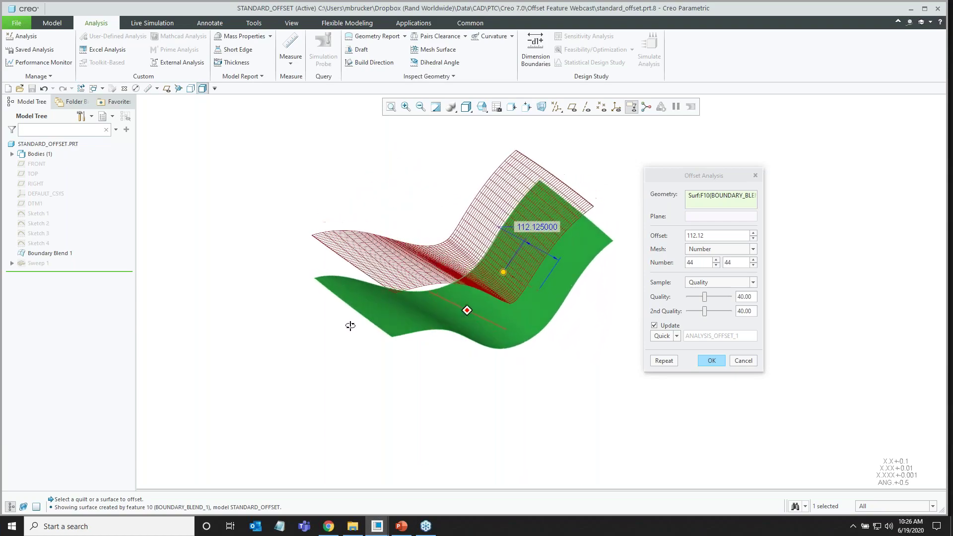
scroll(525, 299, "down", 3)
scroll(490, 308, "down", 6)
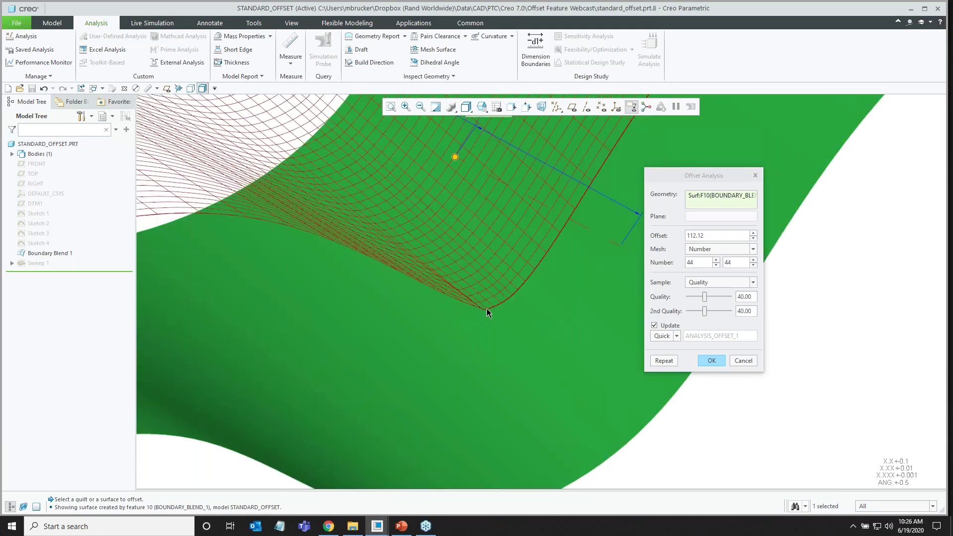
scroll(483, 310, "down", 4)
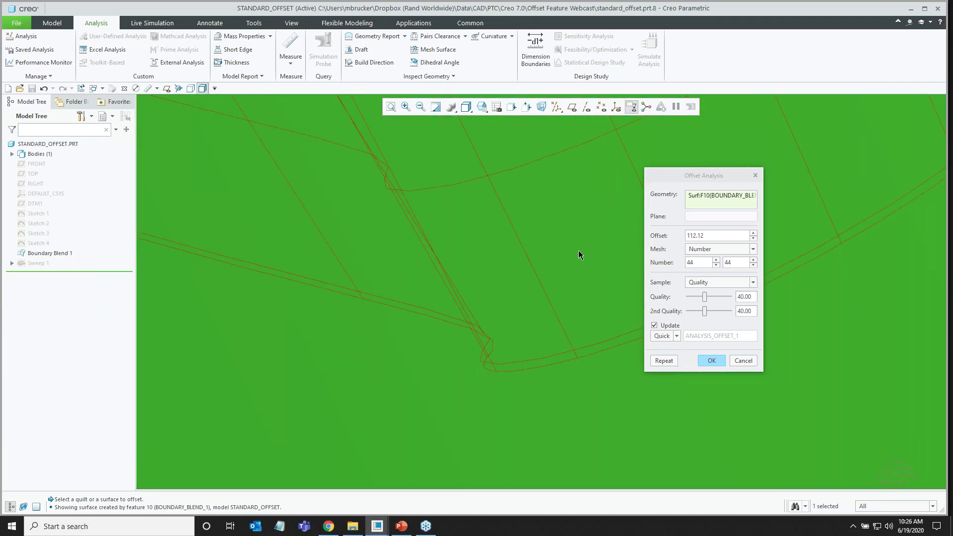
scroll(499, 298, "up", 6)
scroll(447, 303, "up", 5)
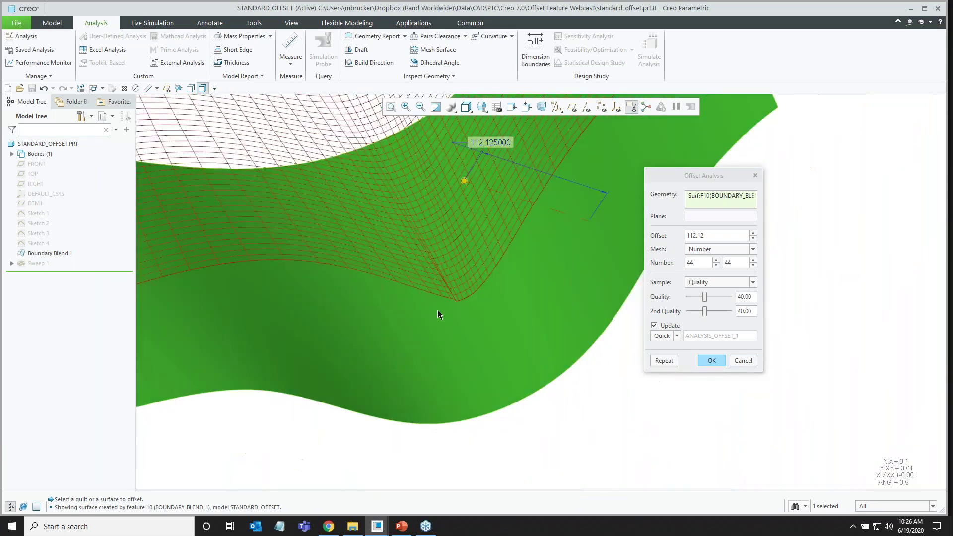
left_click_drag(450, 244, 418, 233)
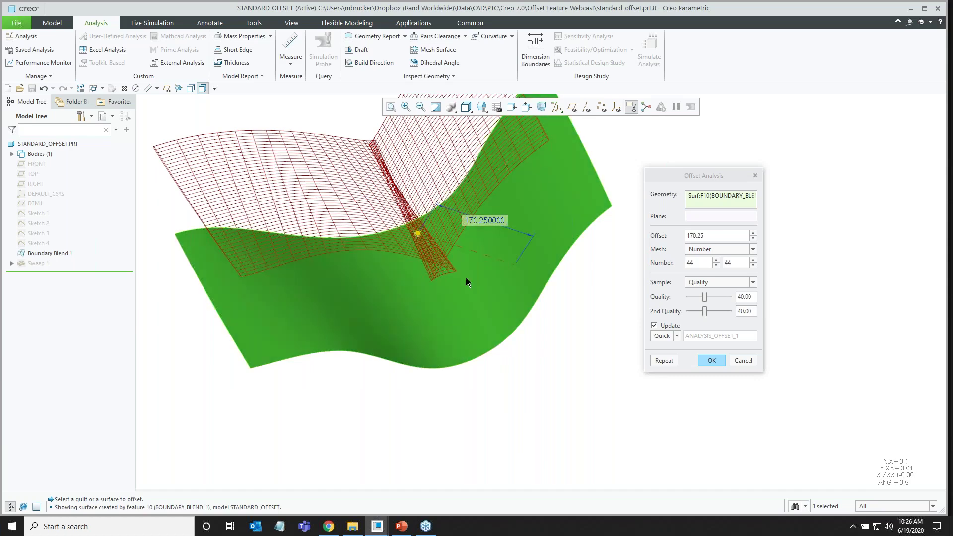
Reduce the analysis offset to about 80.75 and keep it in the model as a saved analysis.
left_click_drag(421, 234, 459, 282)
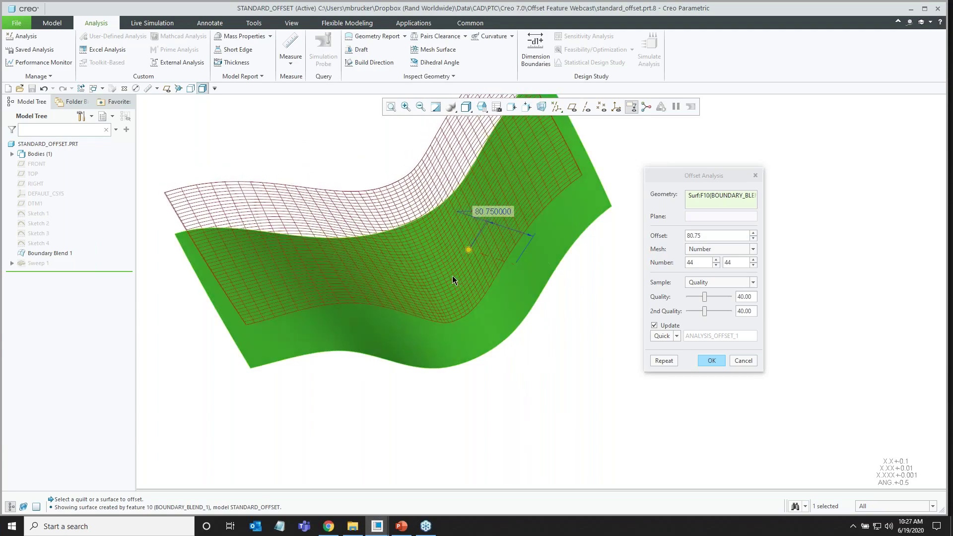
middle_click_drag(453, 279, 494, 211)
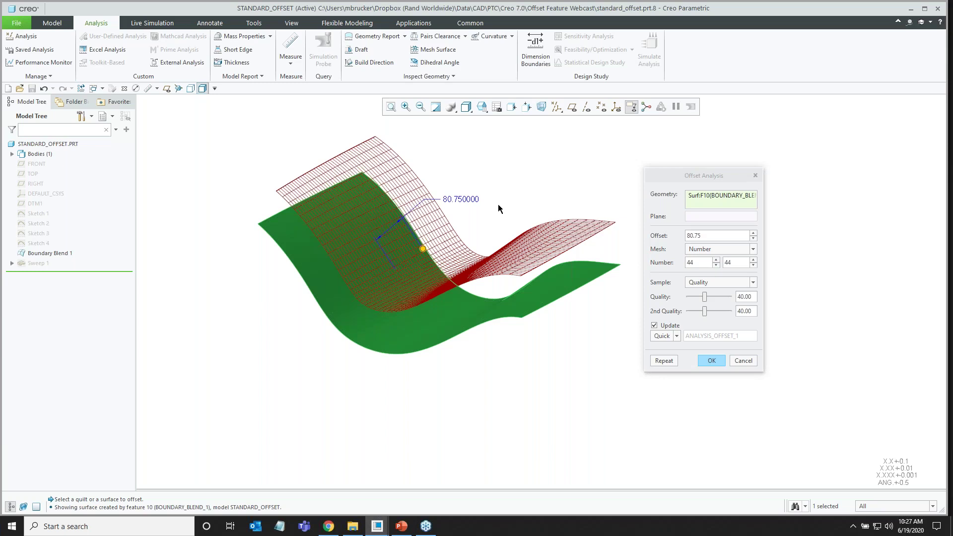
left_click(677, 336)
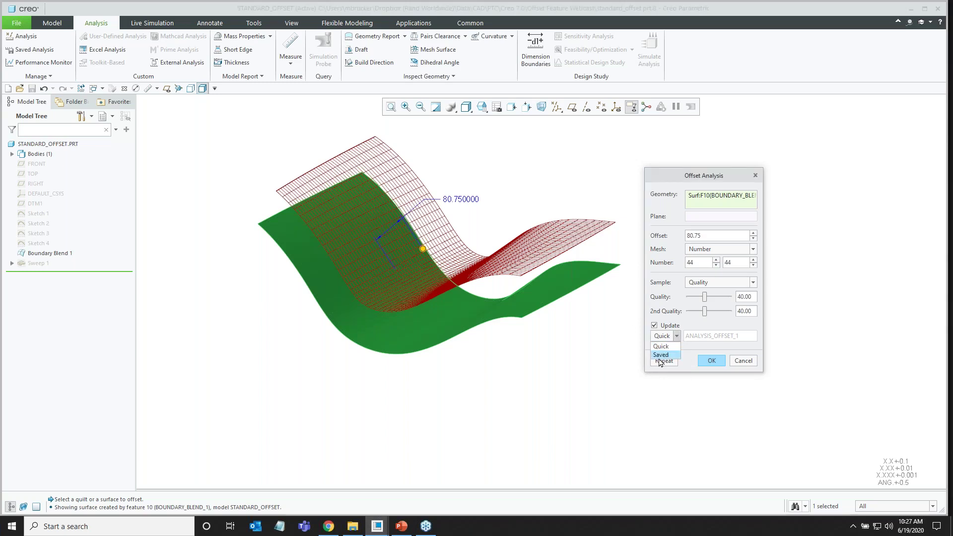
left_click(661, 355)
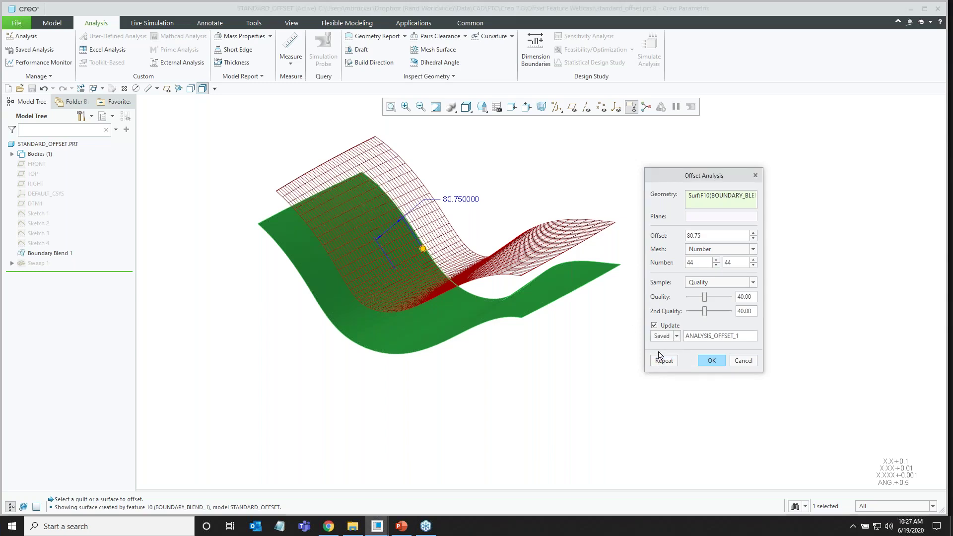
left_click(715, 363)
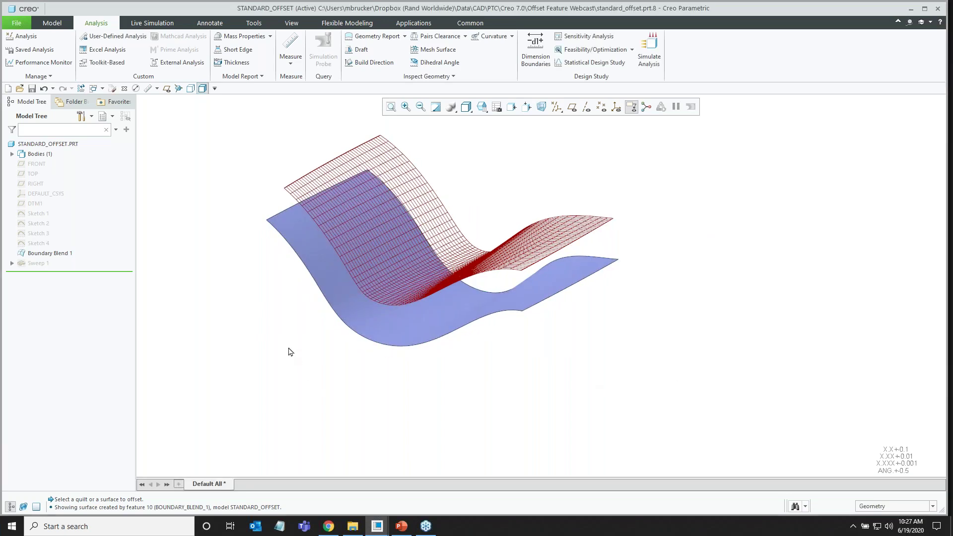
Try reshaping the Sketch 1 curve by moving an interior spline point upward, and undo the change.
left_click(42, 214)
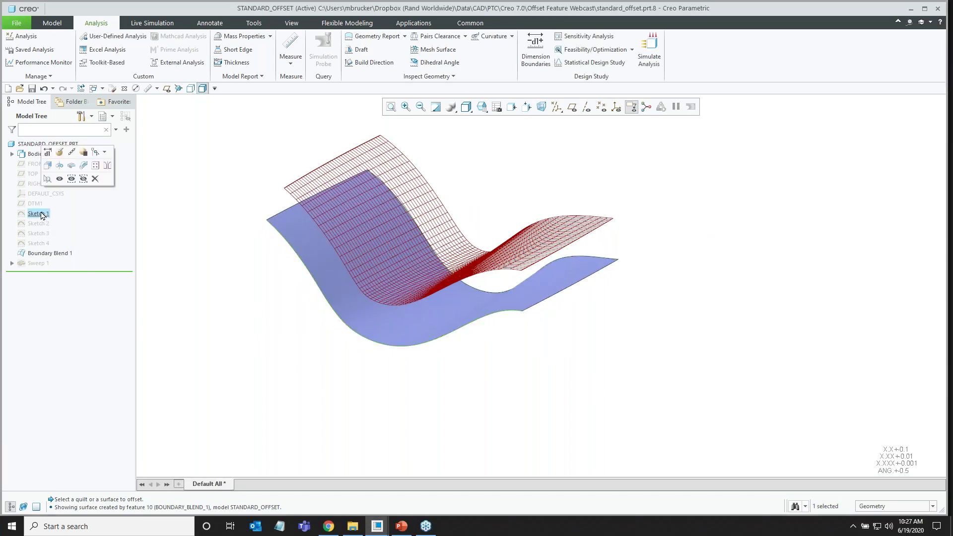
left_click(48, 153)
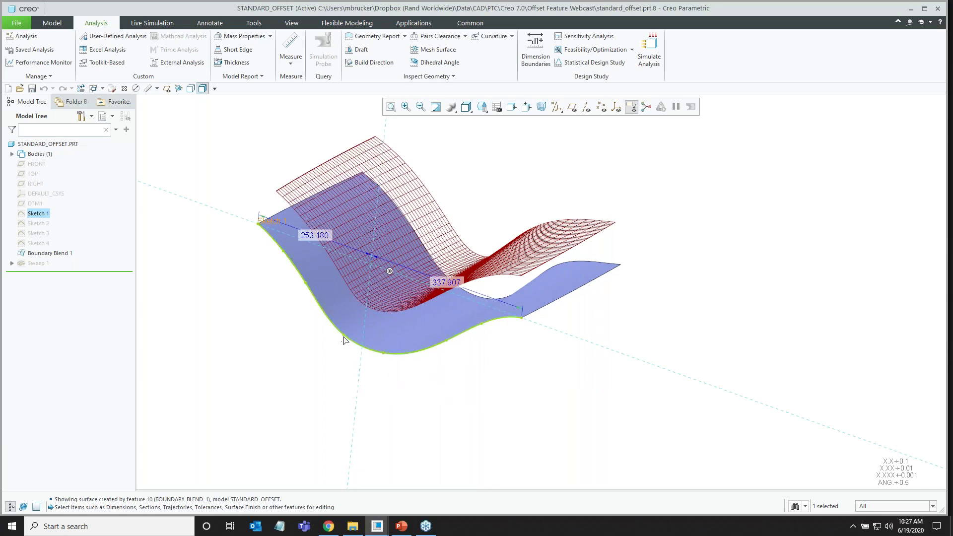
left_click_drag(344, 337, 349, 318)
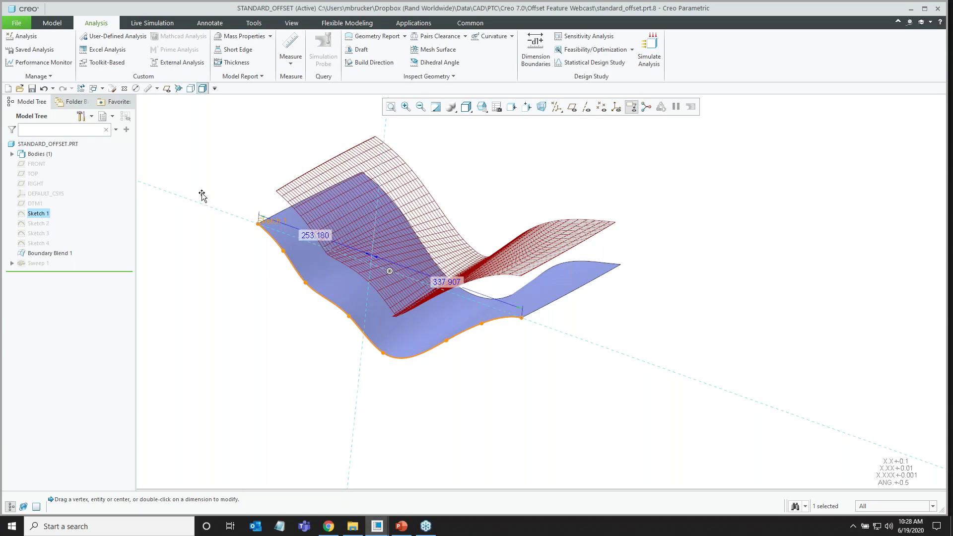
left_click(44, 88)
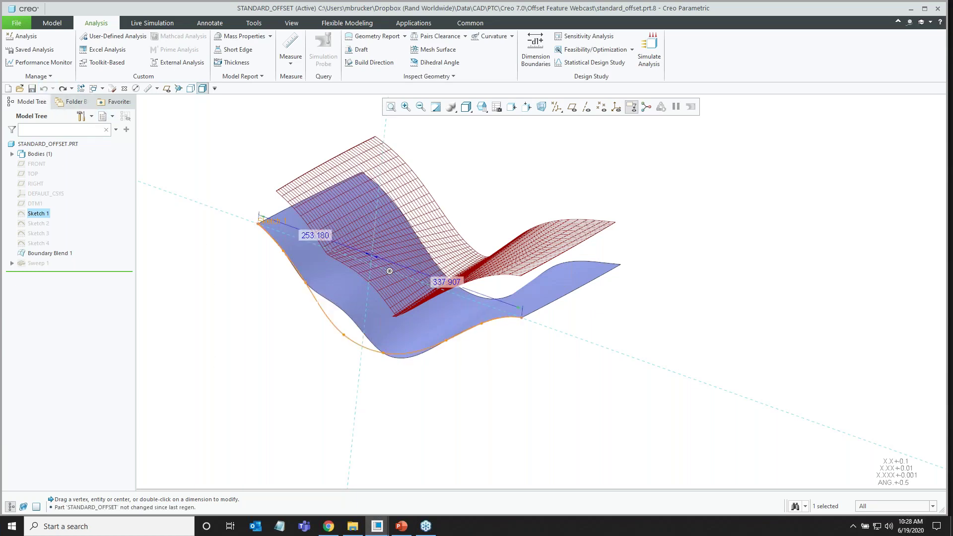
left_click(259, 137)
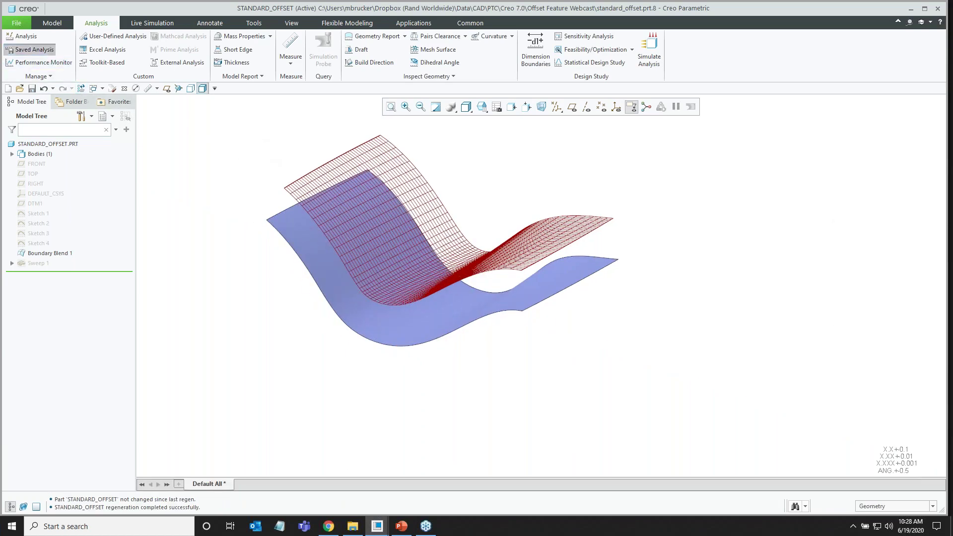
Delete the saved offset analysis and close the list of saved analyses.
left_click(48, 51)
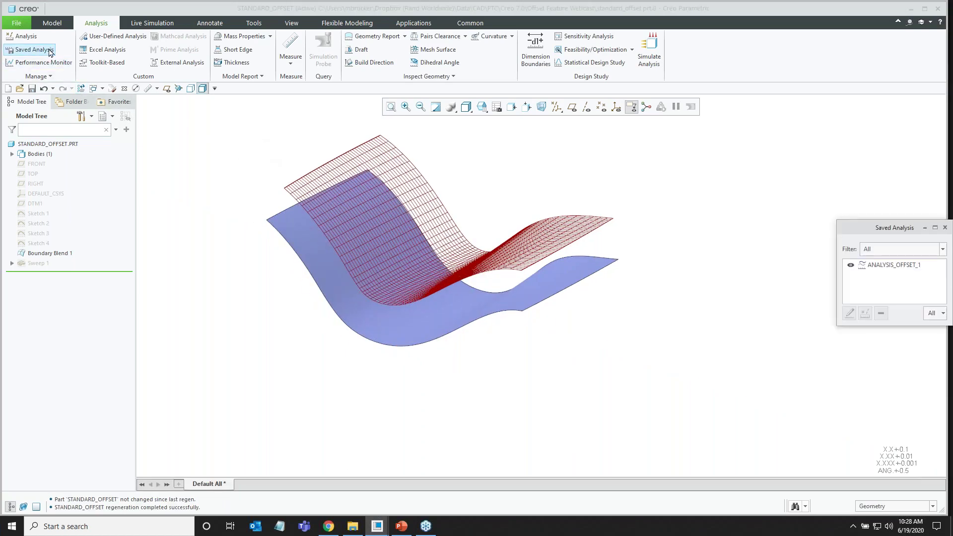
left_click(869, 270)
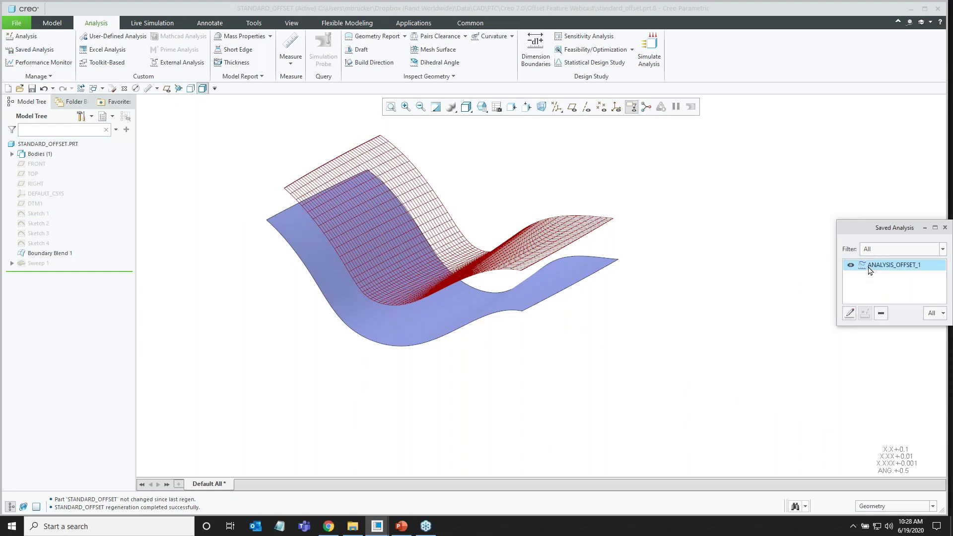
left_click(882, 313)
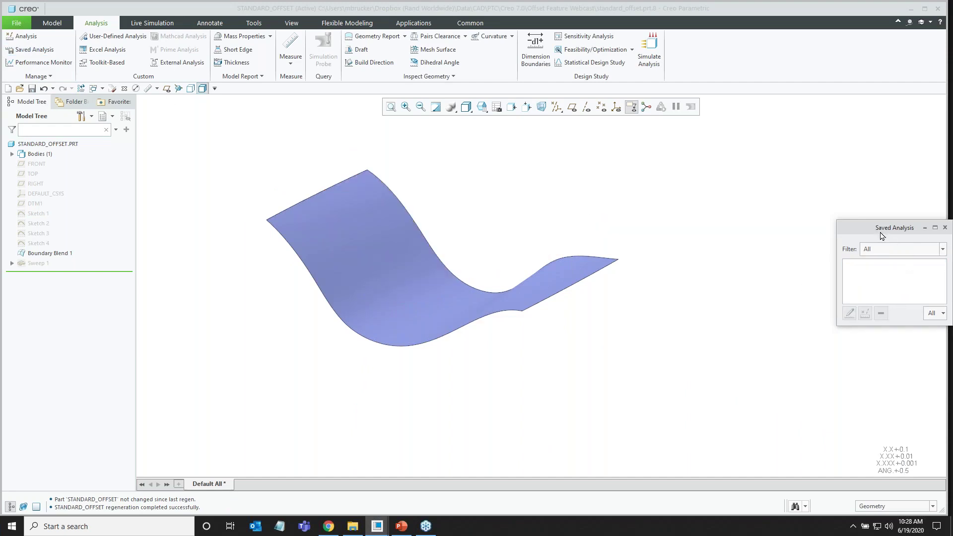
left_click_drag(874, 228, 755, 221)
left_click(827, 221)
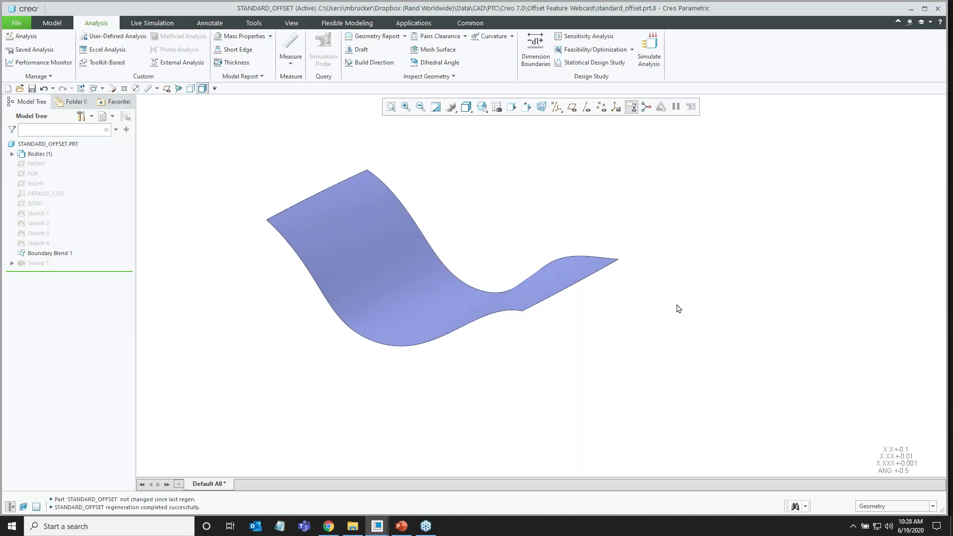
Show the hidden Sweep 1 surface adjoining the boundary blend.
left_click(43, 264)
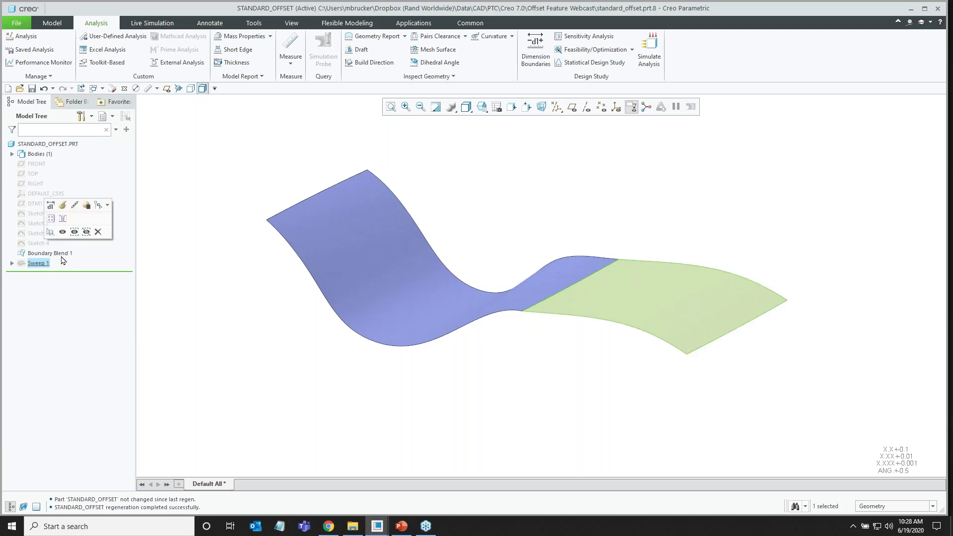
left_click(526, 195)
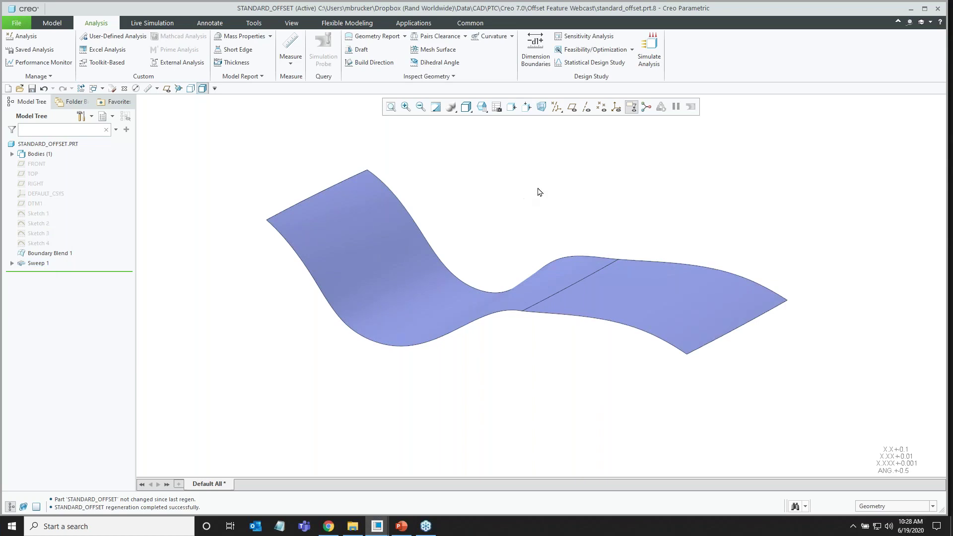
Limit selection to quilts, and select the boundary blend and sweep quilts together.
left_click(881, 506)
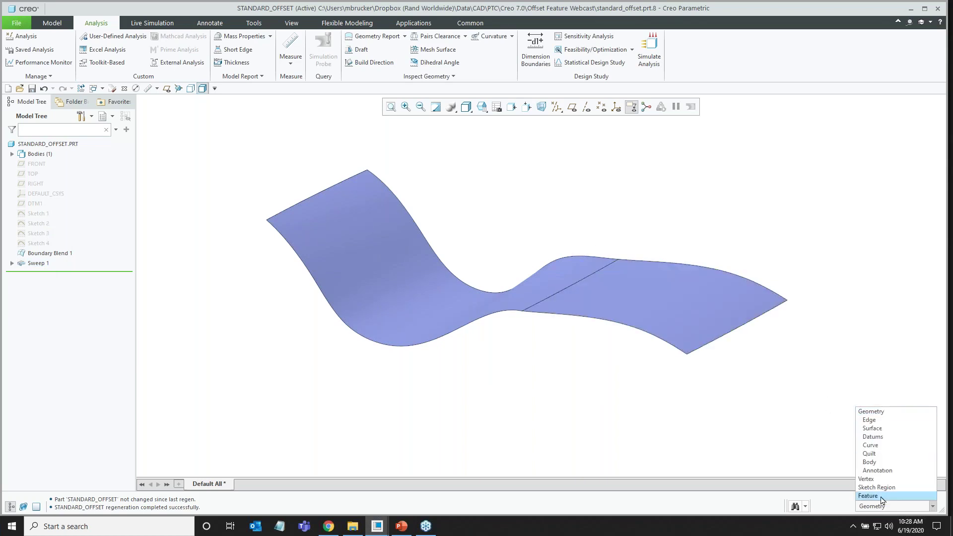
left_click(870, 454)
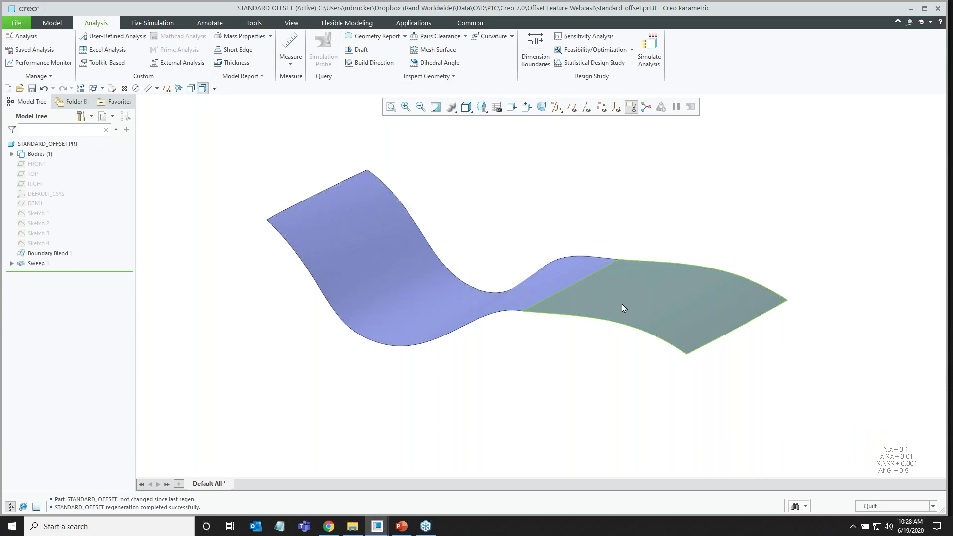
left_click(565, 276)
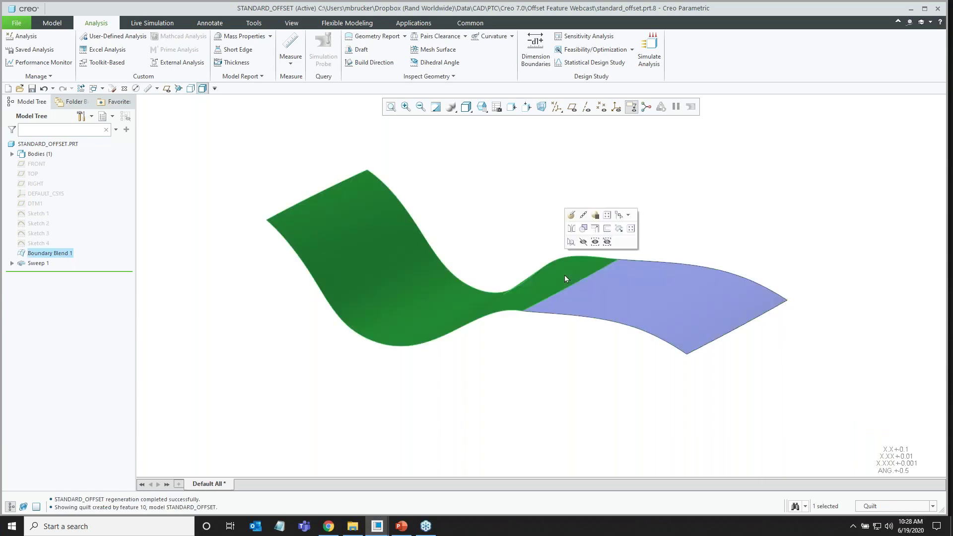
left_click(644, 290, "ctrl")
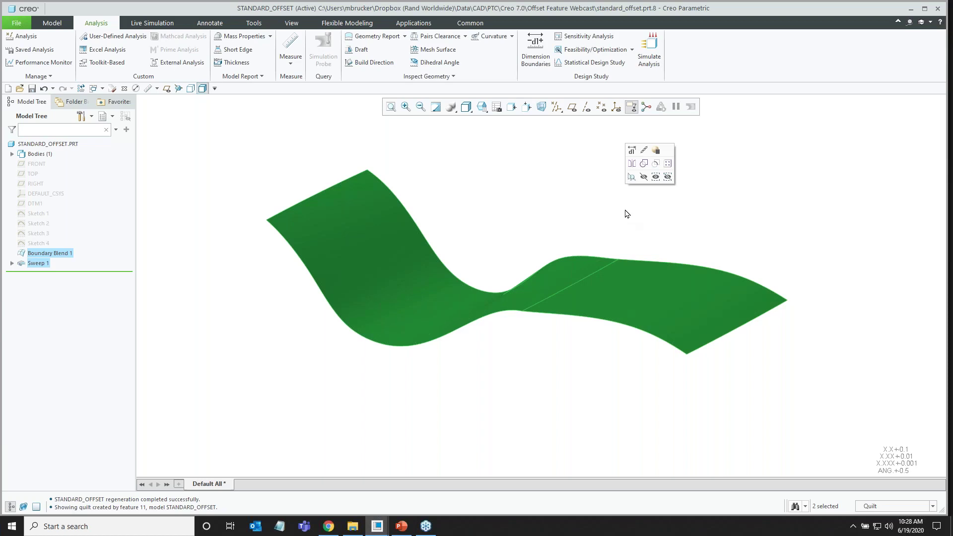
left_click(52, 23)
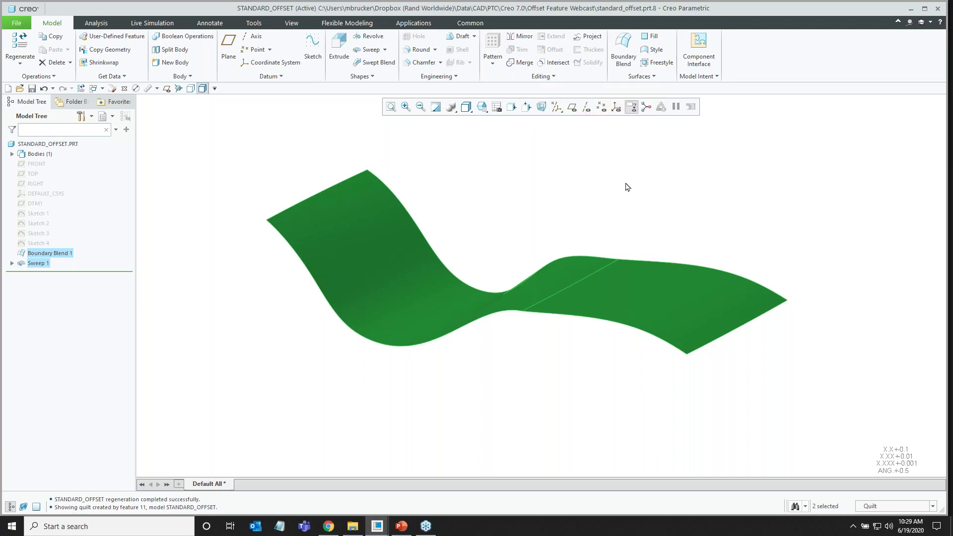
left_click(627, 217)
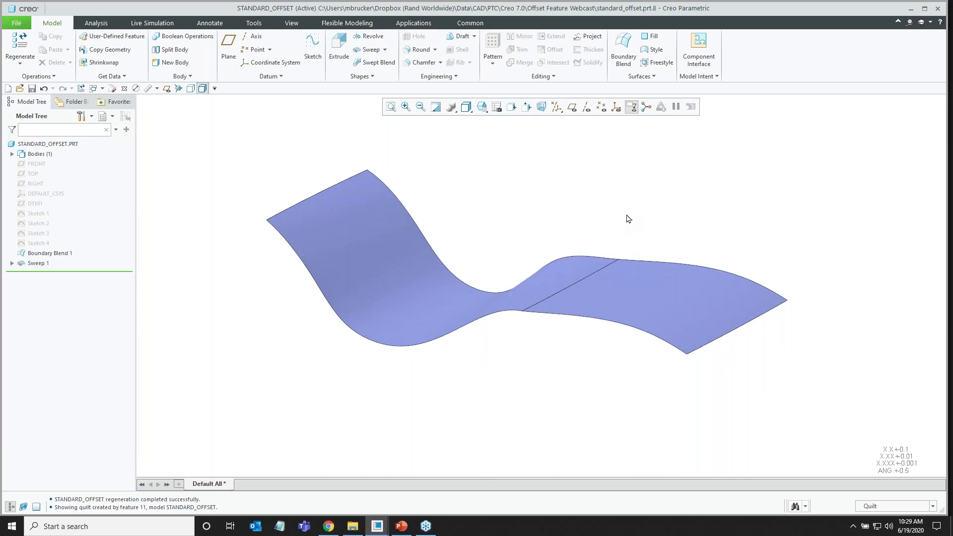
Merge the boundary blend quilt and the adjoining sweep quilt into a single quilt.
left_click(569, 270)
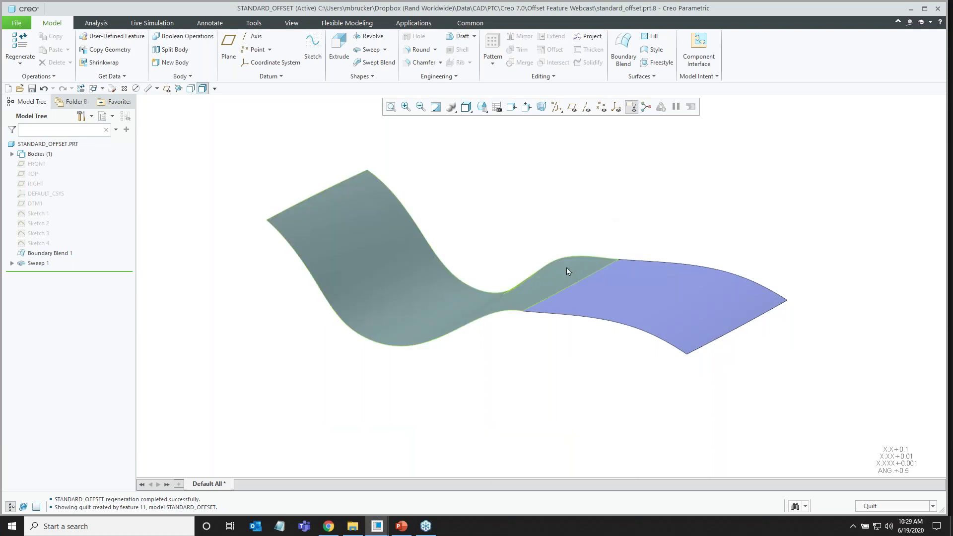
left_click(567, 267)
left_click(678, 291, "ctrl")
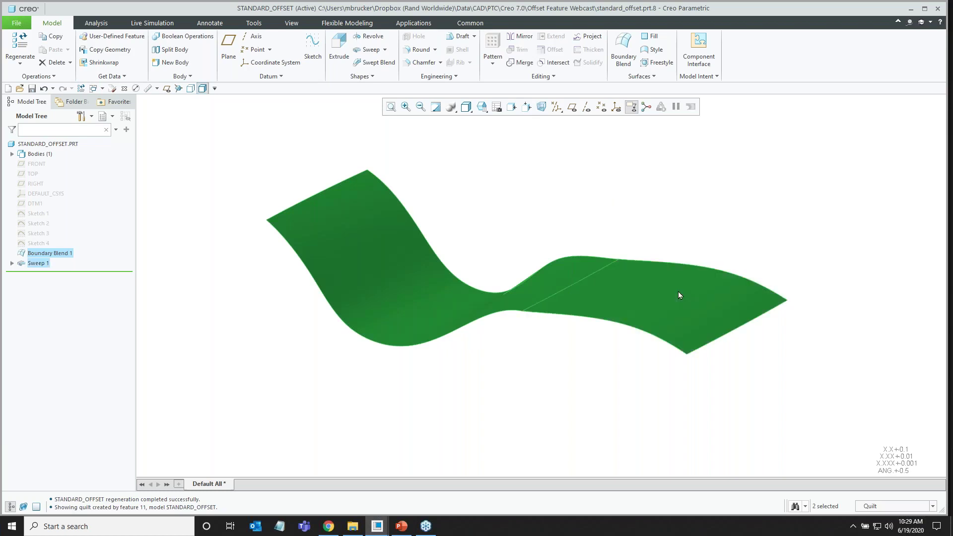
left_click(697, 245)
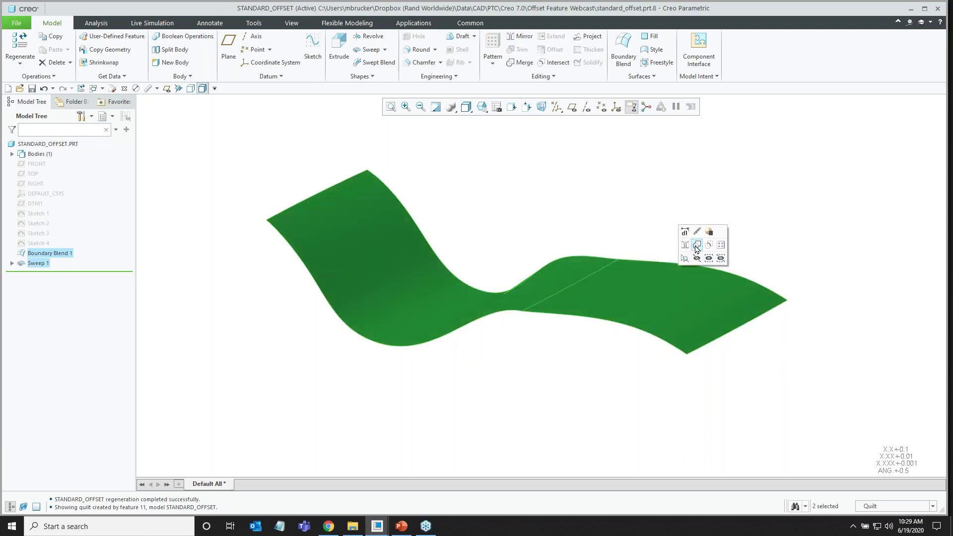
left_click(131, 76)
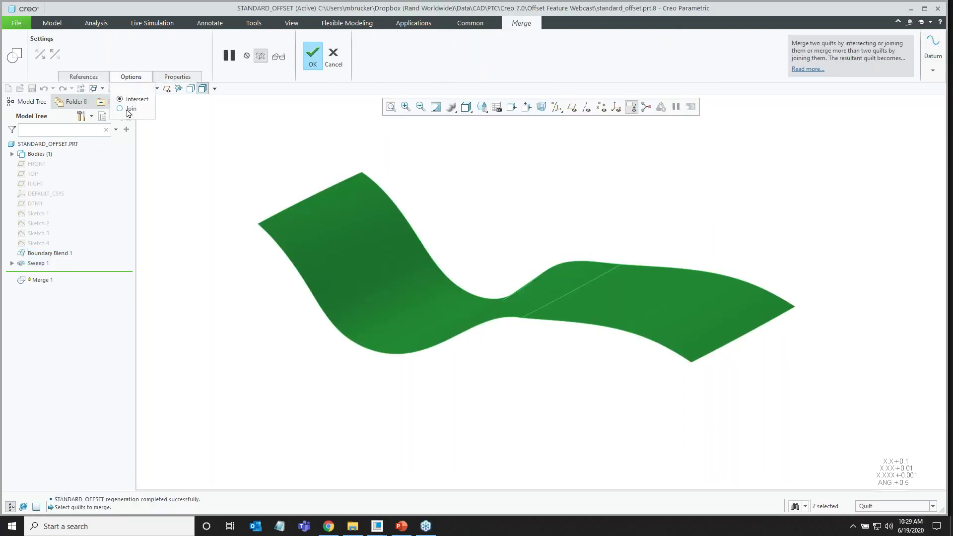
left_click(311, 59)
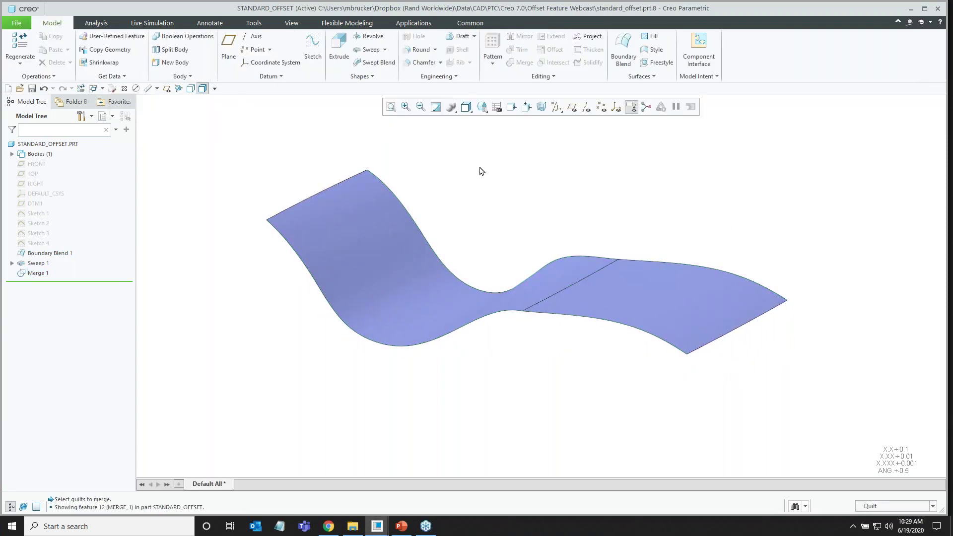
Offset the merged quilt upward by 30 to create a second, parallel quilt.
left_click(628, 278)
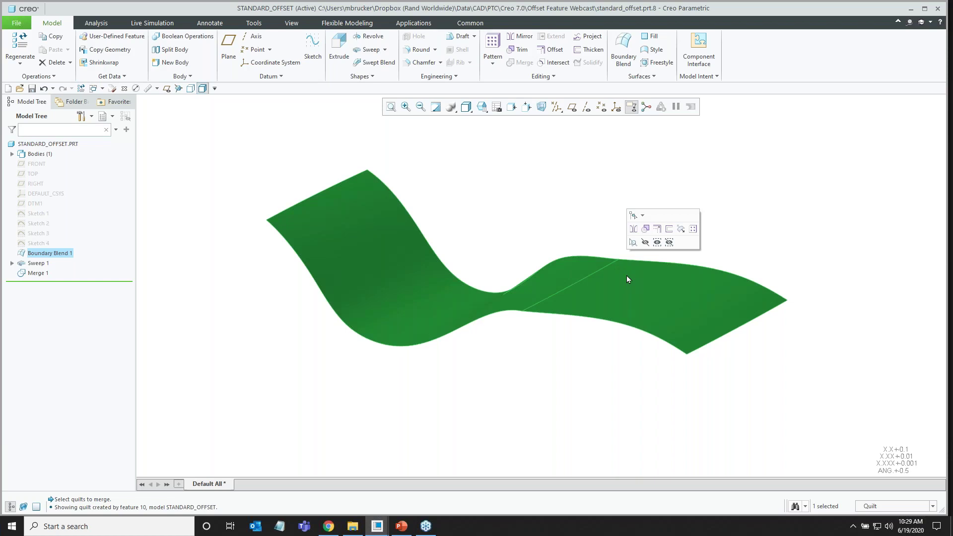
left_click(657, 230)
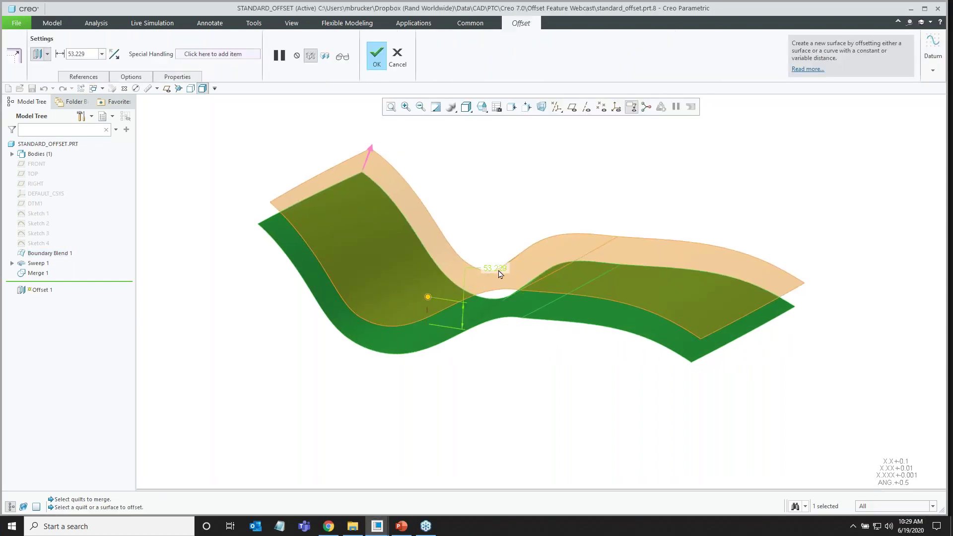
double_click(500, 275)
type("30")
key("Return")
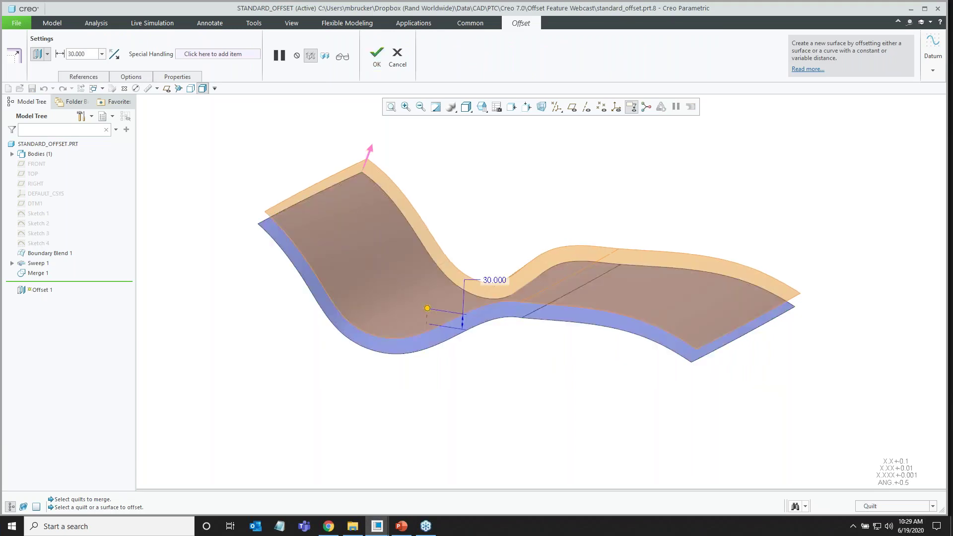
left_click(377, 55)
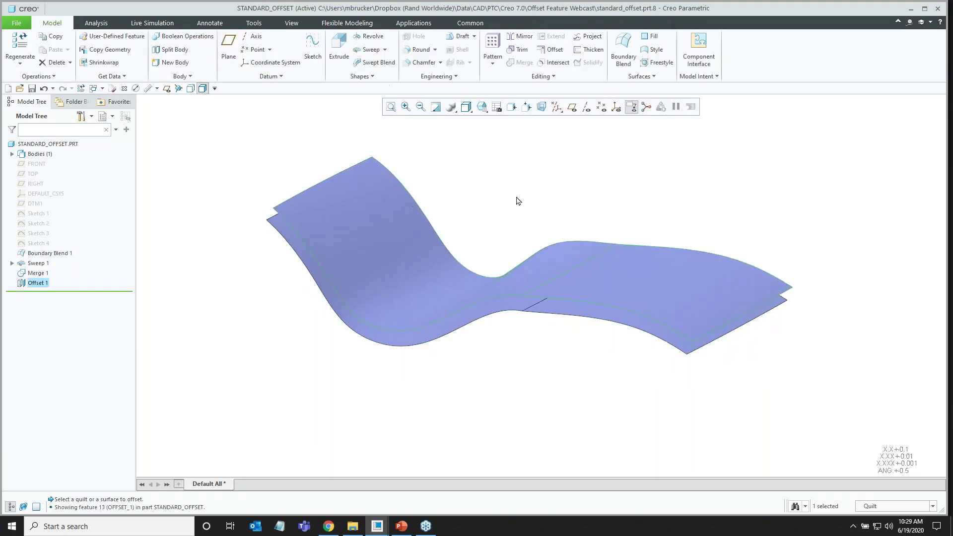
left_click(517, 200)
middle_click_drag(517, 201, 534, 186)
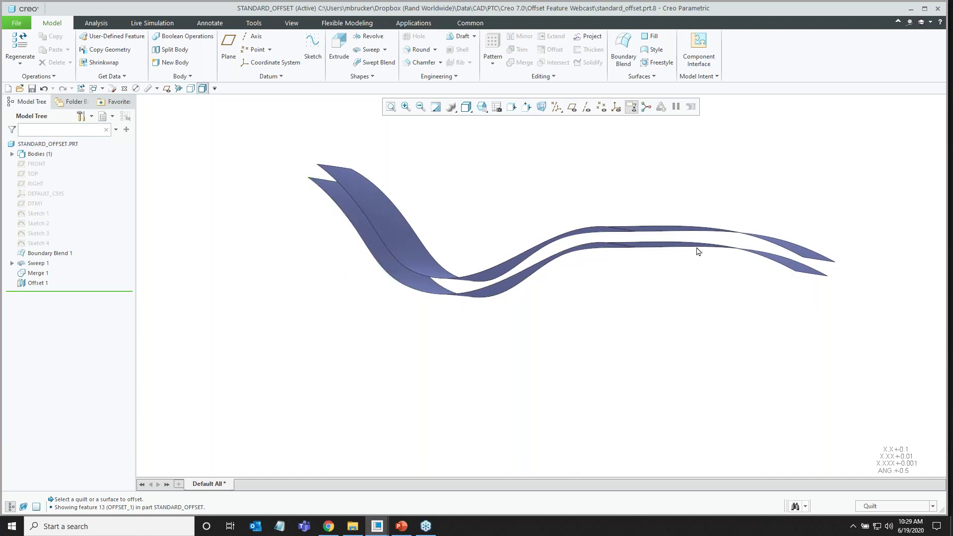
middle_click_drag(515, 305, 497, 329)
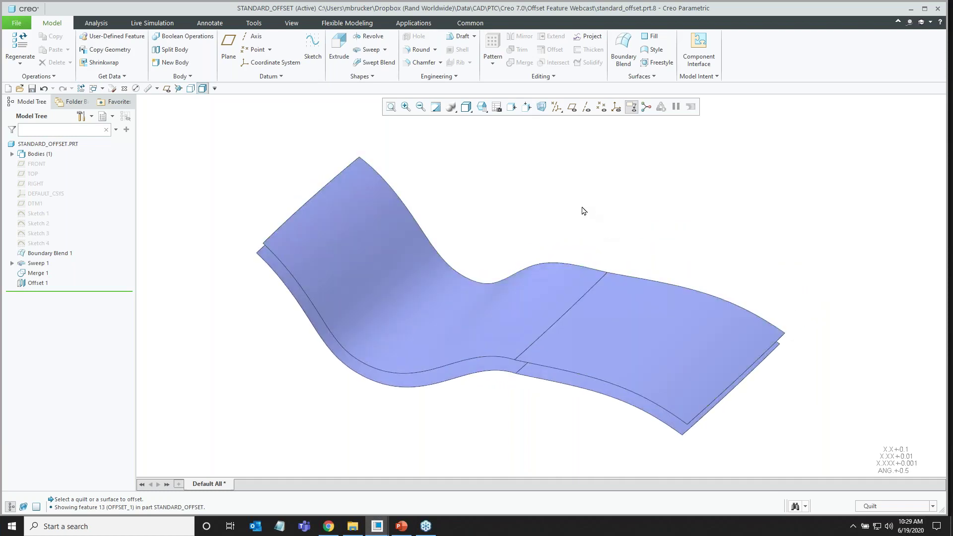
Redefine the 30 offset so that it also creates side surfaces between the original and offset quilts.
scroll(584, 211, "down", 1)
left_click(627, 305)
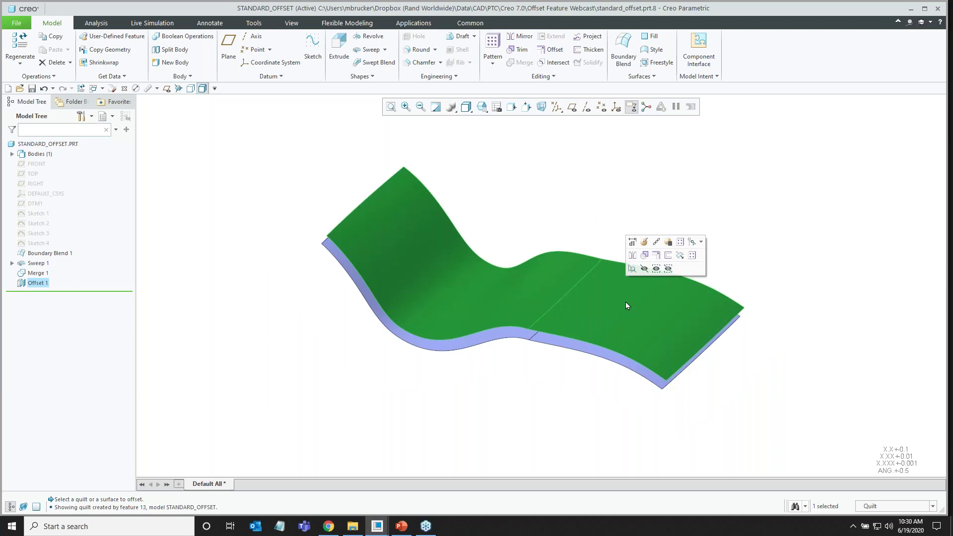
left_click(644, 242)
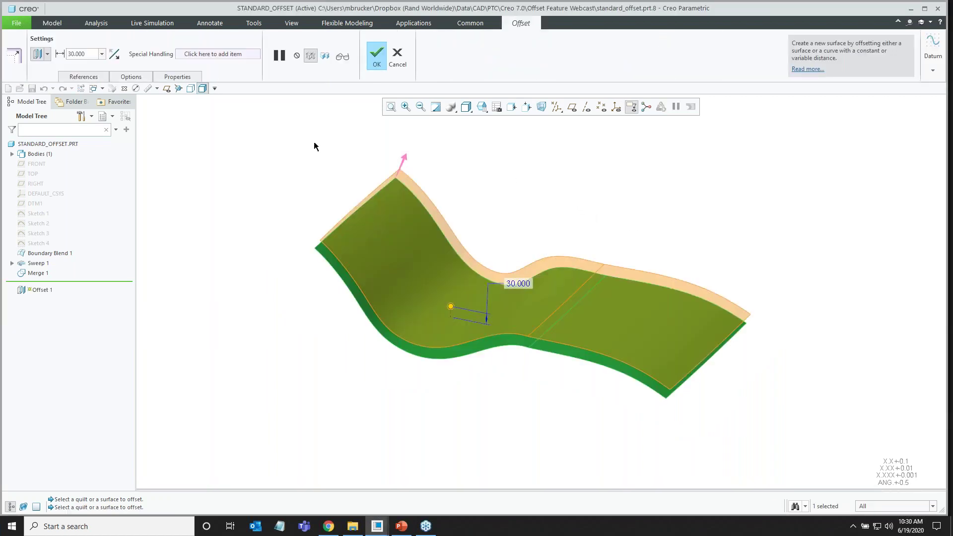
left_click(131, 77)
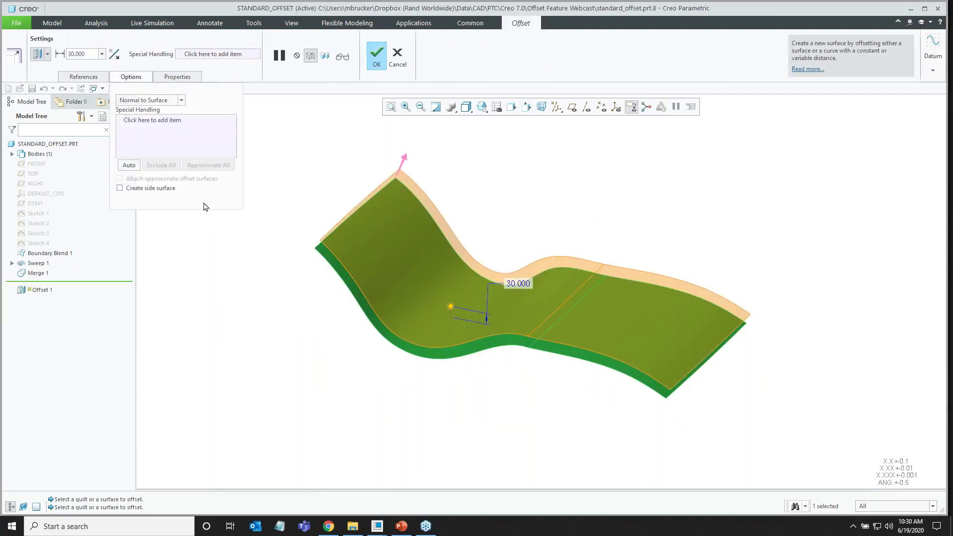
left_click(120, 188)
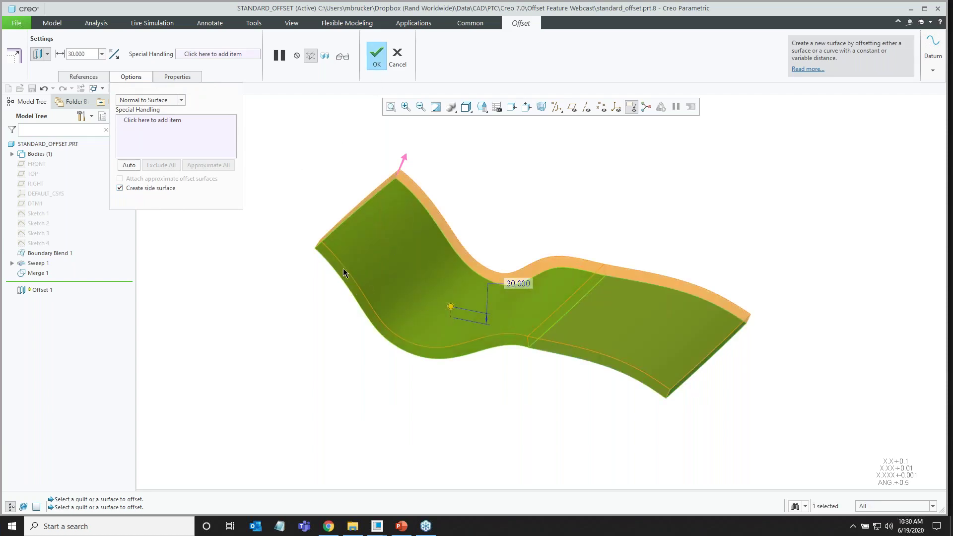
left_click(377, 55)
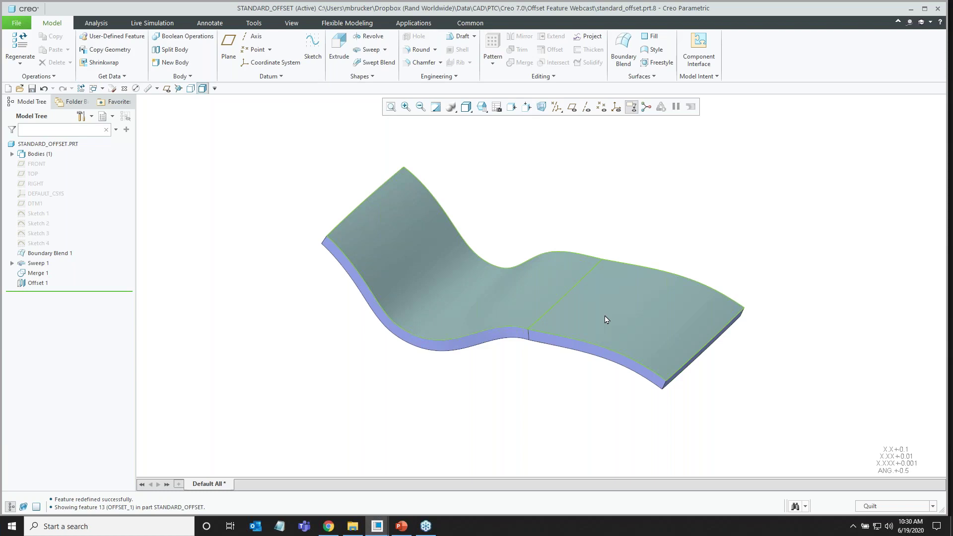
Merge the offset's side surfaces with its upper quilt, using the Join option.
left_click(581, 351)
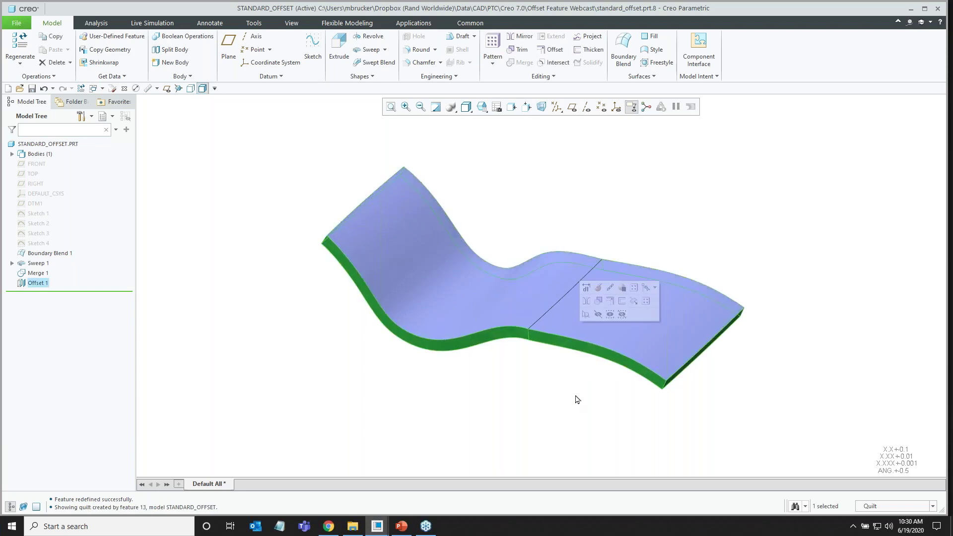
left_click(637, 323, "ctrl")
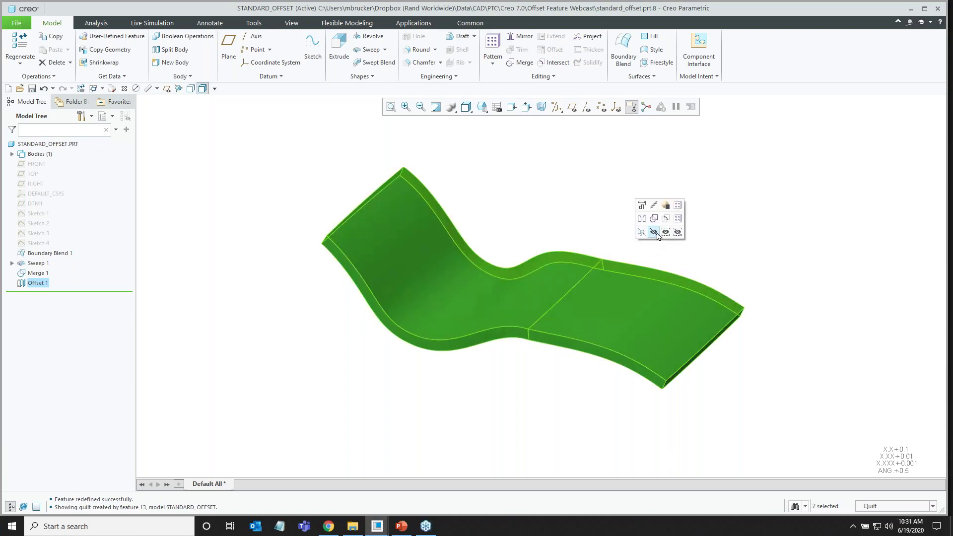
left_click(653, 219)
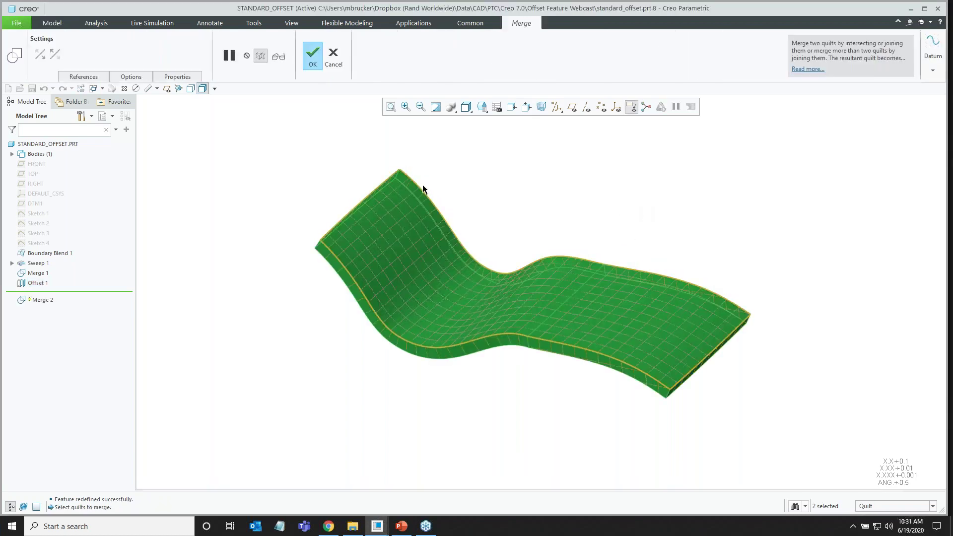
left_click(131, 77)
left_click(131, 109)
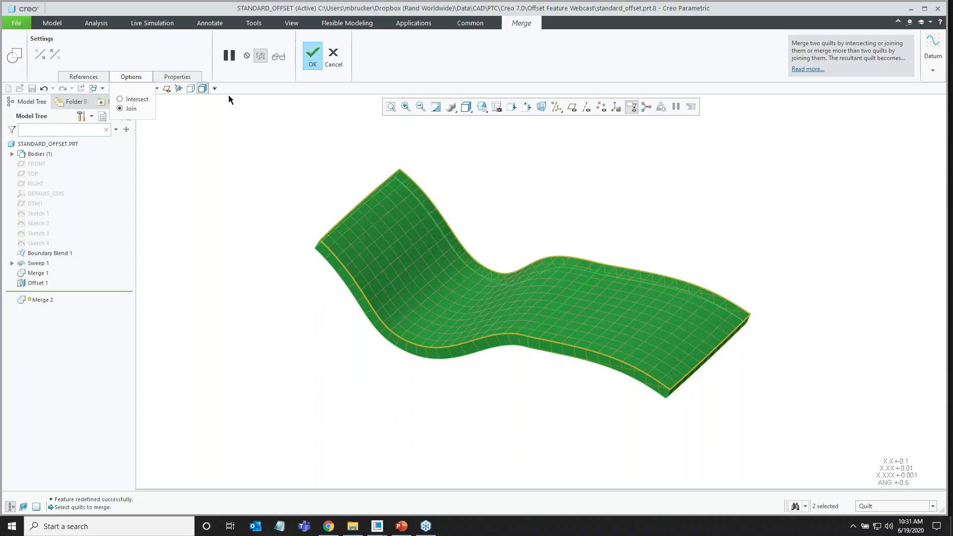
left_click(308, 56)
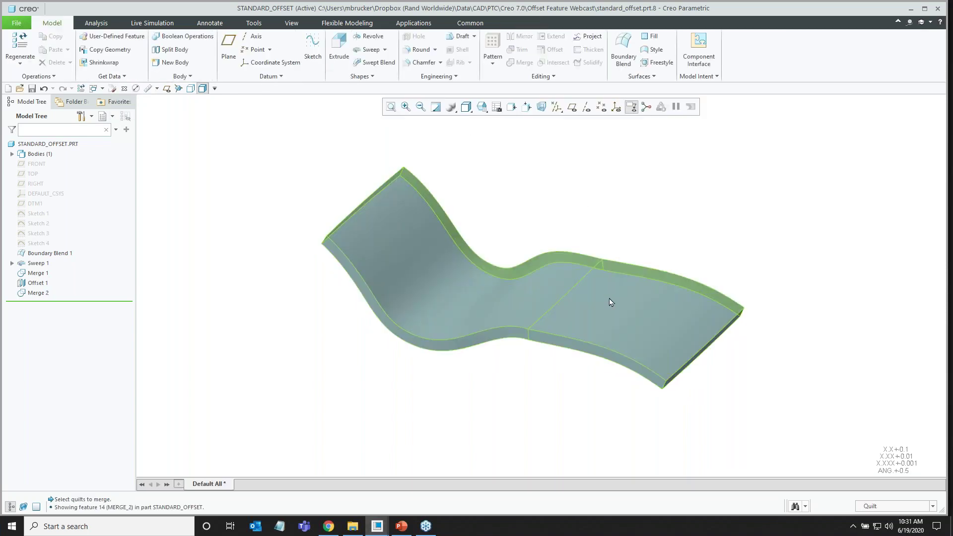
Merge the original lower quilt with the joined offset and side quilt to close the volume.
right_click(612, 313)
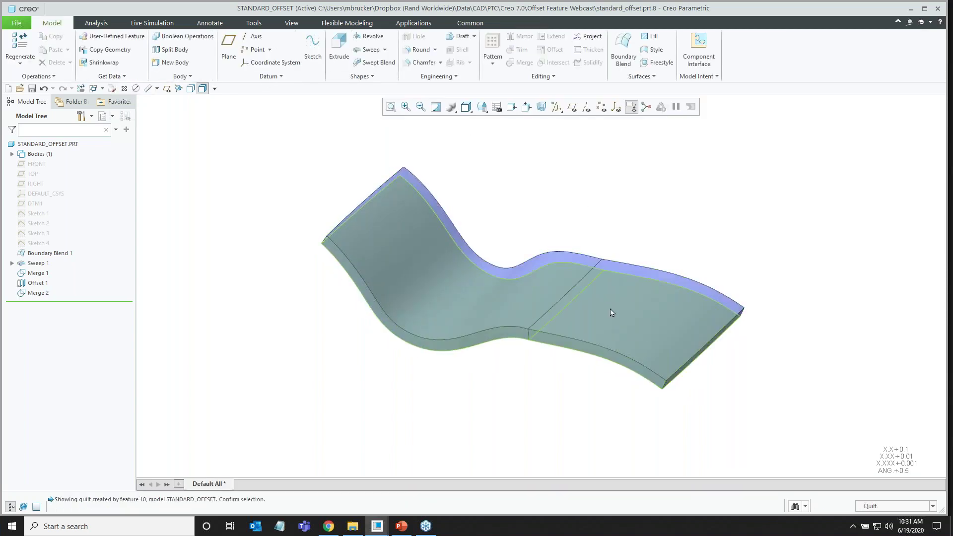
left_click(611, 312)
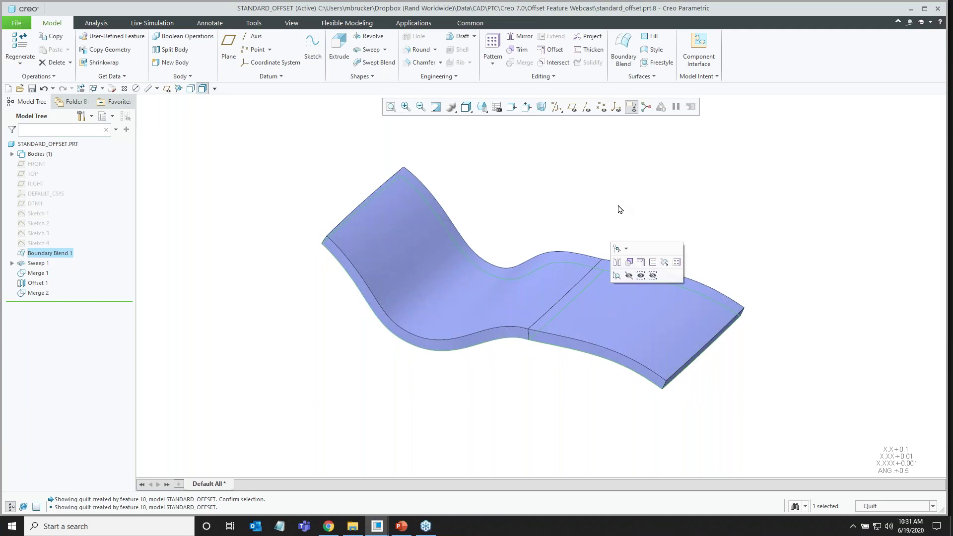
left_click(688, 299, "ctrl")
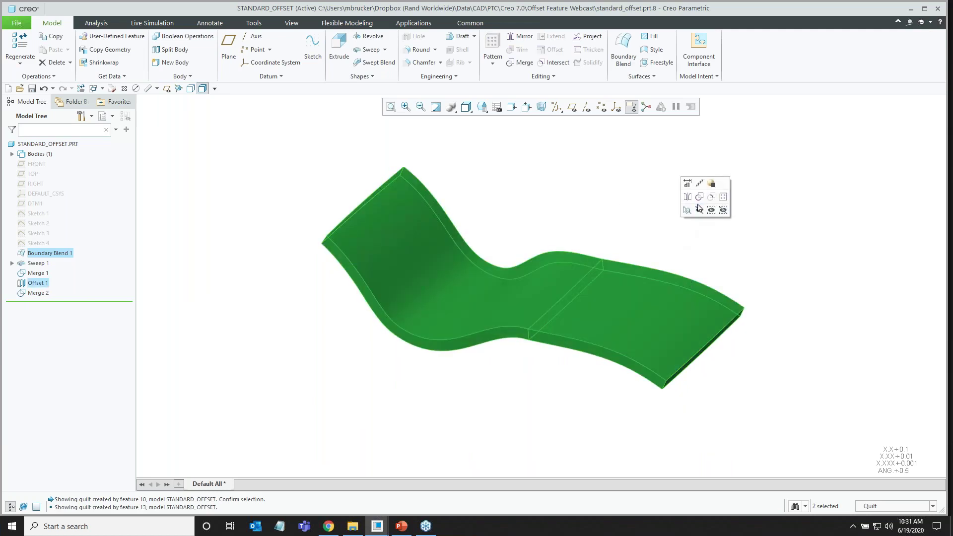
left_click(699, 197)
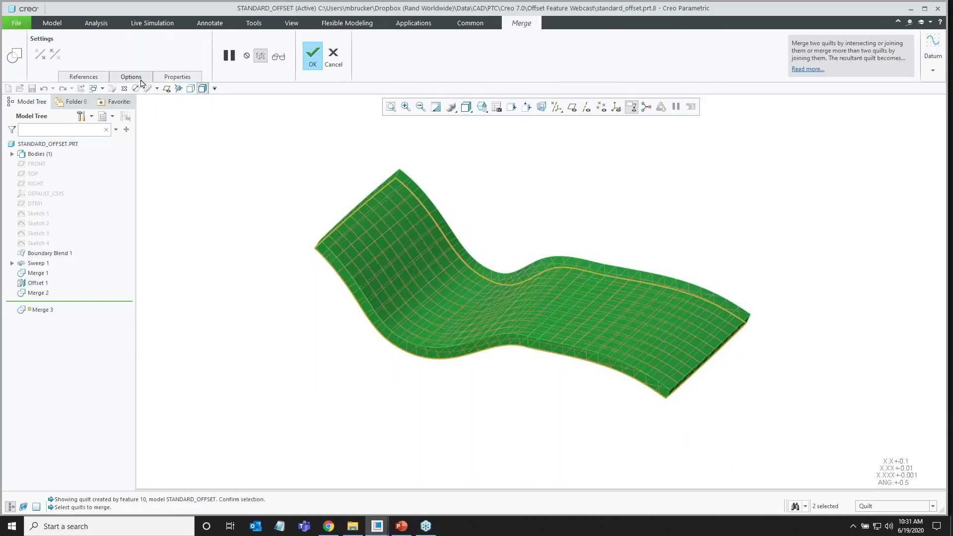
left_click(132, 77)
left_click(313, 55)
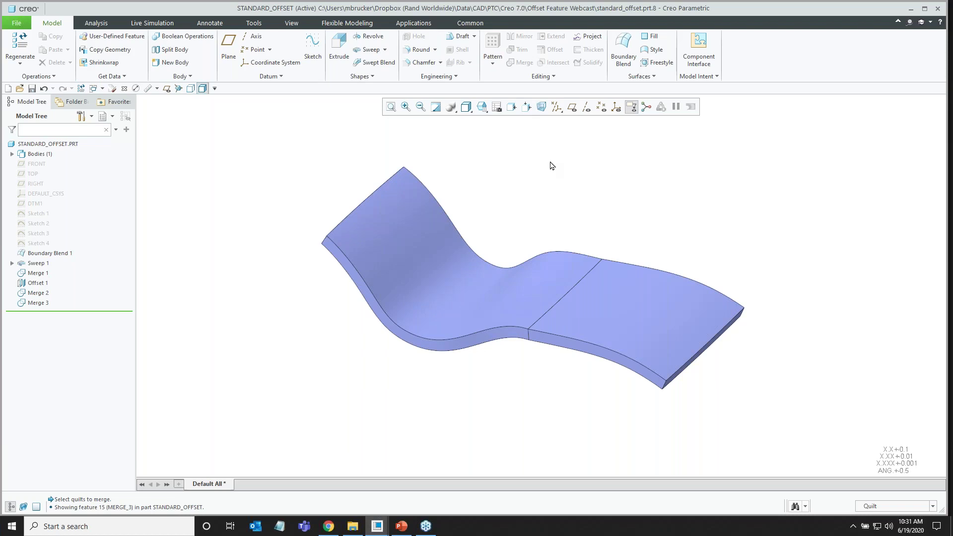
Solidify the closed quilt by filling it with solid material.
left_click(615, 290)
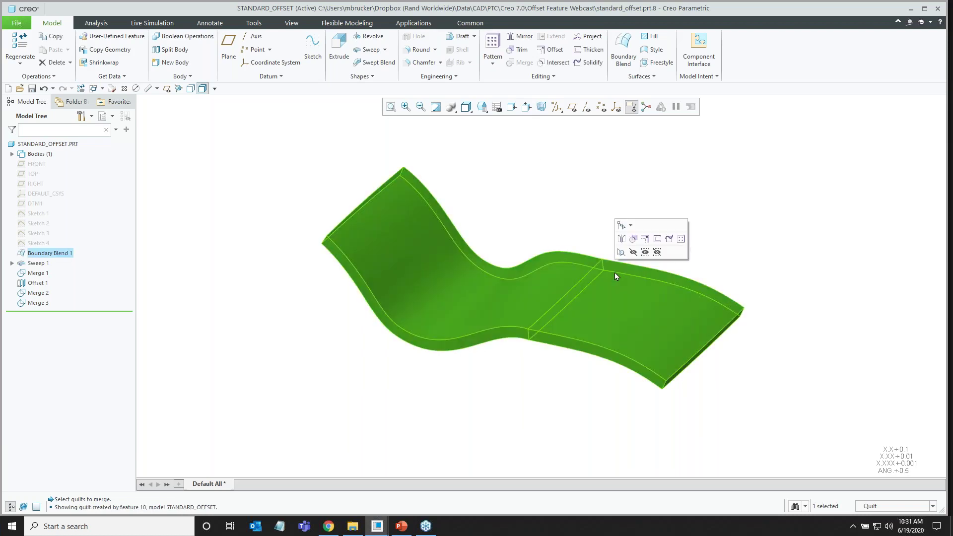
left_click(591, 66)
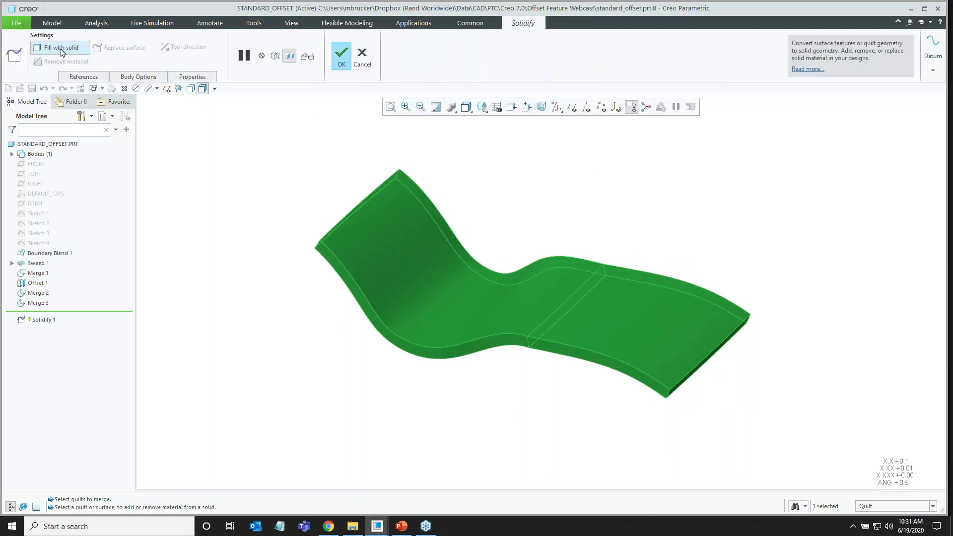
left_click(341, 64)
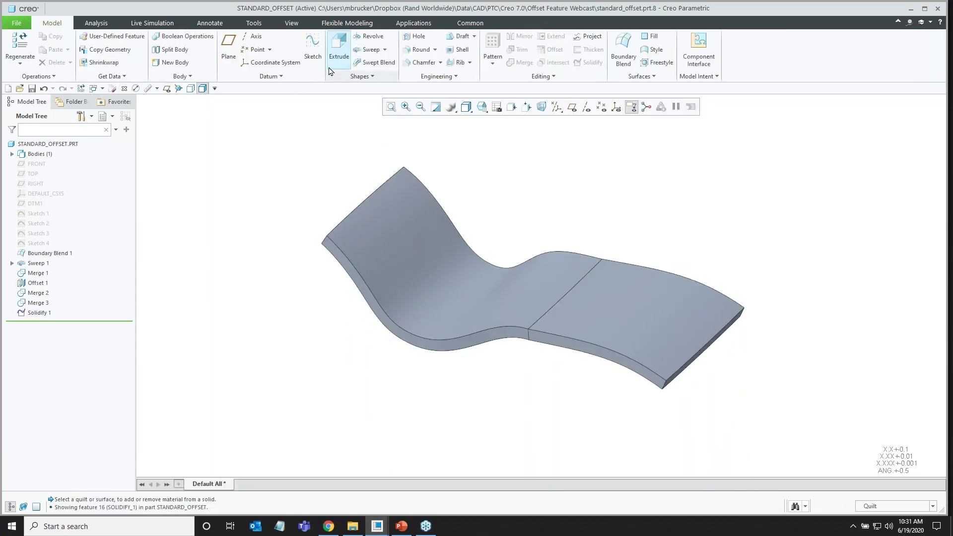
Inspect the solid with an X-direction section, using a hatched yellow cap and moving the plane to 413.5, and discard the section.
left_click(292, 23)
left_click(356, 68)
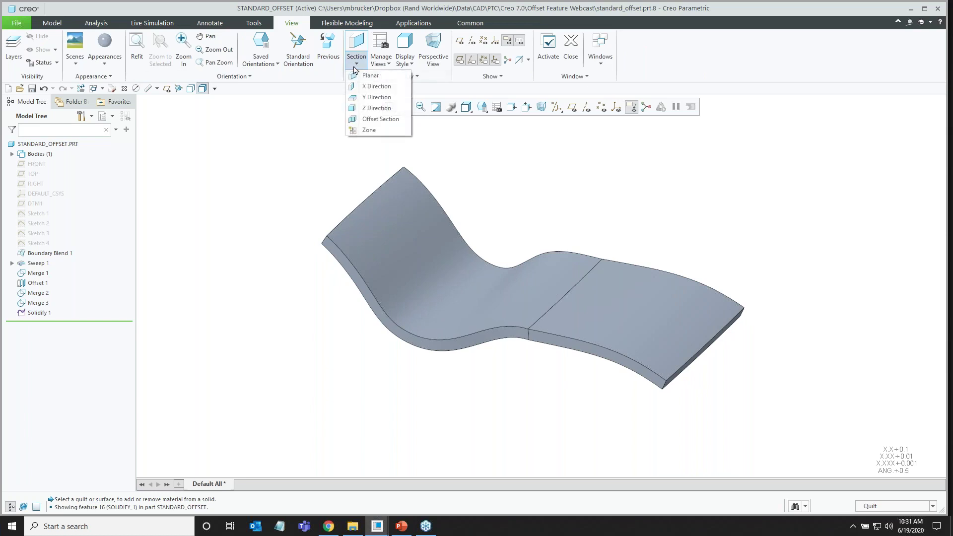
left_click(367, 87)
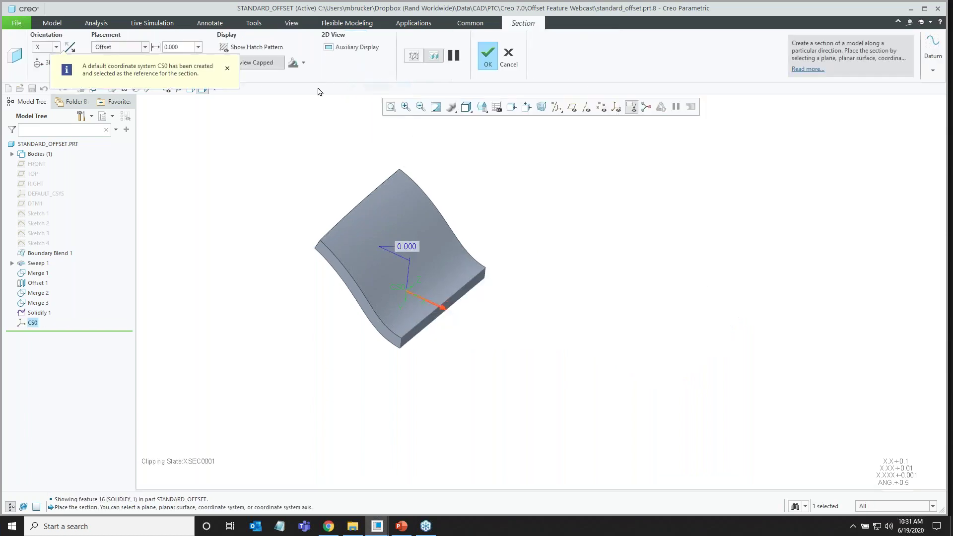
left_click(227, 68)
left_click(304, 63)
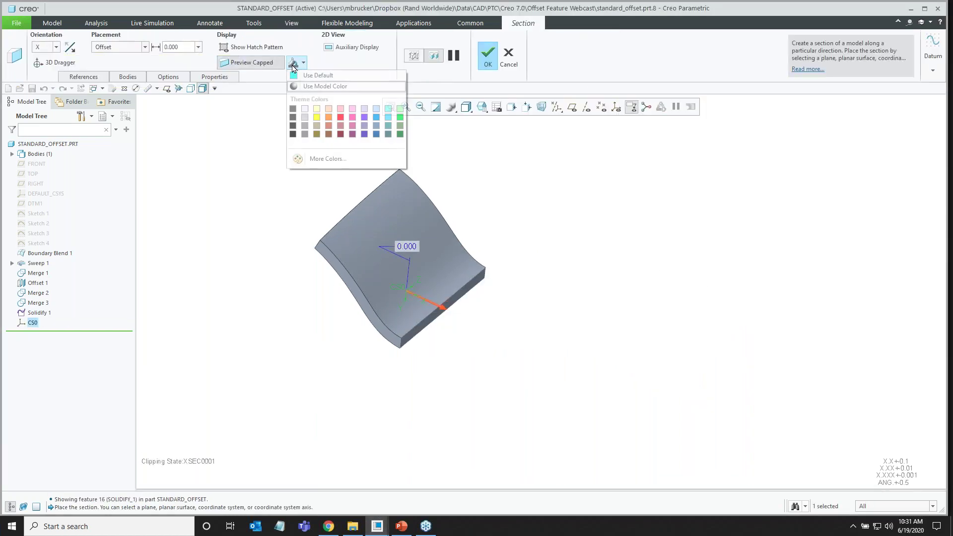
left_click(318, 110)
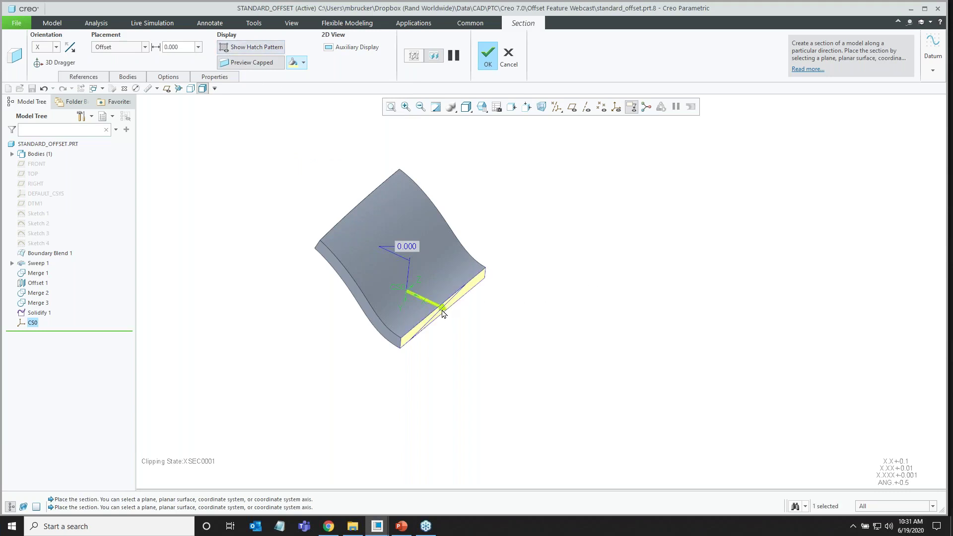
left_click_drag(445, 311, 601, 366)
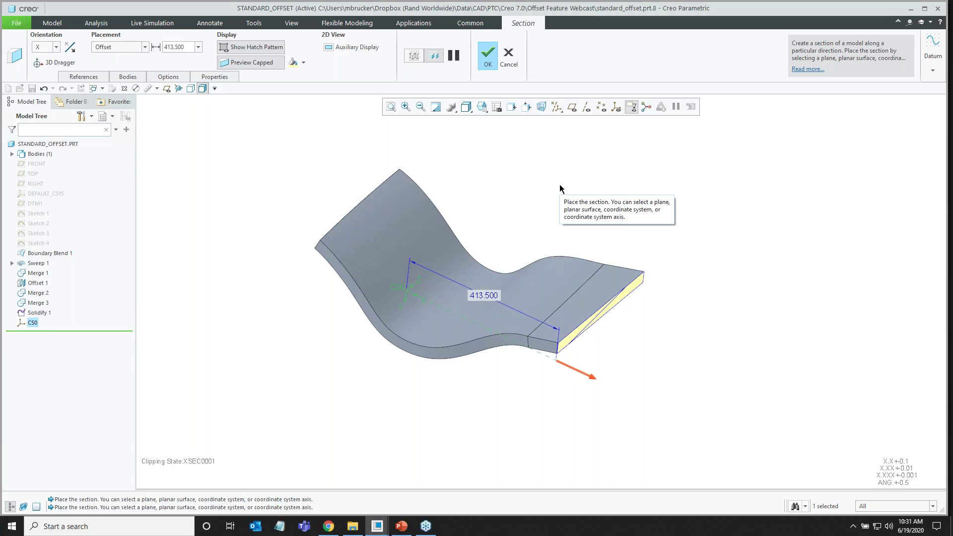
left_click(509, 60)
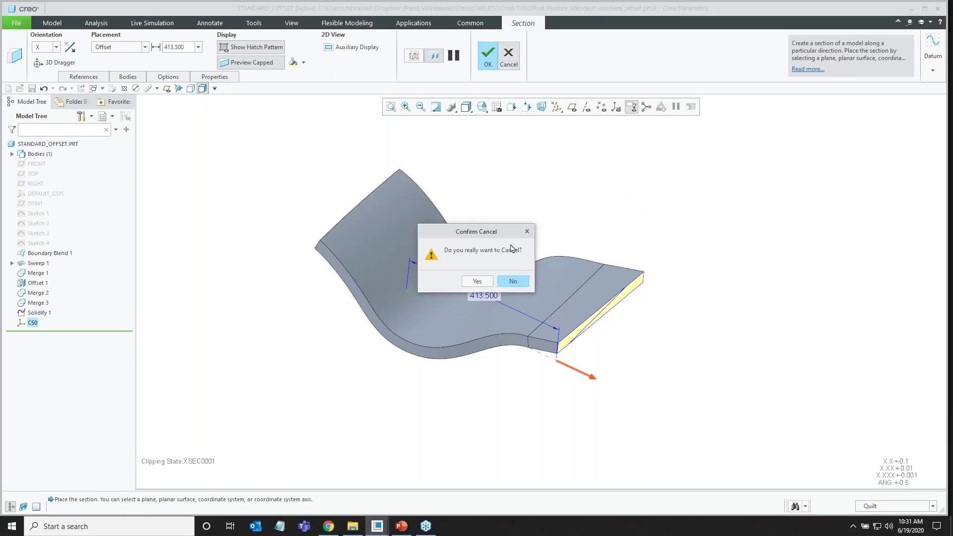
left_click(485, 280)
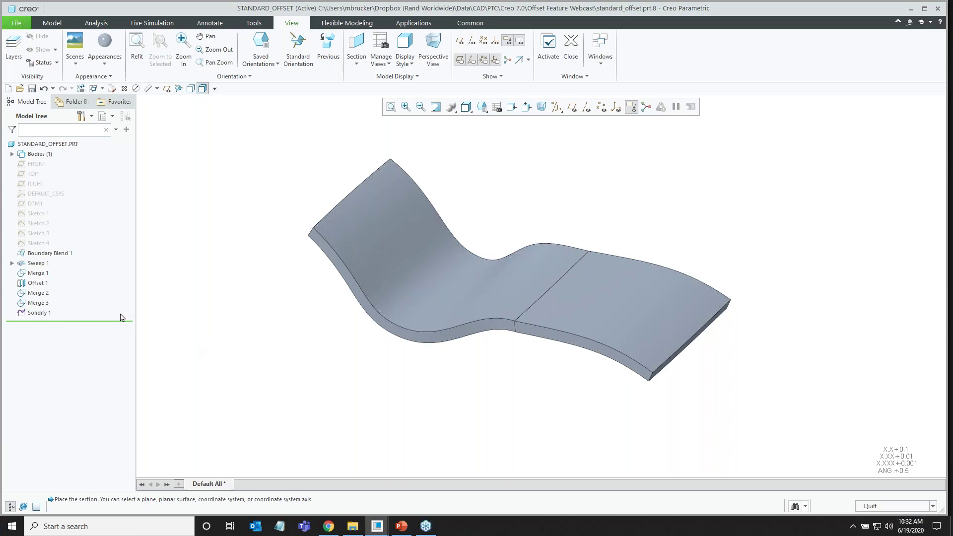
Delete the offset feature together with the two merges and the solidify that follow it.
left_click(43, 283)
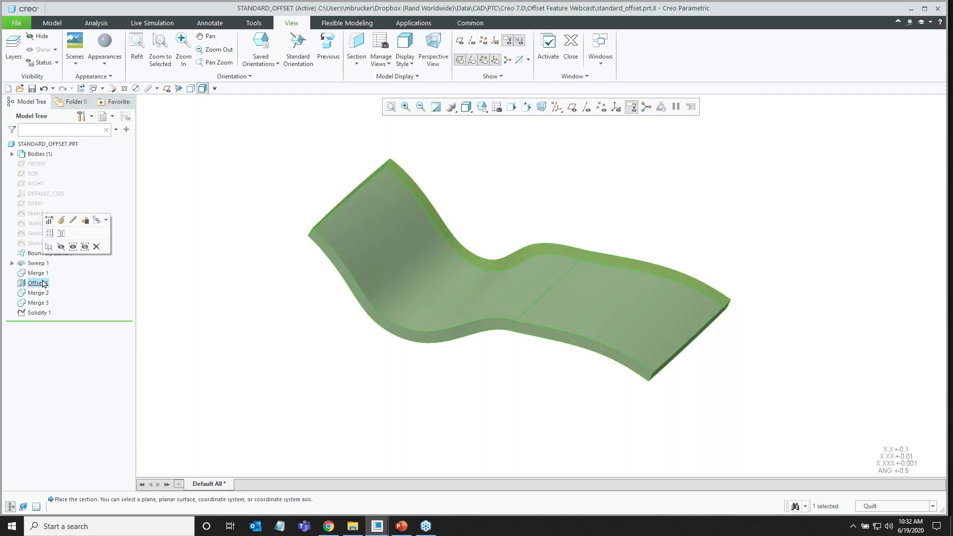
left_click(40, 313, "shift")
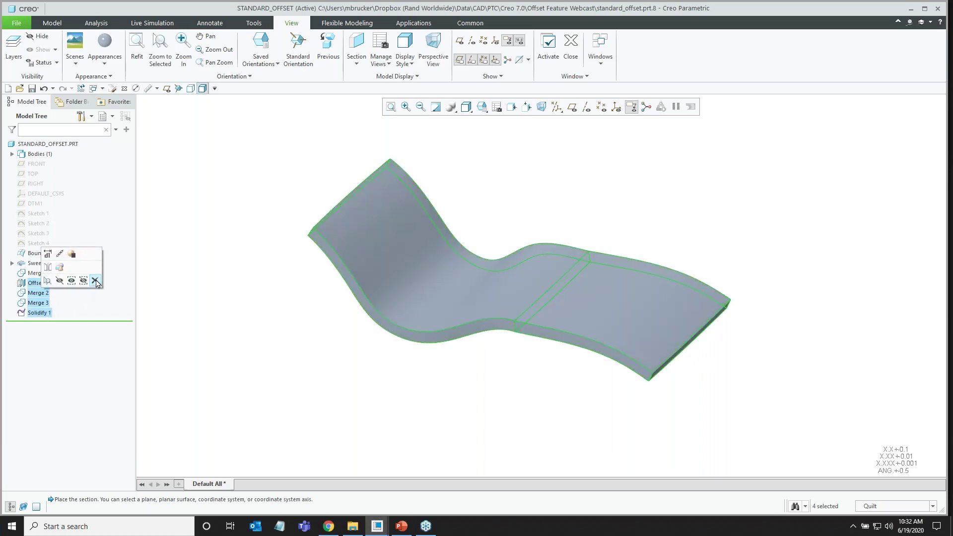
left_click(97, 282)
left_click(452, 276)
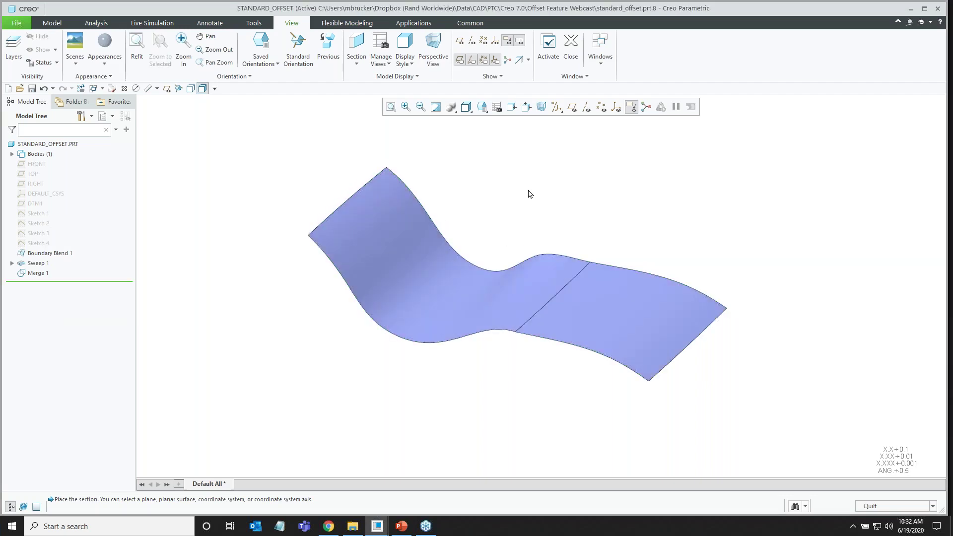
Thicken the merged lounge quilt by 30, filling it with solid material.
left_click(538, 246)
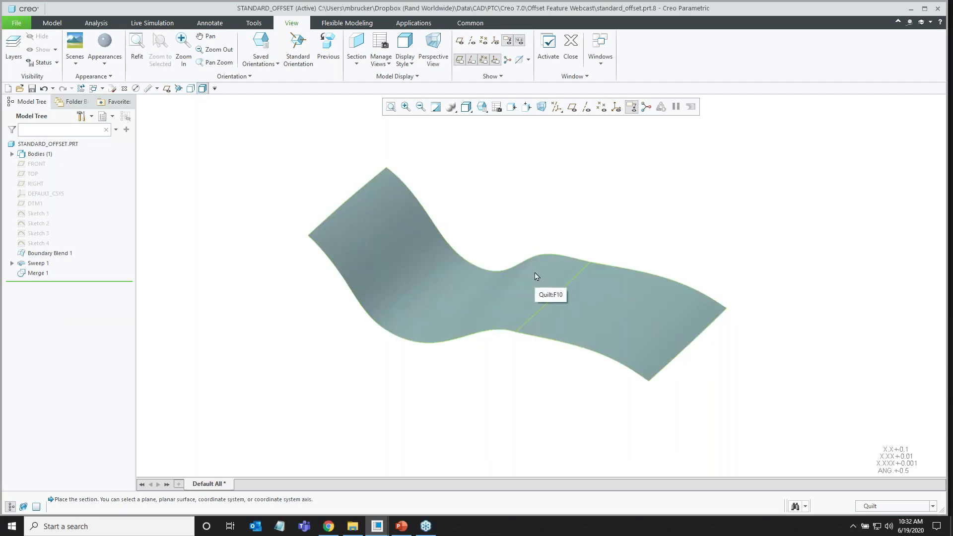
left_click(536, 276)
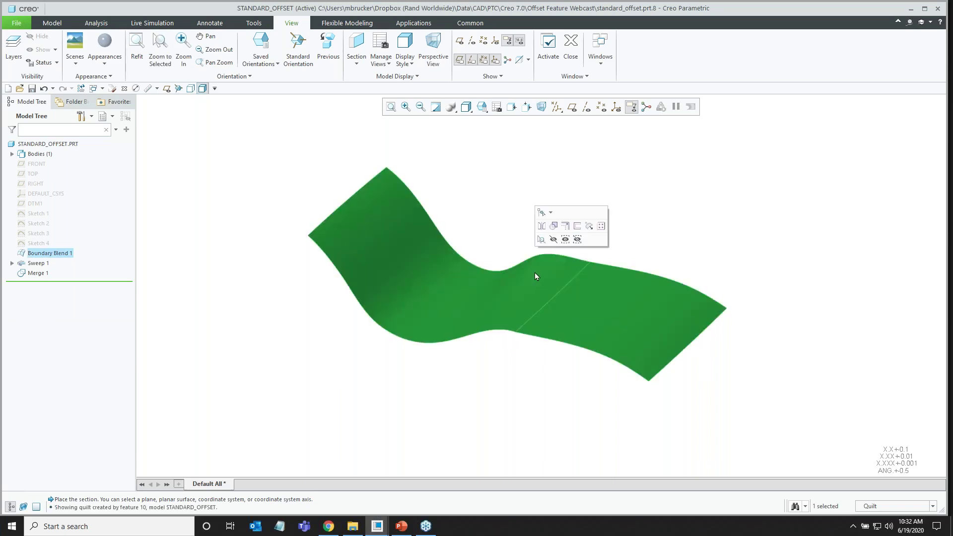
left_click(578, 227)
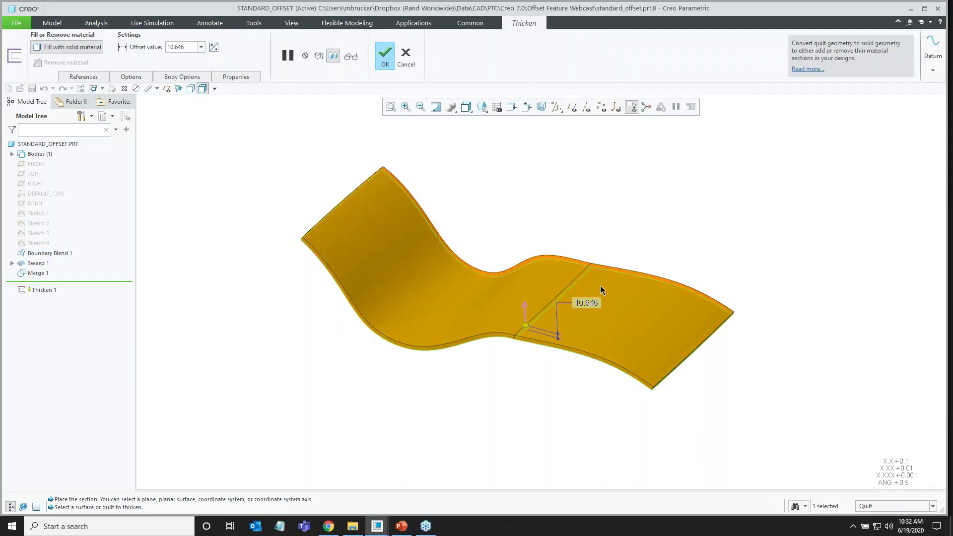
double_click(587, 303)
type("30")
key("Return")
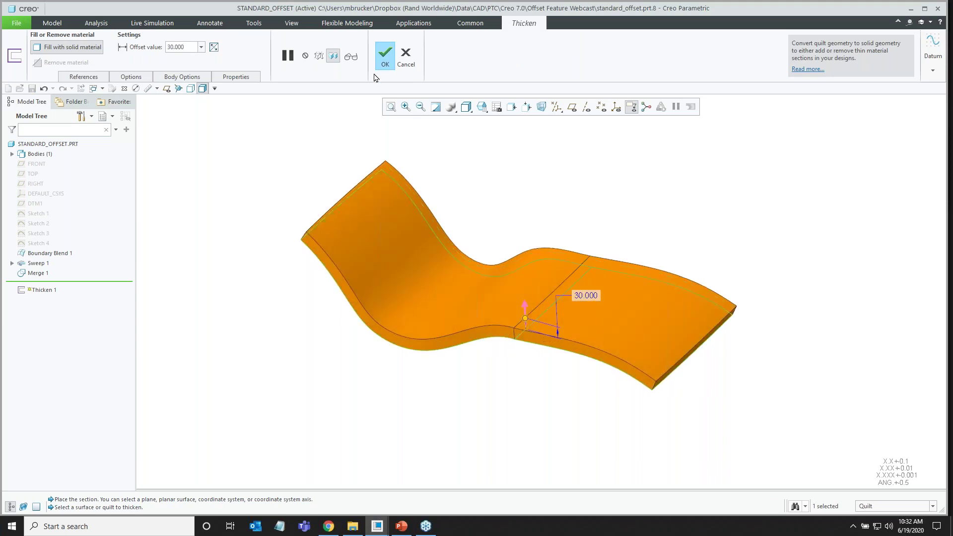
left_click(383, 58)
left_click(490, 162)
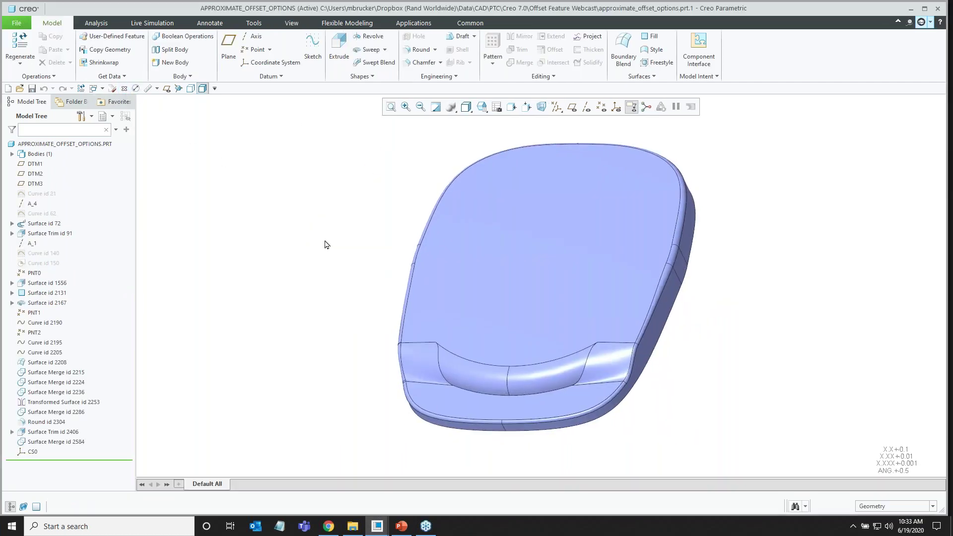
Analyse the minimum inside and outside radii of the whole quilt in the approximate_offset_options part.
scroll(338, 268, "down", 2)
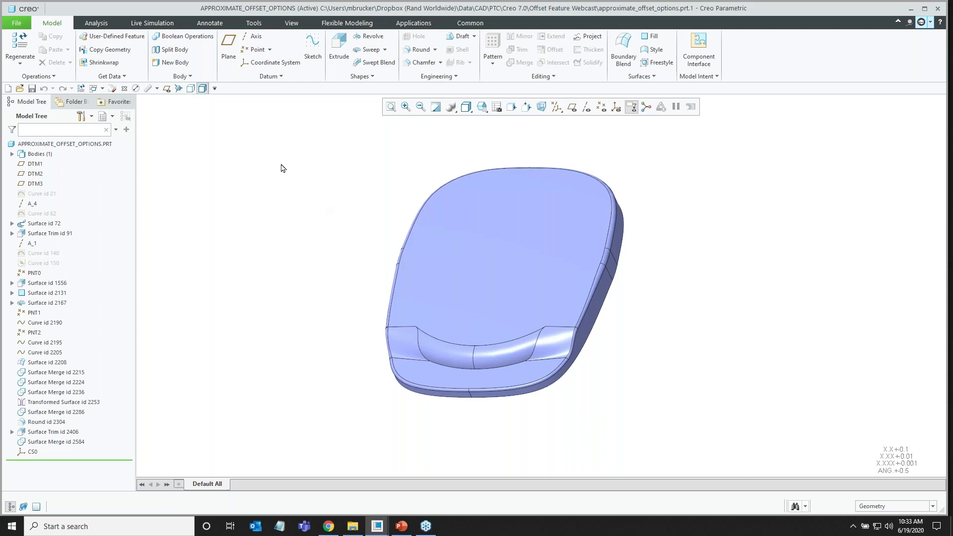
left_click(96, 22)
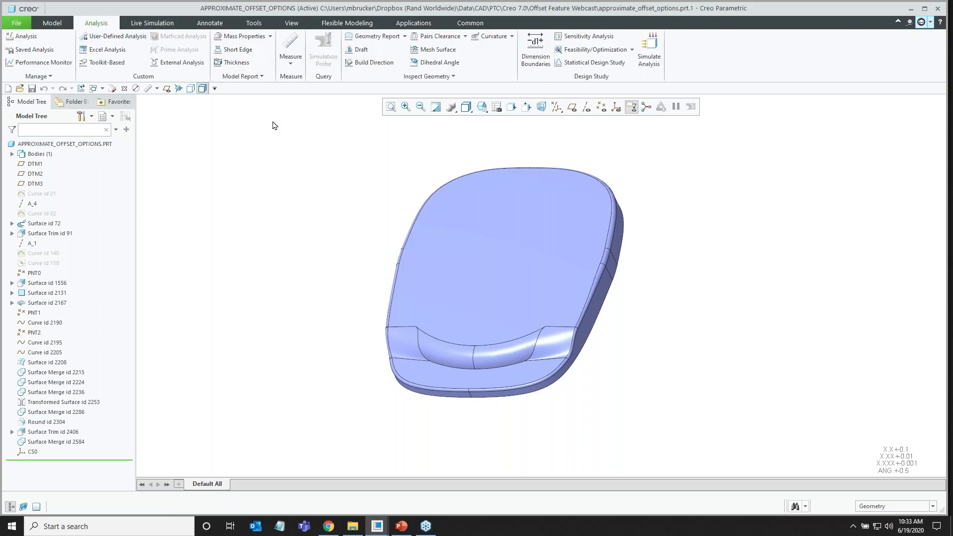
left_click(428, 76)
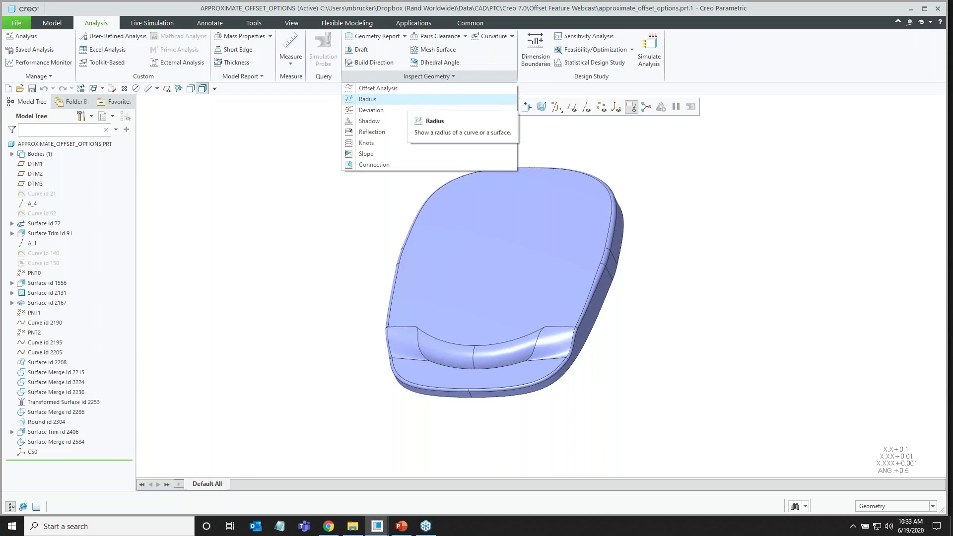
left_click(408, 99)
left_click(505, 248)
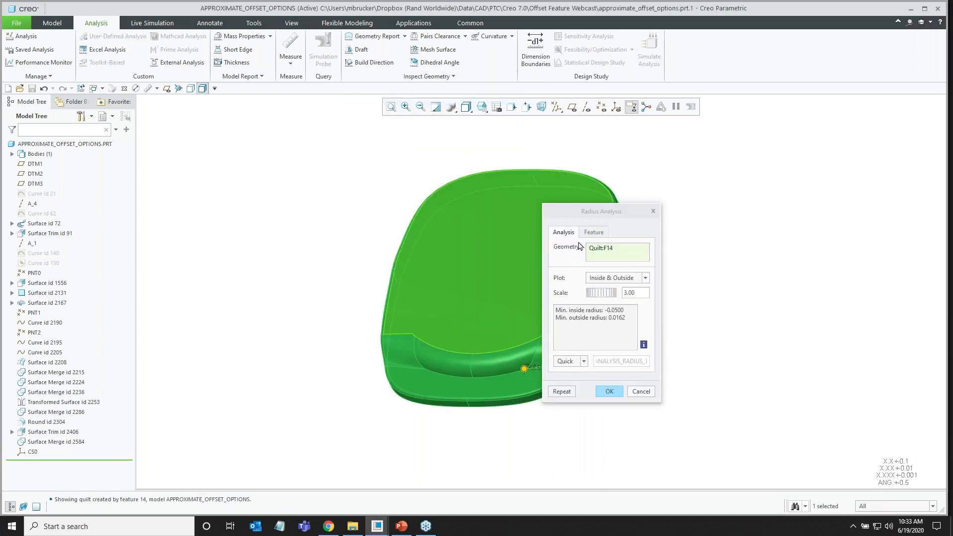
left_click_drag(563, 214, 466, 220)
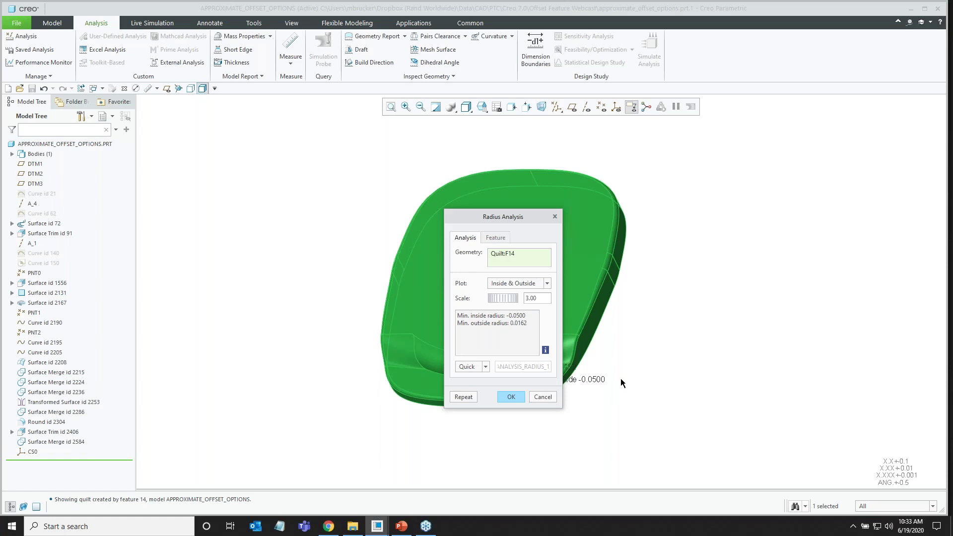
left_click(514, 395)
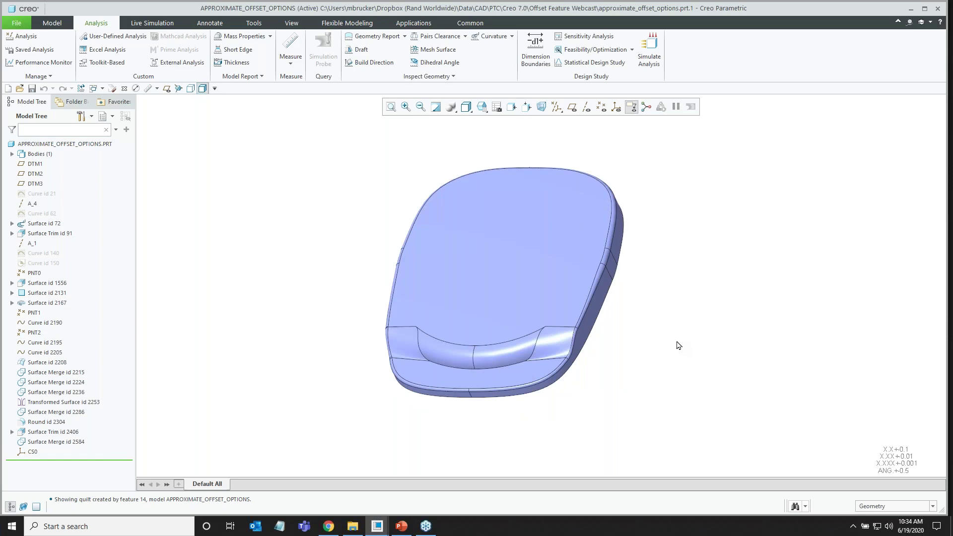
Thicken the whole quilt by 0.06 with the direction flipped, accepting the recommended special handling for the affected surfaces.
left_click(869, 507)
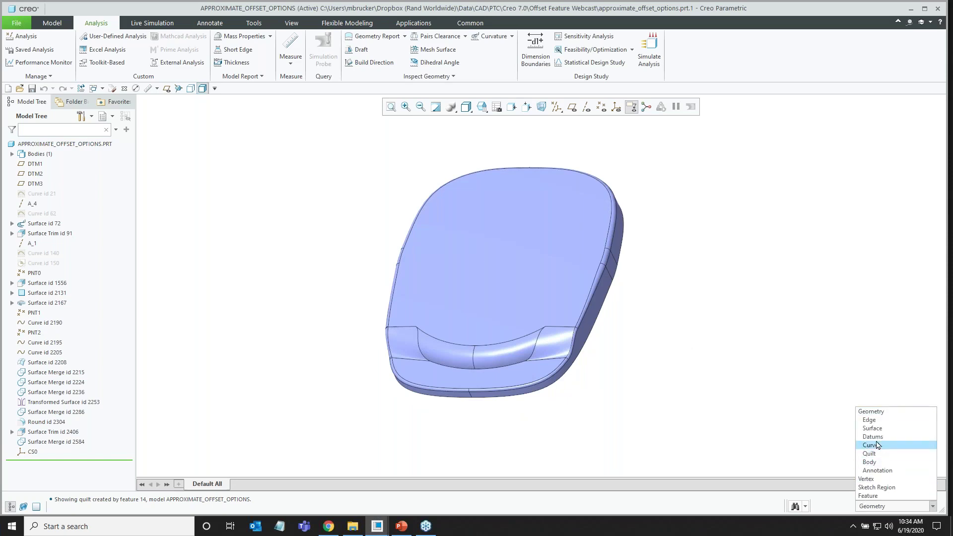
left_click(881, 455)
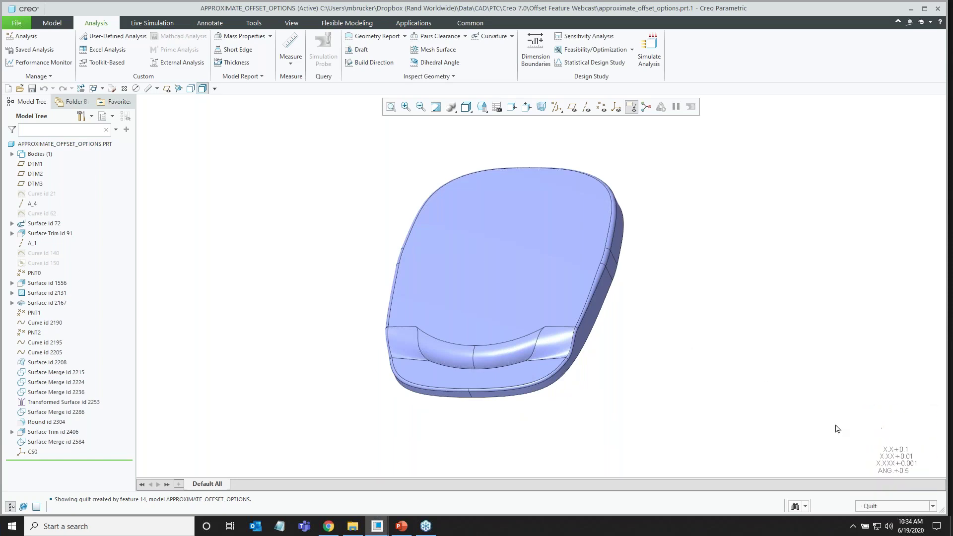
left_click(564, 273)
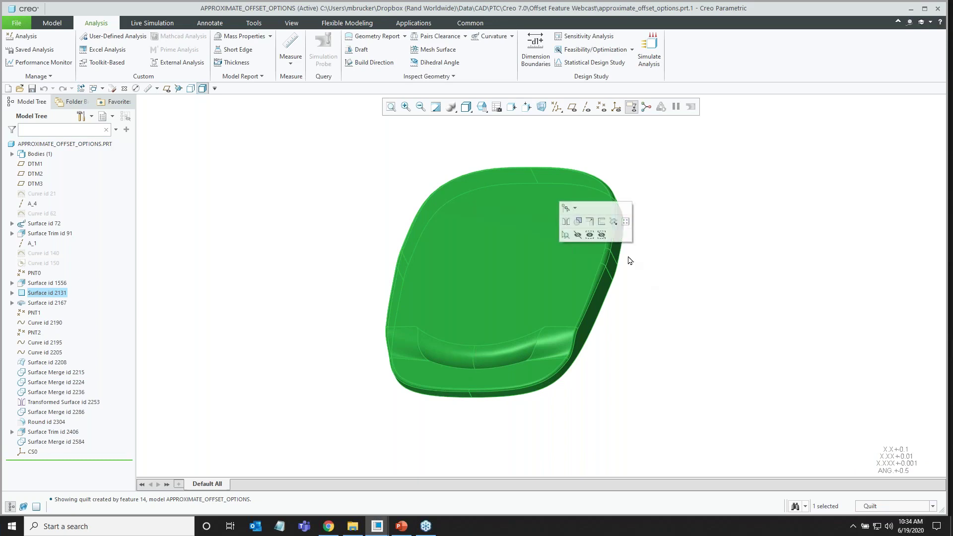
left_click(602, 222)
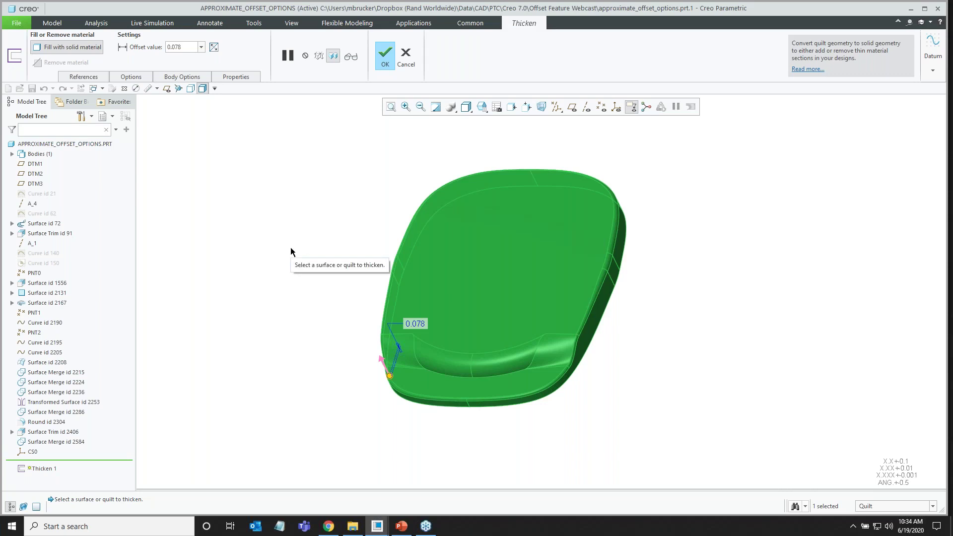
left_click(384, 364)
double_click(445, 376)
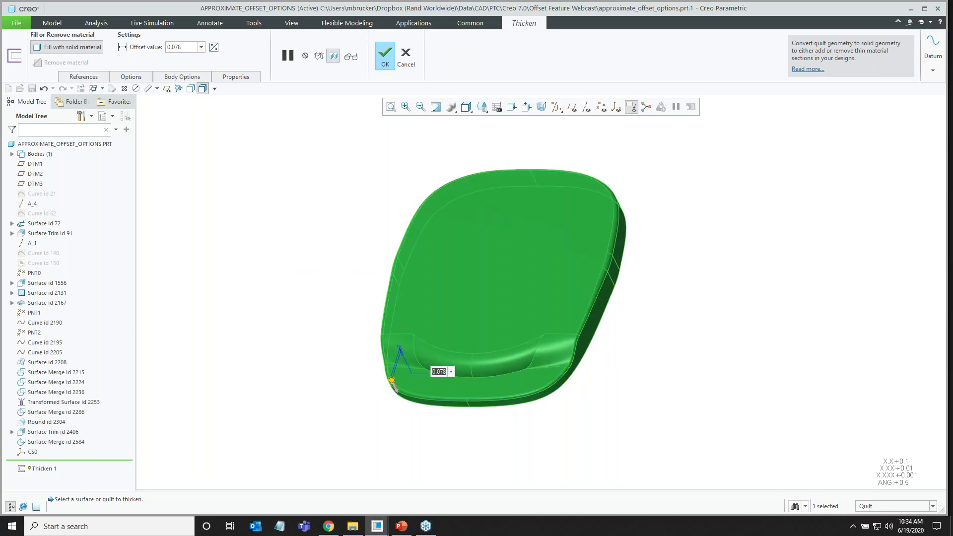
type(".06")
key("Return")
left_click(384, 63)
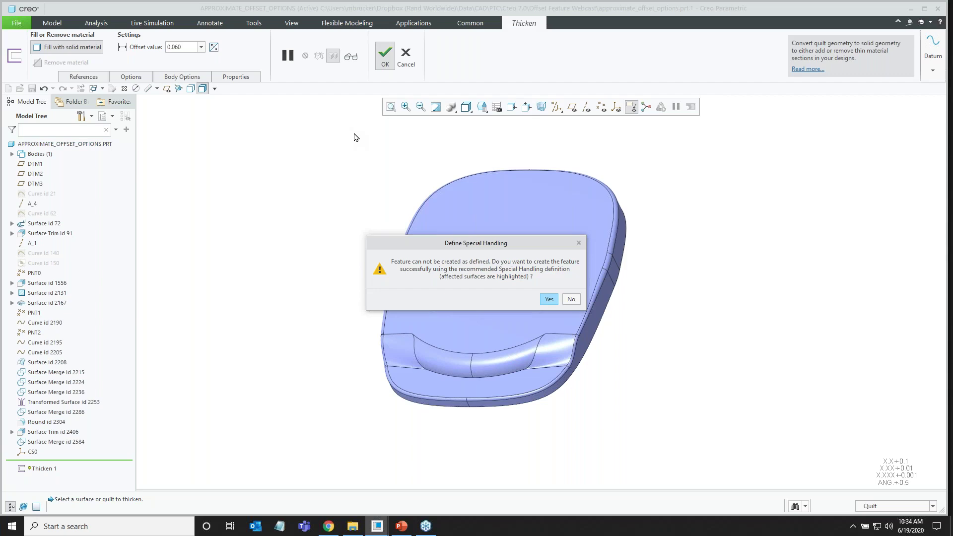
left_click(549, 298)
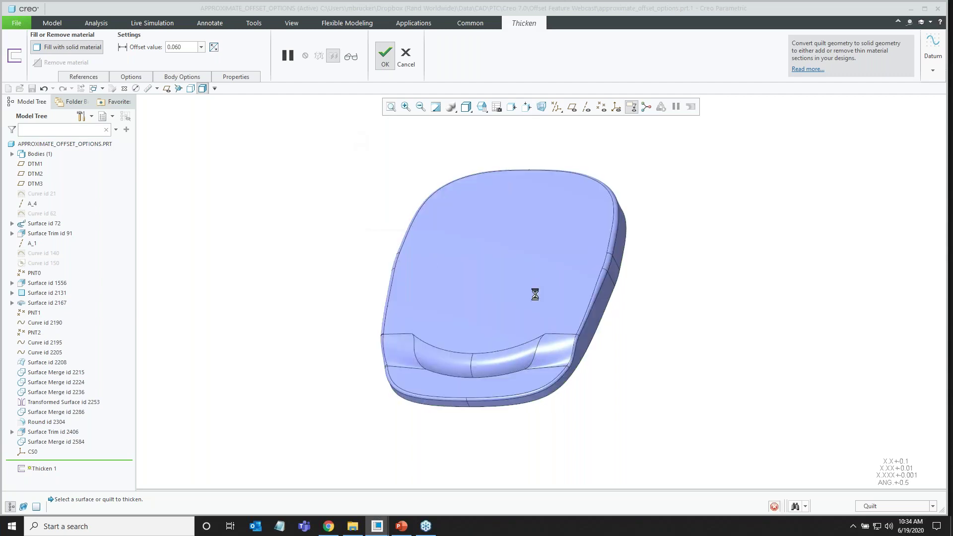
key("Escape")
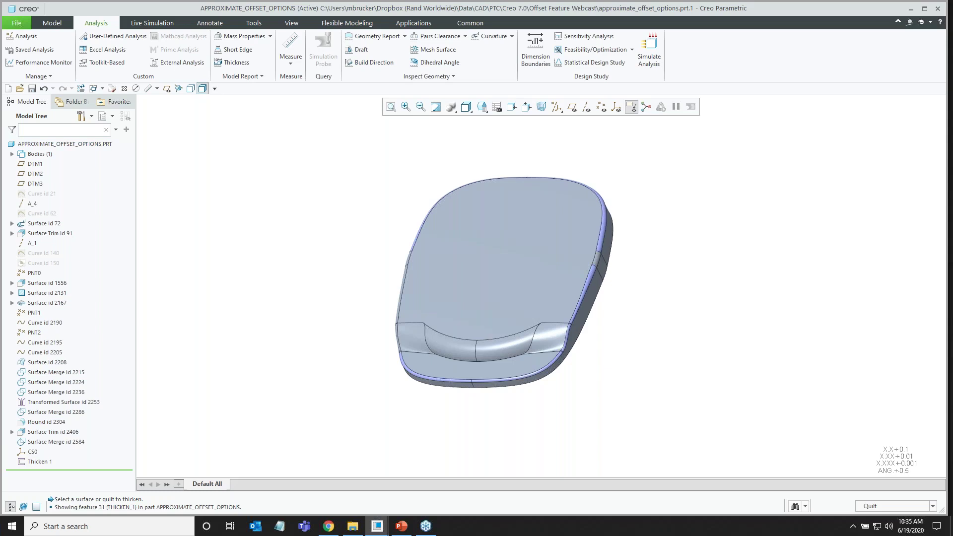
Hide the leftover quilt along the rim of the thickened body.
scroll(631, 274, "down", 3)
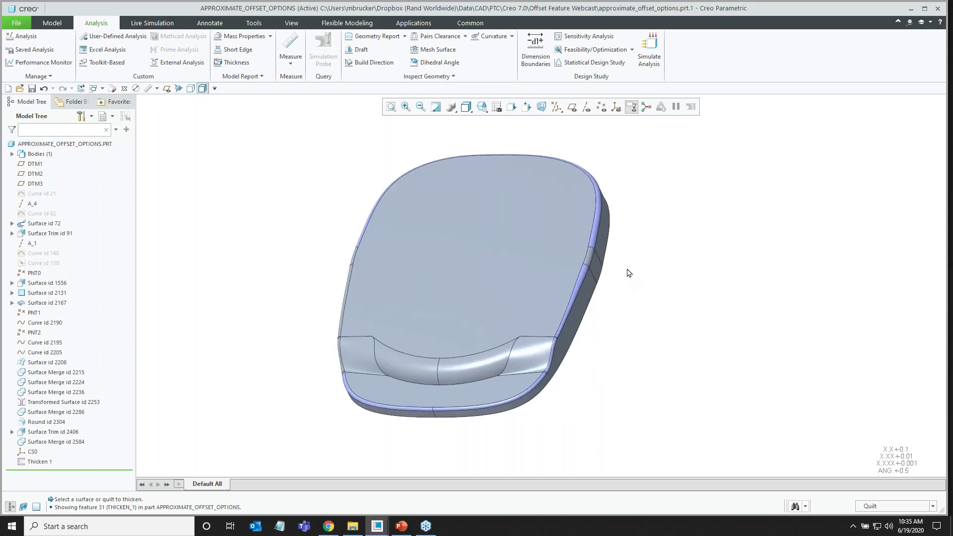
left_click(588, 230)
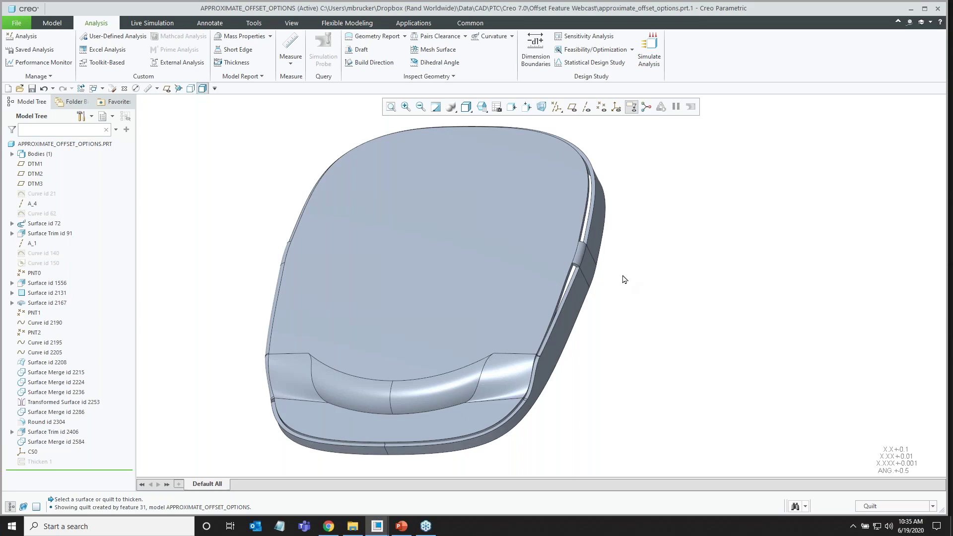
middle_click_drag(624, 277, 610, 270)
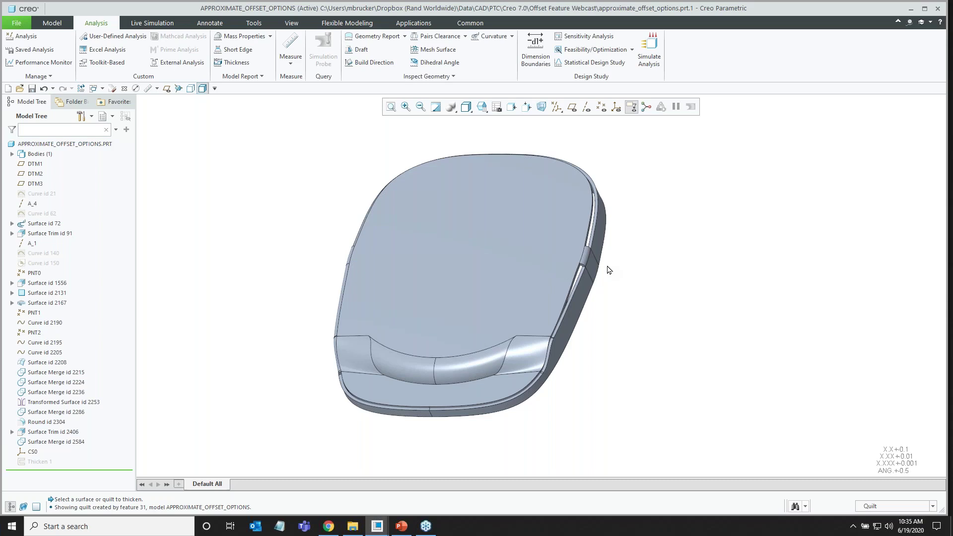
Redefine the failed Thicken 1 feature to use Automatic fit instead of Normal to surface.
left_click(39, 461)
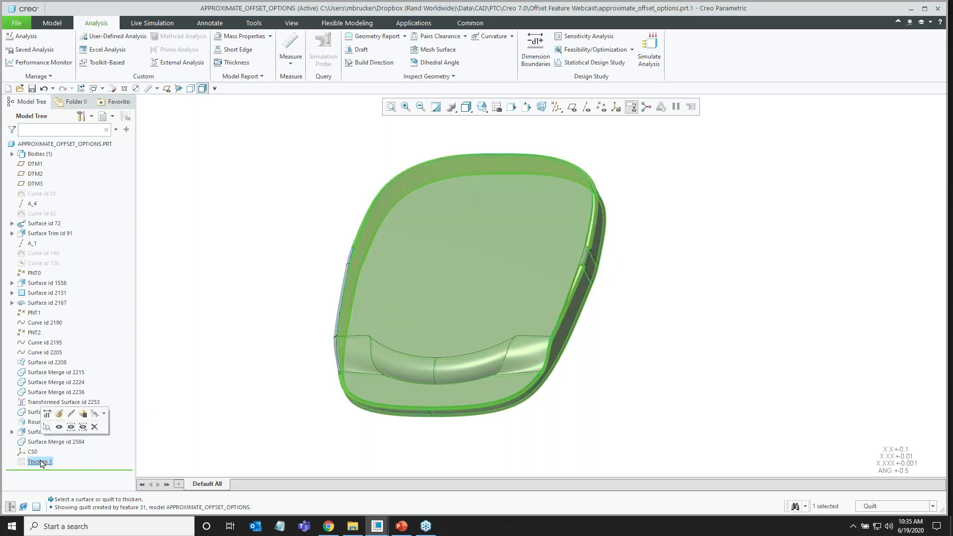
left_click(59, 414)
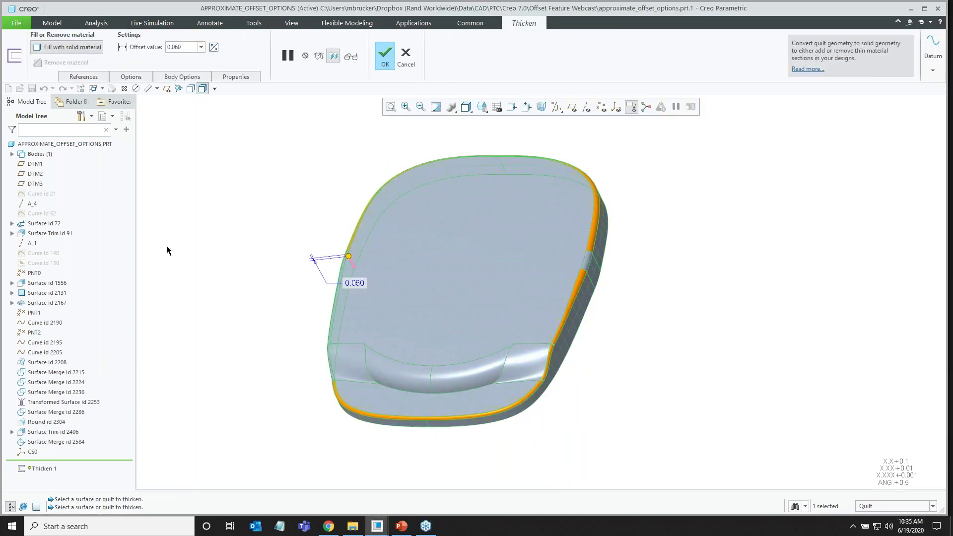
left_click(132, 76)
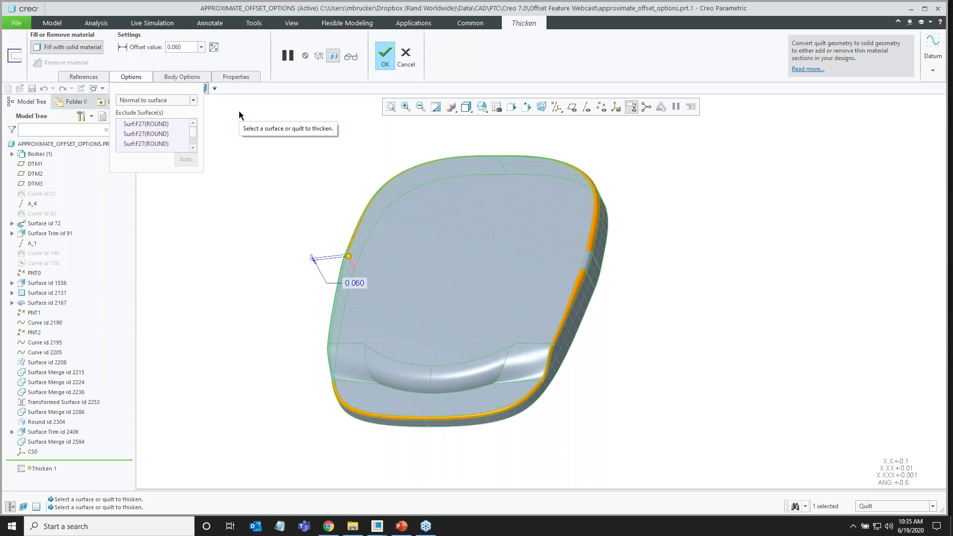
left_click(193, 101)
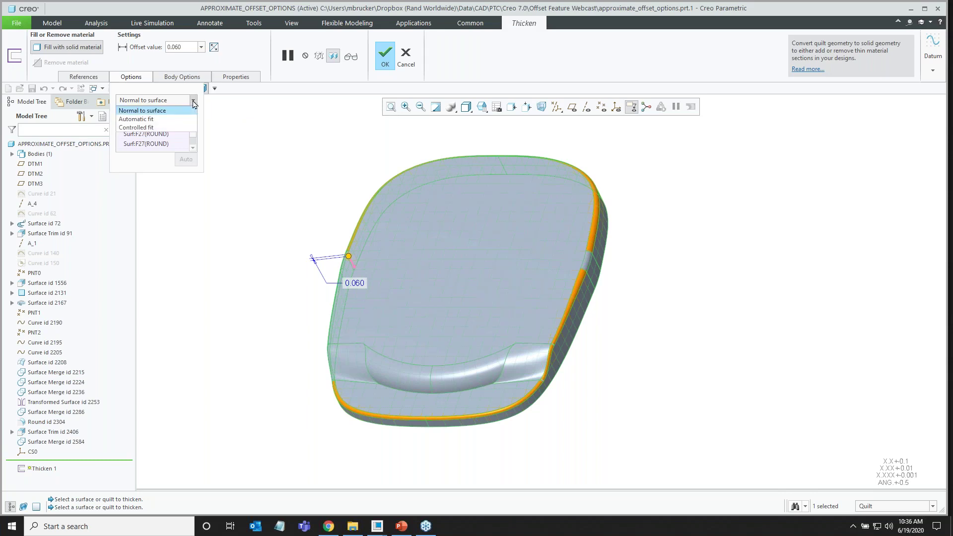
left_click(176, 120)
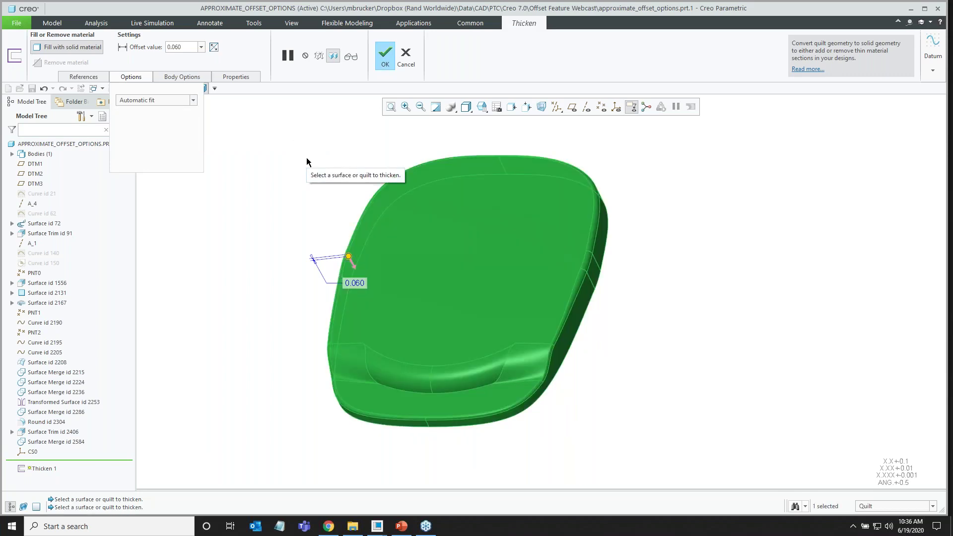
middle_click(308, 169)
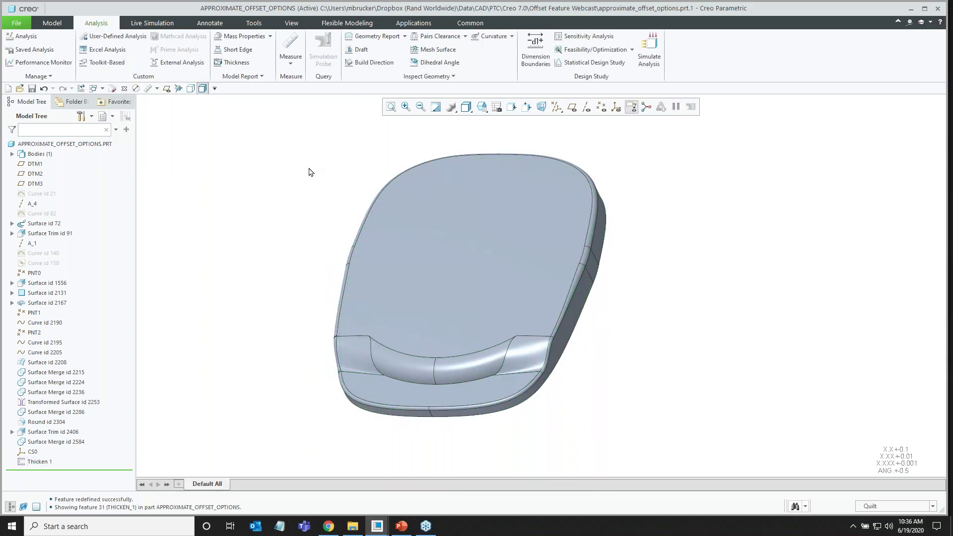
Examine the wall and its rim edge in cross section A, and restore the view to No Cross Section.
left_click(498, 111)
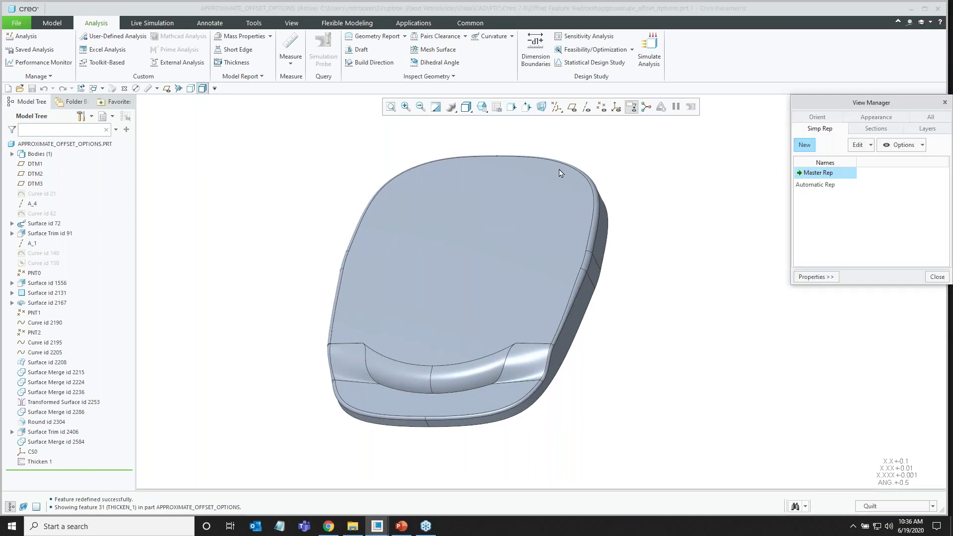
left_click_drag(850, 101, 739, 131)
left_click(759, 160)
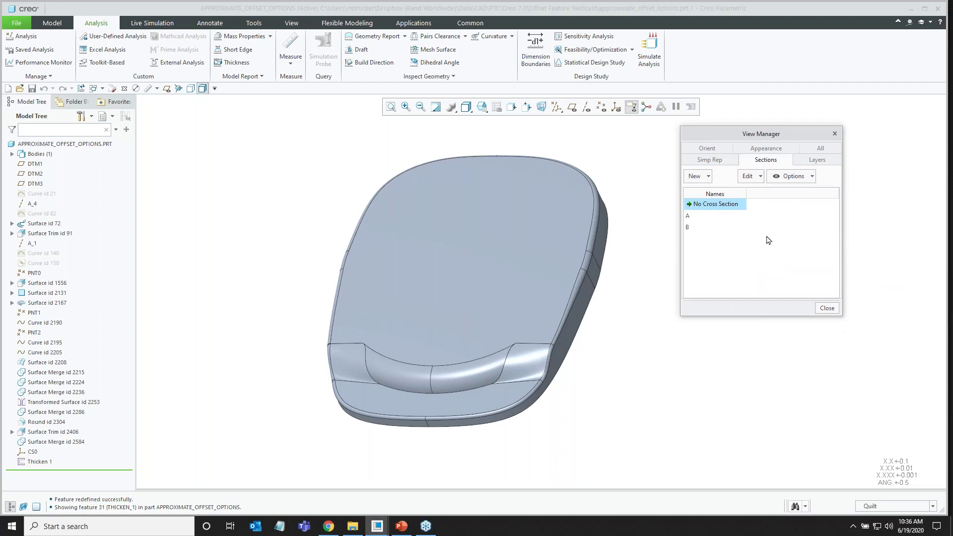
double_click(690, 216)
scroll(516, 181, "up", 3)
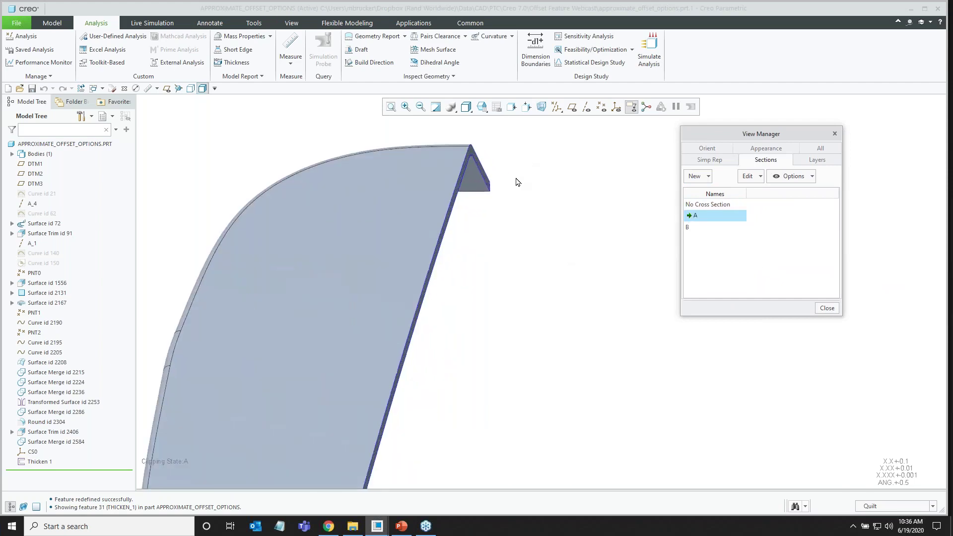
scroll(506, 180, "up", 5)
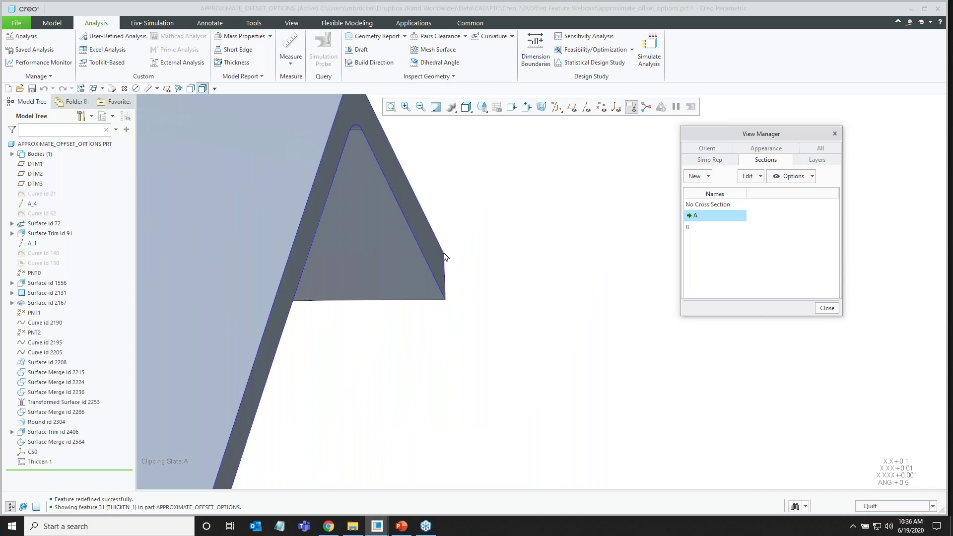
mouse_move(455, 253)
middle_mouse_down()
mouse_move(472, 239)
mouse_move(454, 259)
mouse_move(379, 273)
mouse_move(573, 230)
mouse_move(583, 209)
middle_mouse_up()
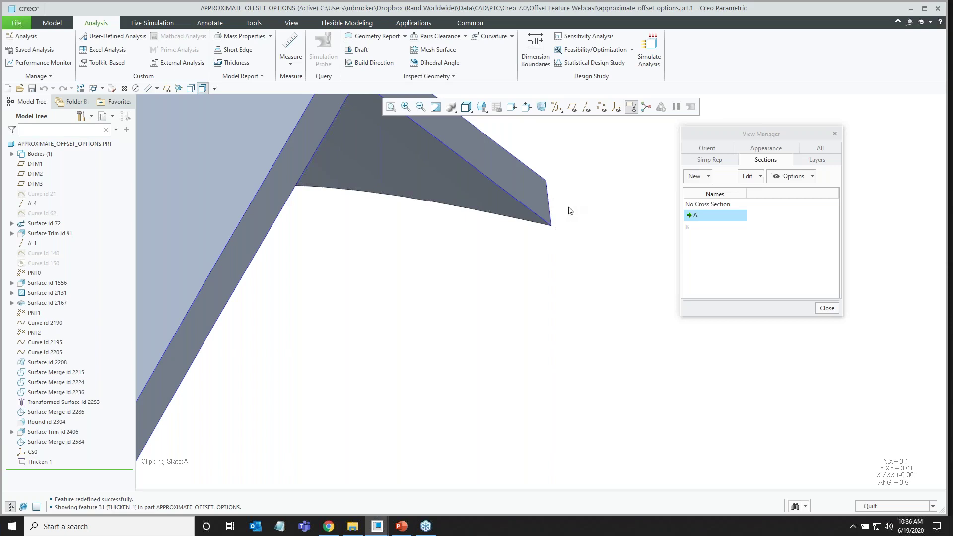
scroll(606, 201, "up", 3)
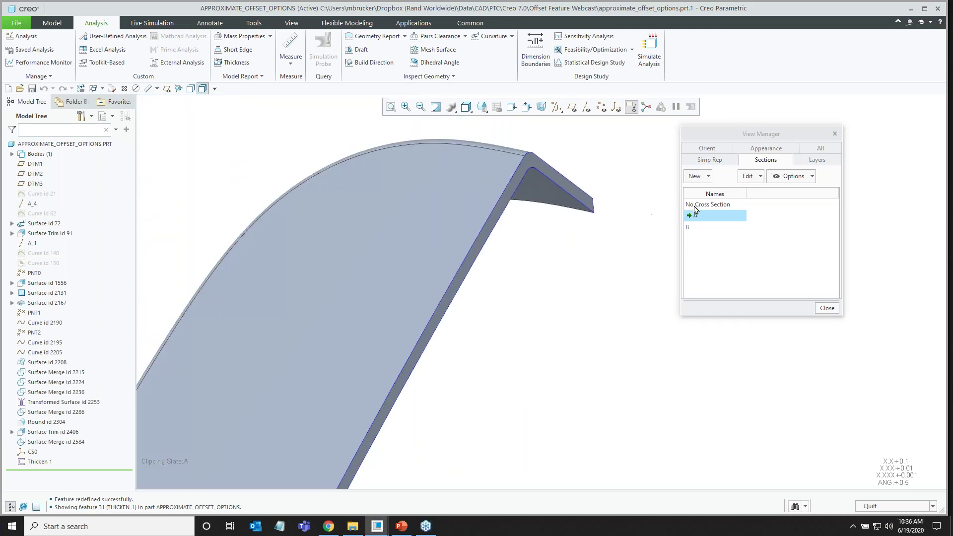
double_click(707, 204)
scroll(517, 184, "up", 2)
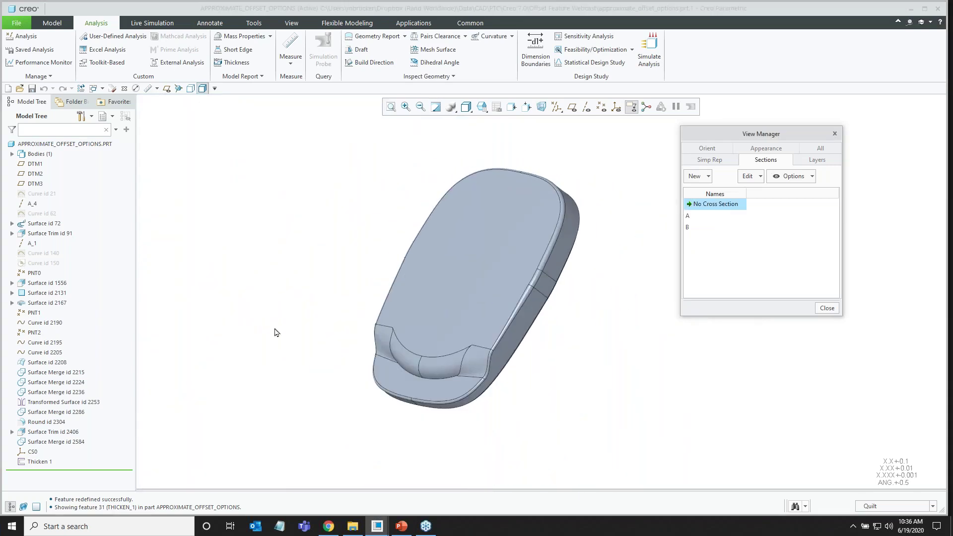
Edit the definition of Thicken 1 and change its offset method to Controlled fit.
left_click(49, 463)
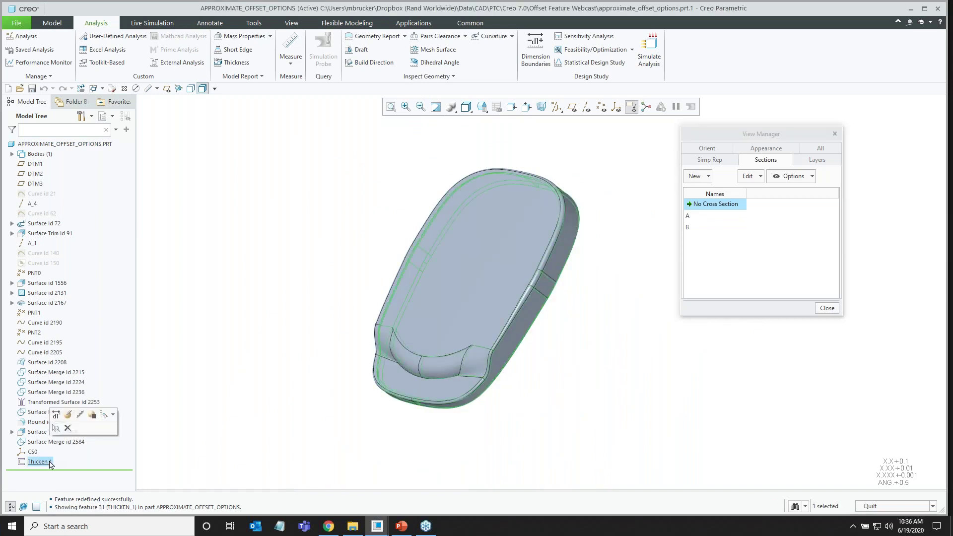
left_click(68, 416)
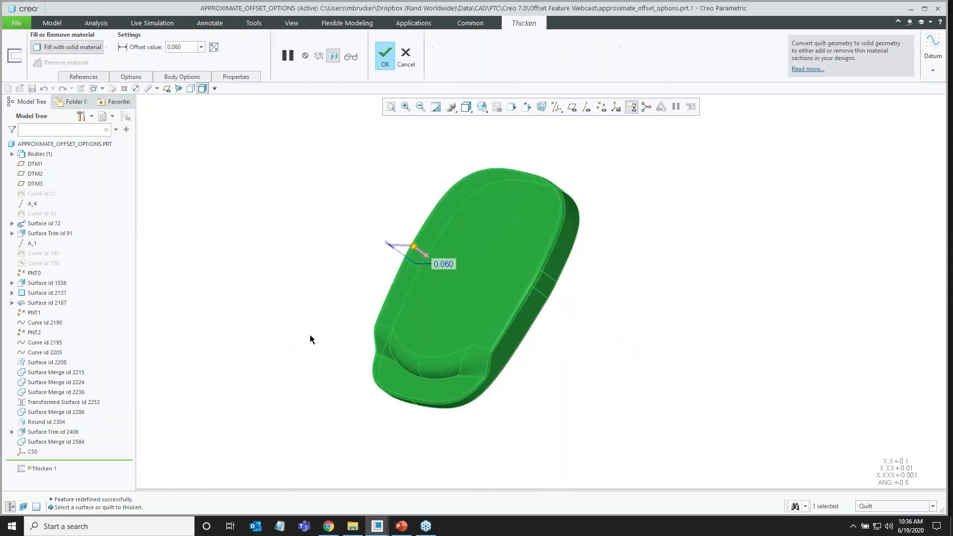
left_click(131, 76)
left_click(160, 100)
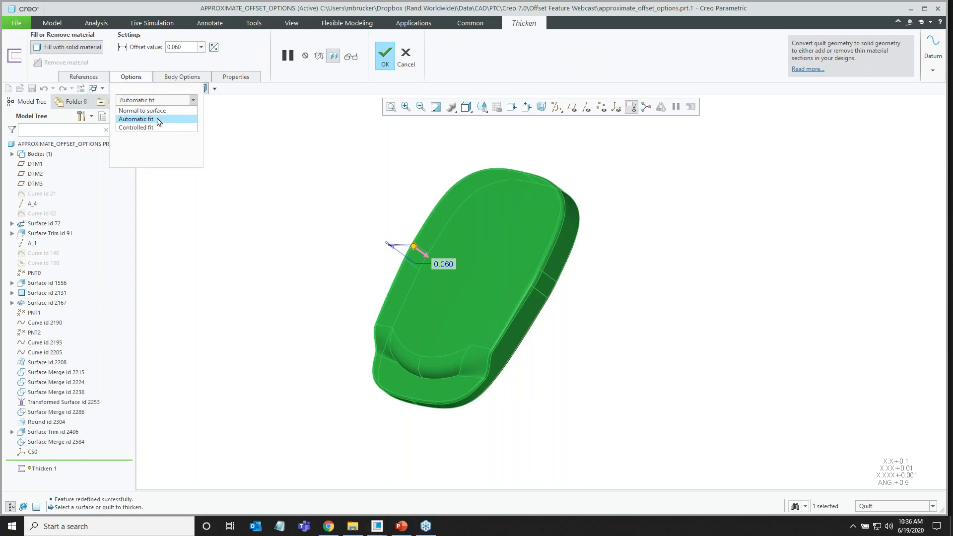
left_click(156, 128)
With coordinate systems shown in the FRONT view, disallow Y translation for the controlled fit, accept the thicken and close the View Manager.
left_click(482, 106)
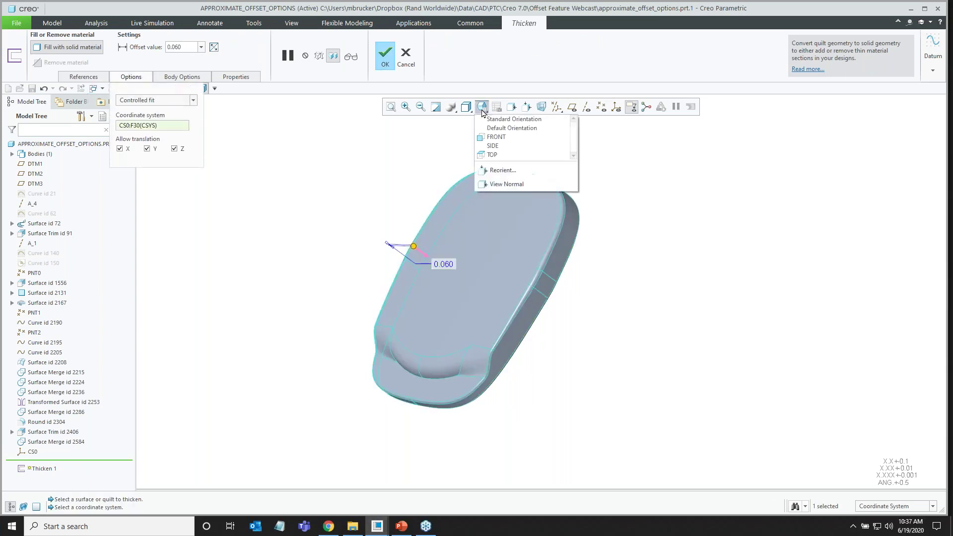
left_click(496, 134)
left_click(616, 108)
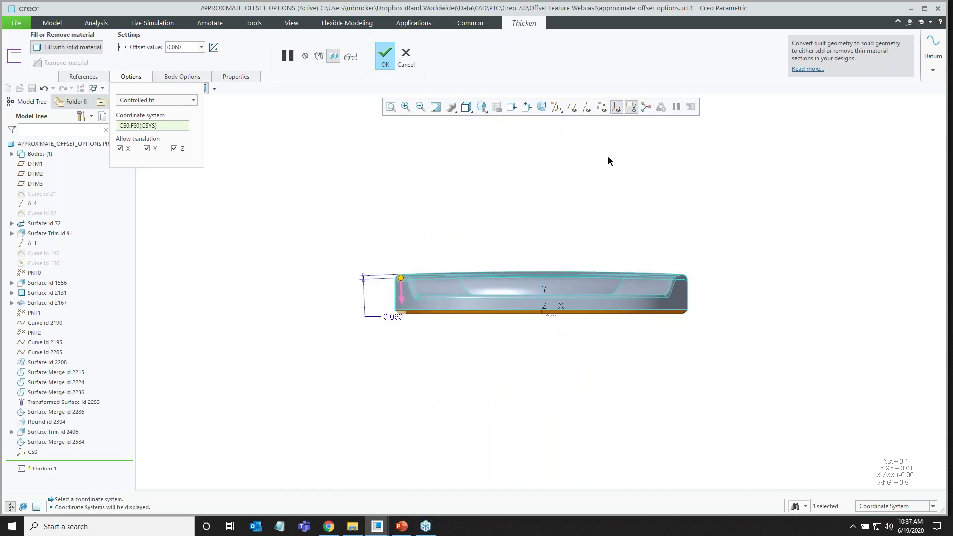
scroll(442, 339, "up", 4)
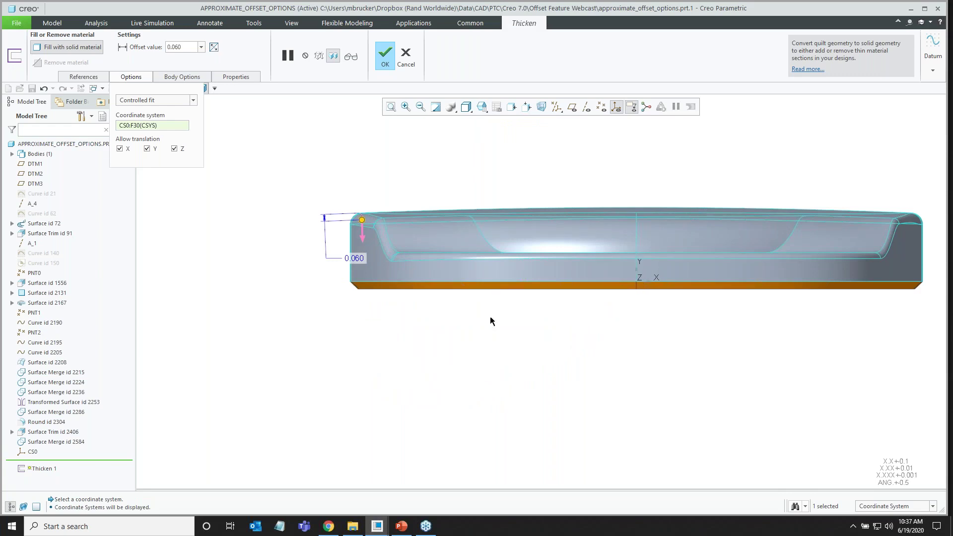
left_click(148, 148)
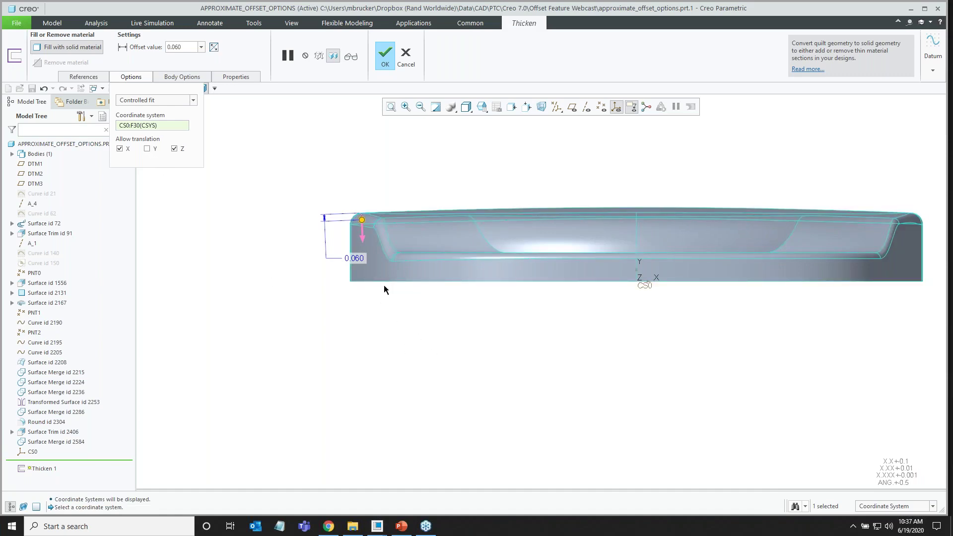
left_click(385, 55)
middle_click_drag(424, 225, 408, 239)
scroll(362, 291, "up", 2)
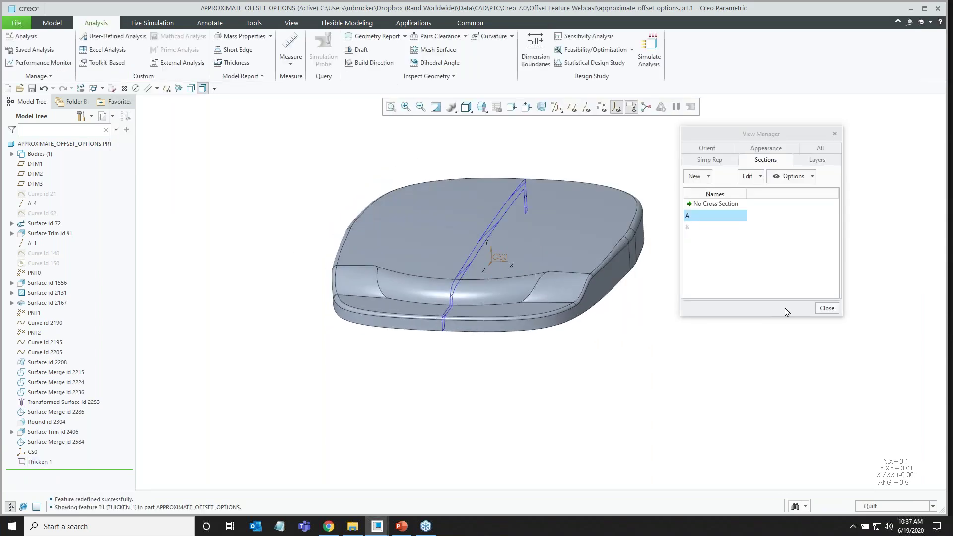
left_click(828, 309)
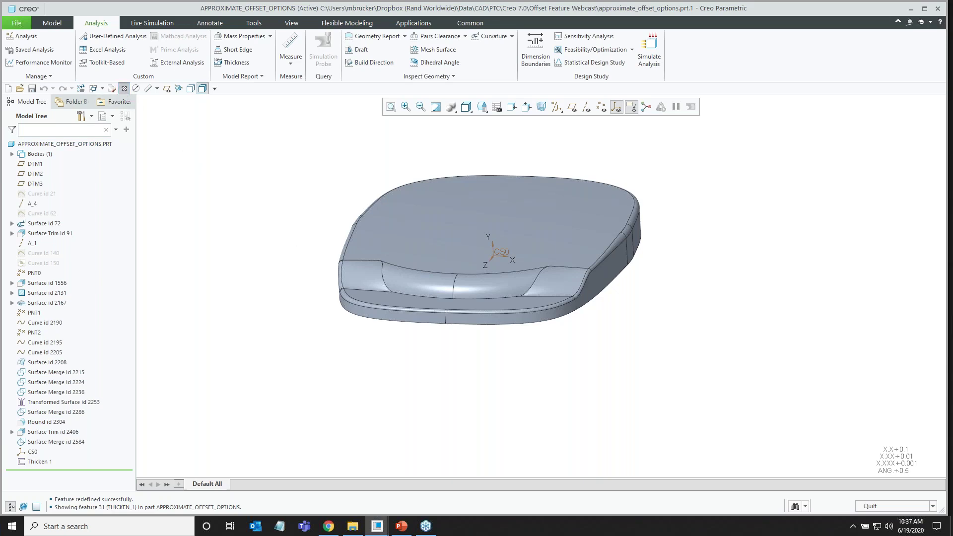
Bring up the expand_on_solid part and hide its coordinate systems.
left_click(125, 89)
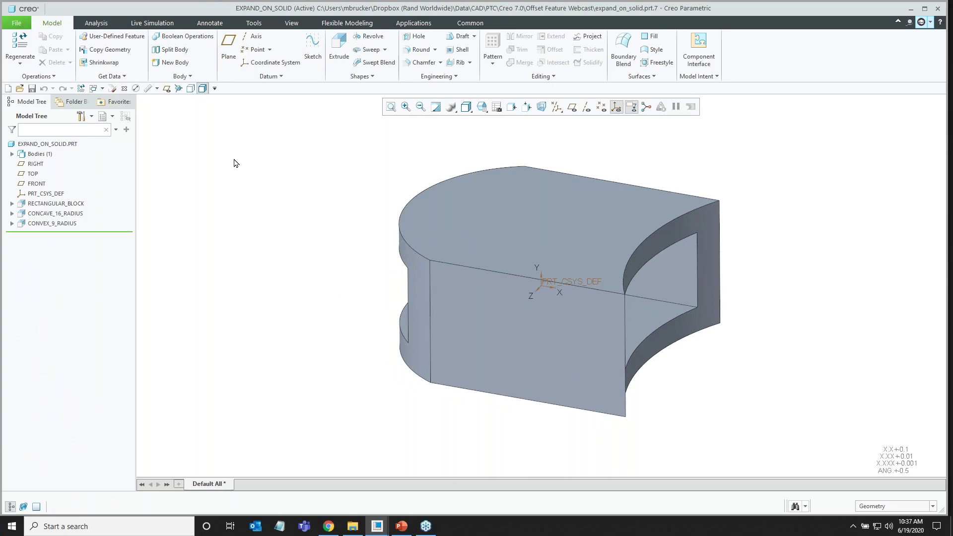
left_click(617, 107)
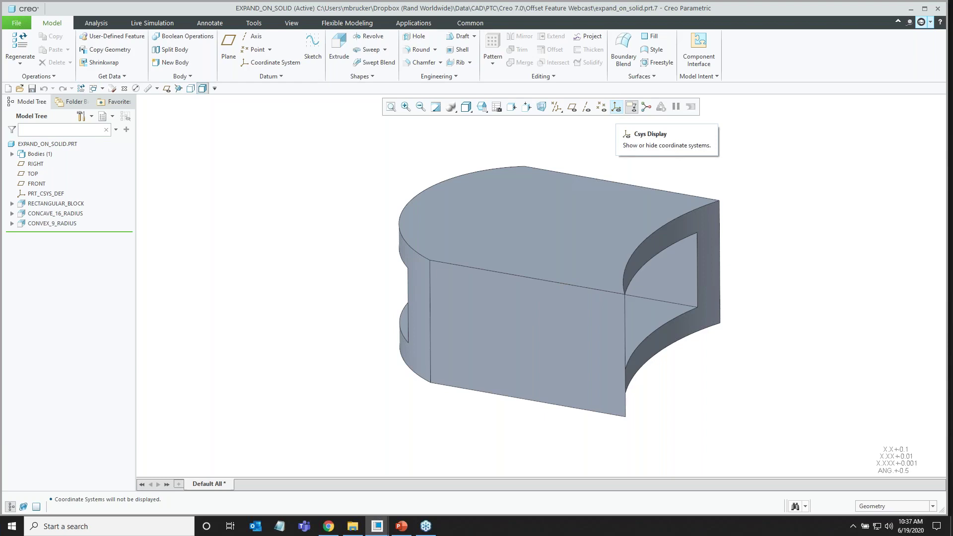
scroll(281, 164, "down", 1)
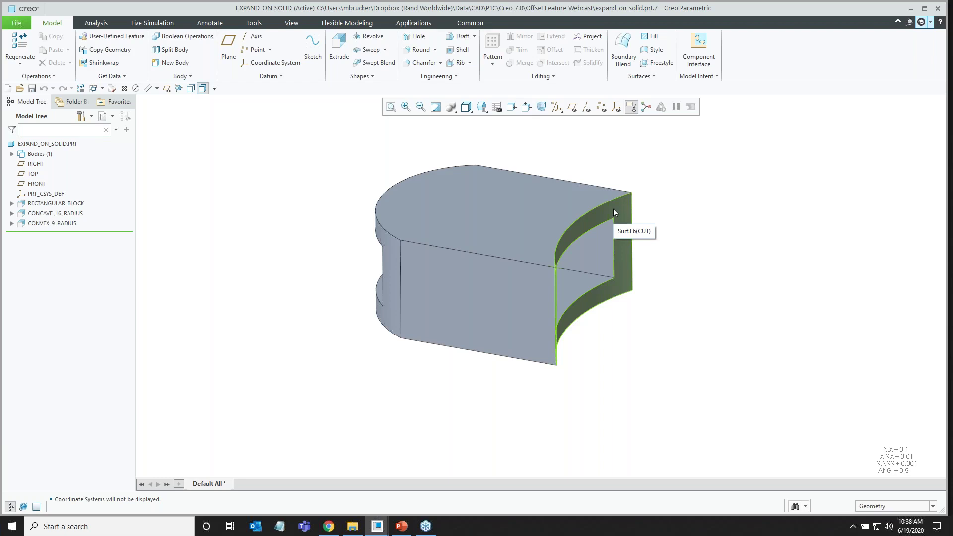
scroll(274, 247, "down", 1)
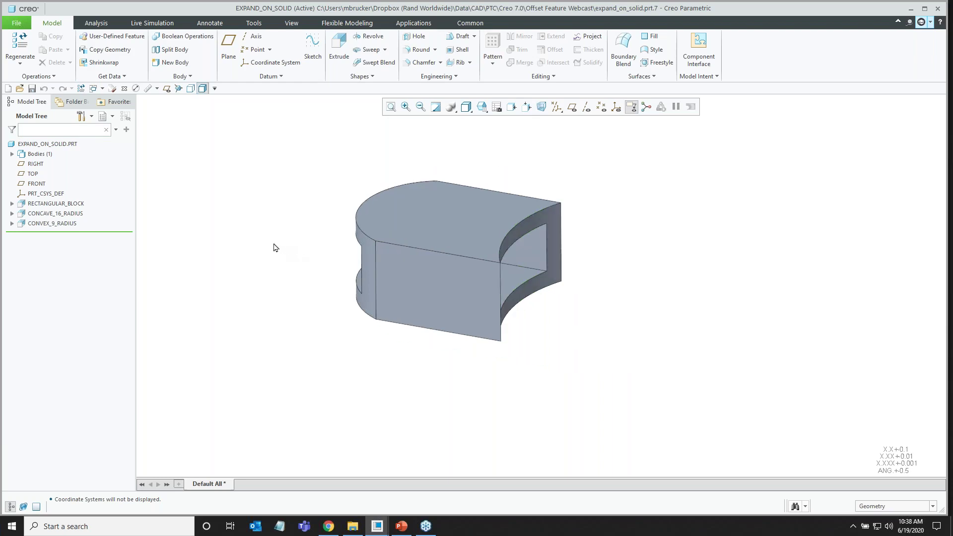
Measure the diameter of the concave end surface.
left_click(136, 88)
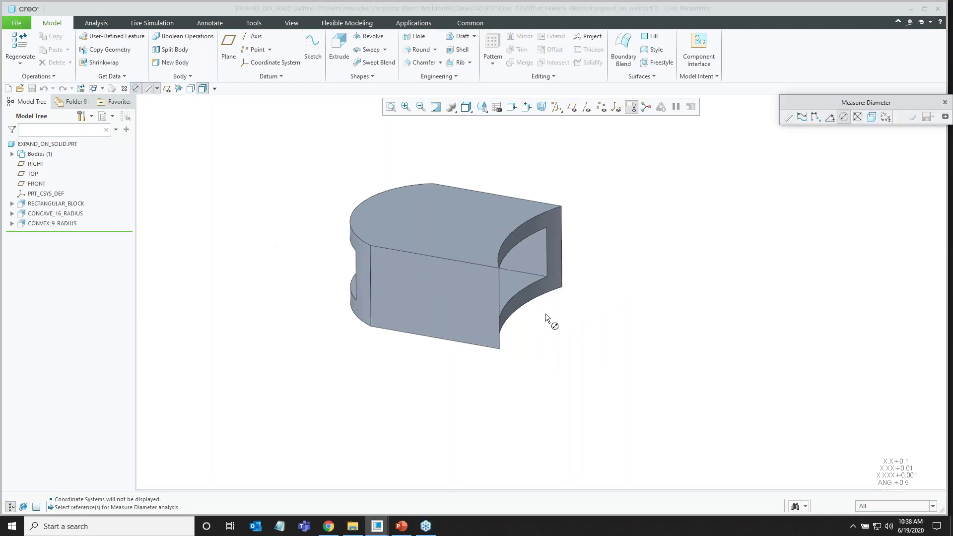
left_click(558, 252)
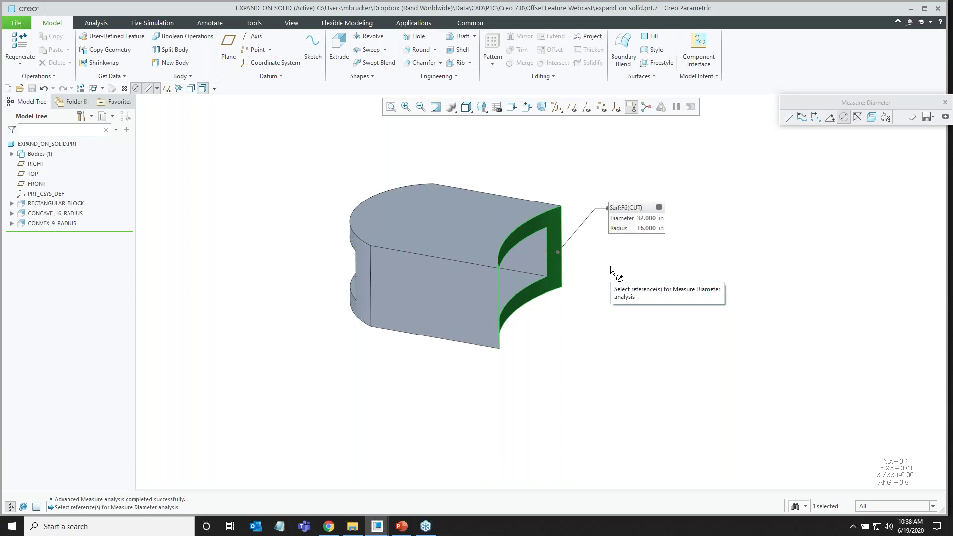
left_click(945, 103)
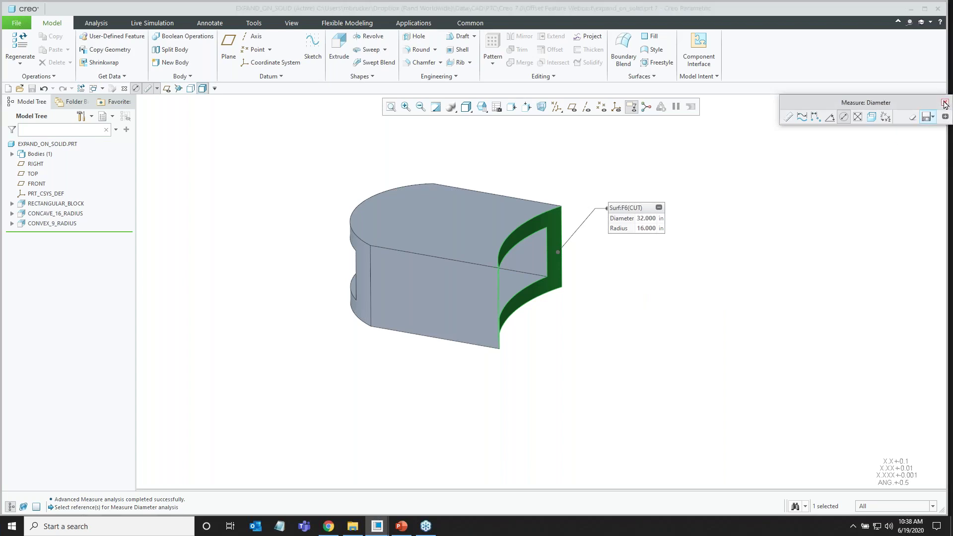
Start an offset of the concave end surface, change it to the Expand type and pull its distance out to about 8.375 in.
left_click(555, 247)
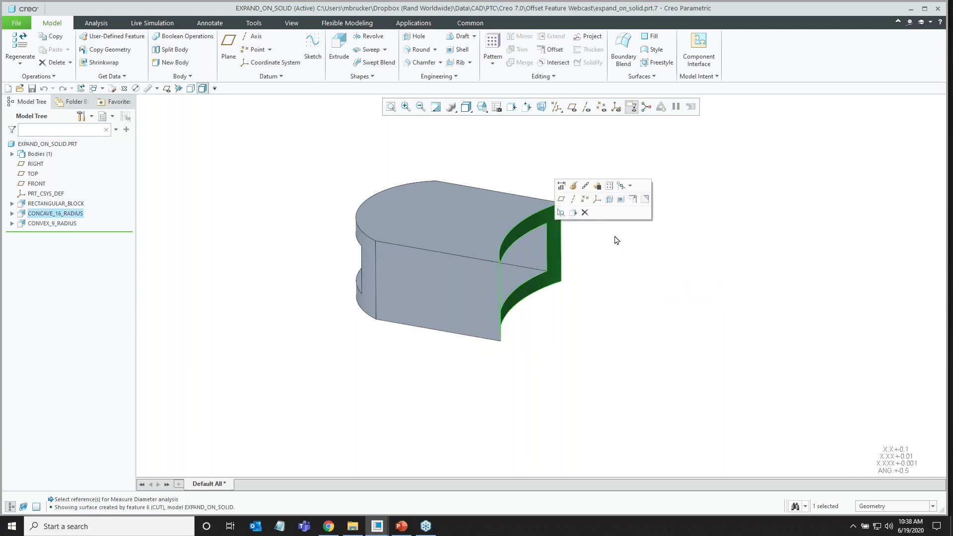
left_click(633, 200)
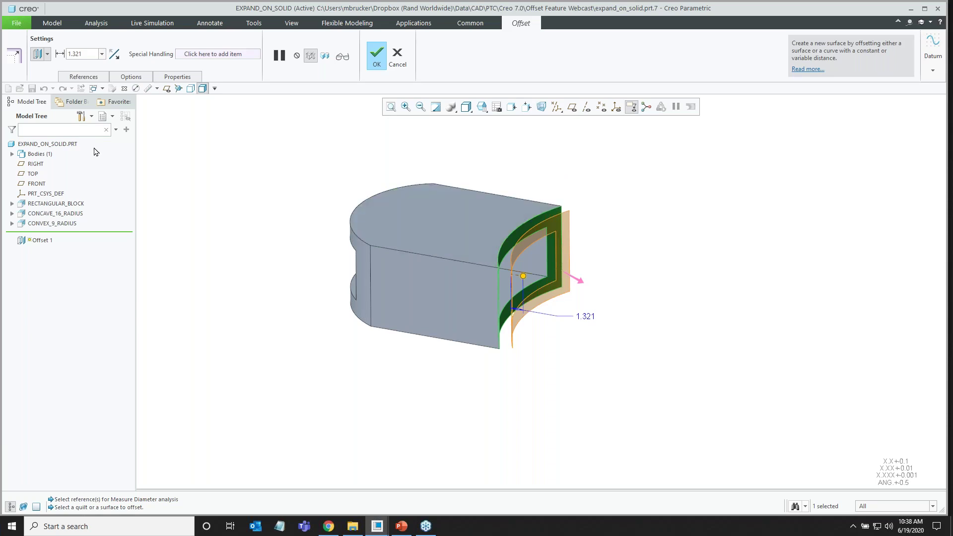
left_click(47, 56)
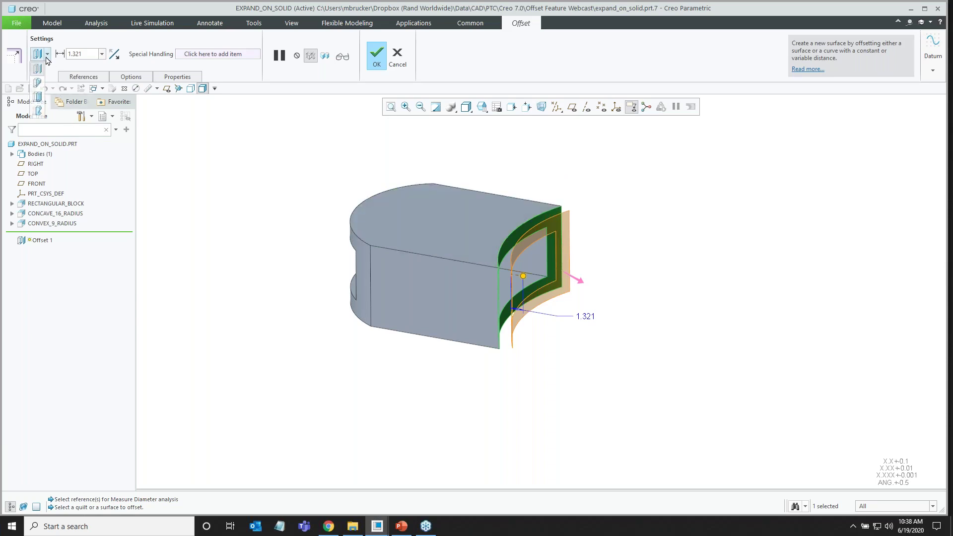
left_click(40, 102)
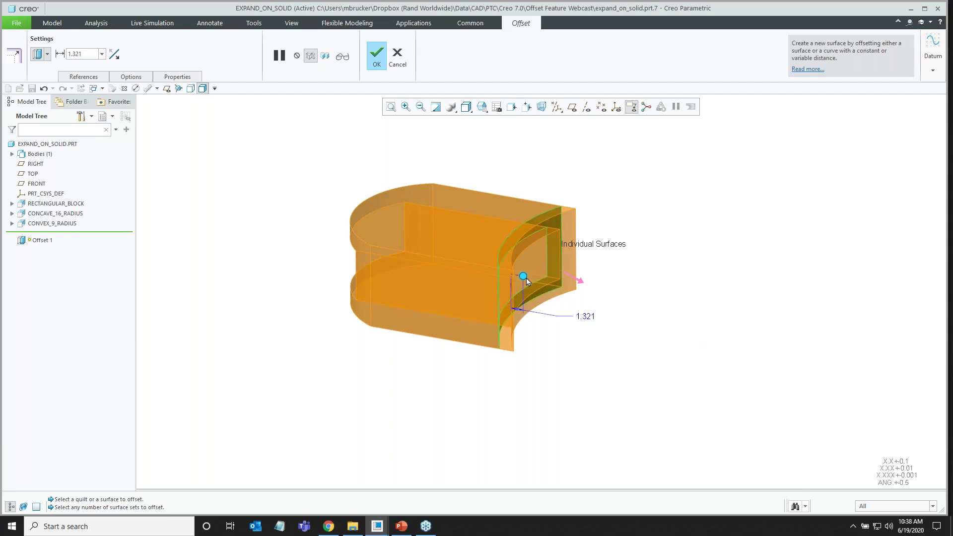
left_click_drag(523, 277, 559, 287)
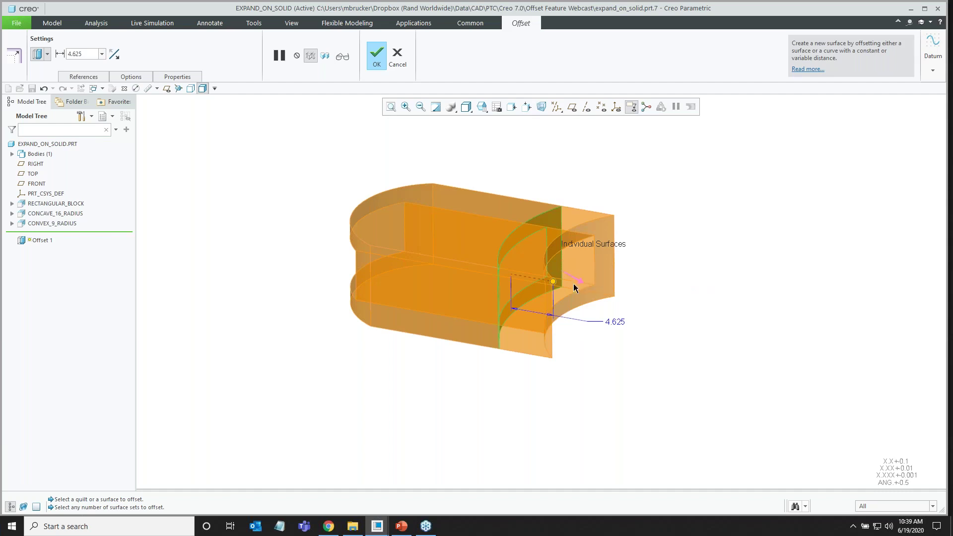
left_click_drag(553, 282, 584, 287)
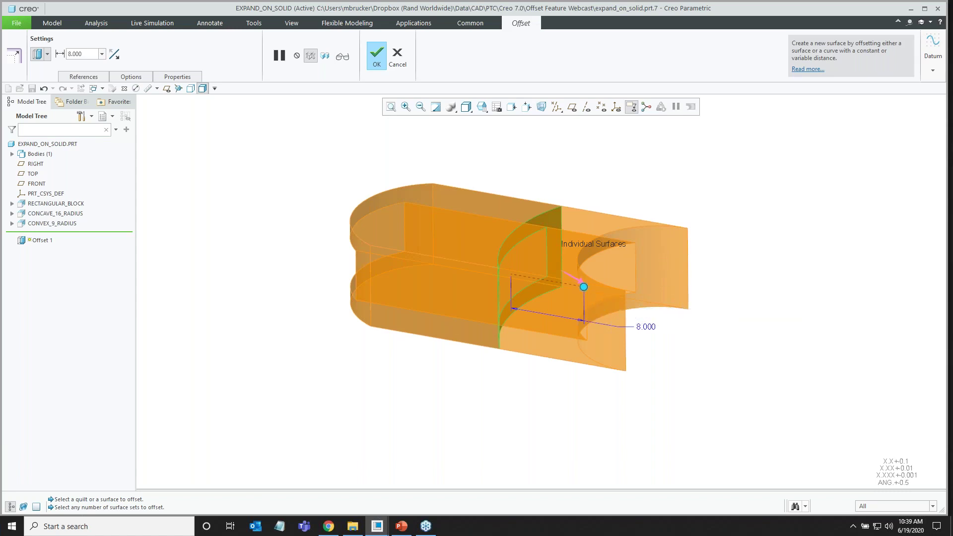
left_click_drag(584, 287, 591, 291)
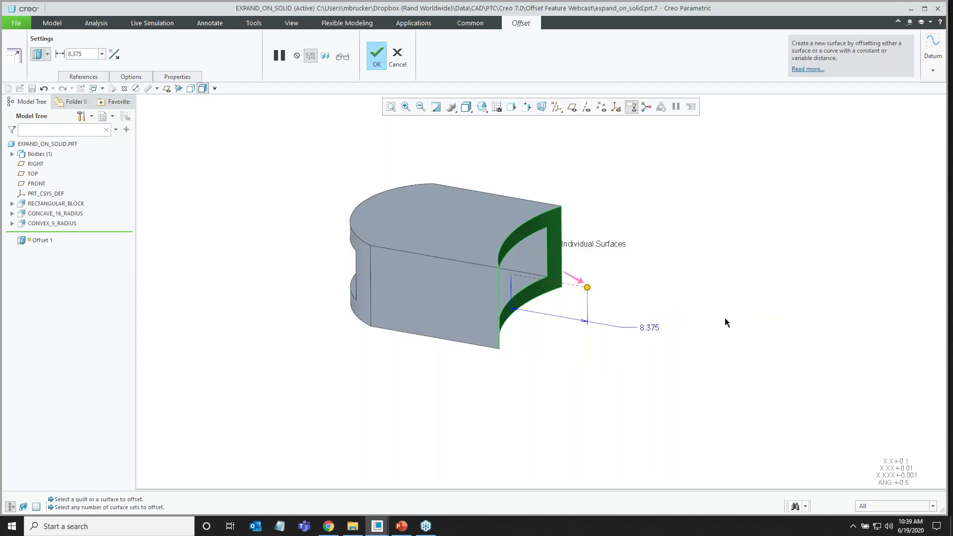
Set the expand offset distance to 7 in and accept the feature.
double_click(649, 326)
type("7")
key("Return")
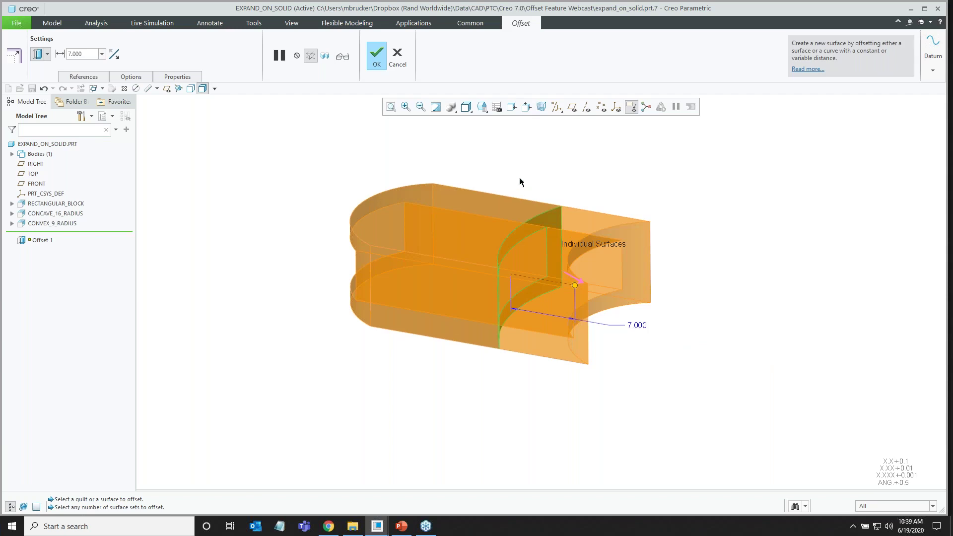
left_click(378, 57)
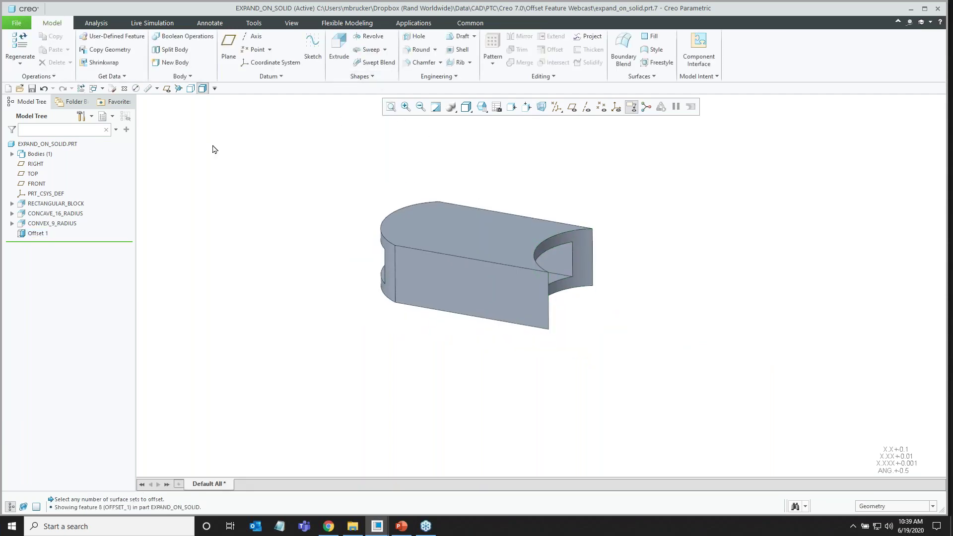
Measure the diameter of the expanded concave end surface and close the measurement.
left_click(135, 89)
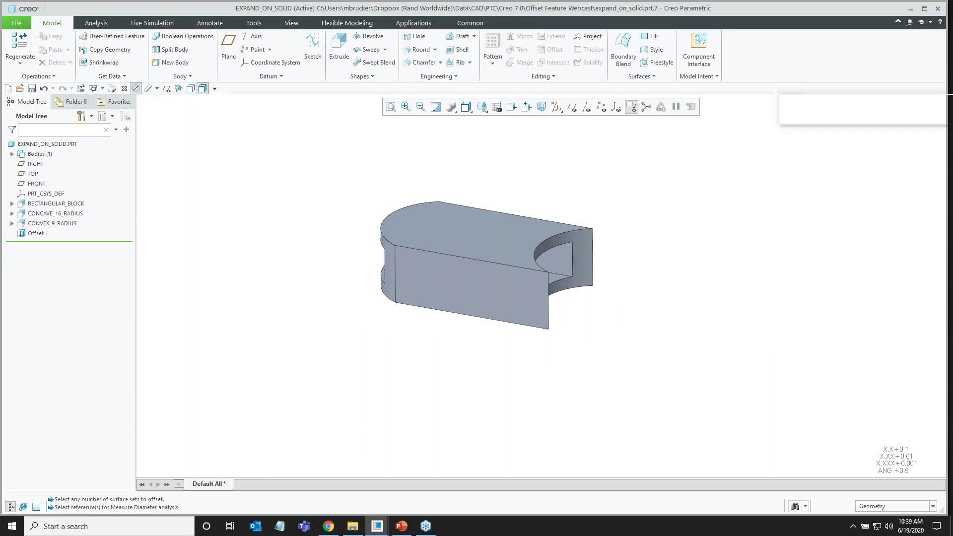
left_click(578, 251)
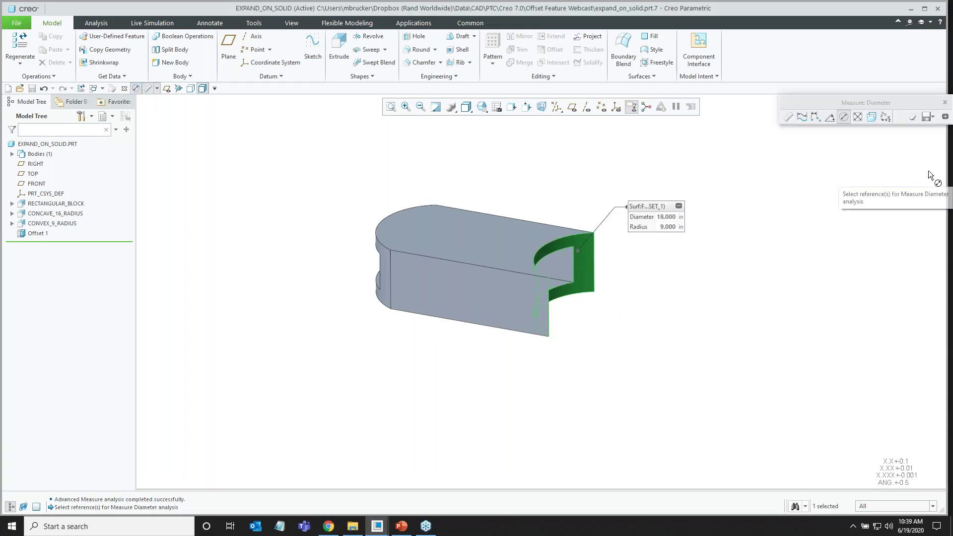
left_click(945, 102)
Delete the Offset 1 feature from the part.
left_click(38, 233)
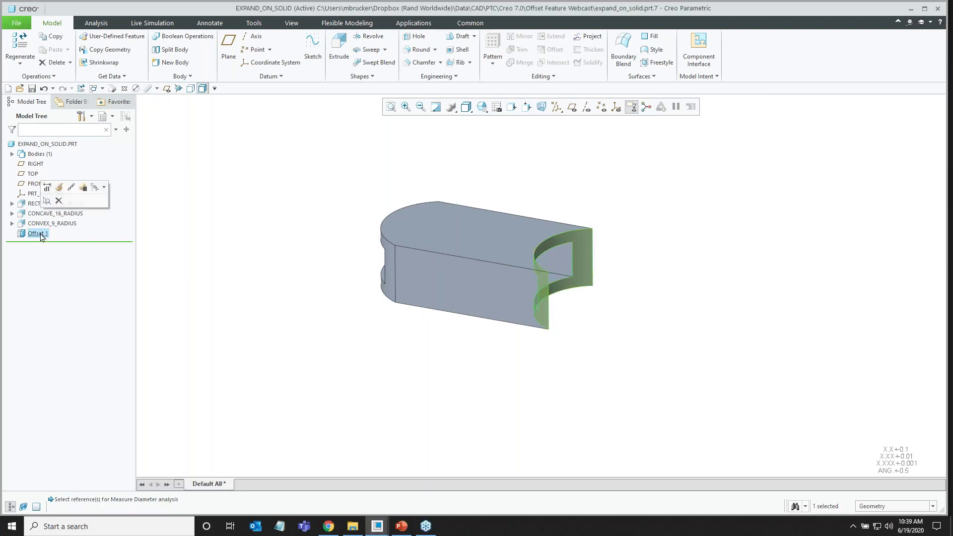
key("Delete")
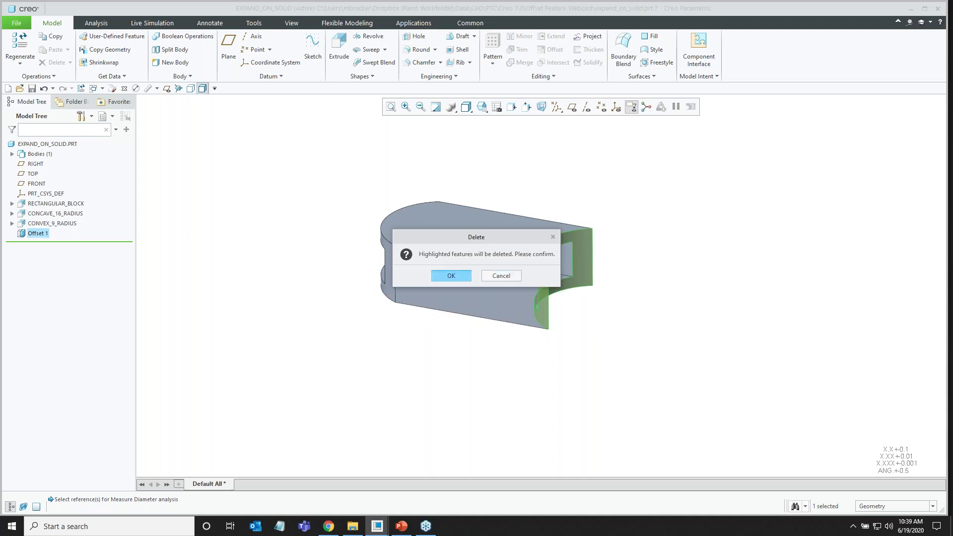
left_click(452, 276)
Start a new offset of the concave end surface and change it to the Expand type.
scroll(548, 217, "down", 3)
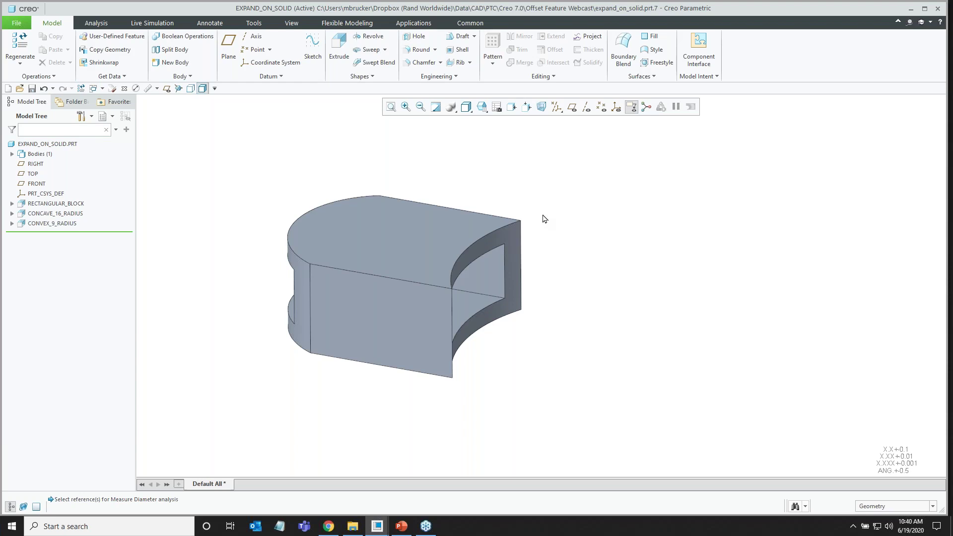
scroll(546, 219, "up", 2)
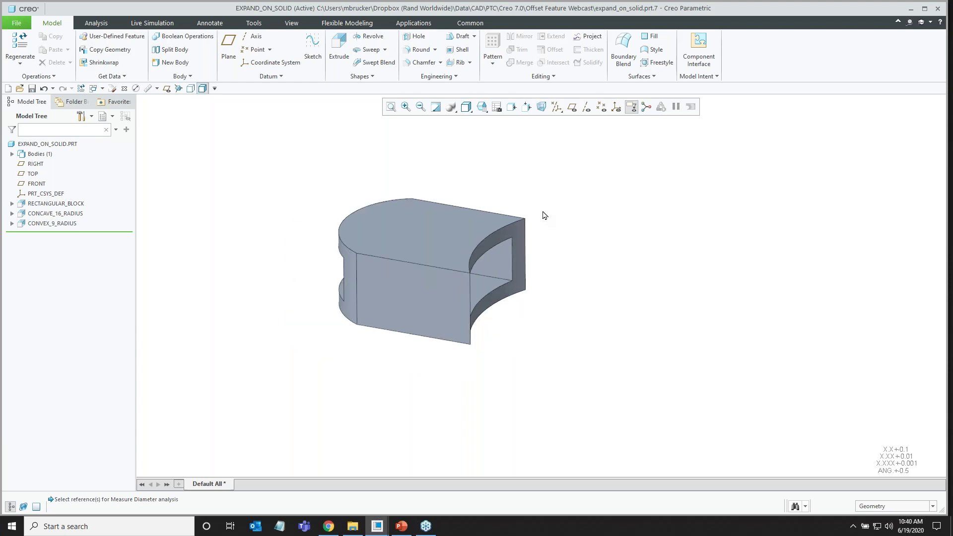
left_click(524, 250)
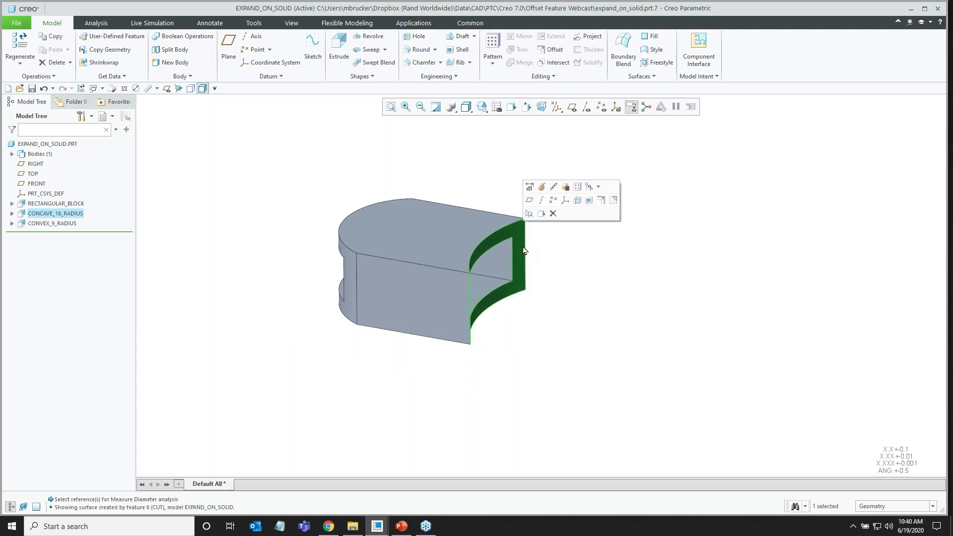
left_click(600, 202)
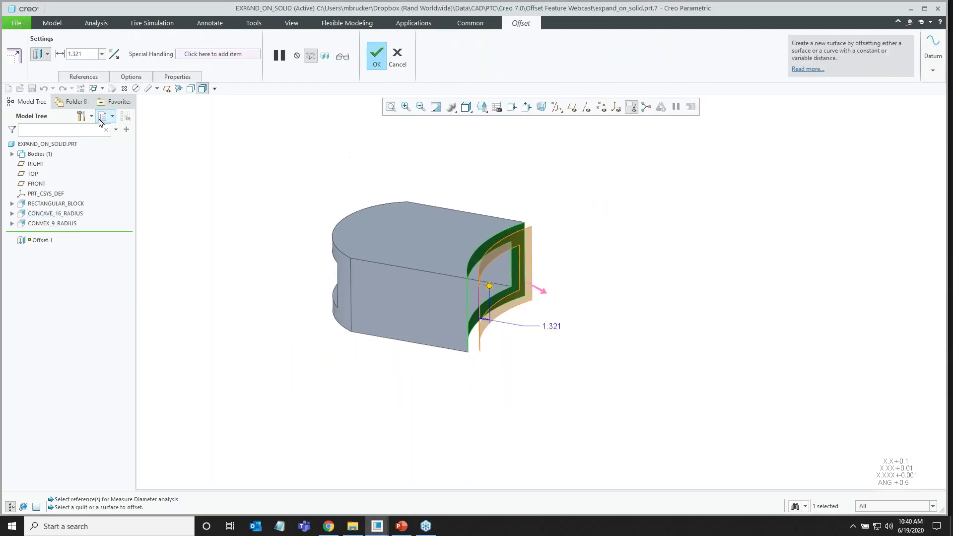
left_click(48, 55)
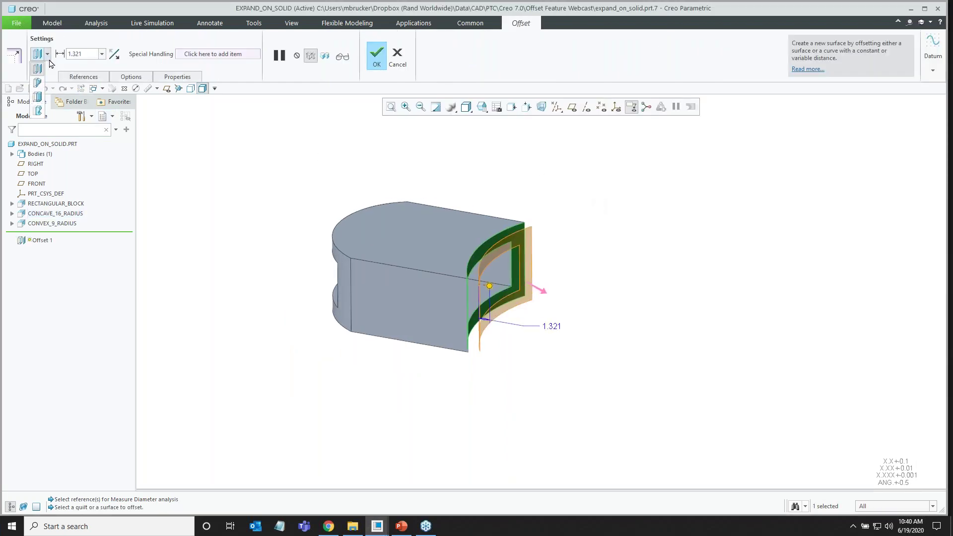
left_click(39, 96)
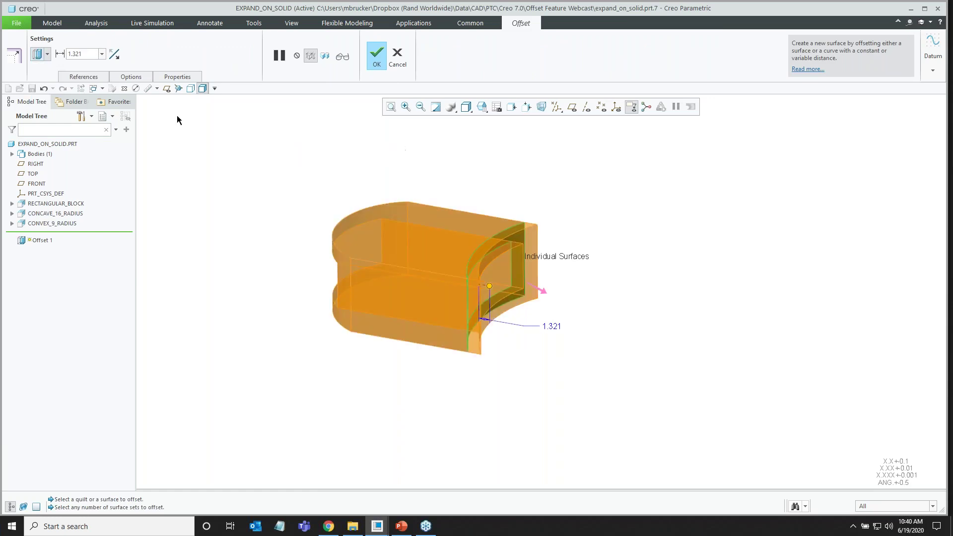
Change the expand method to Translate, using the long straight upper edge of the side face as direction reference.
left_click(140, 78)
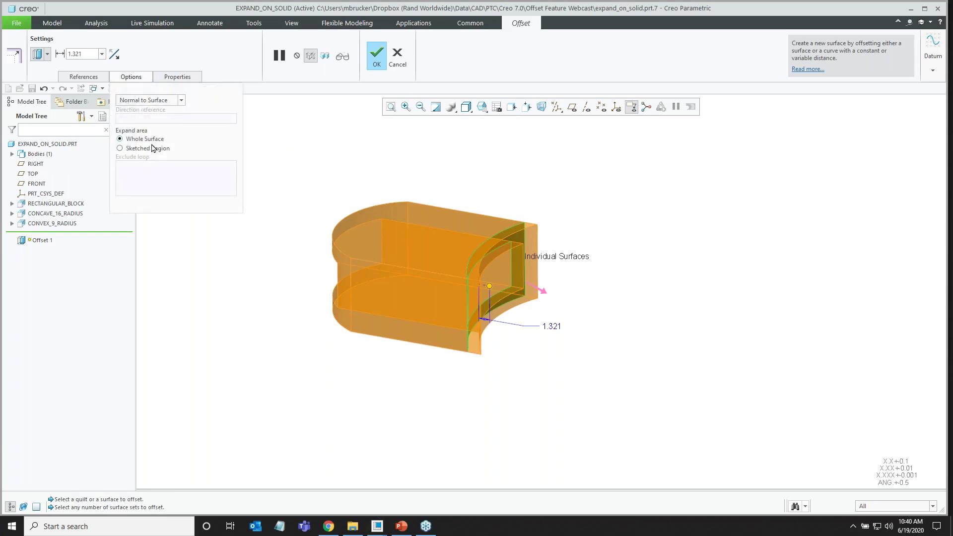
left_click(180, 102)
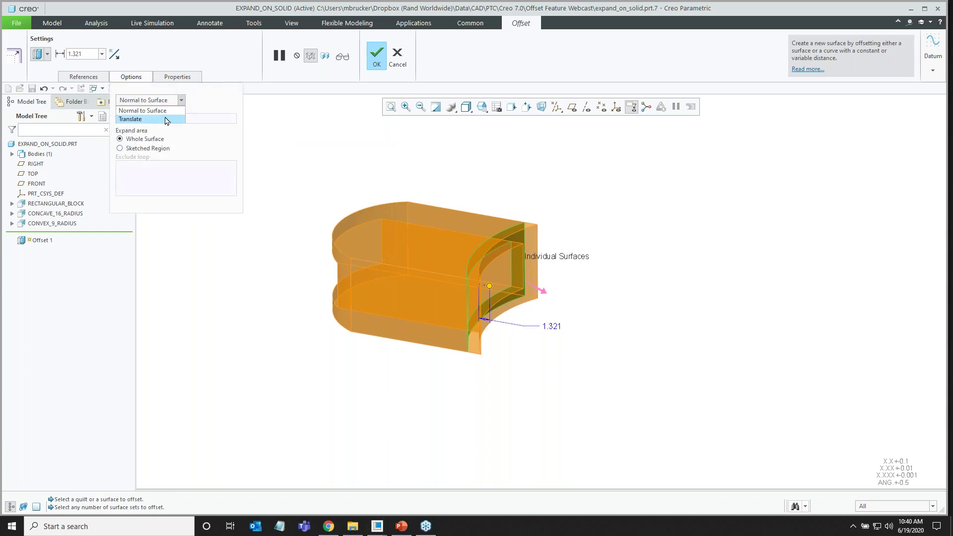
left_click(131, 119)
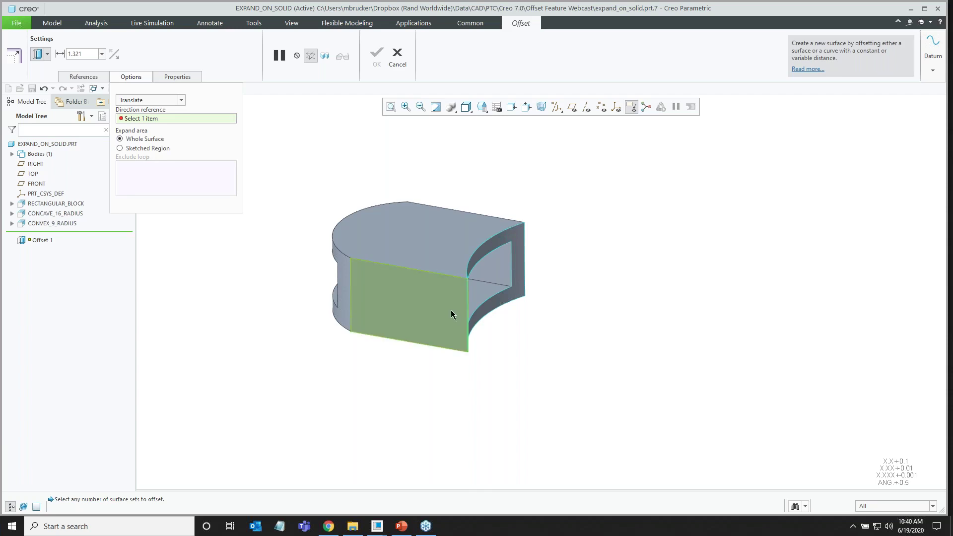
left_click(411, 271)
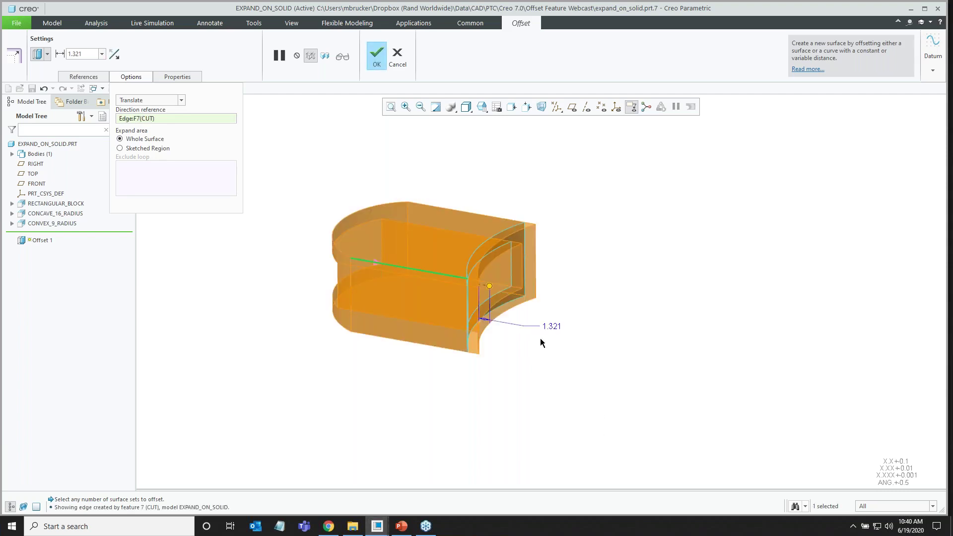
Pull the translated expansion out to about 25.75 in and accept the offset.
left_click_drag(491, 289, 651, 323)
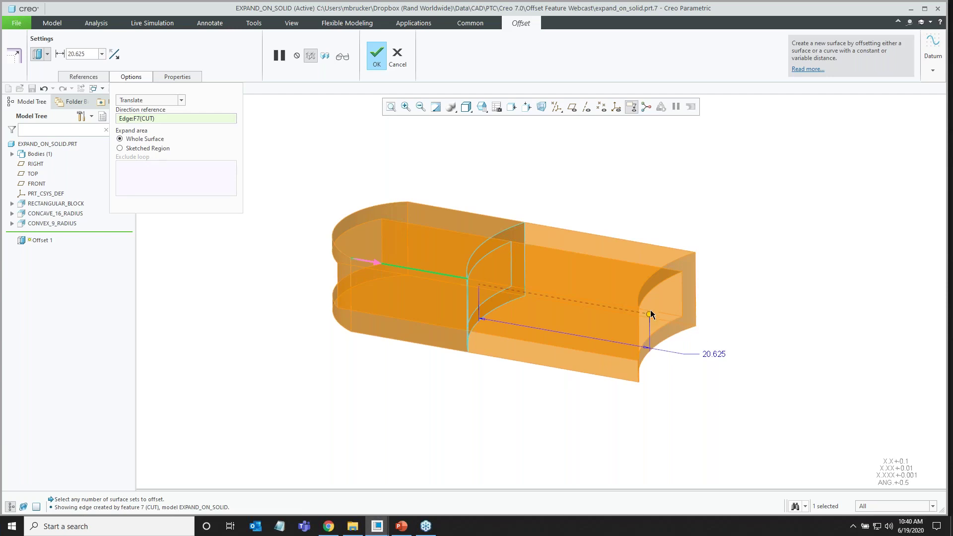
left_click_drag(650, 314, 691, 321)
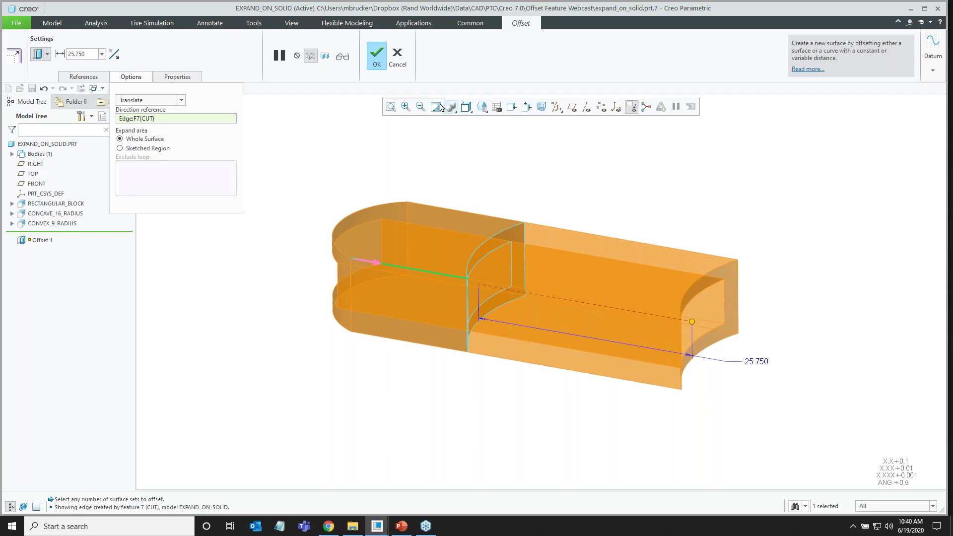
left_click(377, 59)
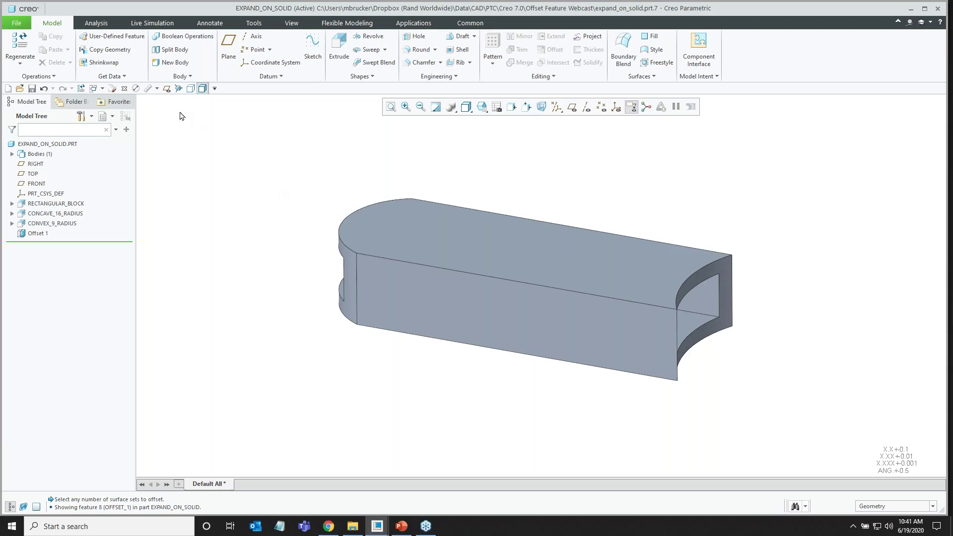
Bring up the exp_w_draft_volume_button part and start an offset of its Sweep 1 surface.
left_click(124, 89)
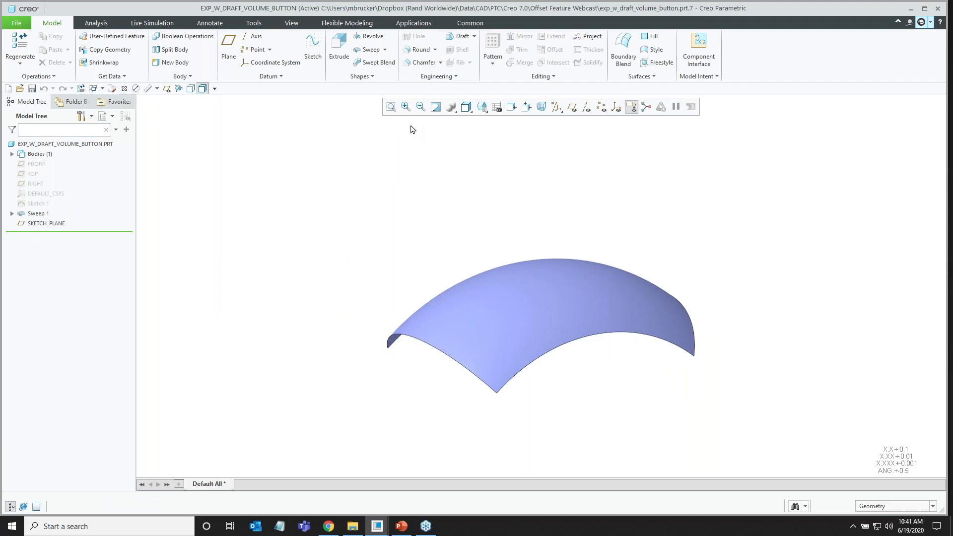
left_click(551, 271)
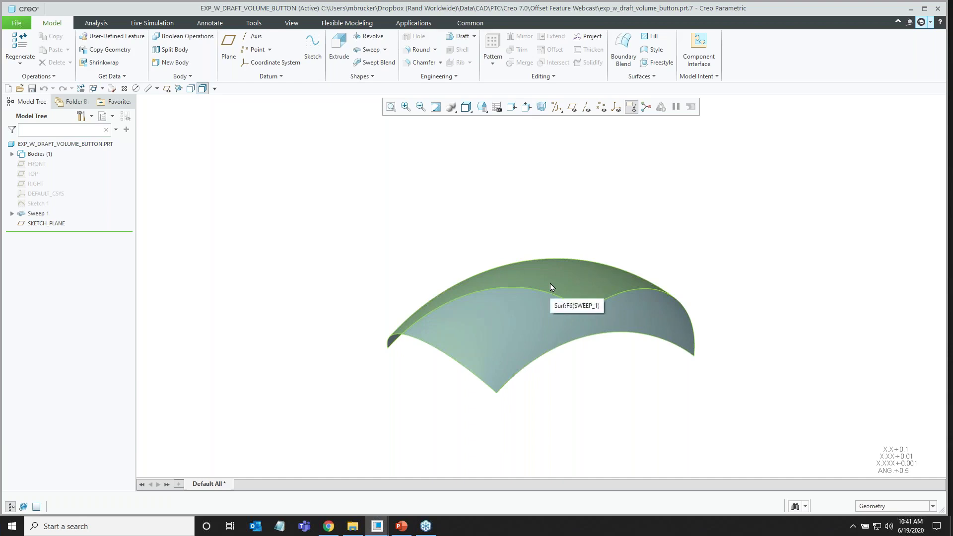
left_click(551, 285)
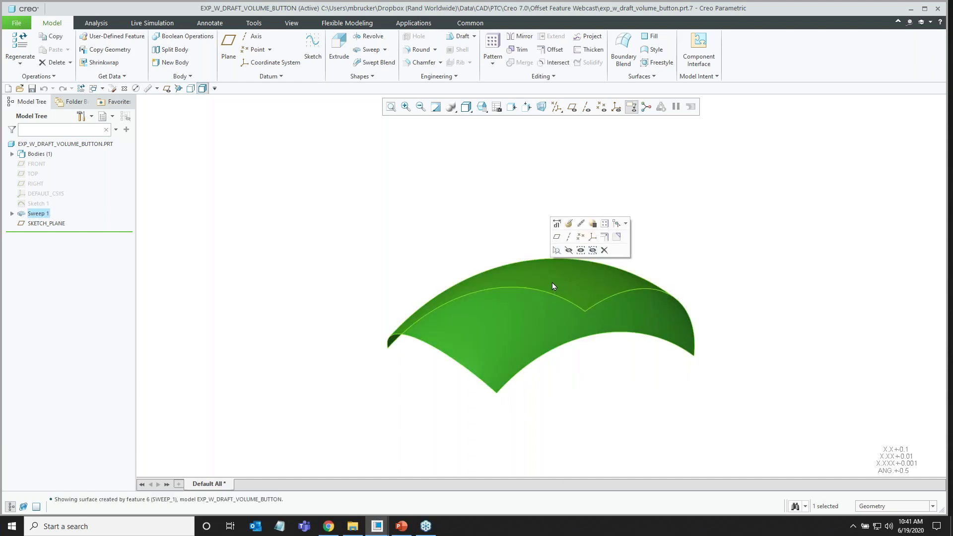
left_click(605, 238)
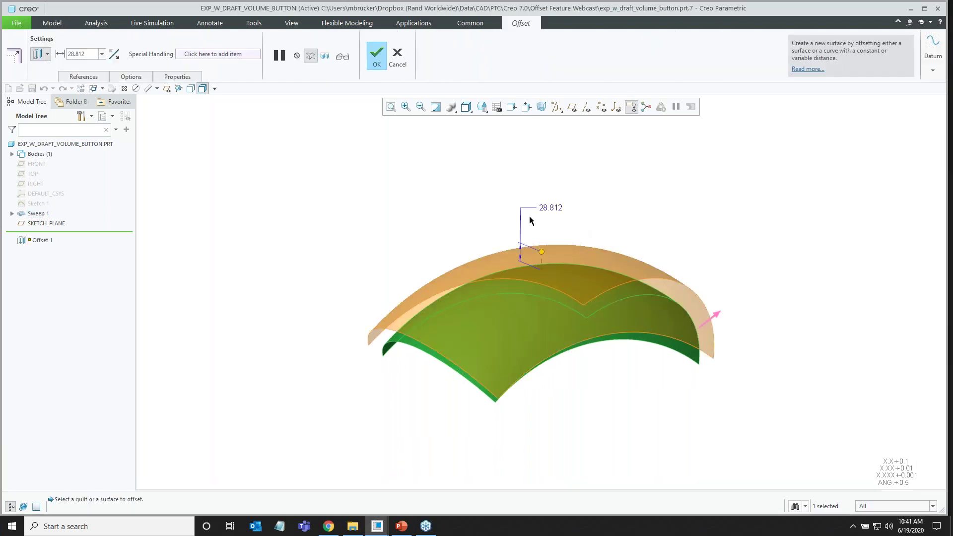
scroll(425, 202, "up", 1)
scroll(592, 266, "down", 2)
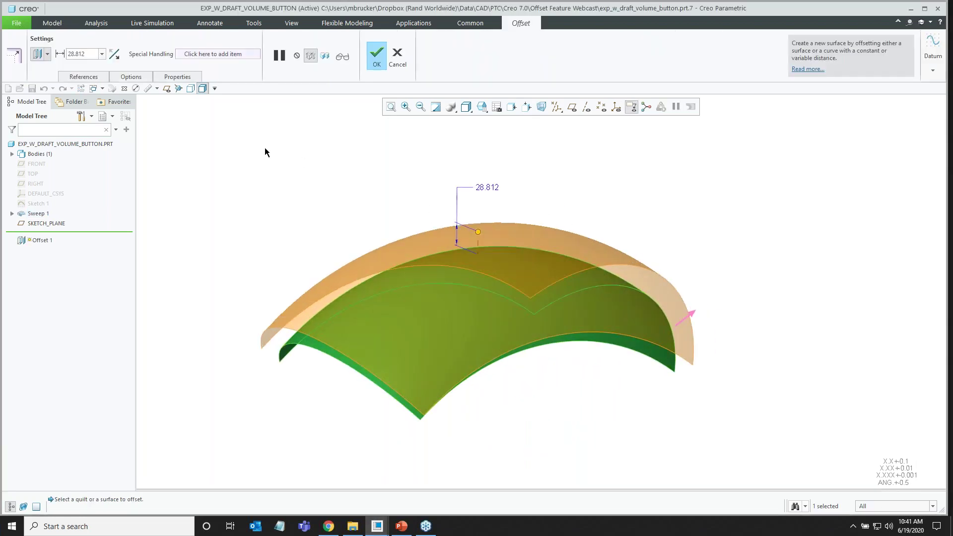
Change the offset to the Expand type and open its options for expanding a sketched region.
left_click(48, 53)
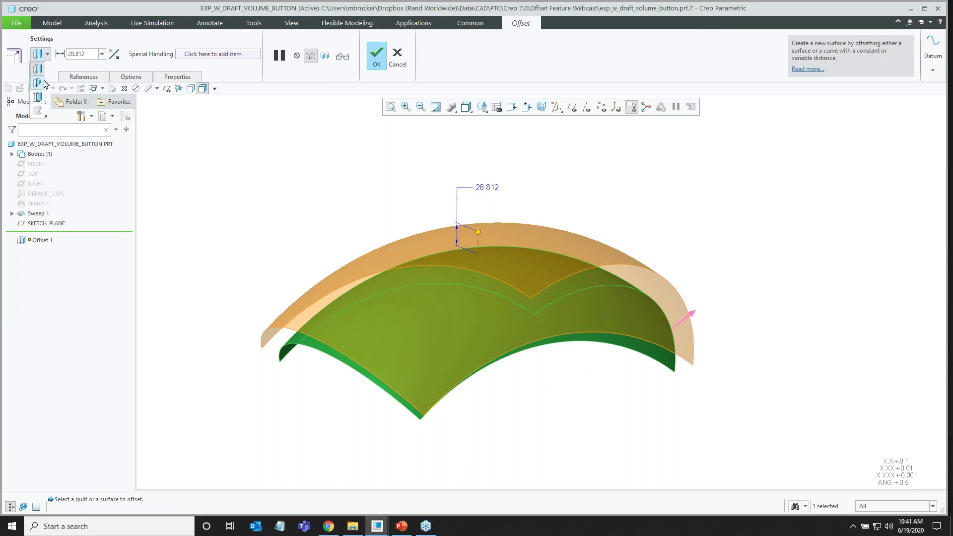
left_click(37, 99)
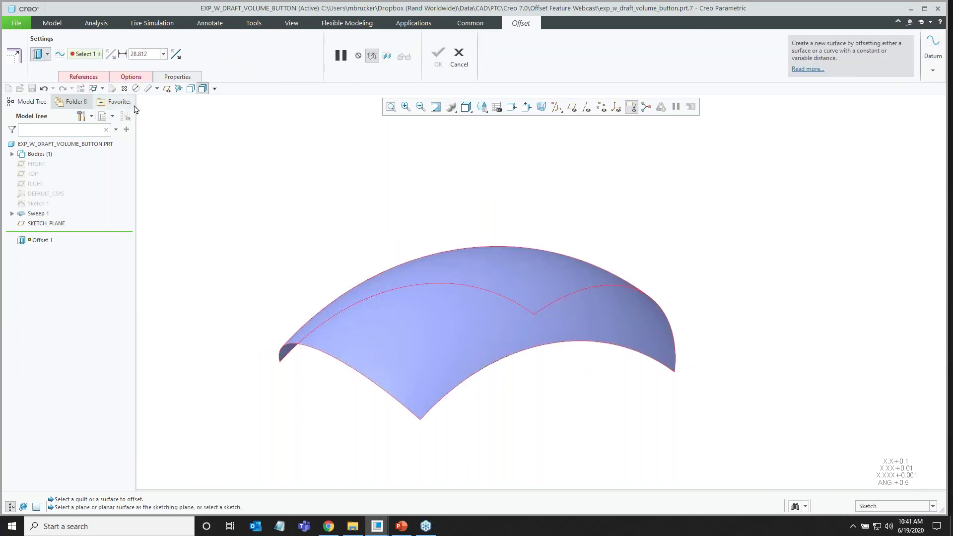
left_click(130, 77)
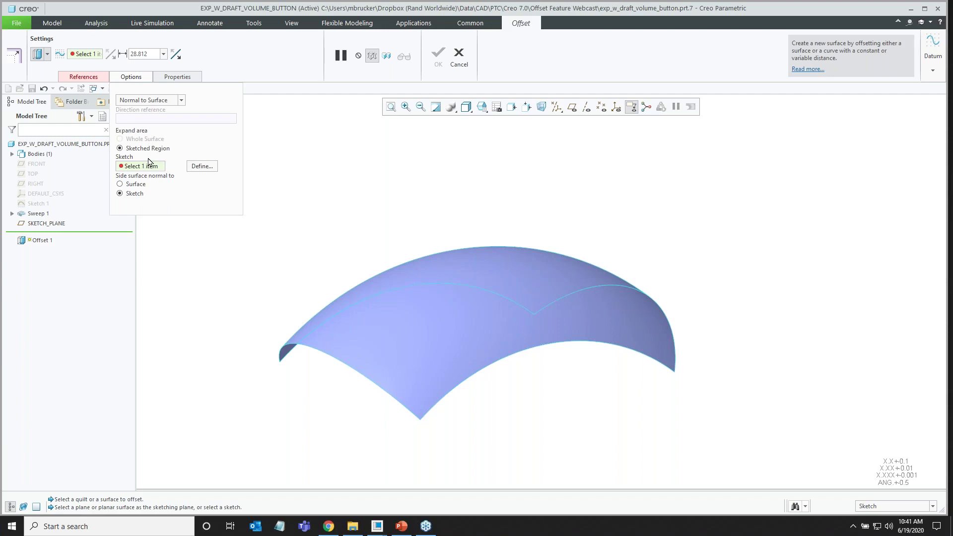
Define an internal sketch on SKETCH_PLANE, with the FRONT plane as orientation reference facing Right.
left_click(201, 166)
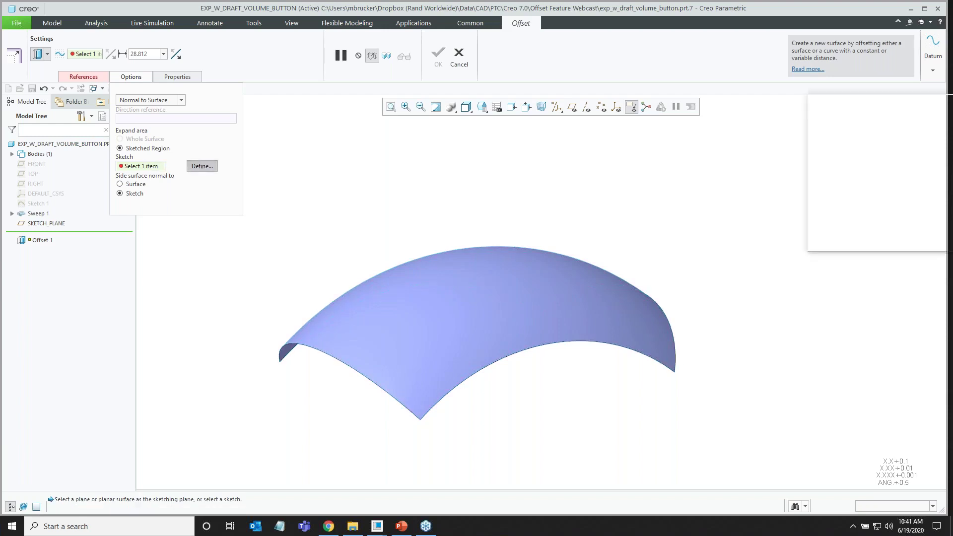
left_click(572, 107)
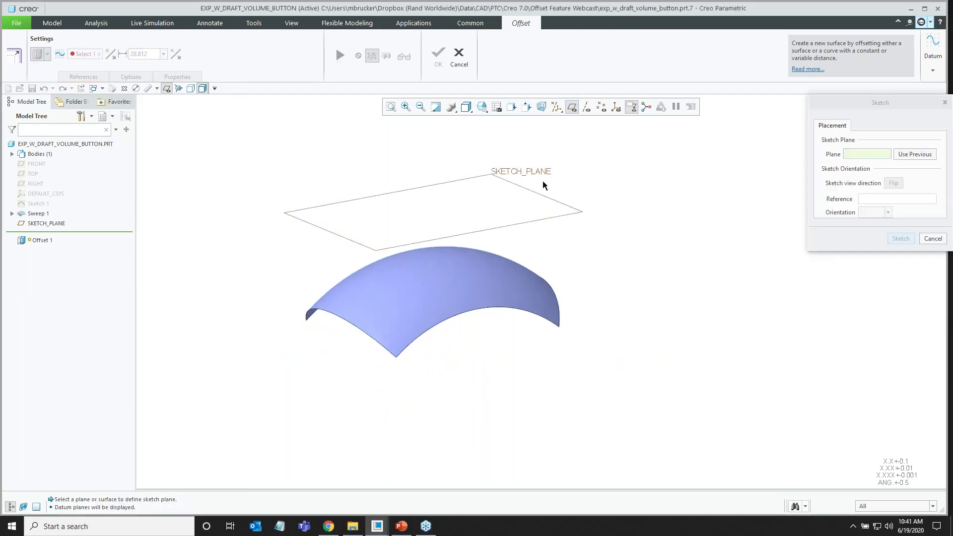
left_click(542, 224)
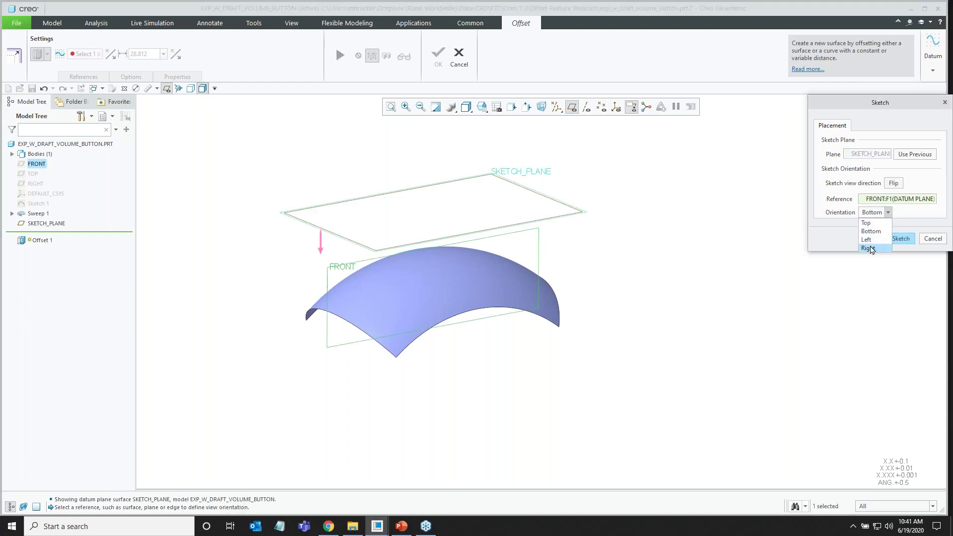
left_click(869, 248)
left_click(901, 238)
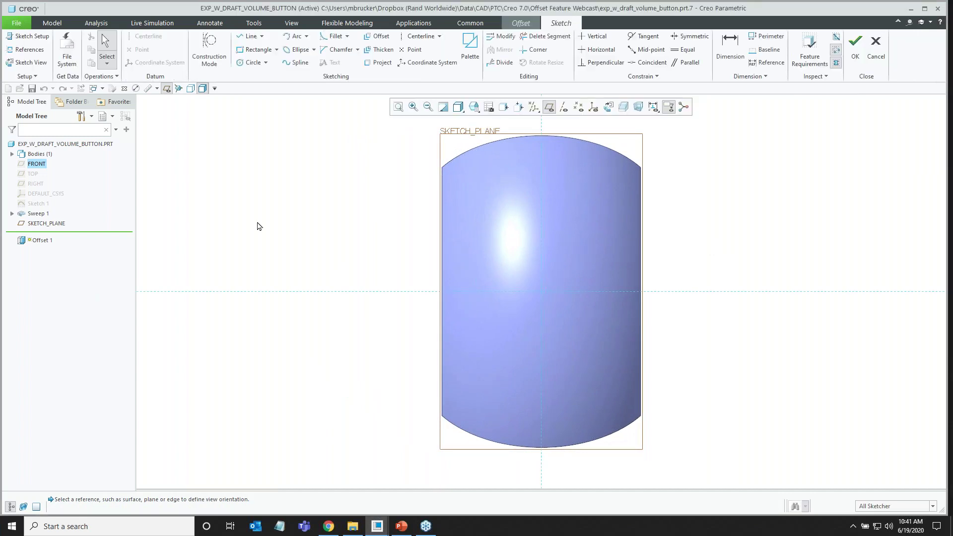
With datum planes hidden and the model in hidden-line display, sketch a center-and-axis ellipse at the reference intersection, about 160 wide and 275 high.
left_click(549, 108)
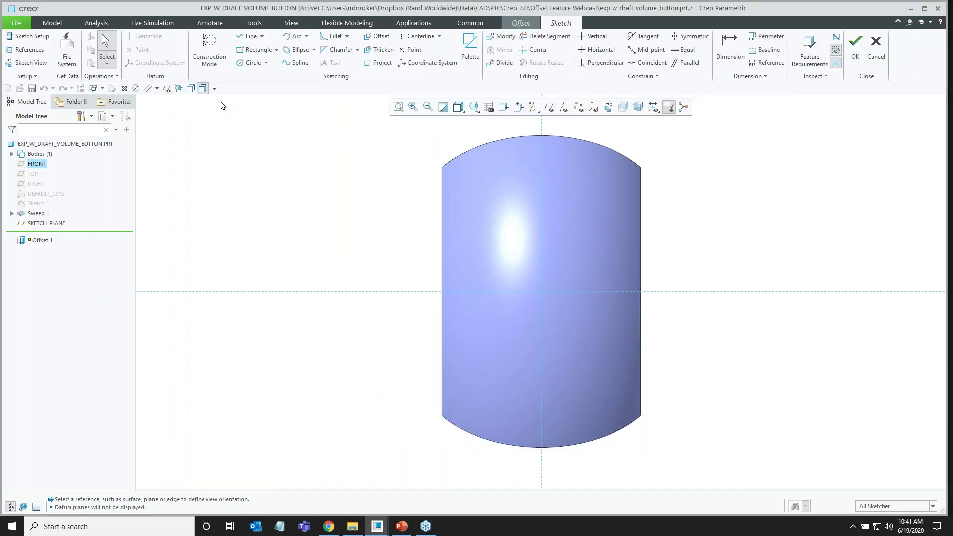
left_click(191, 89)
left_click(314, 50)
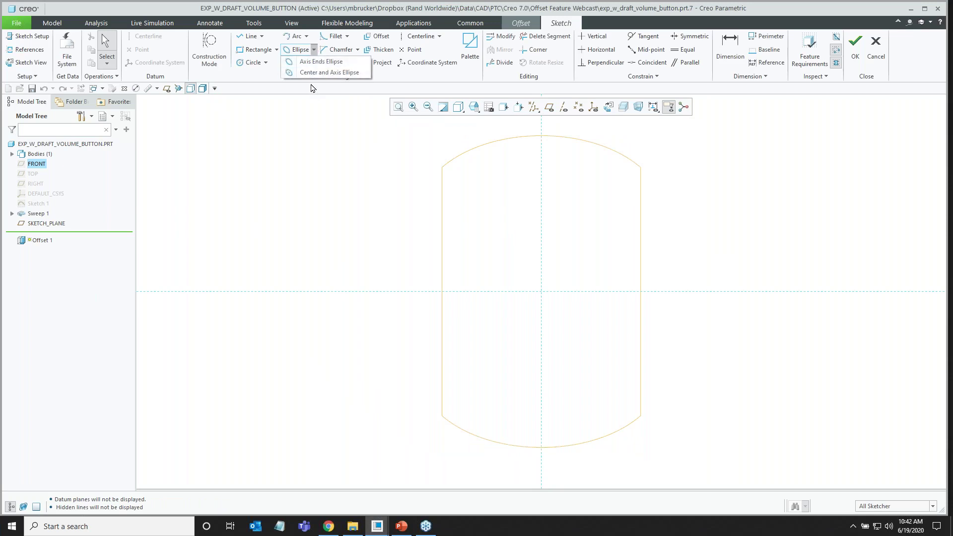
left_click(323, 73)
left_click(541, 292)
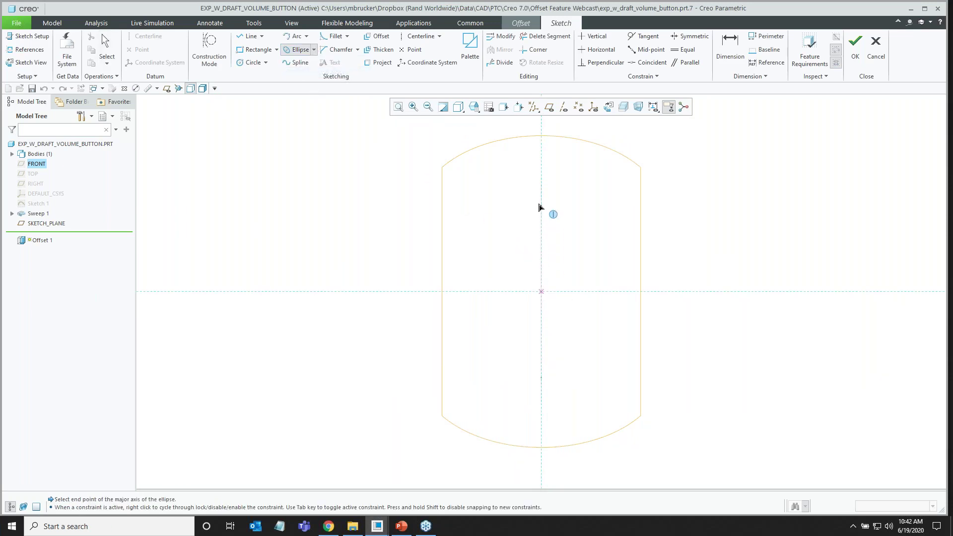
left_click(541, 201)
left_click(595, 249)
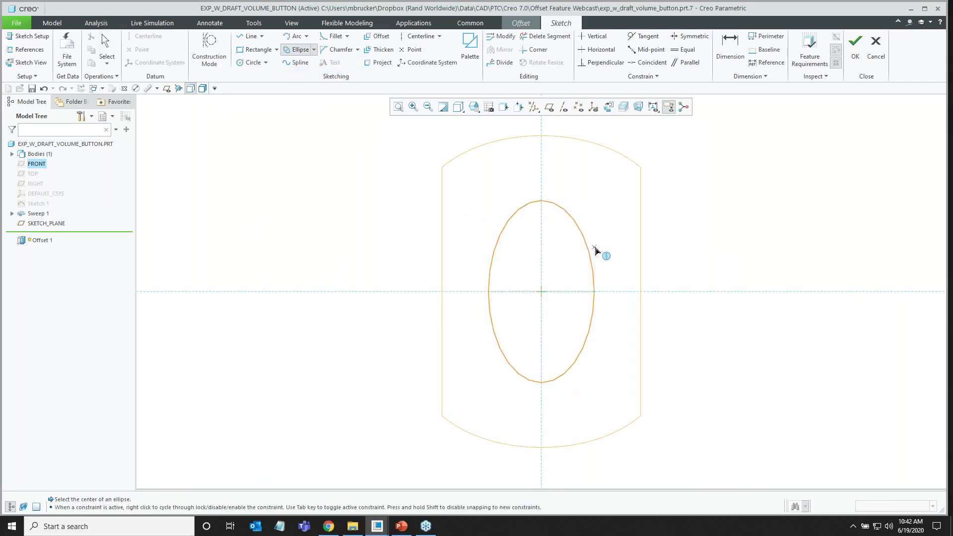
middle_click(595, 249)
Set the ellipse's vertical axis to 275 and its horizontal axis to 175, and finish the sketch.
double_click(530, 313)
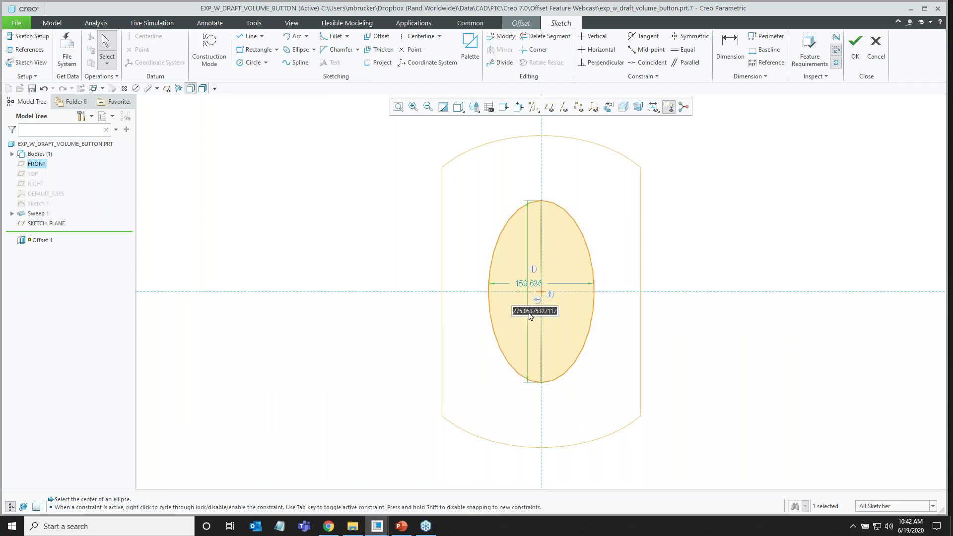
type("275")
key("Return")
double_click(535, 285)
type("1")
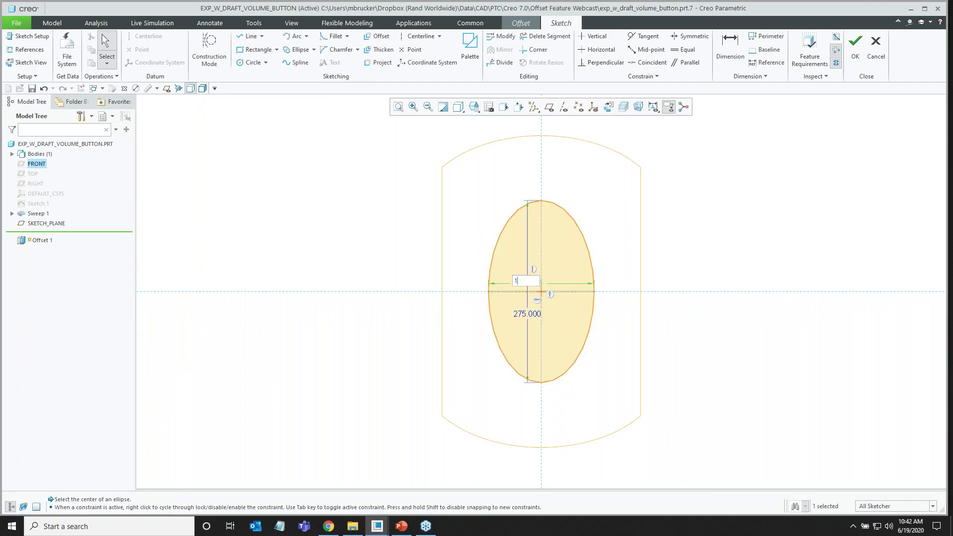
type("75")
key("Return")
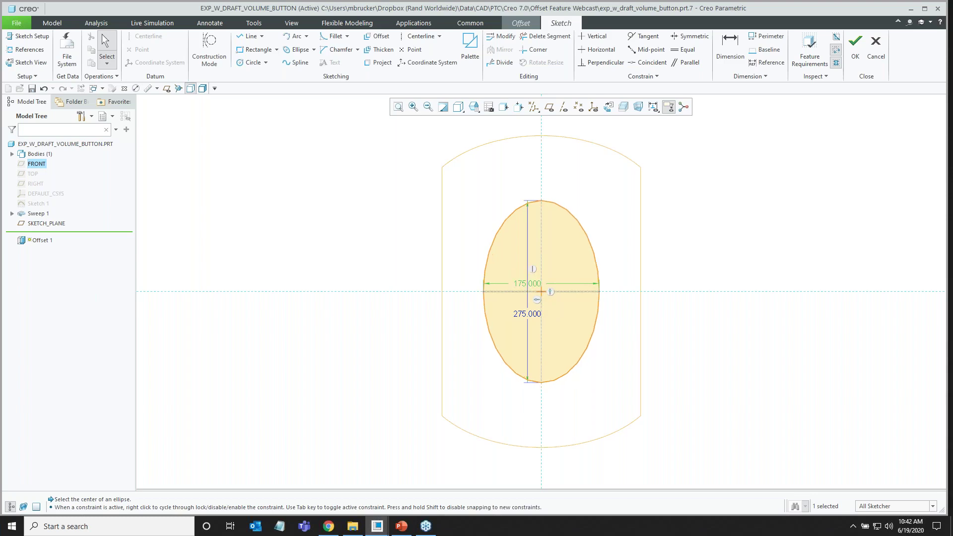
left_click(179, 89)
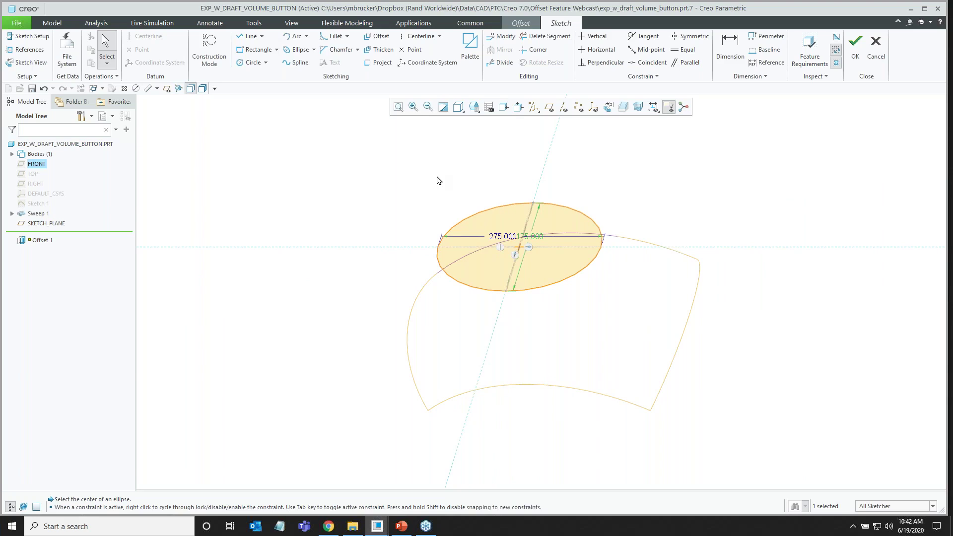
left_click(855, 53)
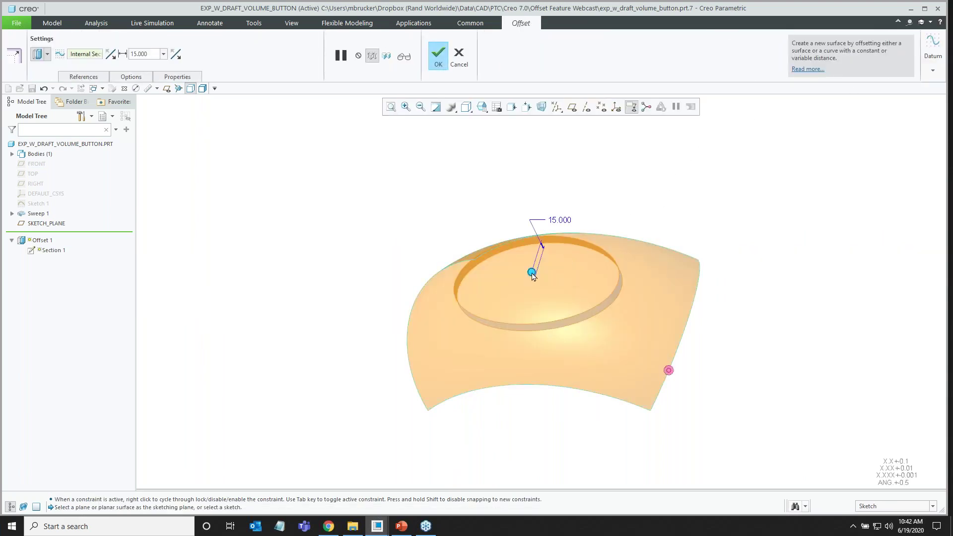
Pull the expanded elliptical region out to about 124.4 and show the model in the FRONT view.
left_click_drag(537, 274, 505, 235)
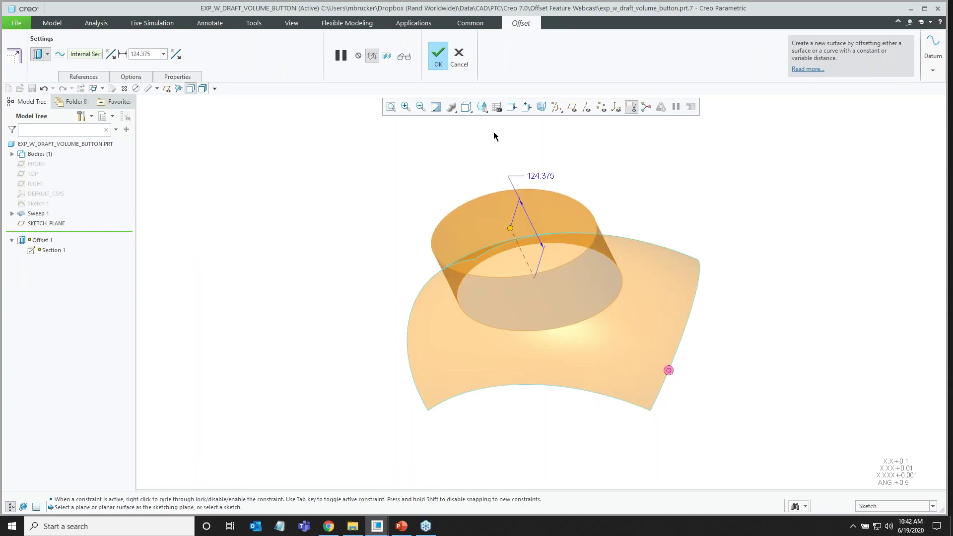
left_click(481, 107)
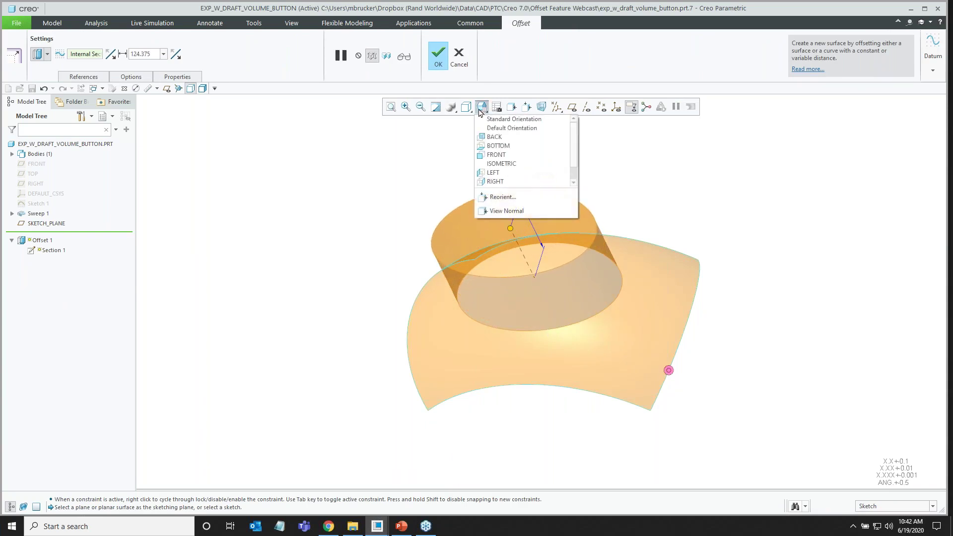
left_click(498, 154)
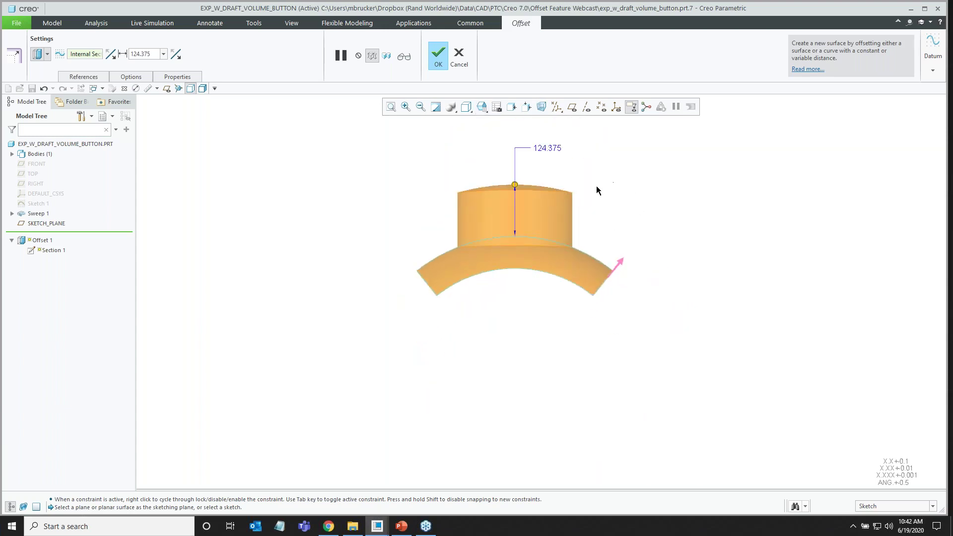
Try side surfaces normal to Surface against the displayed sketch plane, and return the setting to Sketch.
left_click(572, 106)
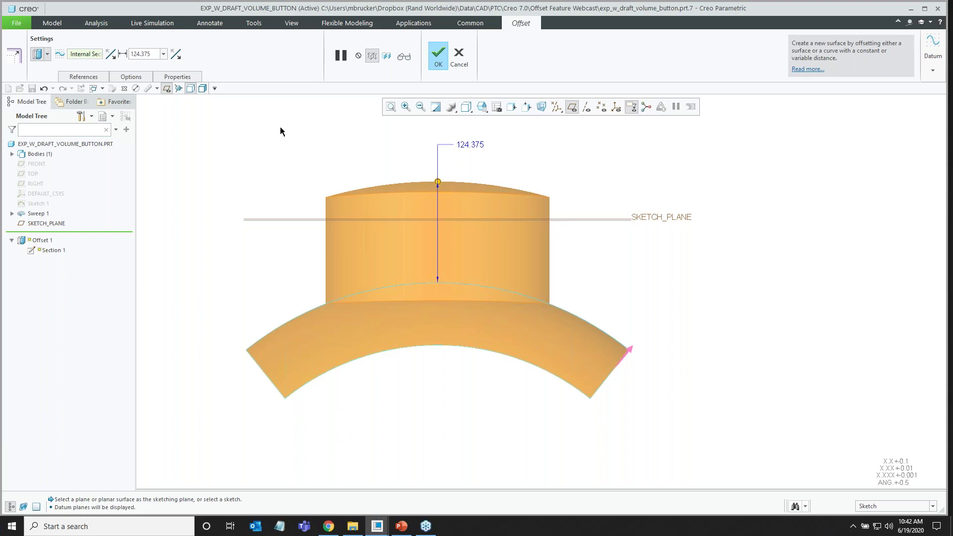
left_click(129, 79)
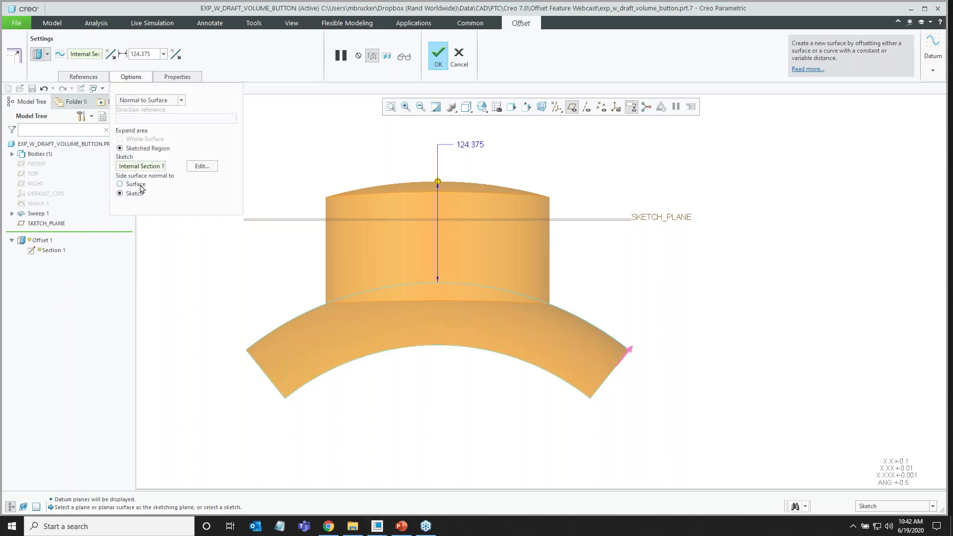
left_click(141, 187)
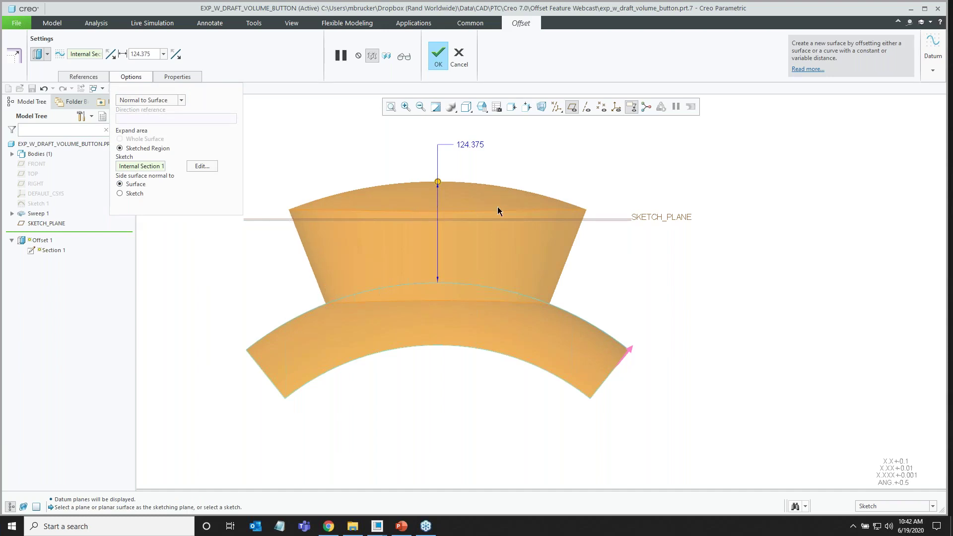
left_click(572, 107)
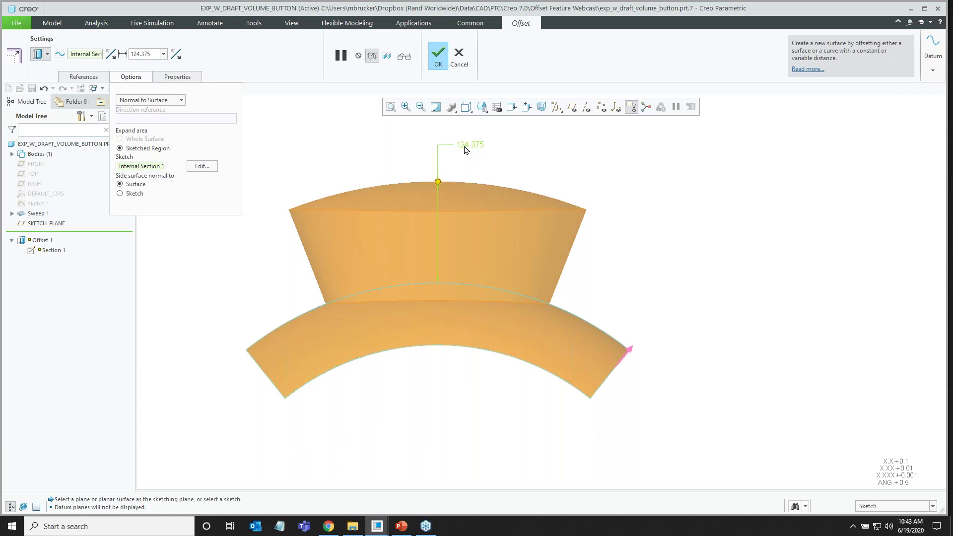
left_click(137, 196)
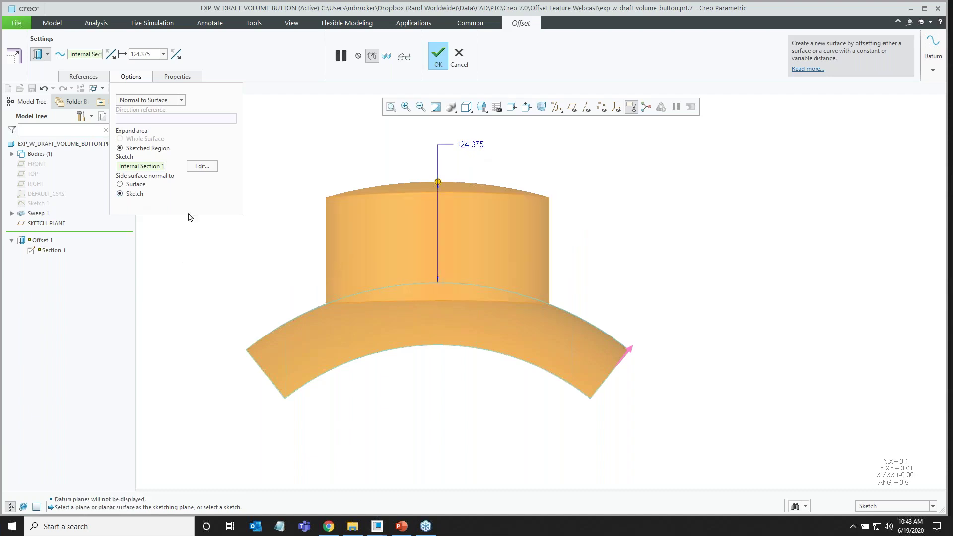
Lower the expanded region's offset to about 52.4 and change the offset to the With Draft type.
left_click_drag(438, 181, 438, 240)
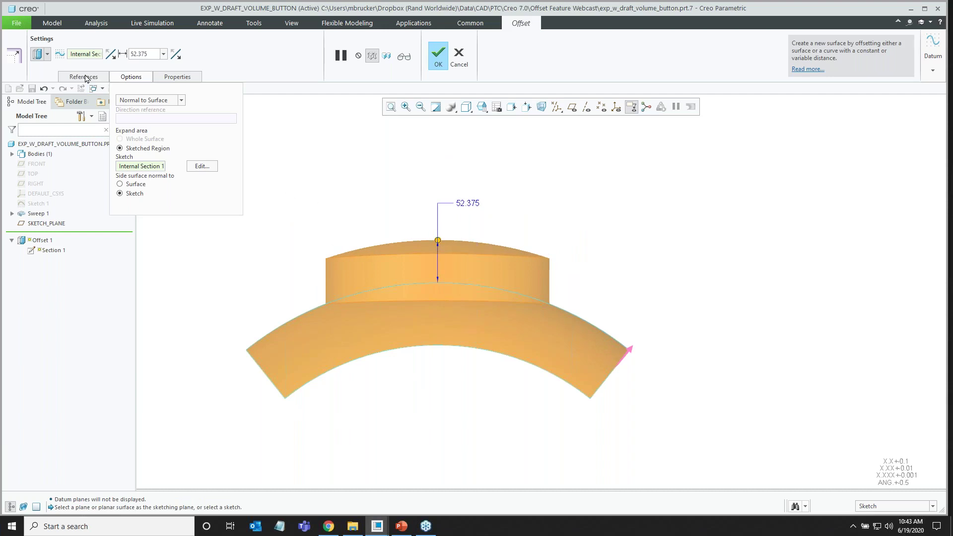
left_click(48, 54)
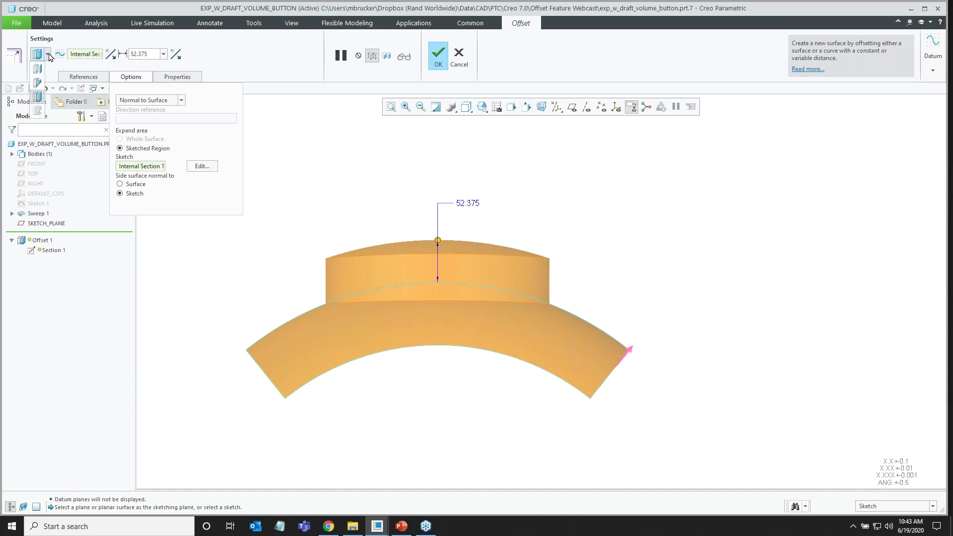
left_click(38, 82)
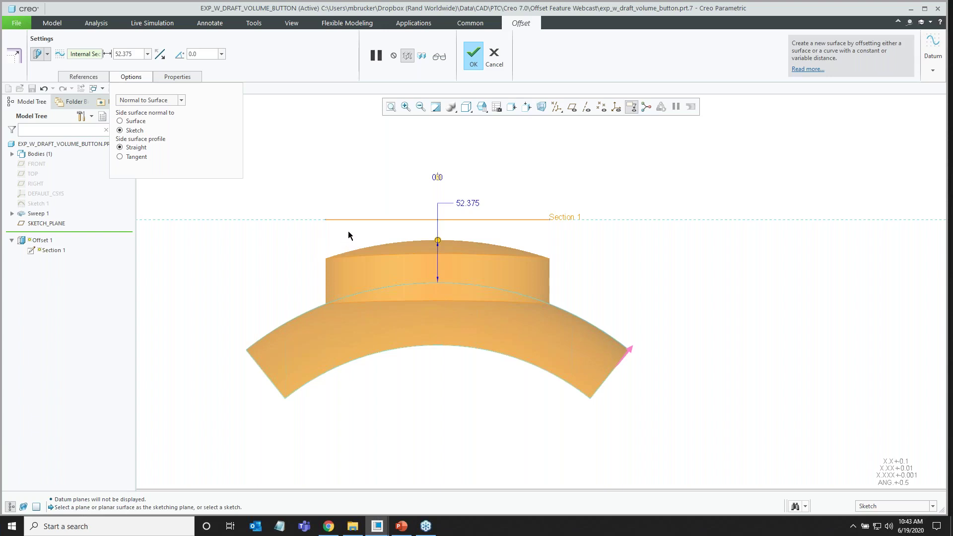
Set the offset's draft angle to 30 degrees.
left_click(205, 54)
type("30")
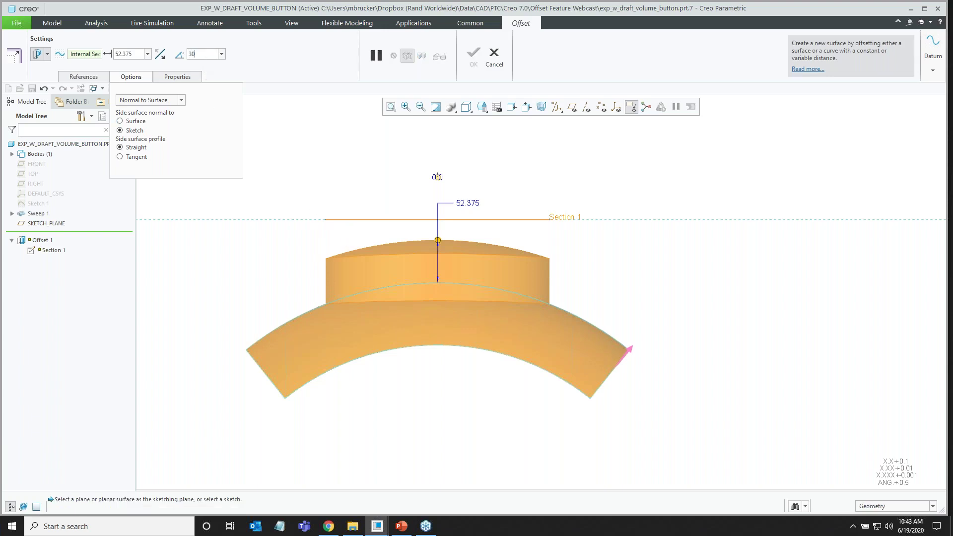
key("Return")
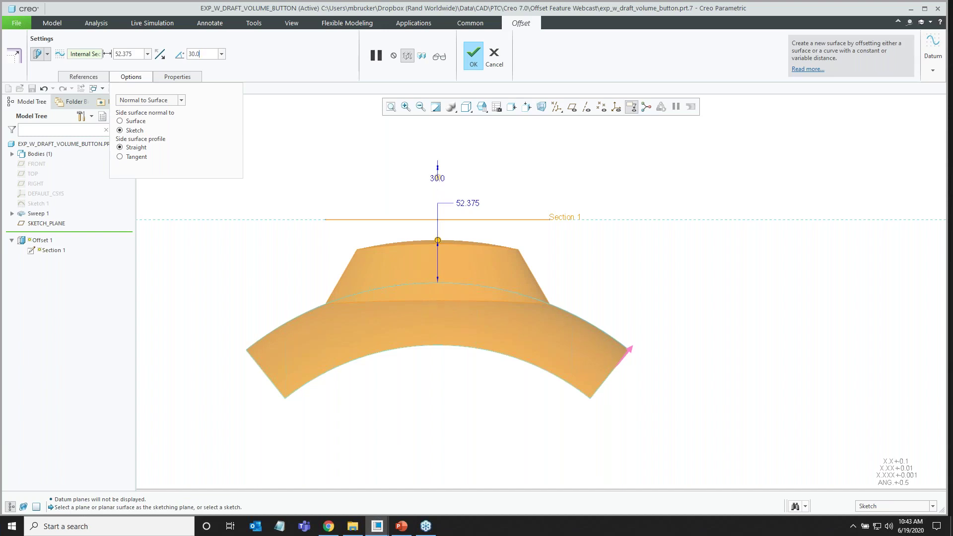
Reduce the offset distance of the oval raised region to about 26.5.
middle_click_drag(587, 270, 566, 251)
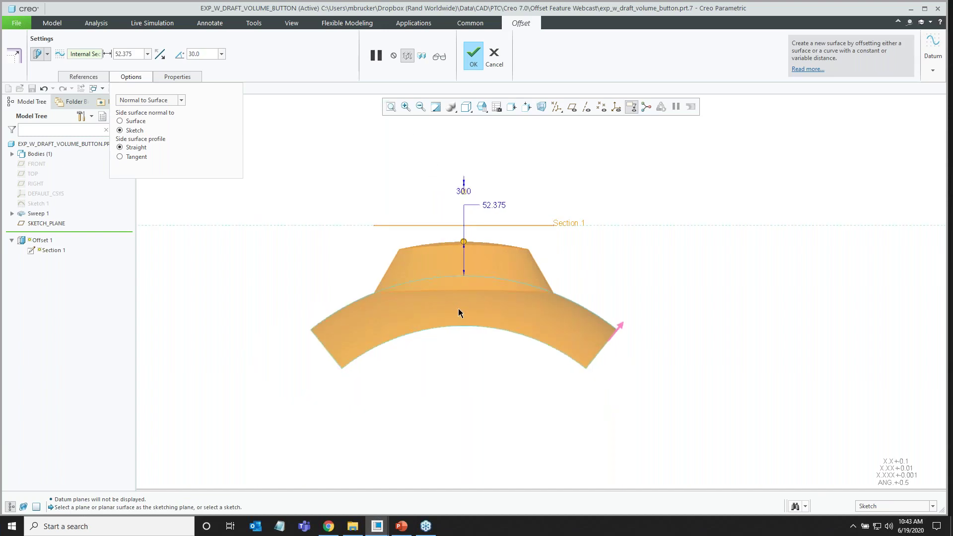
mouse_move(457, 313)
middle_mouse_down()
mouse_move(491, 315)
mouse_move(488, 324)
mouse_move(447, 298)
middle_mouse_up()
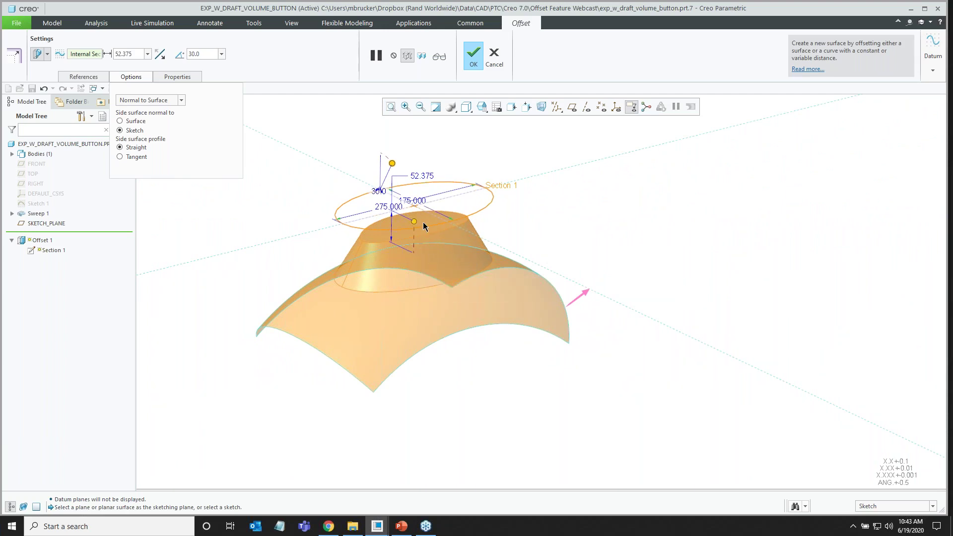
left_click_drag(414, 222, 415, 237)
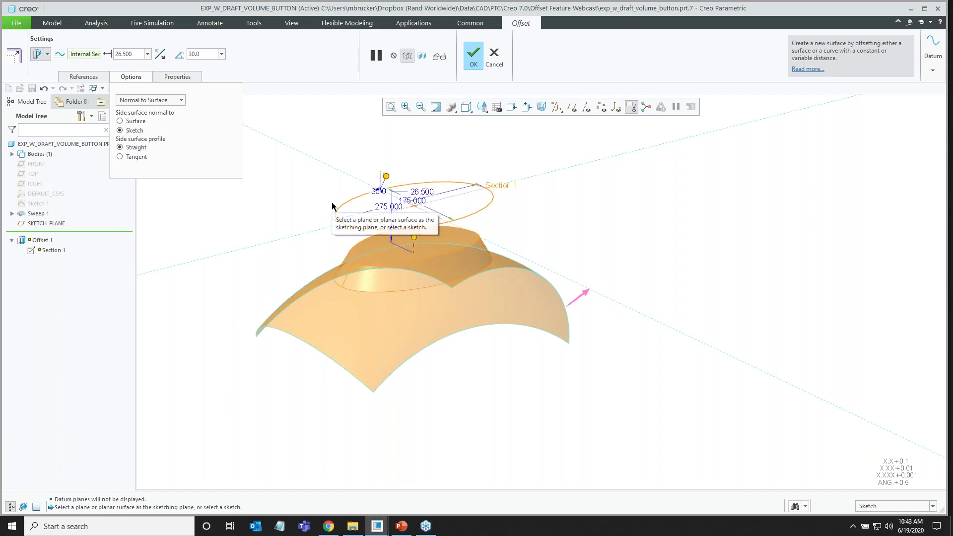
Give the offset's side surfaces a Tangent profile and make them normal to Surface.
left_click(133, 158)
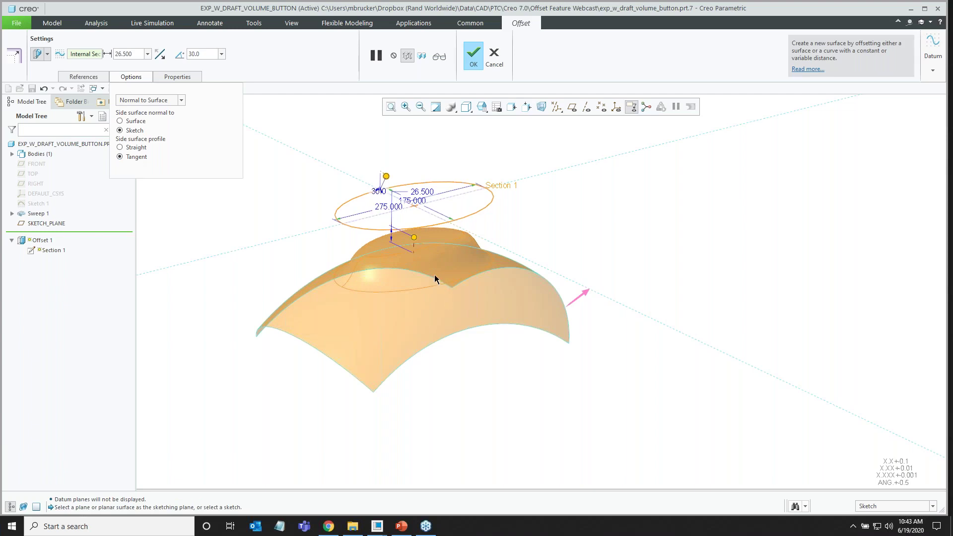
scroll(436, 276, "up", 2)
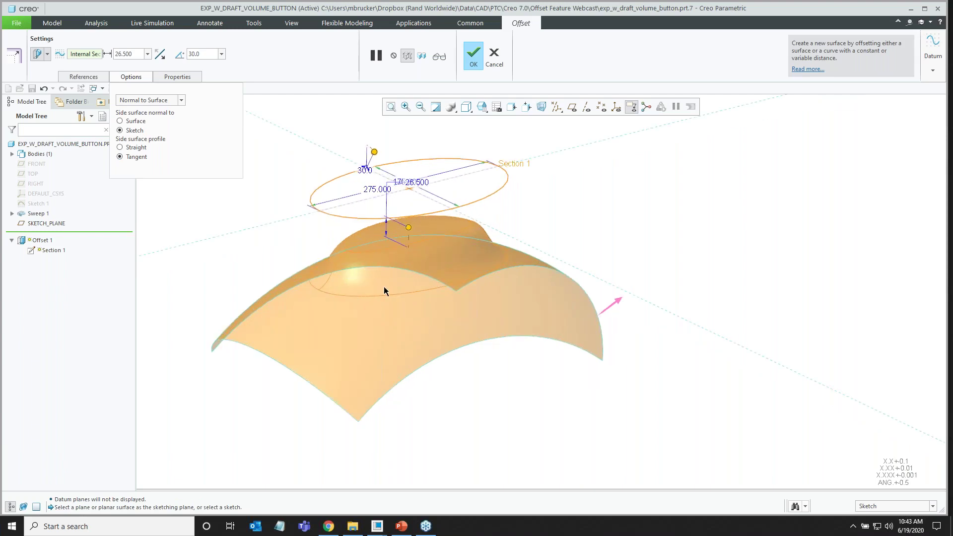
left_click(134, 121)
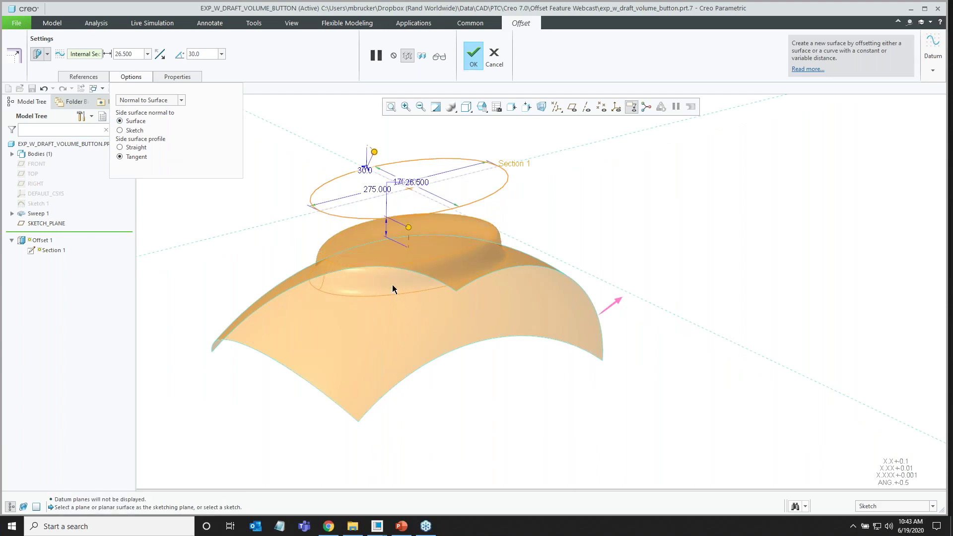
Set the offset's draft angle to 35 degrees.
left_click(208, 55)
type("35")
key("Return")
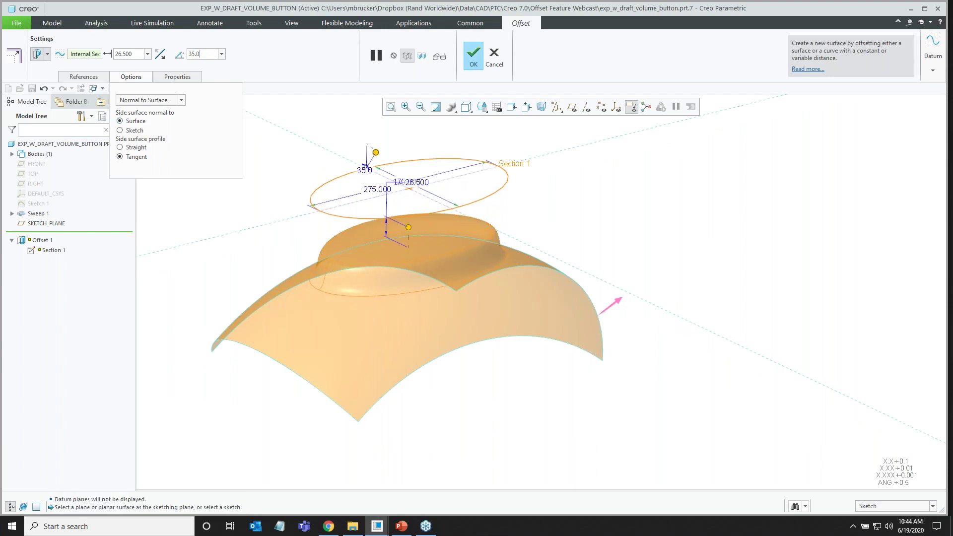
Set the offset's draft angle to 40 degrees and its distance to 15, and complete the feature.
left_click(206, 56)
type("40")
key("Return")
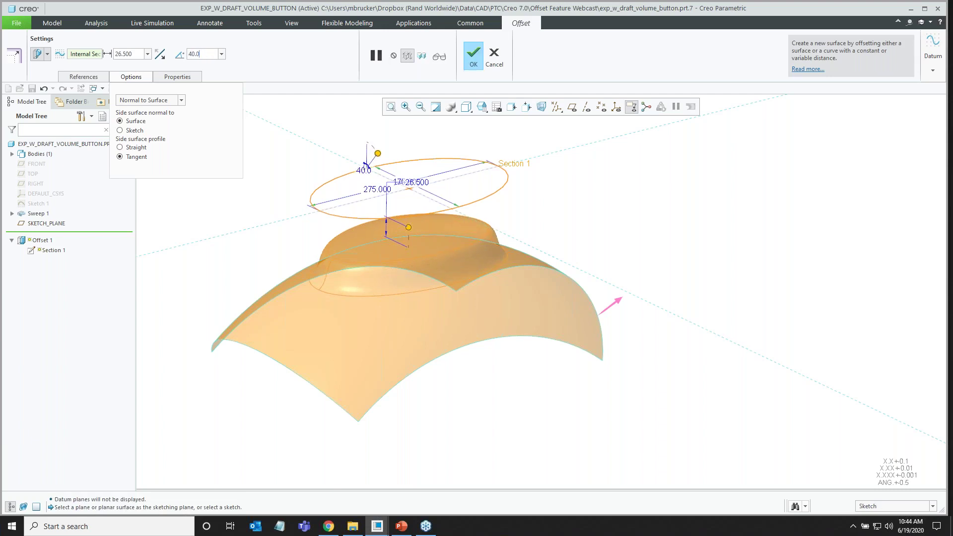
left_click(136, 51)
type("15")
key("Return")
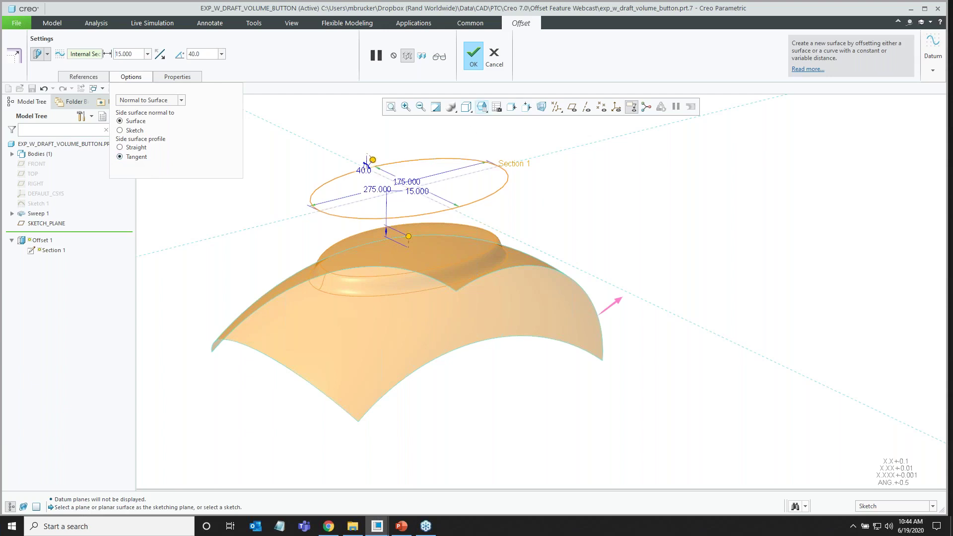
left_click(474, 58)
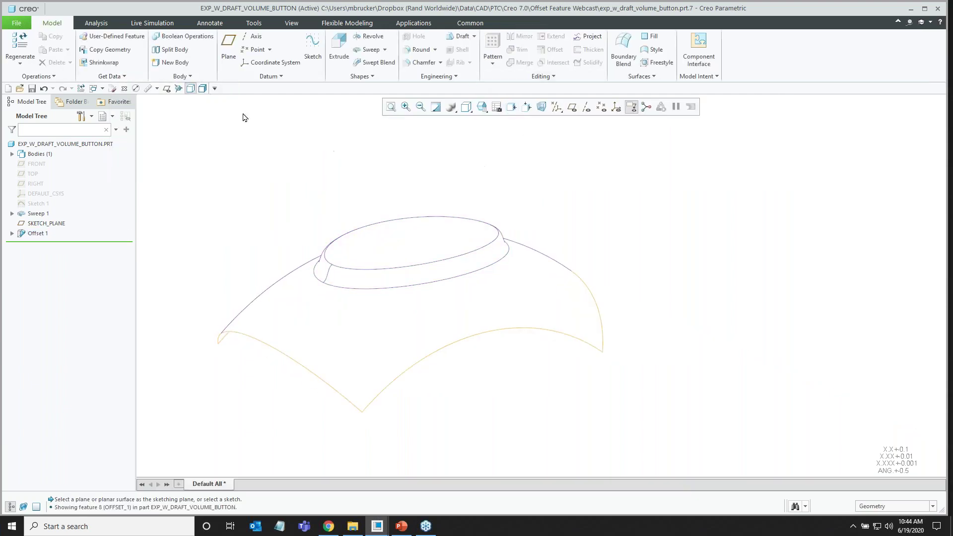
Display the model shaded with edges.
left_click(203, 88)
mouse_move(606, 223)
middle_mouse_down()
mouse_move(604, 215)
mouse_move(621, 219)
middle_mouse_up()
scroll(620, 269, "down", 1)
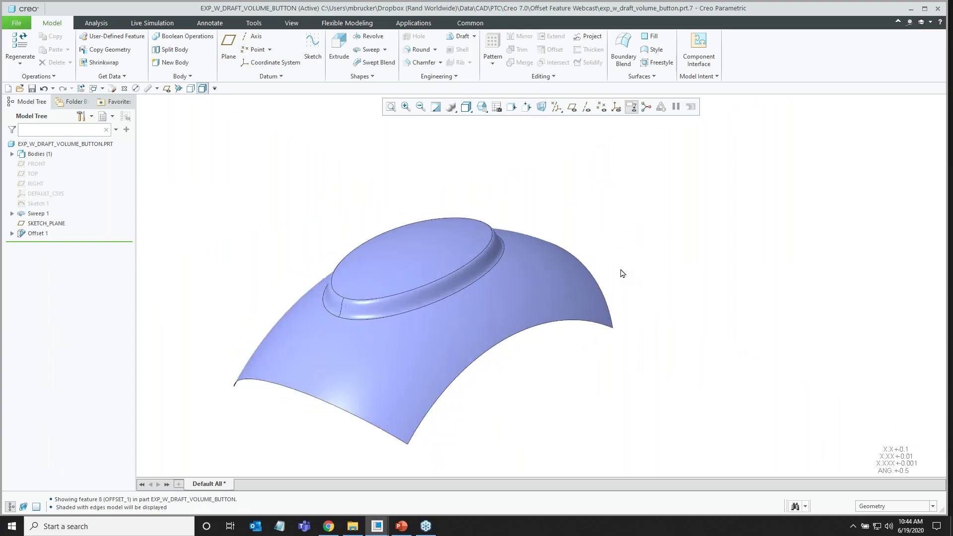
Start an Expand Feature offset on the button's oval top surface, with the expand area limited to a sketched region.
left_click(457, 247)
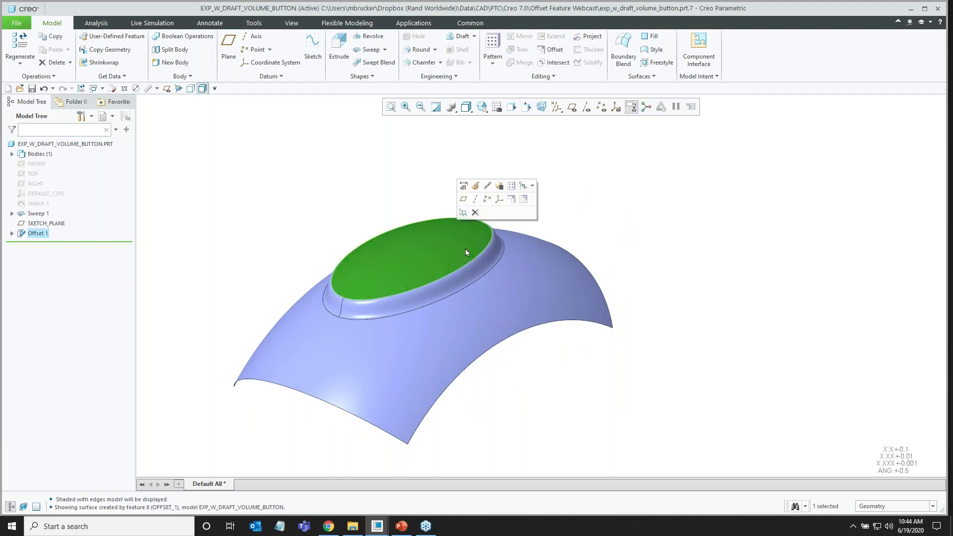
left_click(512, 200)
left_click(47, 56)
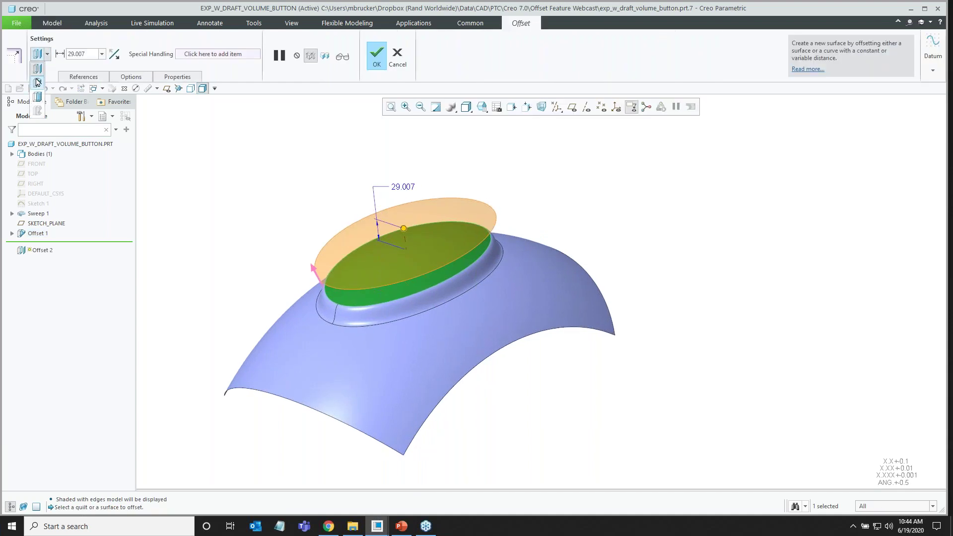
left_click(39, 97)
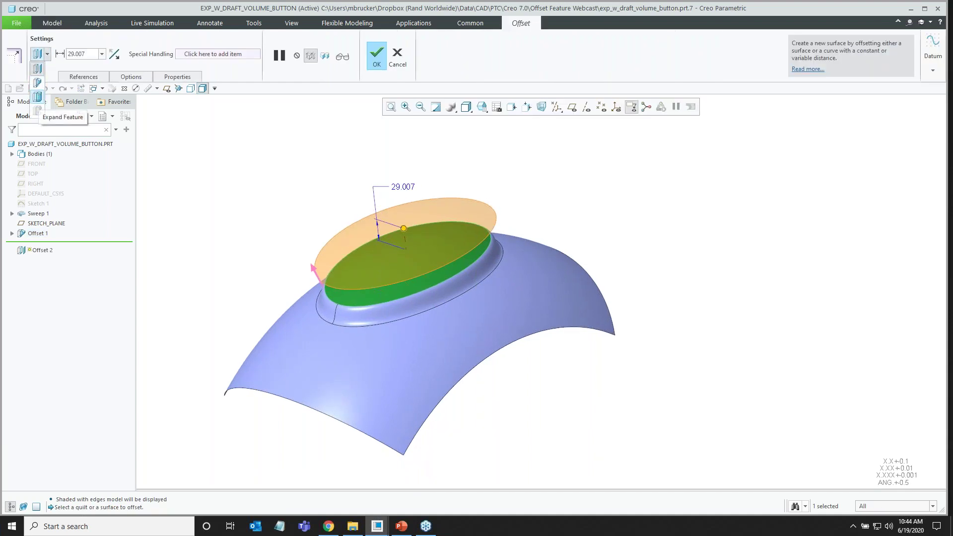
left_click(131, 76)
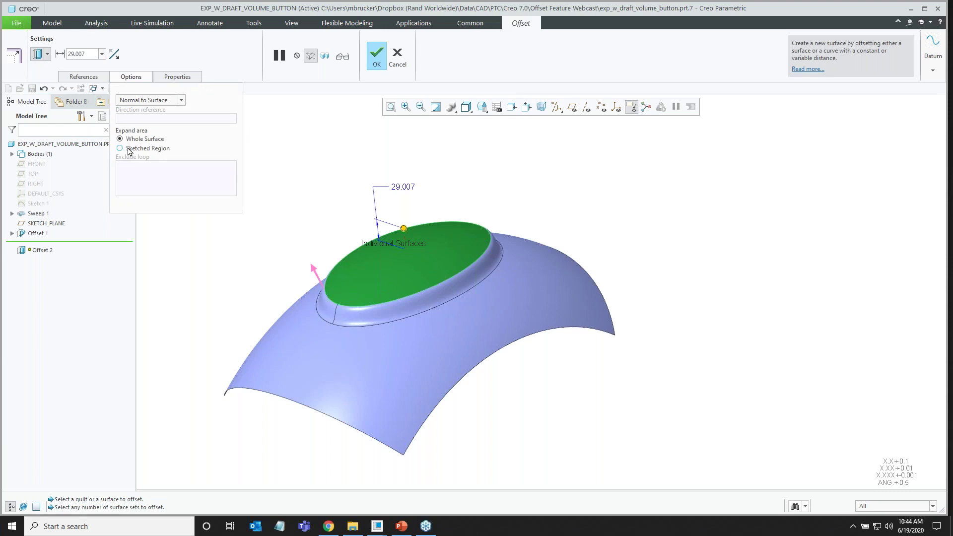
left_click(130, 149)
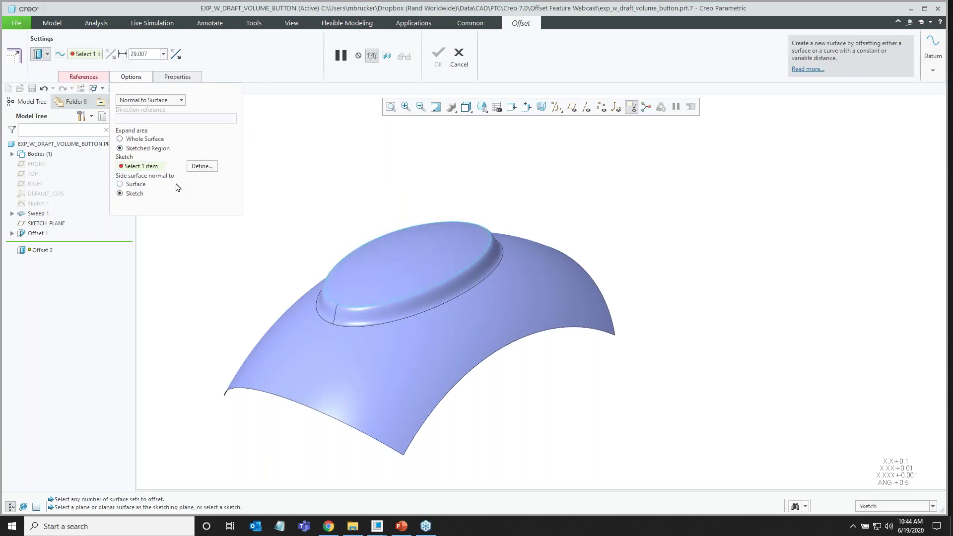
Define the region sketch on the previously used sketch plane and display the model as wireframe without hidden lines.
left_click(209, 167)
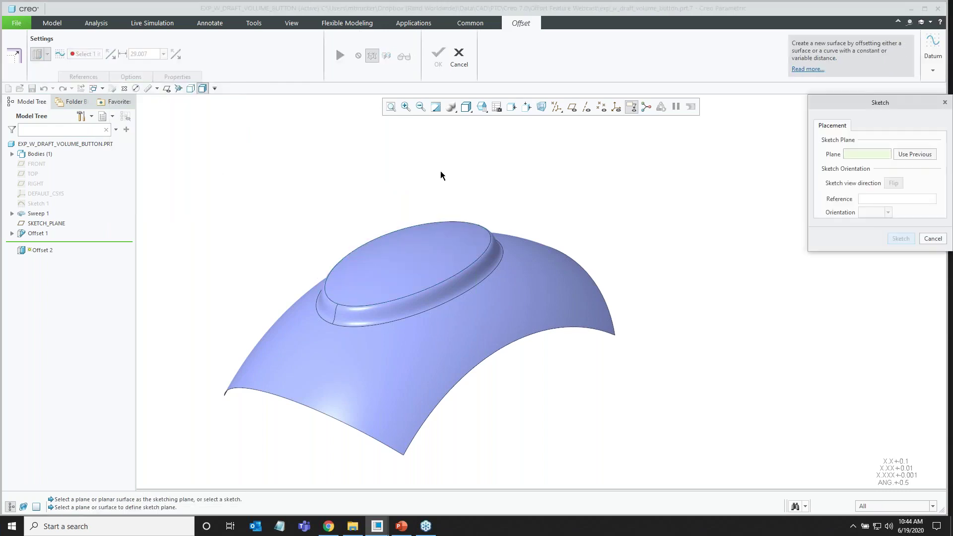
left_click_drag(857, 113, 692, 115)
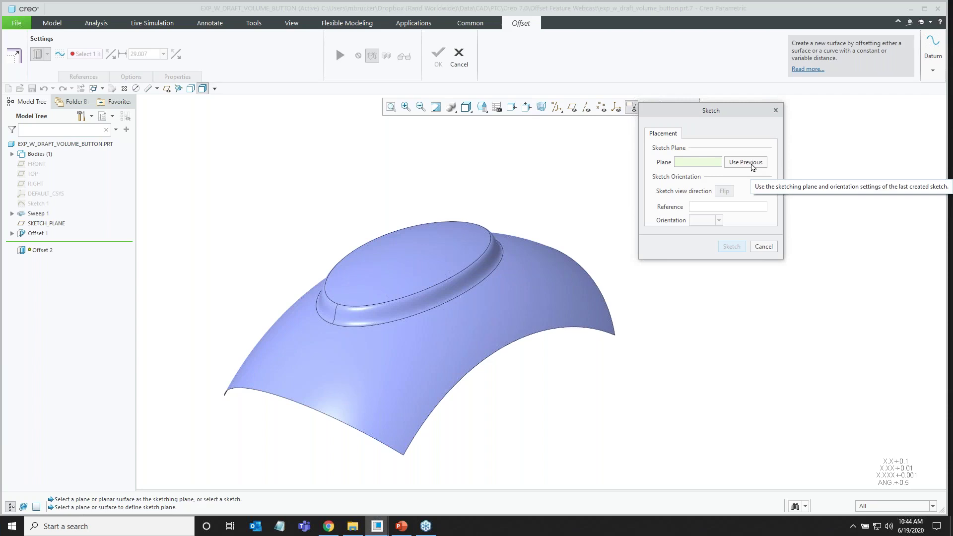
left_click(747, 162)
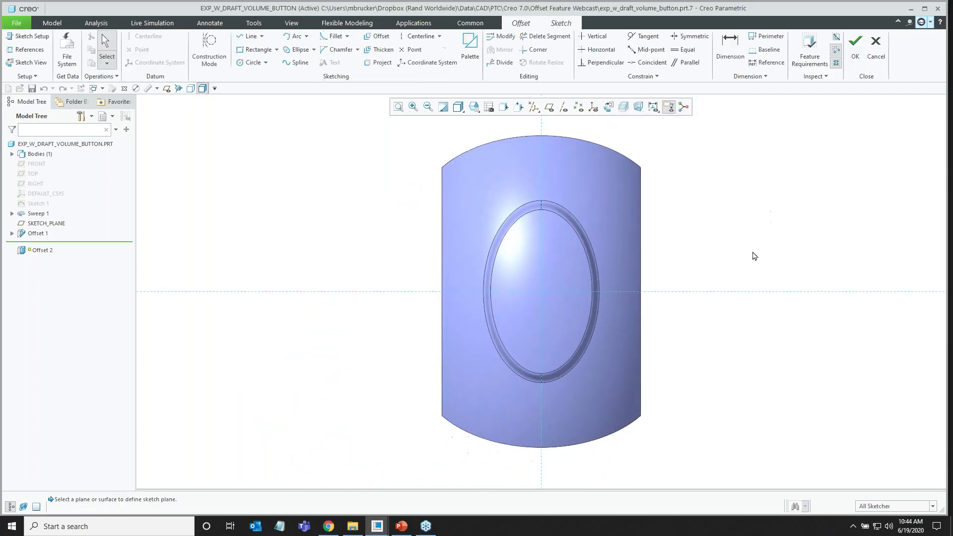
scroll(731, 224, "down", 1)
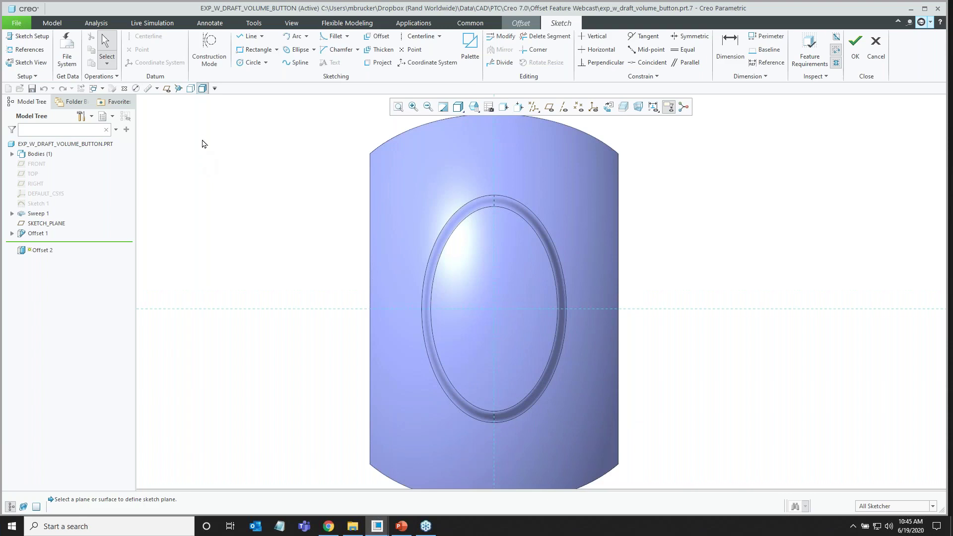
left_click(190, 88)
scroll(249, 198, "up", 1)
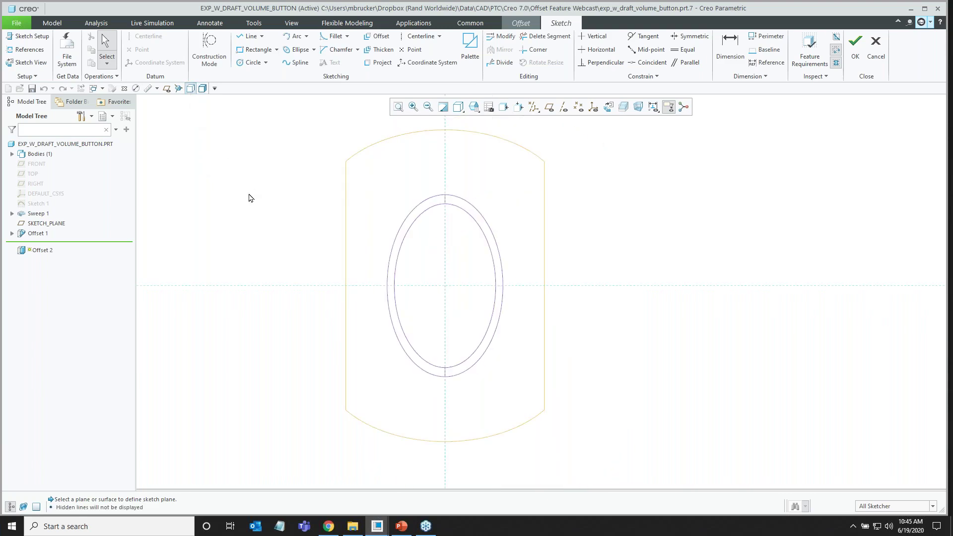
scroll(564, 283, "down", 1)
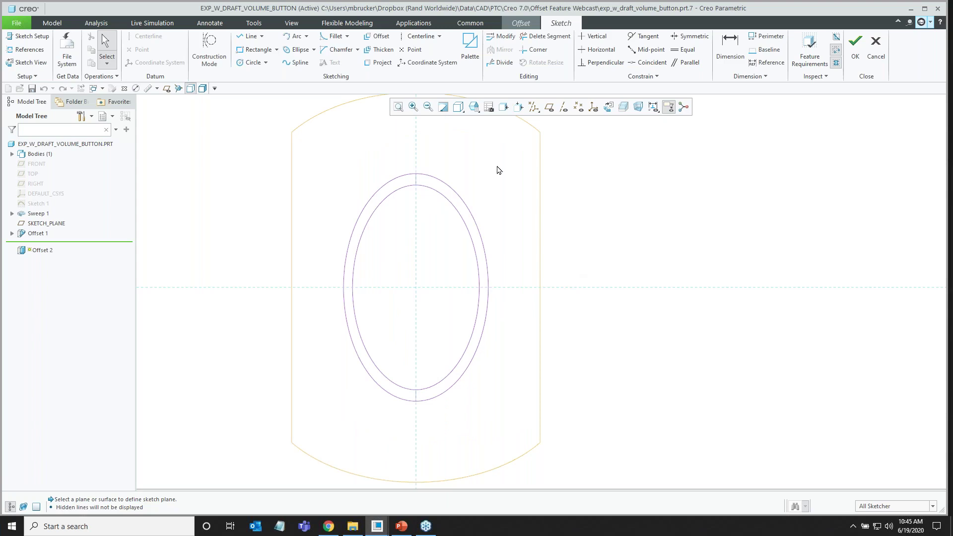
Insert the Cross shape from the sketcher palette at a scale of about 21.44, centred on the vertical reference in the oval's upper half.
left_click(470, 48)
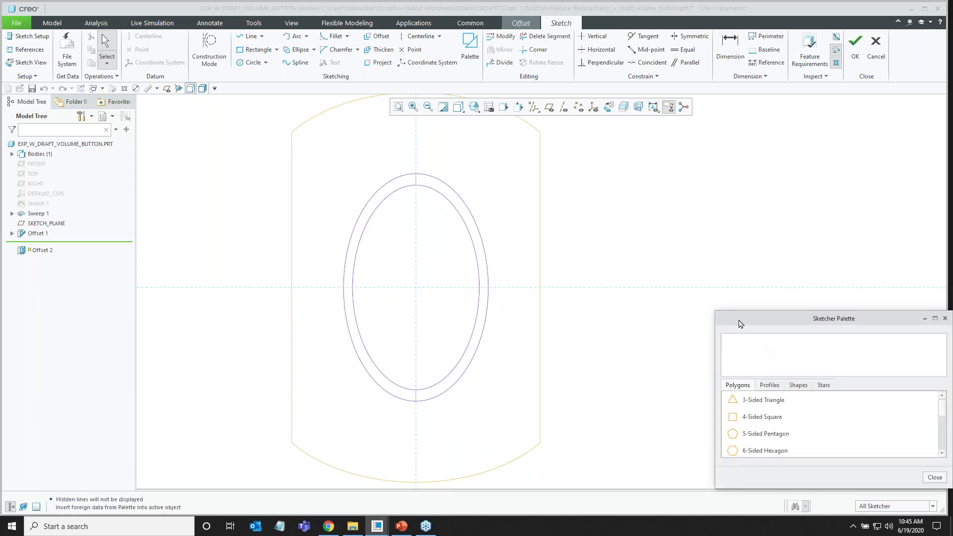
left_click_drag(739, 320, 613, 179)
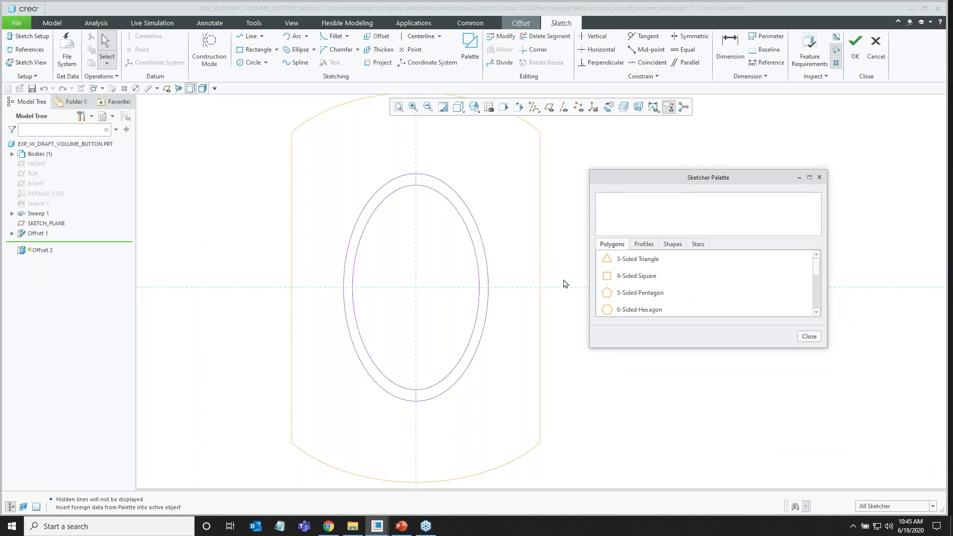
left_click(676, 245)
left_click(637, 281)
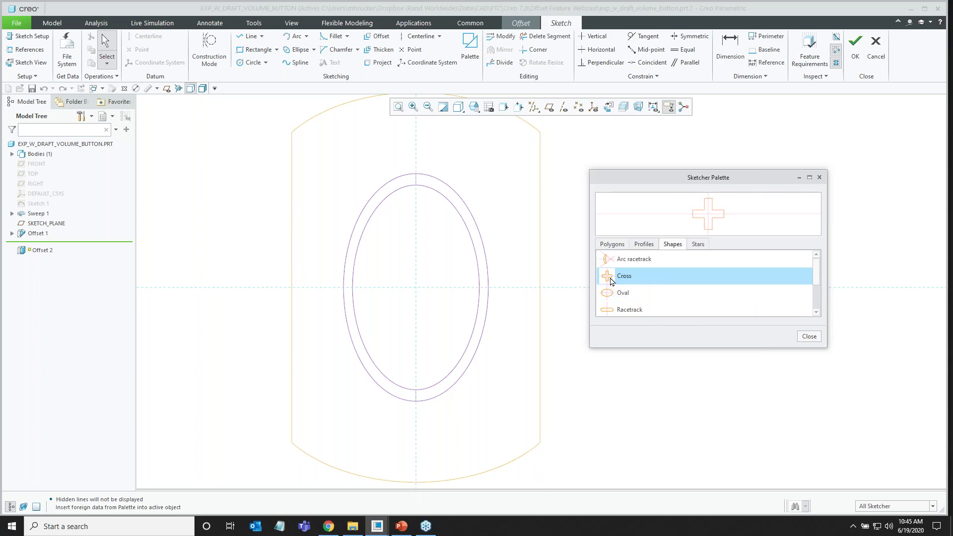
double_click(610, 277)
left_click(428, 246)
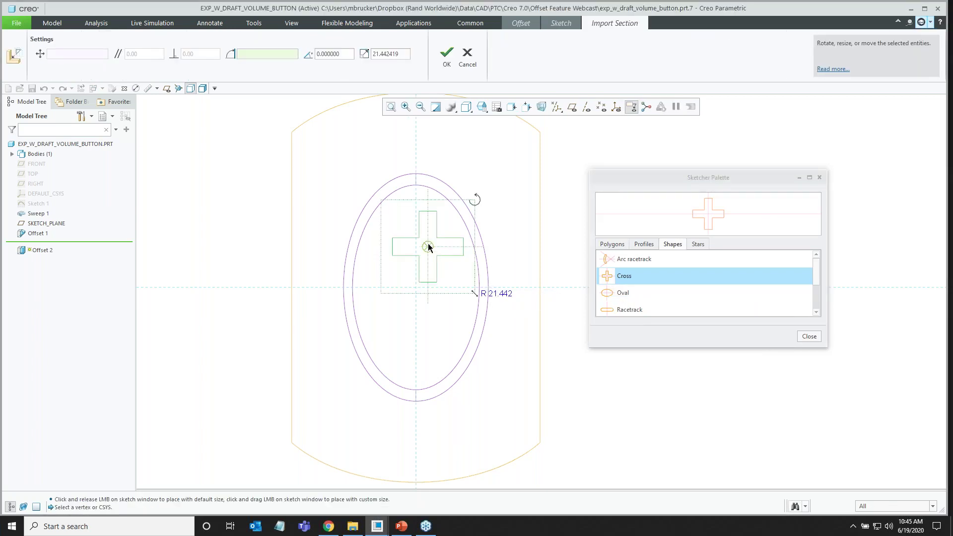
left_click_drag(428, 248, 418, 235)
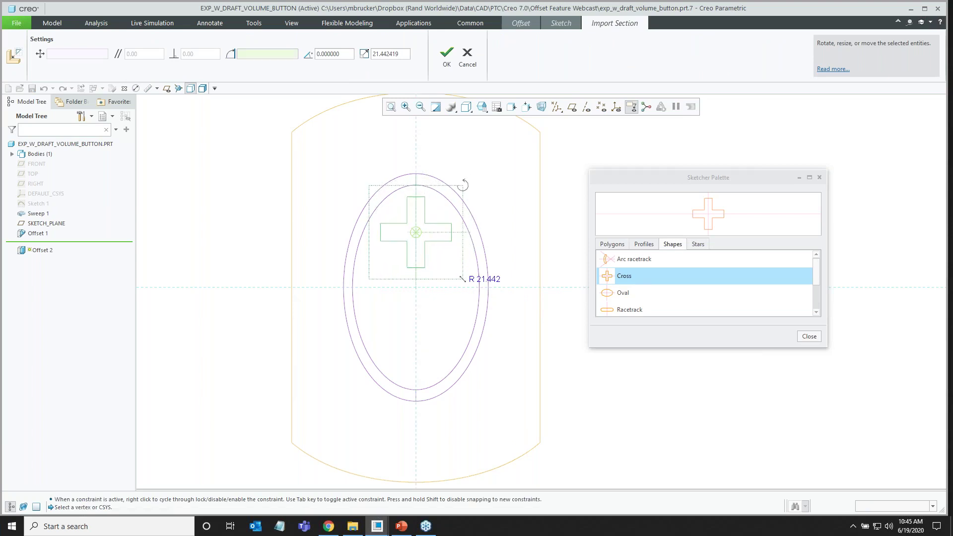
left_click(447, 52)
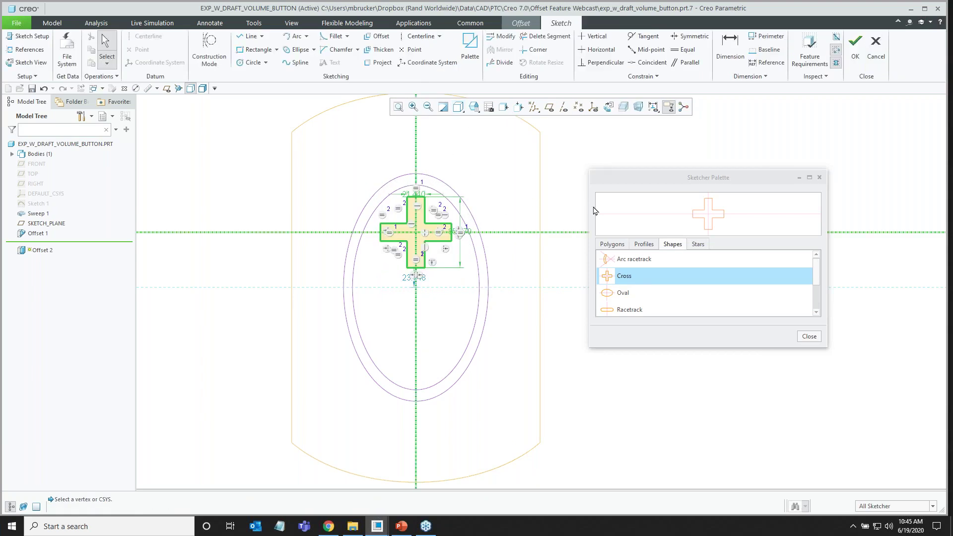
left_click(808, 337)
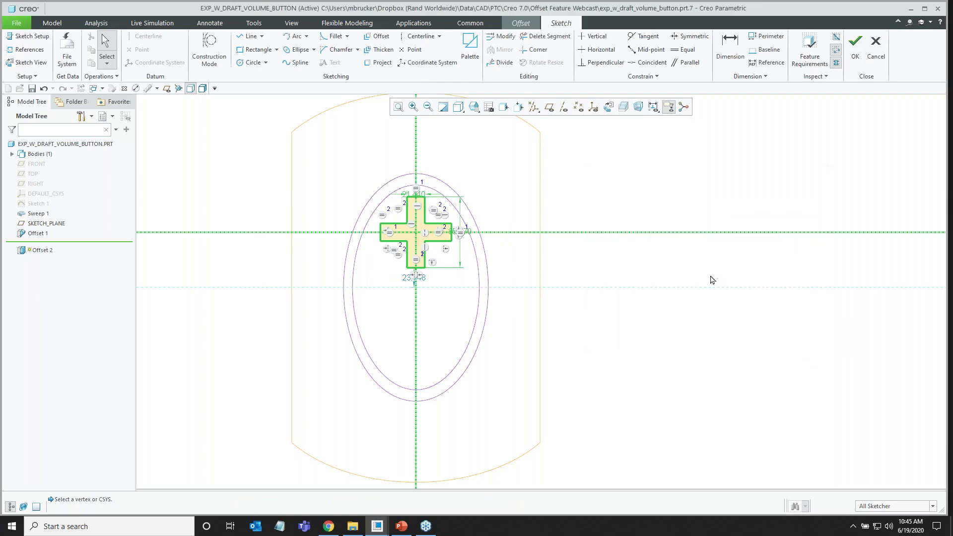
Hide the sketch dimensions and dimension the distance from the cross's horizontal centreline to the horizontal reference.
left_click(653, 107)
left_click(662, 132)
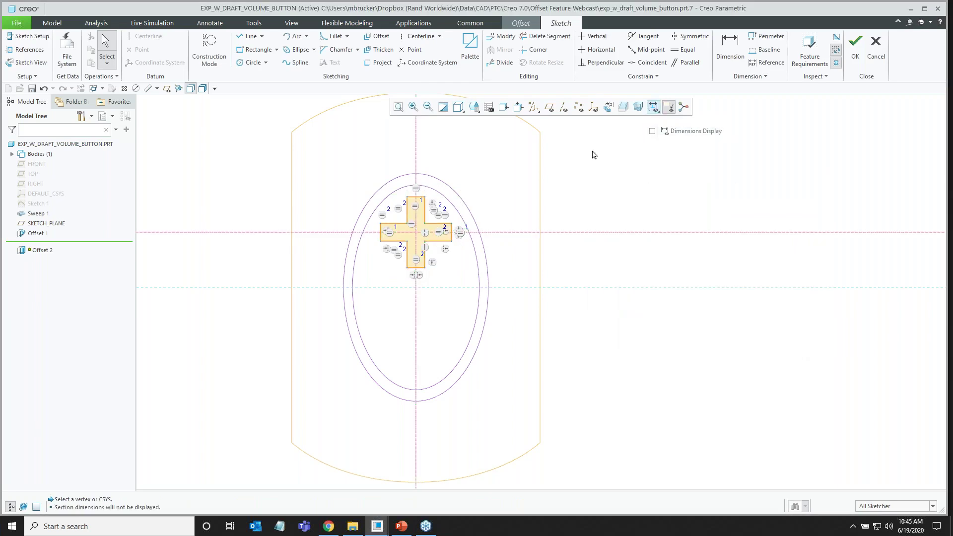
left_click(730, 47)
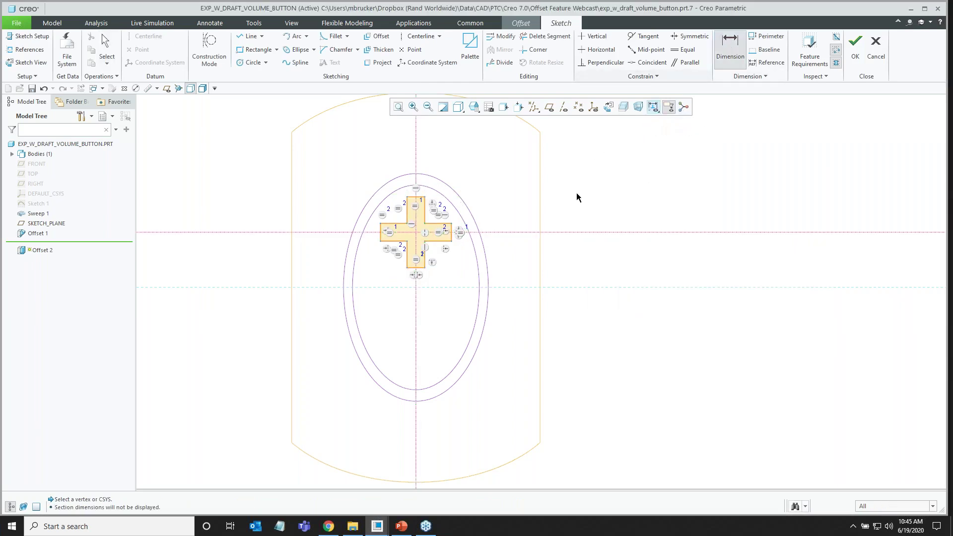
left_click(513, 232)
middle_click(512, 284)
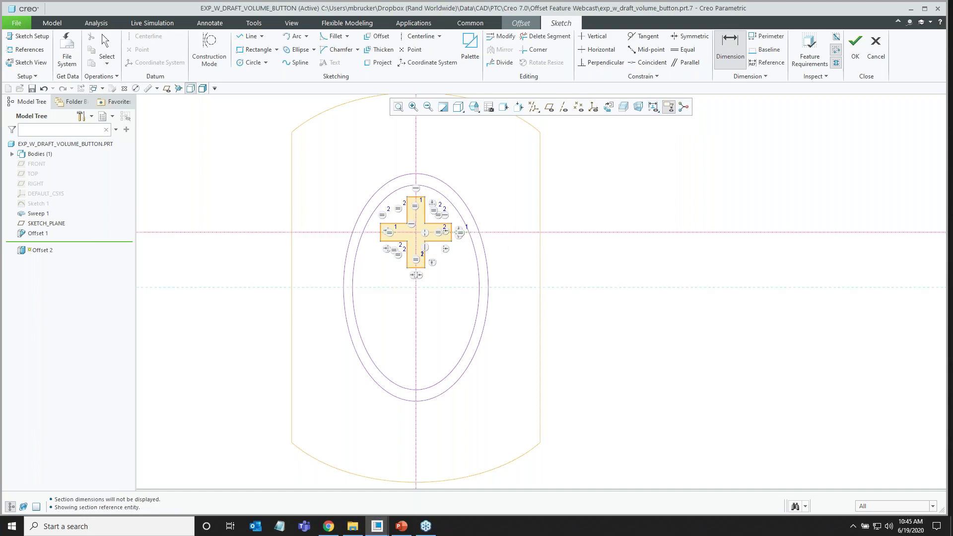
middle_click(517, 273)
left_click(731, 48)
Show the dimensions with constraints hidden, and set the cross's distance from the horizontal reference to 70.
left_click(653, 106)
left_click(652, 131)
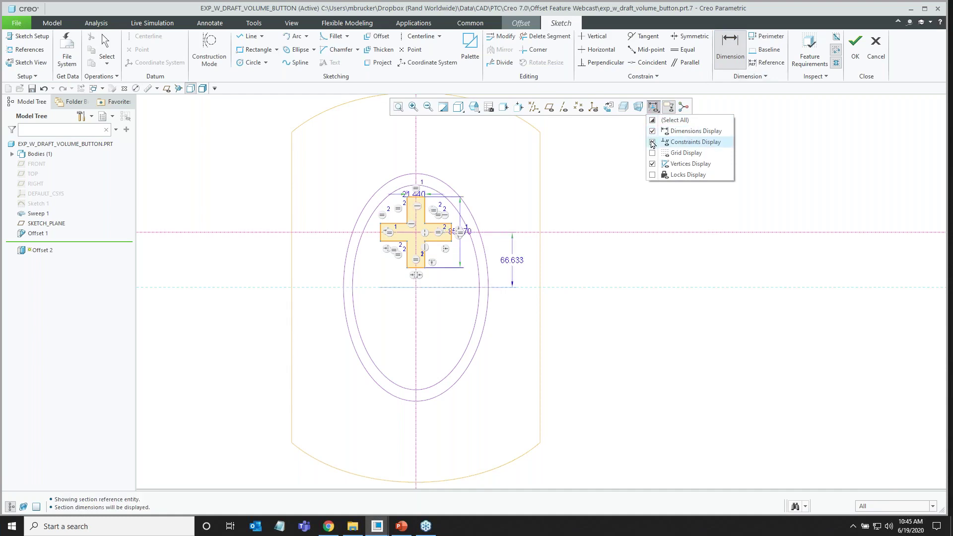
left_click(653, 142)
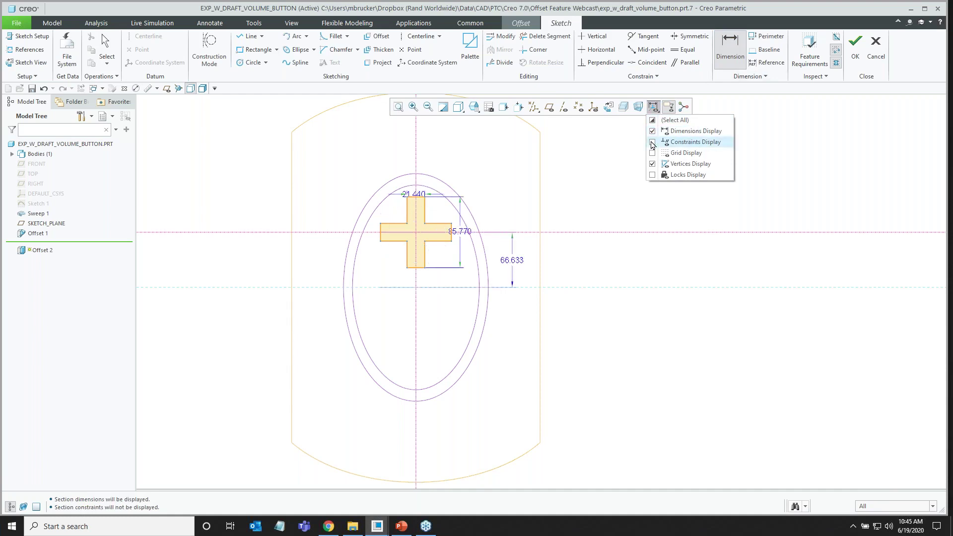
double_click(514, 261)
type("70")
key("Return")
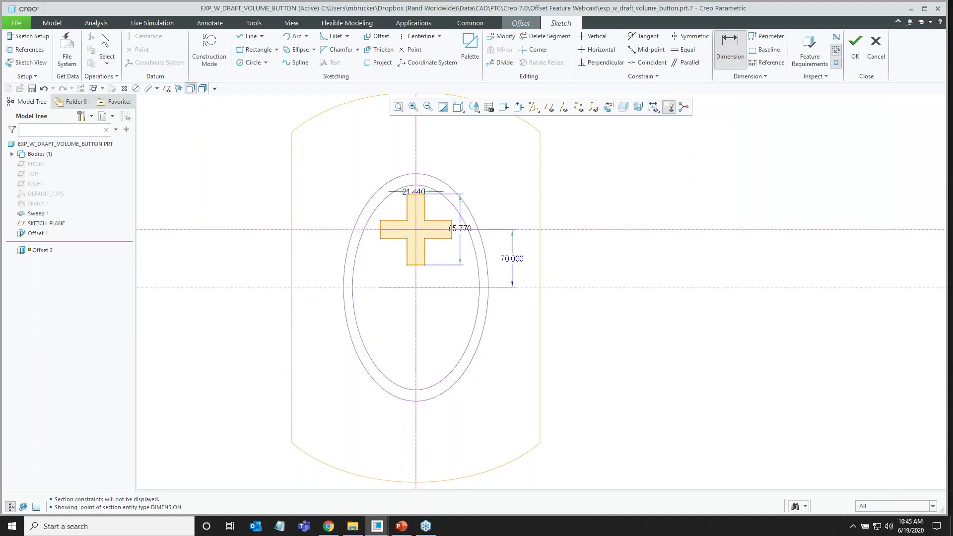
Set the cross's arm width to 15 and its overall height to 50.
middle_click(419, 194)
double_click(418, 192)
type("1")
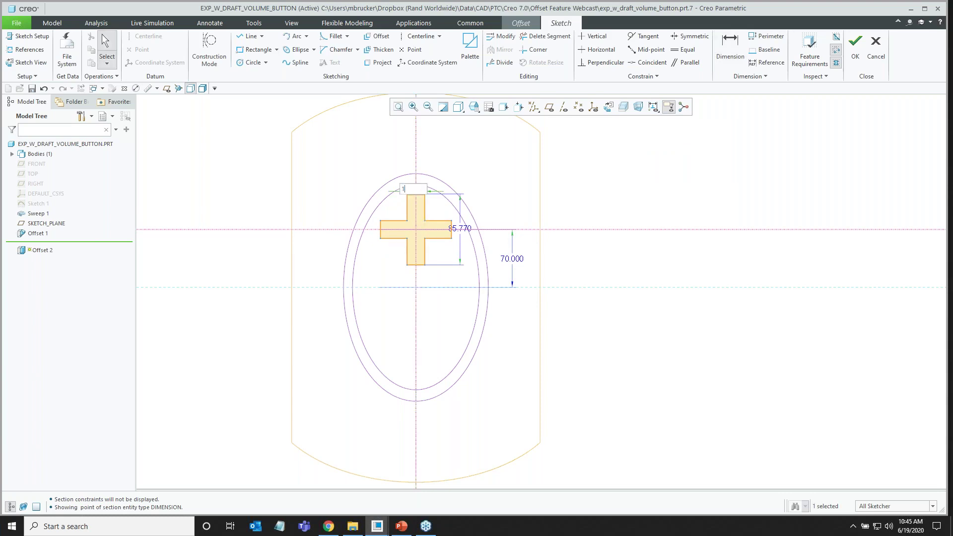
type("5")
key("Return")
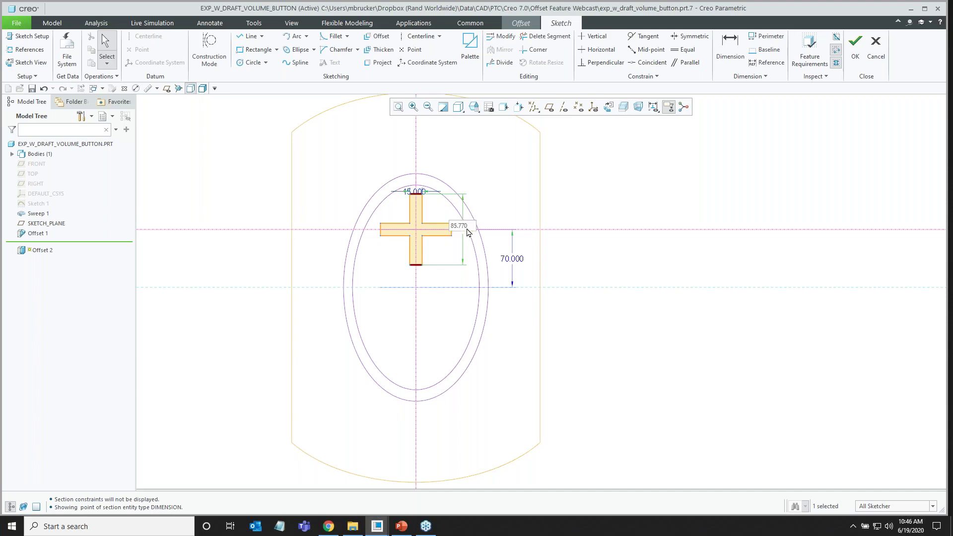
double_click(459, 226)
type("50")
key("Return")
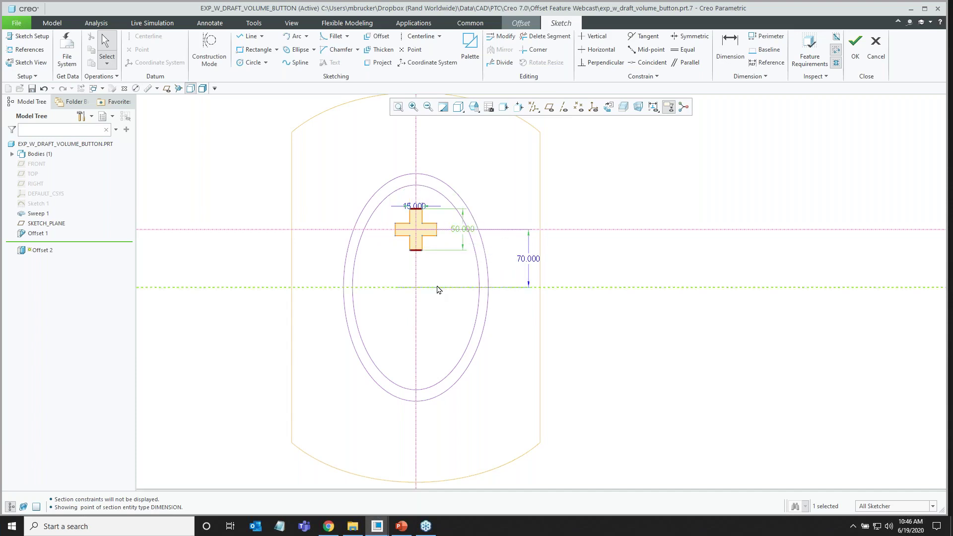
Add a vertical centerline along the cross's left edge and a horizontal centerline across the oval's lower half.
scroll(433, 274, "down", 3)
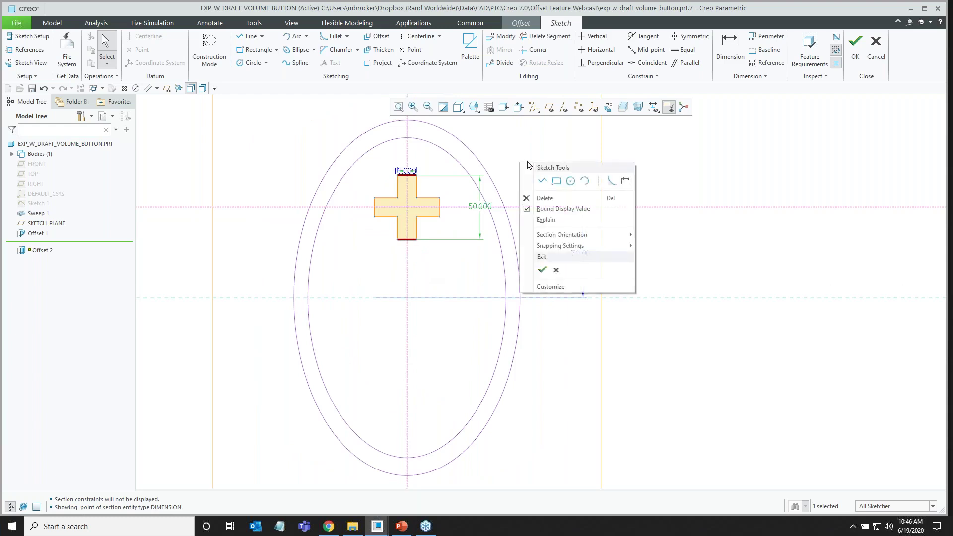
right_click(520, 163)
left_click(599, 181)
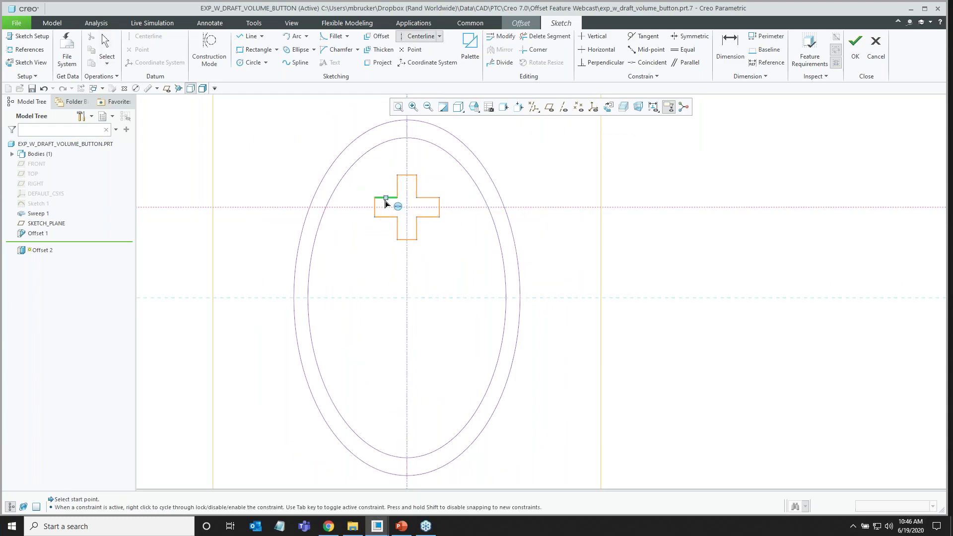
left_click(378, 204)
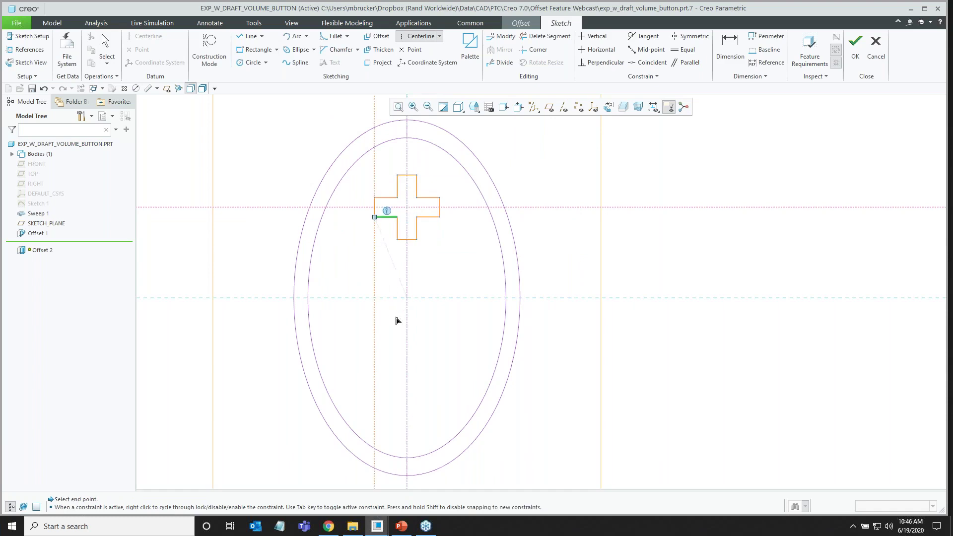
left_click(376, 333)
left_click(387, 400)
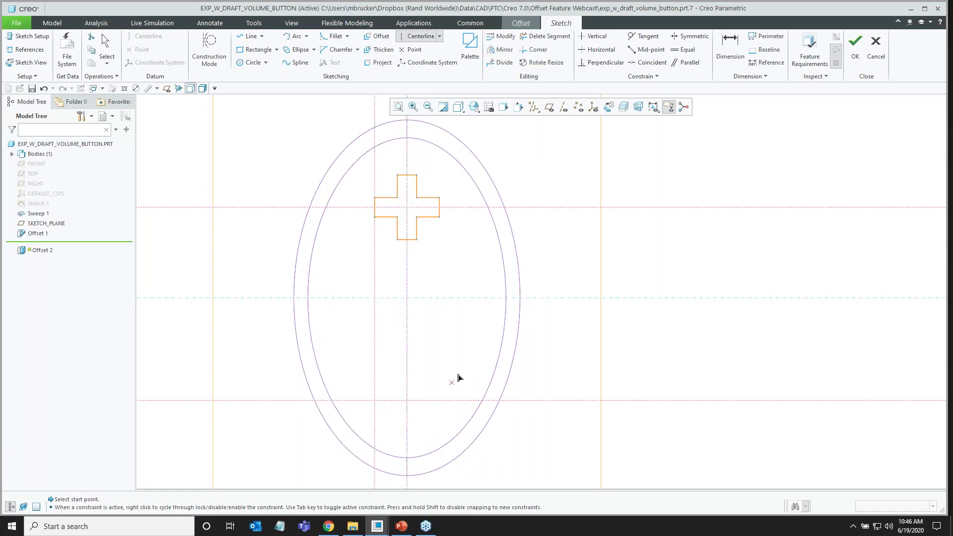
left_click(501, 400)
middle_click(501, 400)
Sketch a rectangle about 20.8 tall, symmetric about the lower horizontal centerline and spanning the cross's full width.
scroll(448, 449, "up", 2)
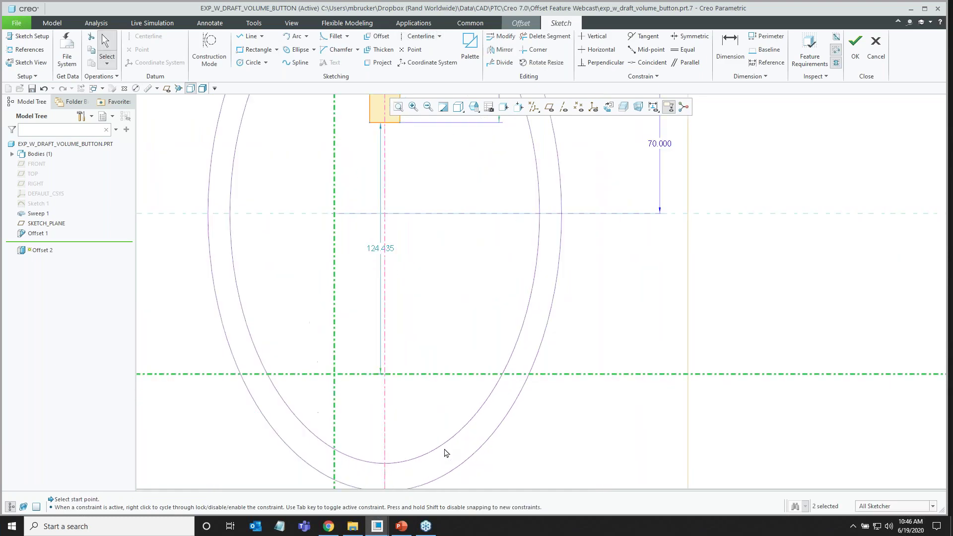
right_click(600, 291)
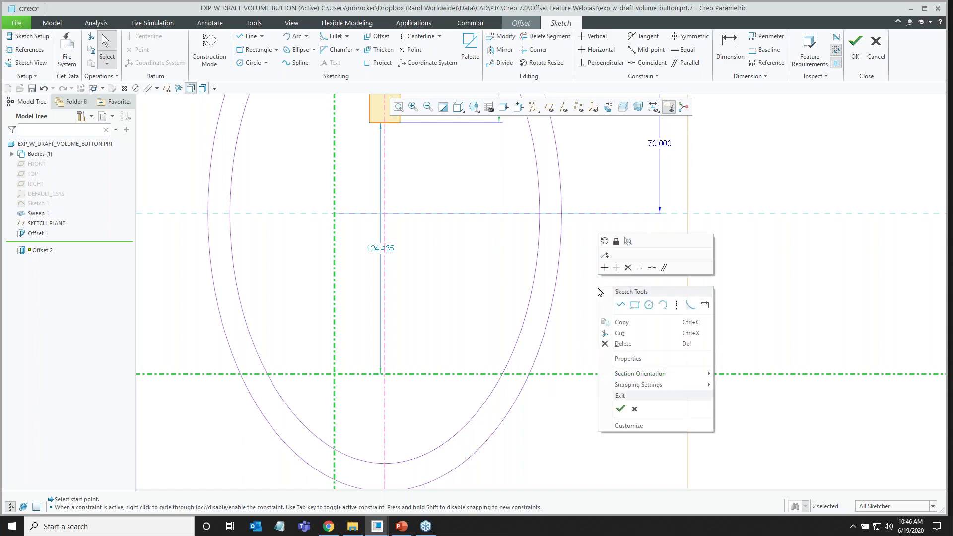
left_click(638, 308)
scroll(423, 405, "up", 1)
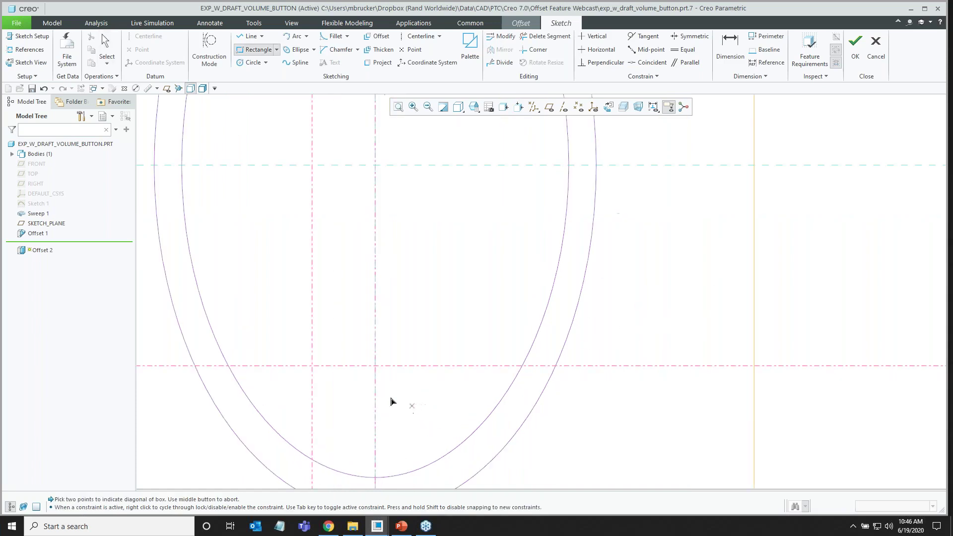
left_click(312, 339)
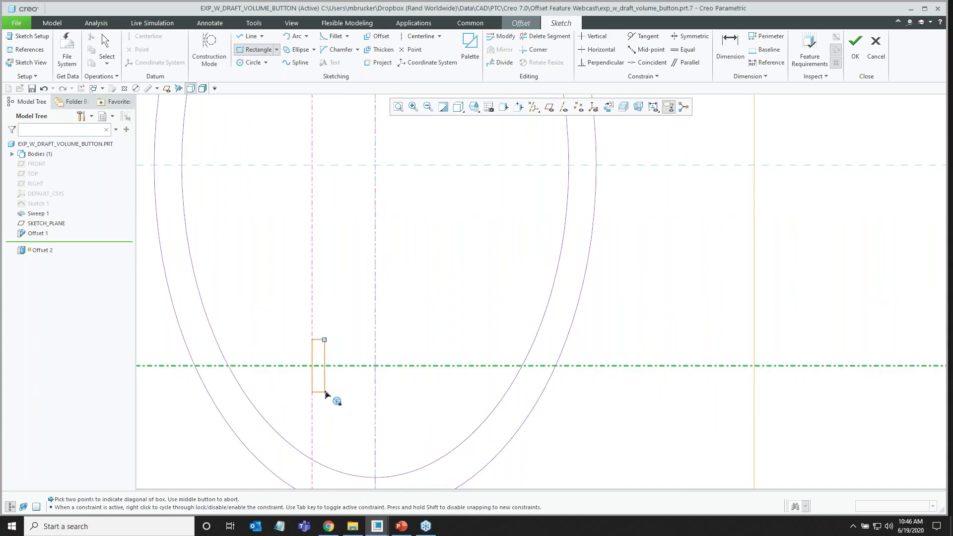
scroll(365, 397, "down", 2)
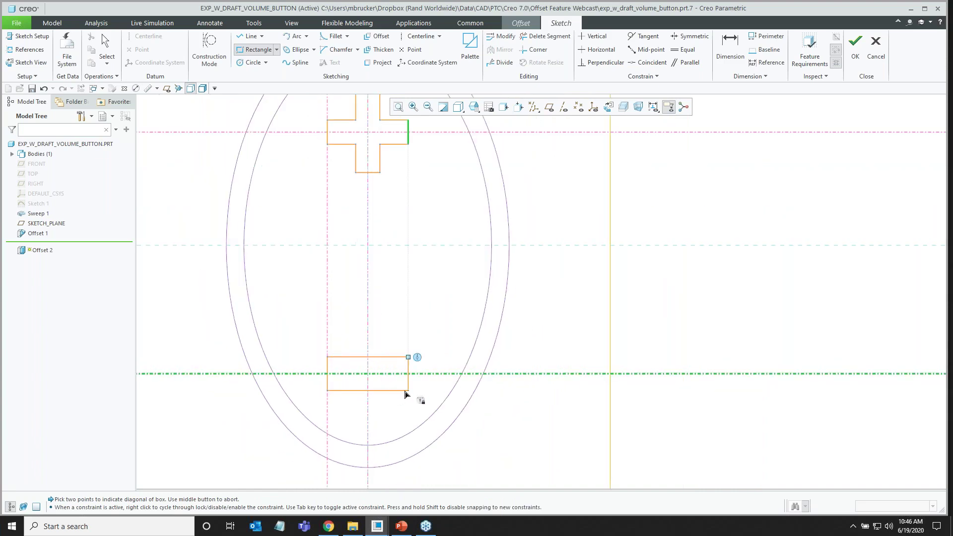
left_click(407, 401)
middle_click(412, 393)
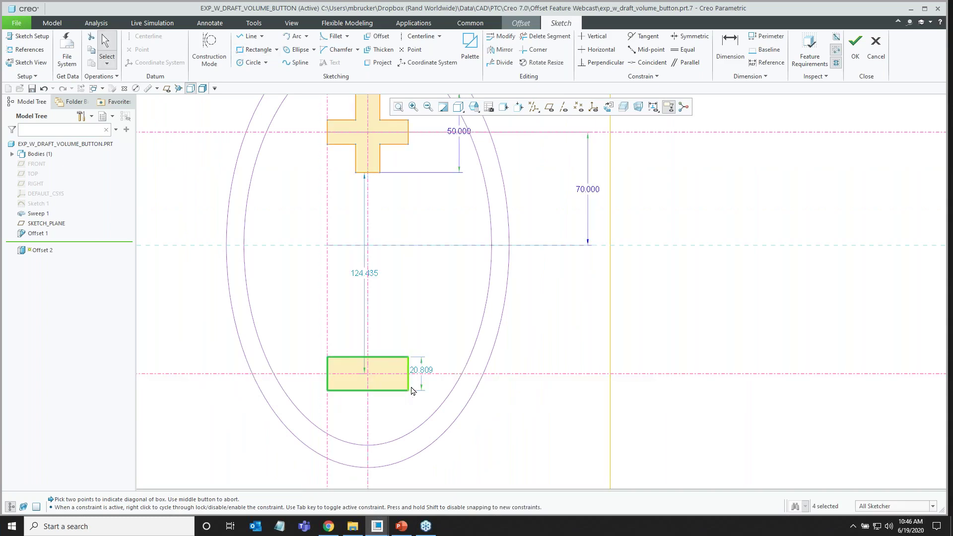
Constrain the rectangle's right edge to equal the length of the cross's right arm end.
scroll(389, 368, "down", 1)
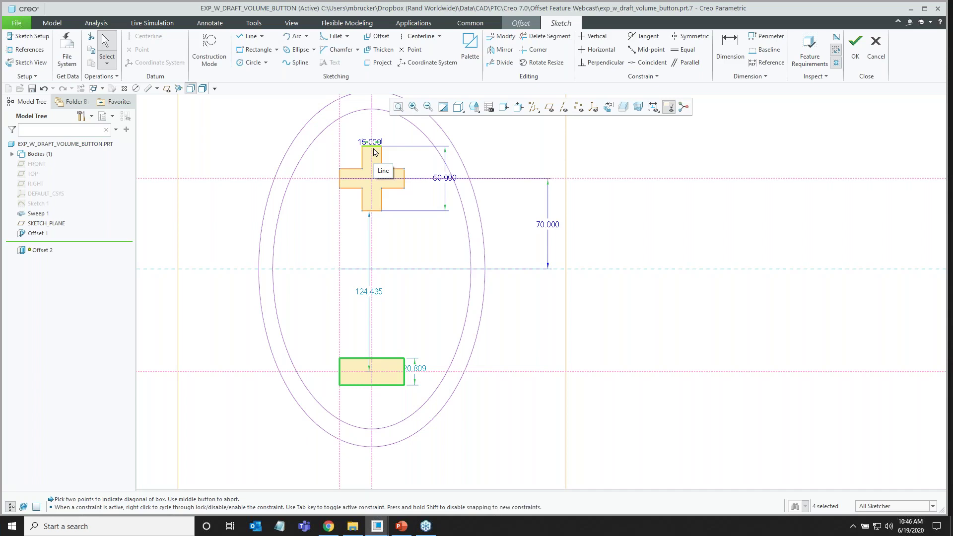
left_click(520, 149)
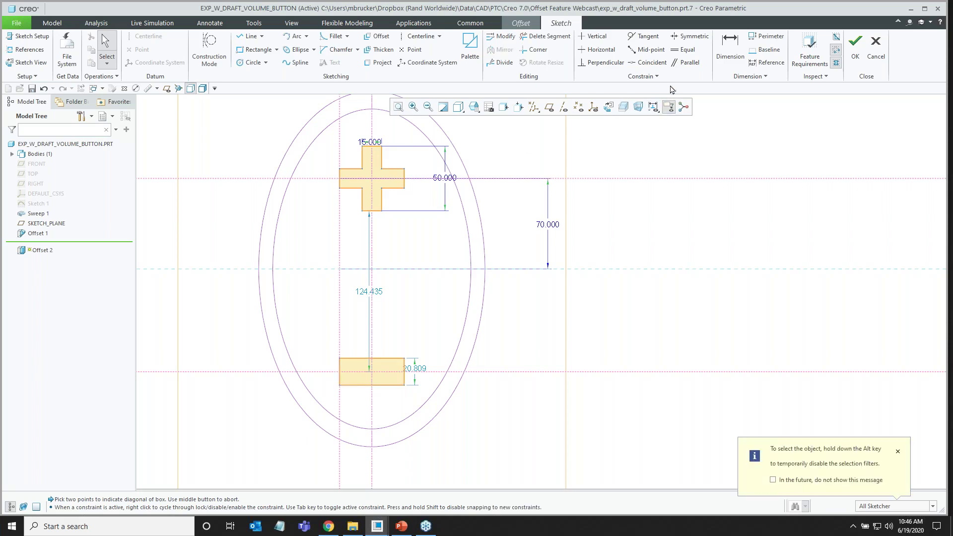
left_click(684, 49)
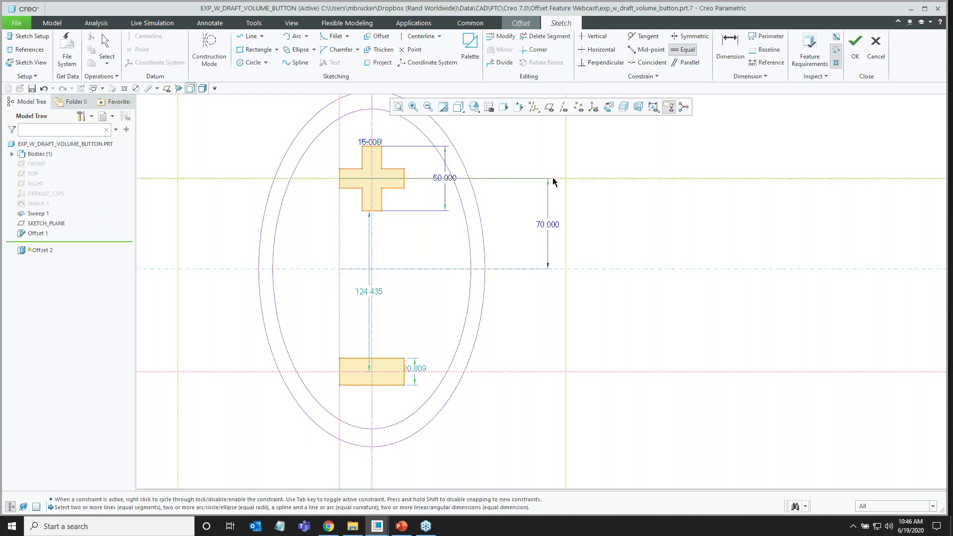
left_click(405, 382)
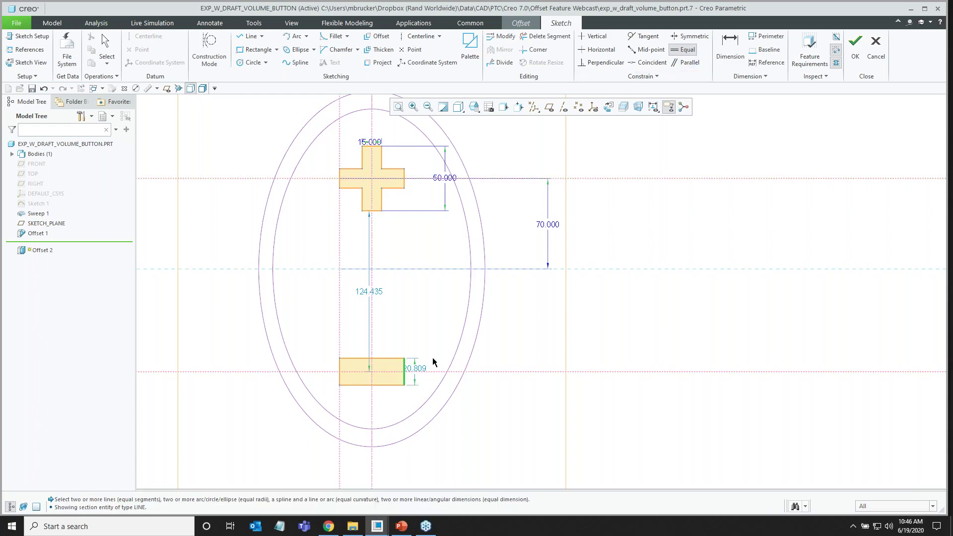
left_click(405, 186)
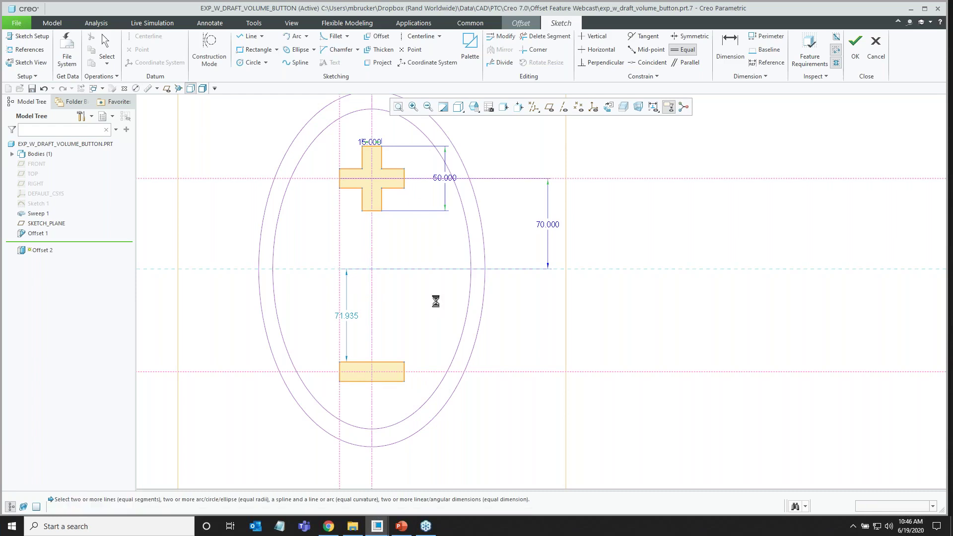
Dimension the lower horizontal centerline from the horizontal reference with a distance of 70.
left_click(730, 48)
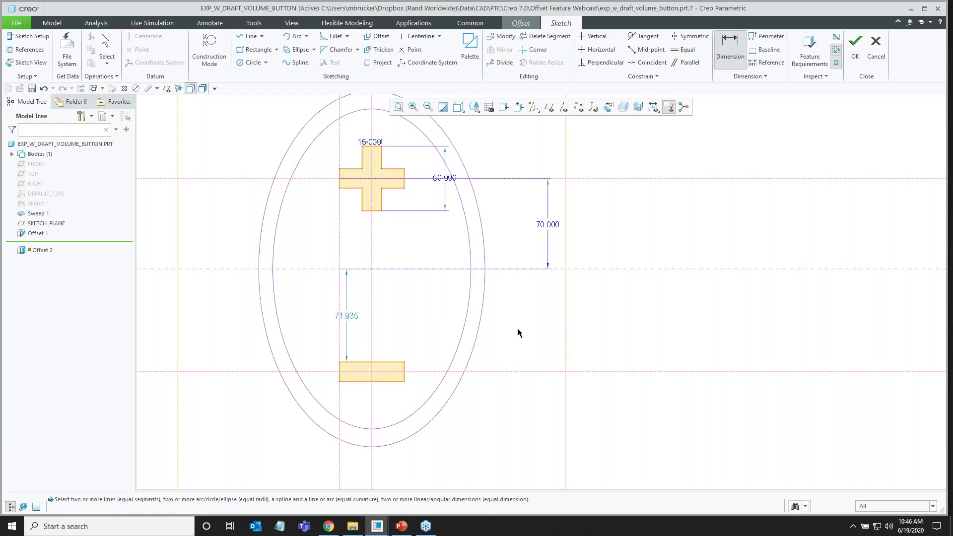
left_click(511, 269)
left_click(521, 371)
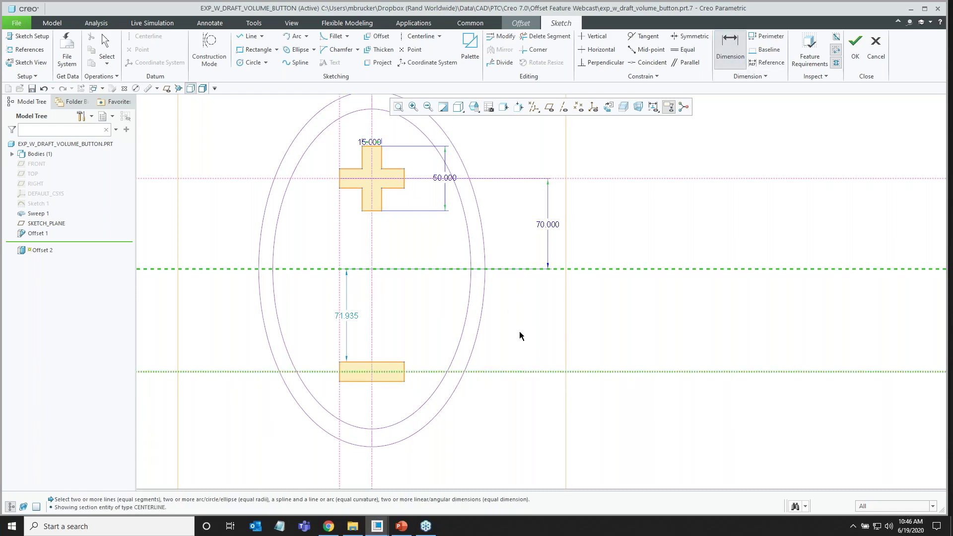
middle_click(519, 329)
type("70")
key("Return")
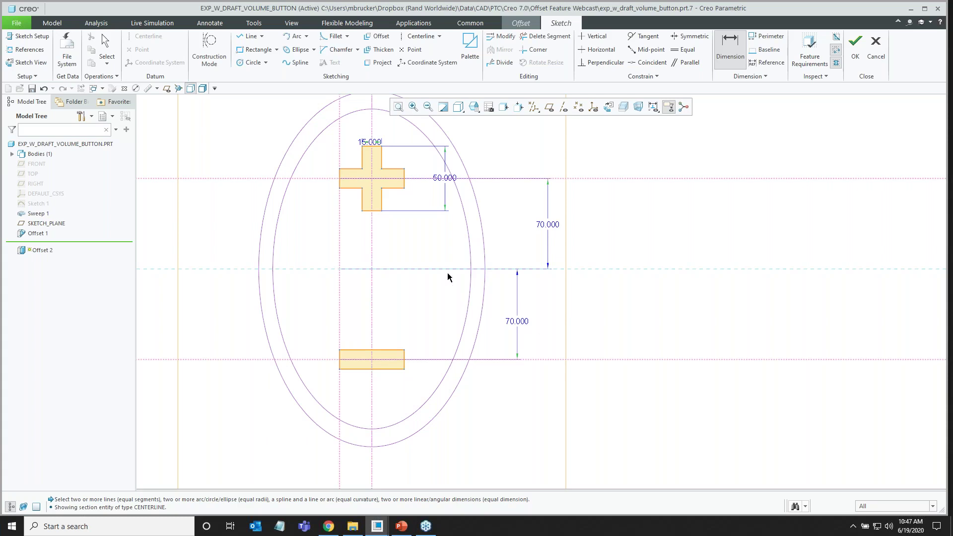
Accept the plus and minus sketch and reverse the Expand offset direction so the symbols are recessed into the button.
scroll(446, 272, "down", 4)
mouse_move(436, 281)
middle_mouse_down()
mouse_move(431, 220)
mouse_move(418, 220)
mouse_move(407, 244)
middle_mouse_up()
scroll(421, 246, "up", 3)
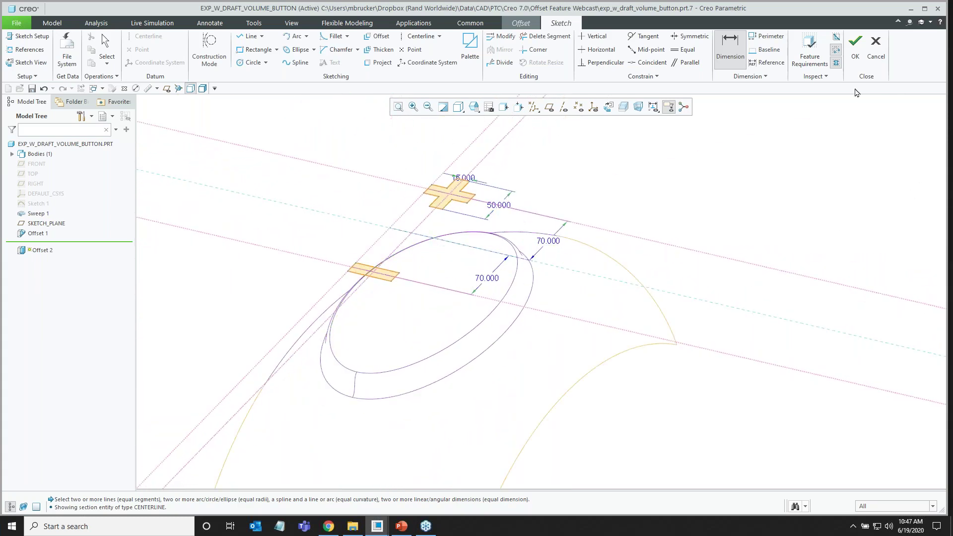
left_click(855, 47)
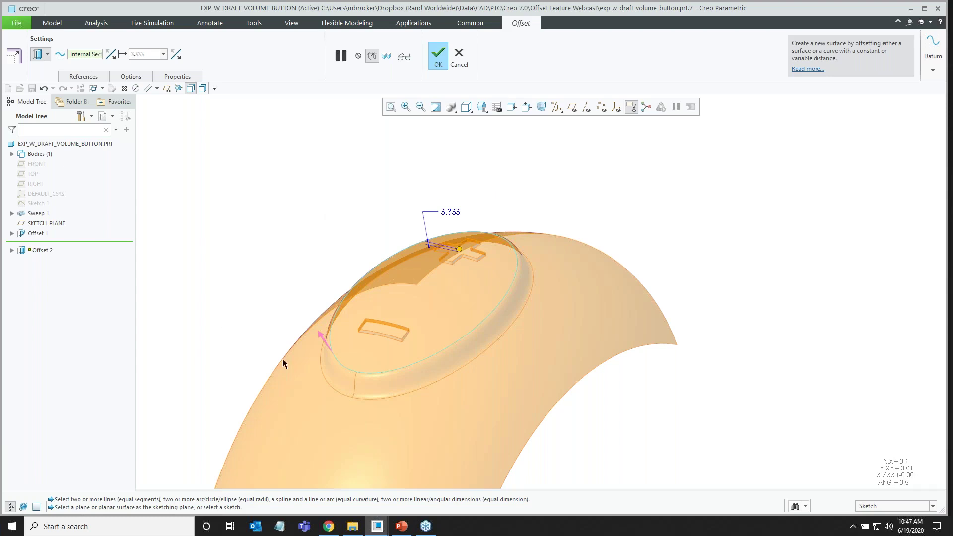
left_click(322, 338)
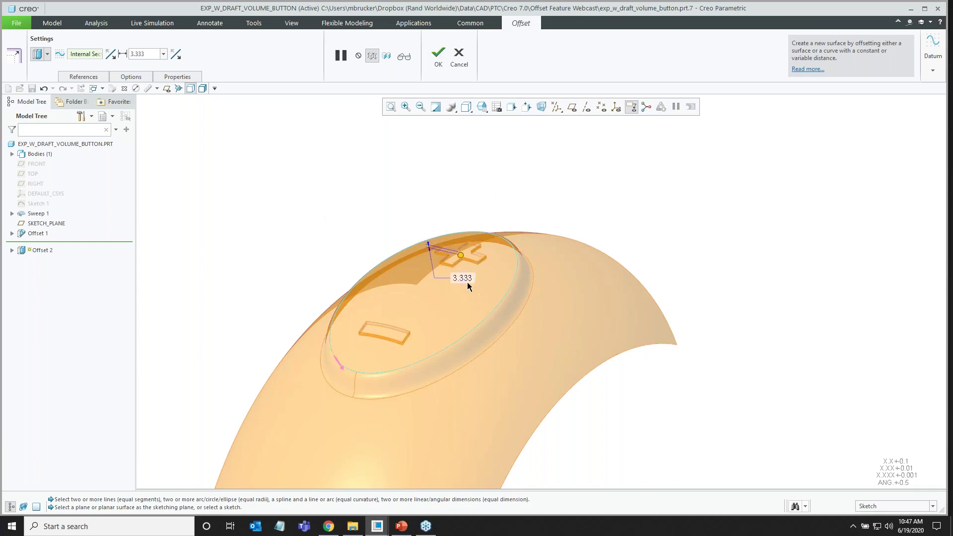
Complete the Expand offset with a distance of 3 and display the model shaded with edges.
type("3")
key("Return")
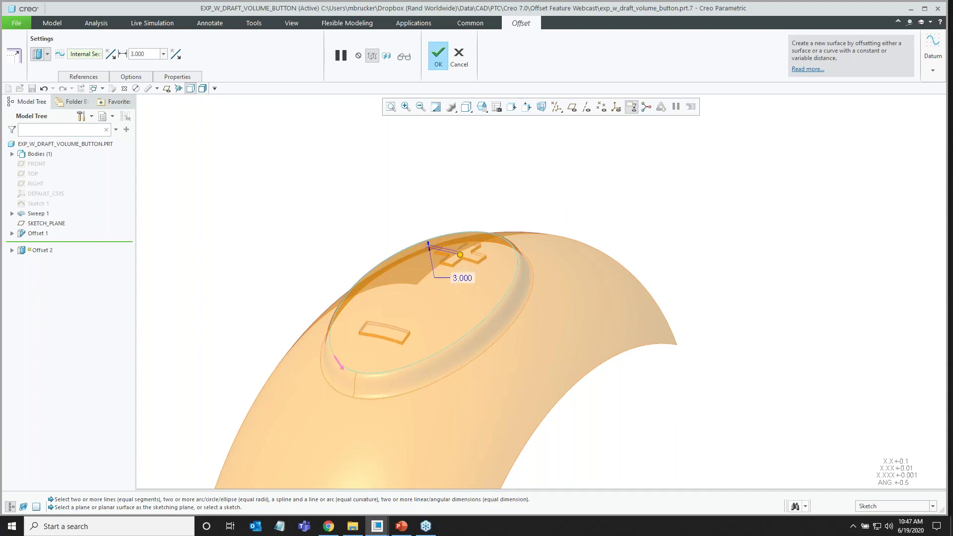
left_click(438, 56)
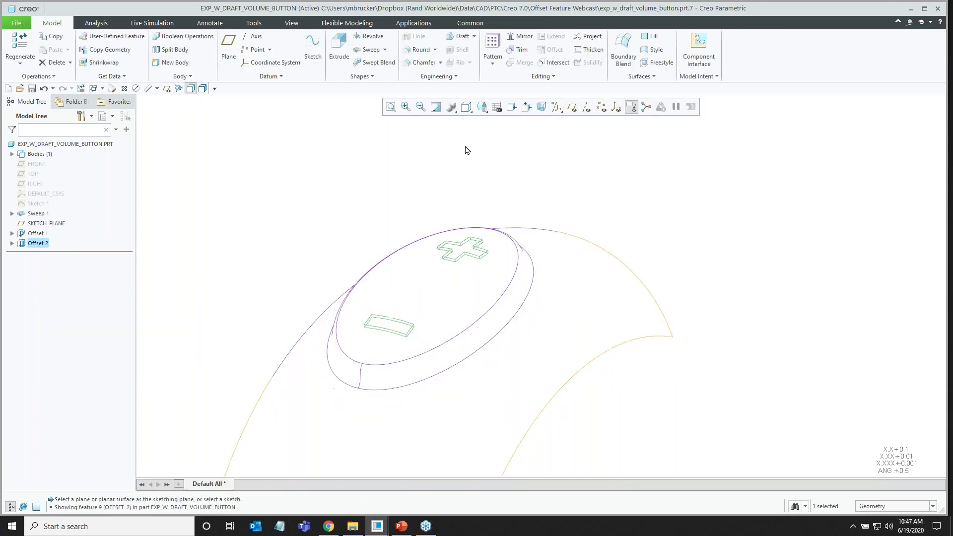
left_click(202, 88)
scroll(346, 164, "down", 2)
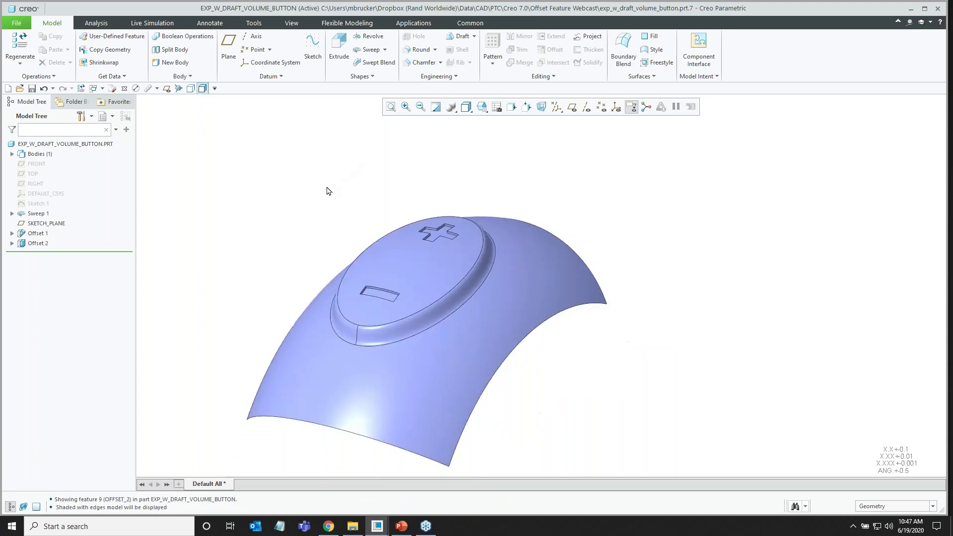
Open Section 1 of Offset 2 for editing, examine its sketch and the Text tool, and quit without changes.
left_click(12, 244)
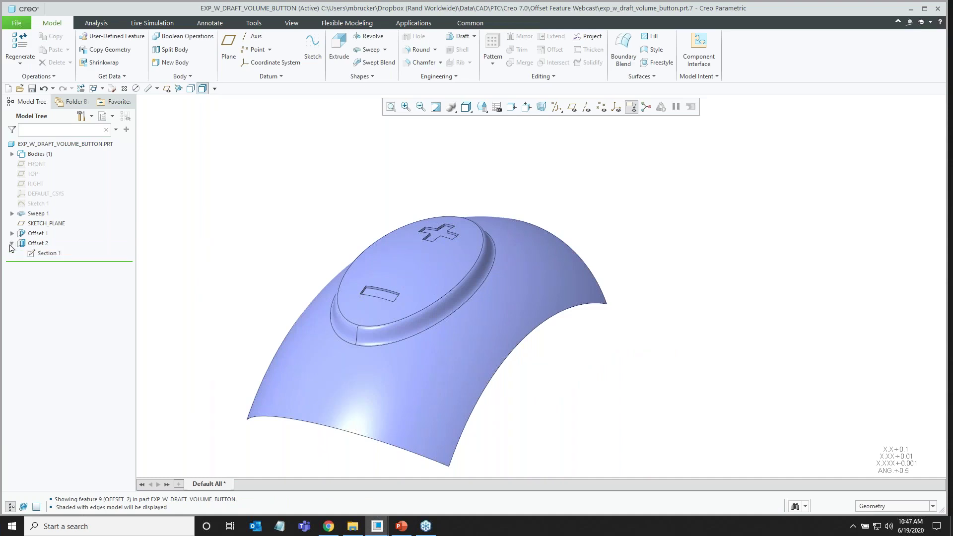
left_click(48, 254)
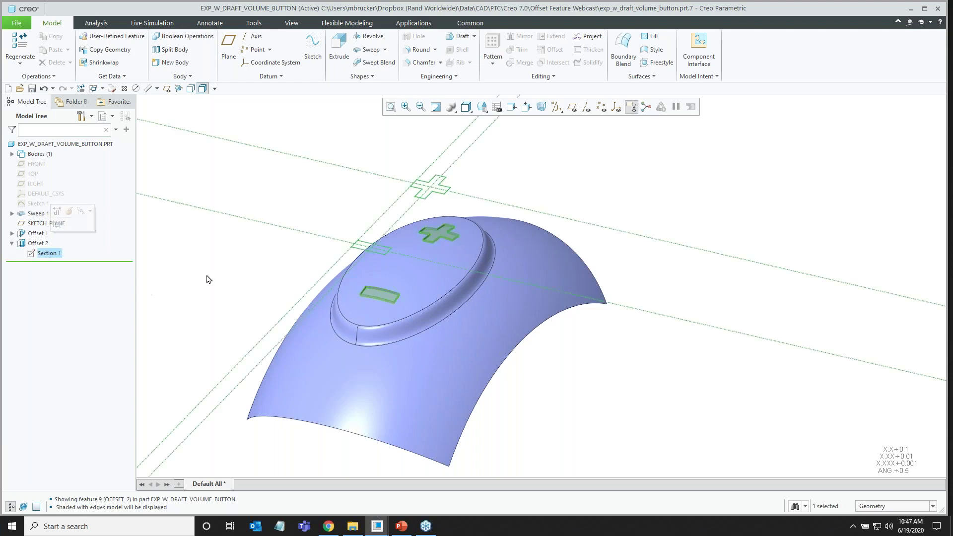
right_click(48, 253)
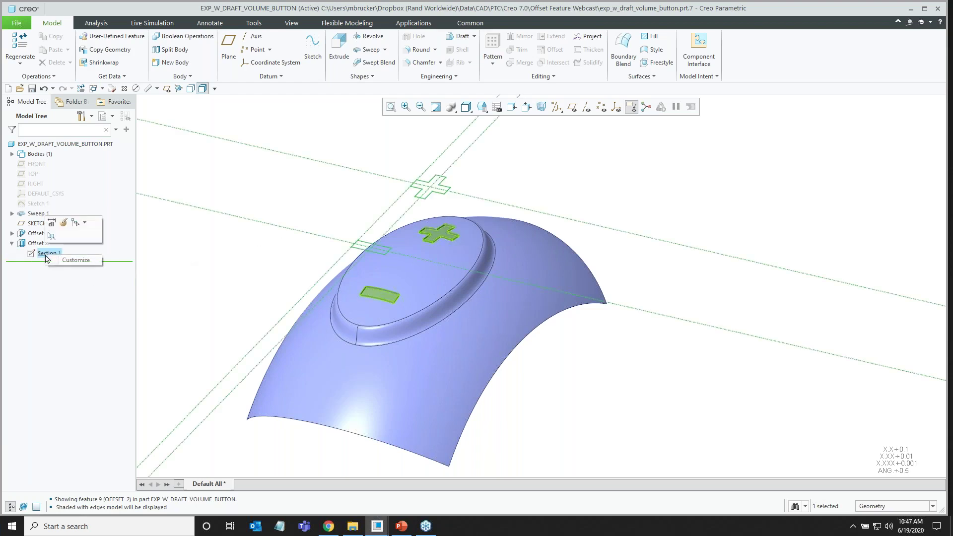
left_click(64, 227)
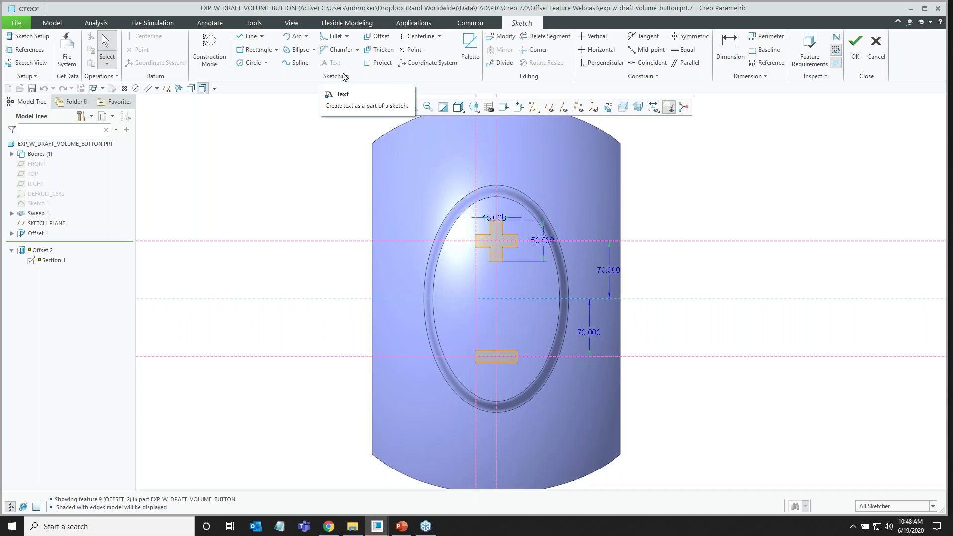
middle_click_drag(455, 296, 398, 202)
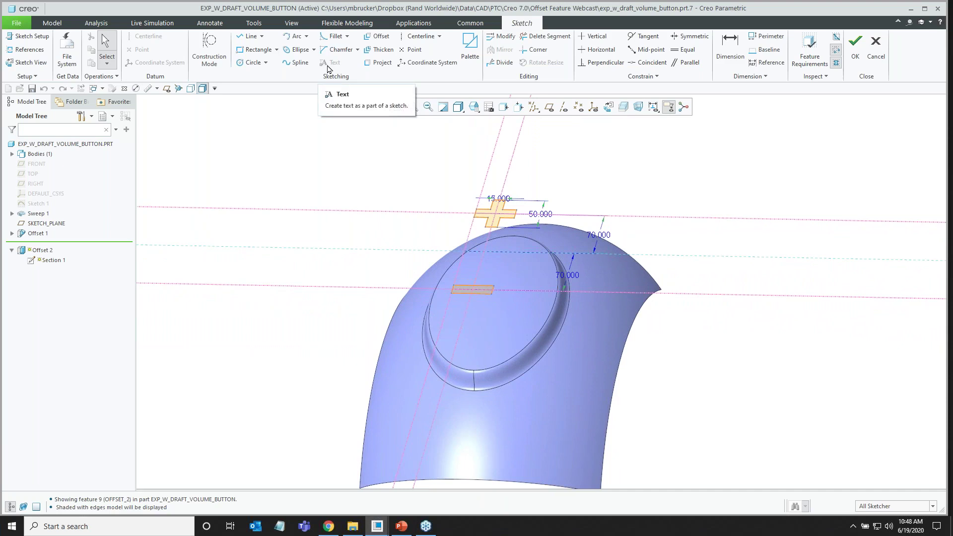
left_click(877, 46)
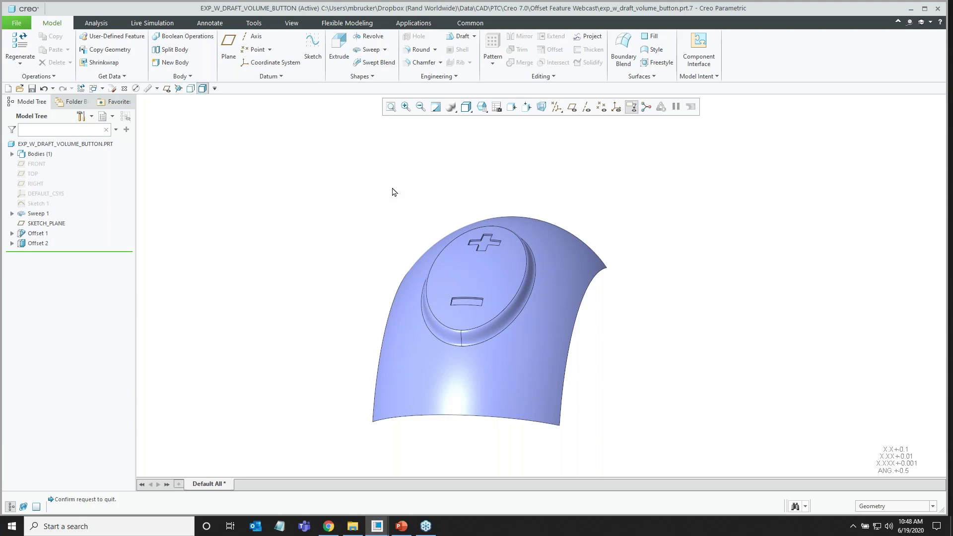
Start a sketch on SKETCH_PLANE with the datum planes hidden and the model shown as wireframe without hidden lines.
scroll(361, 196, "down", 1)
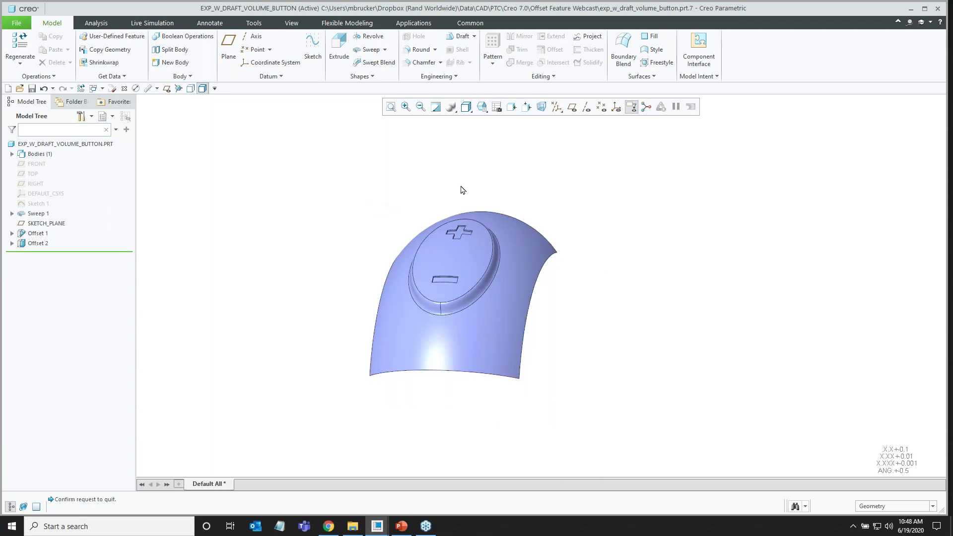
left_click(572, 108)
left_click(540, 180)
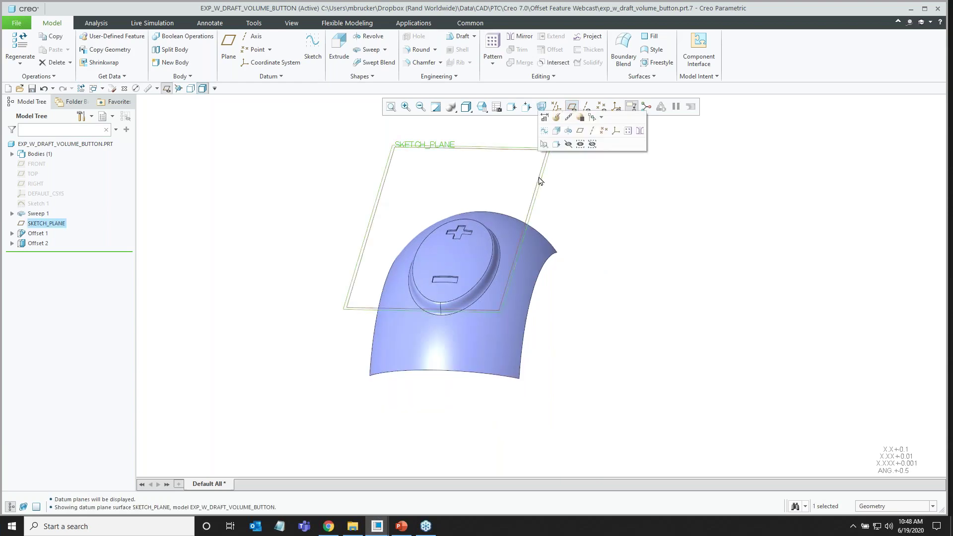
left_click(544, 130)
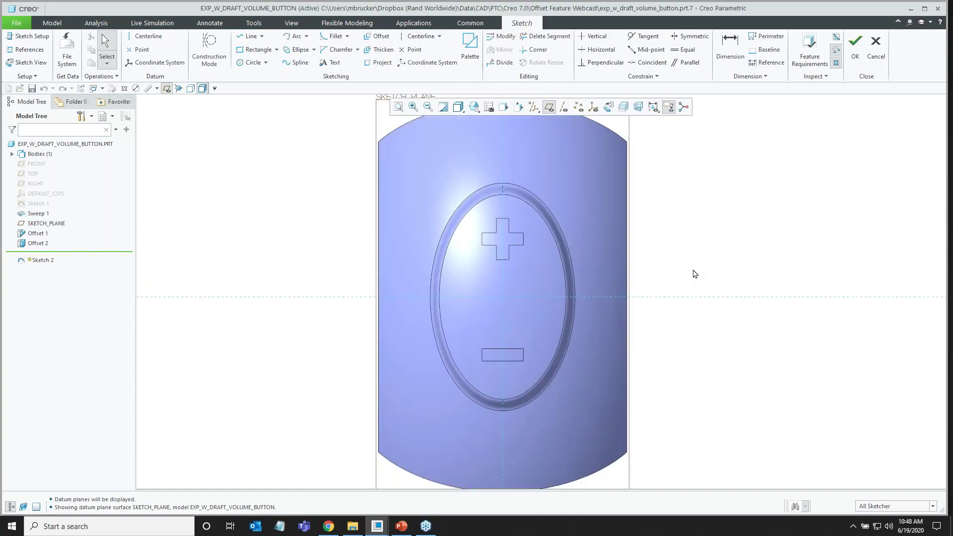
left_click(549, 108)
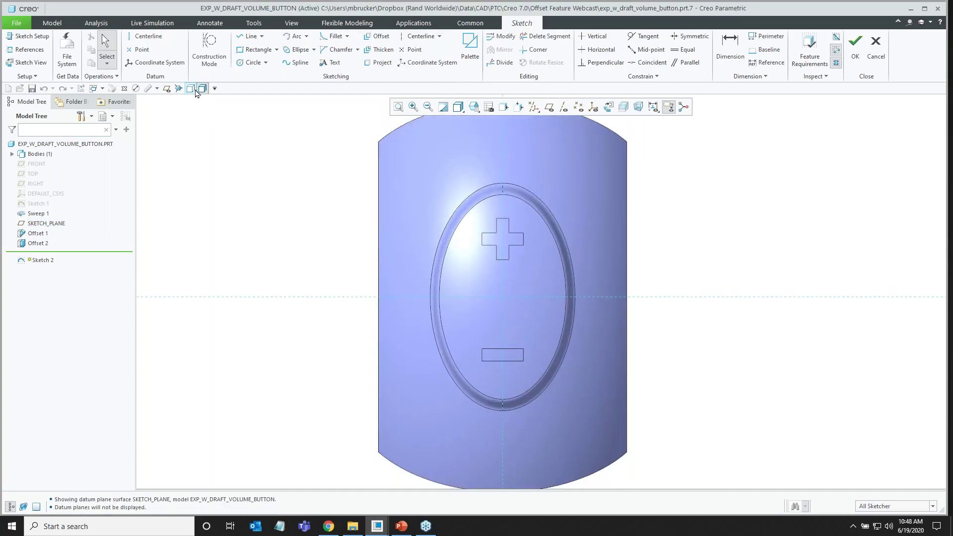
left_click(191, 88)
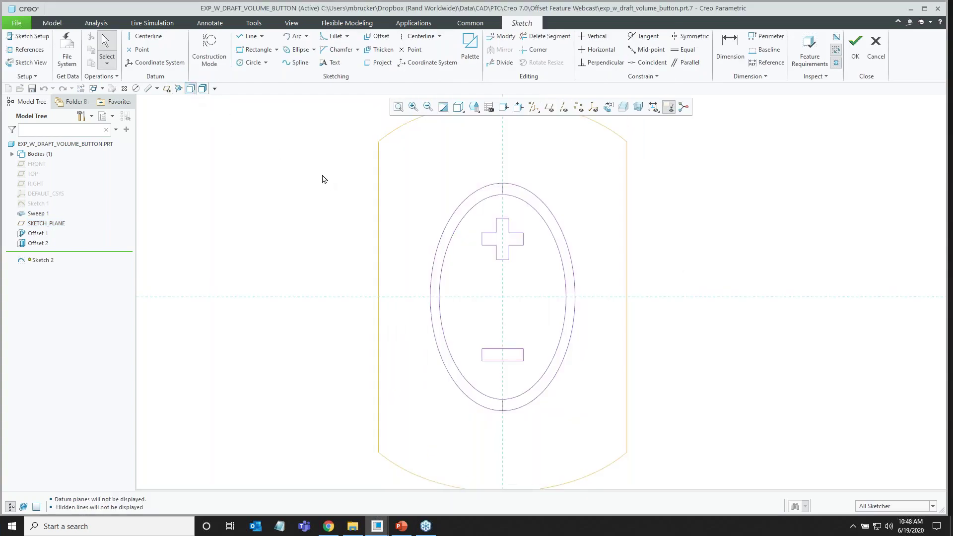
Add the sketch text VOLUME between the plus and minus symbols, about 34.5 high and starting about 68 left of the vertical reference.
left_click(329, 62)
scroll(493, 315, "down", 2)
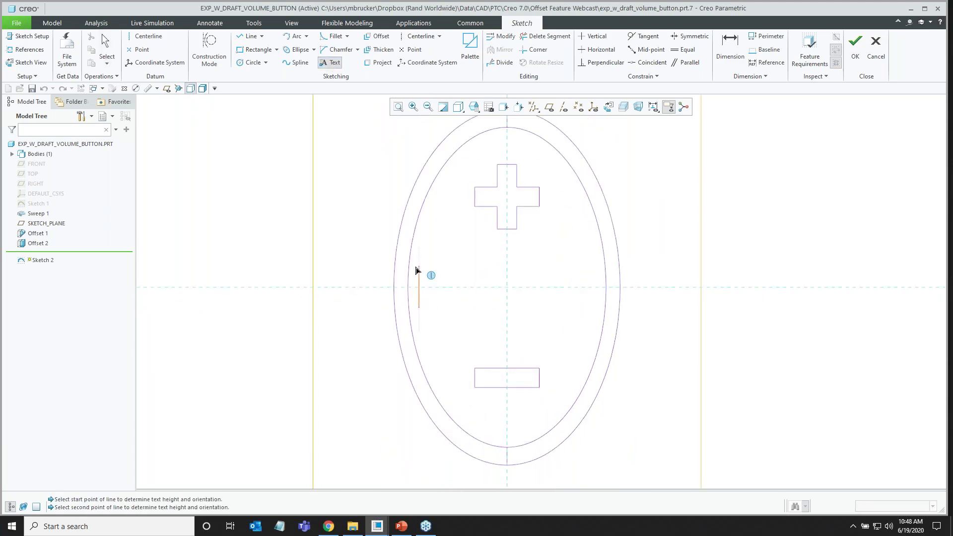
left_click(418, 262)
left_click_drag(427, 129, 168, 125)
left_click(230, 203)
left_click_drag(297, 284, 299, 431)
left_click(263, 456)
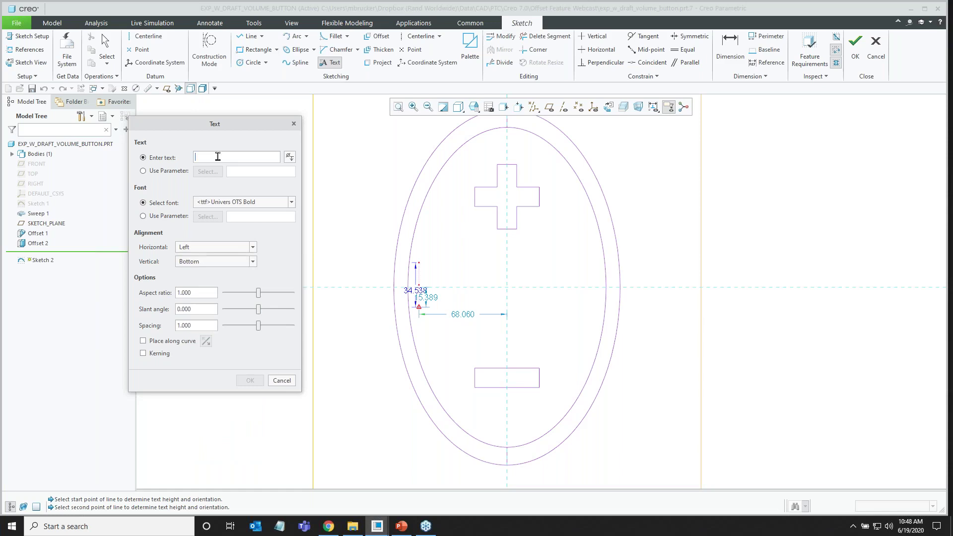
type("VOLUME")
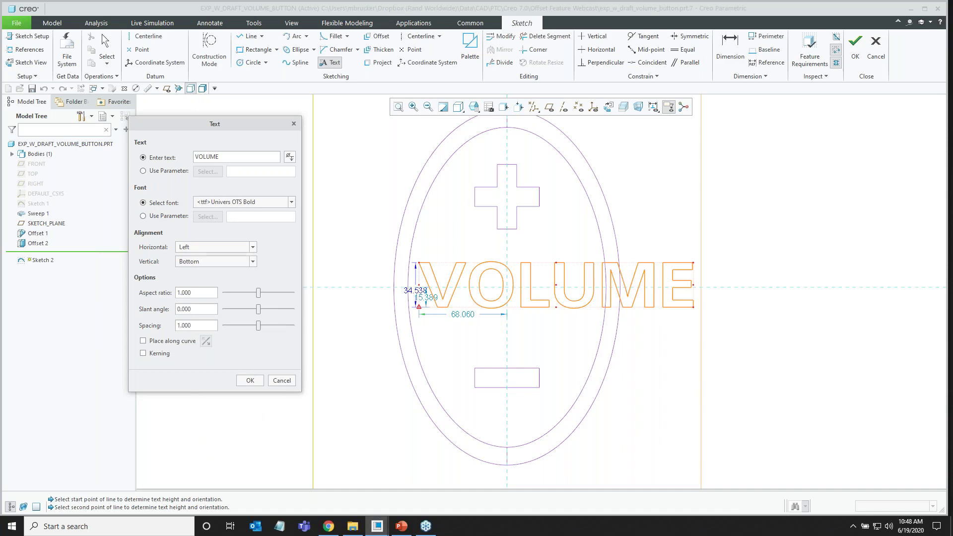
left_click(251, 381)
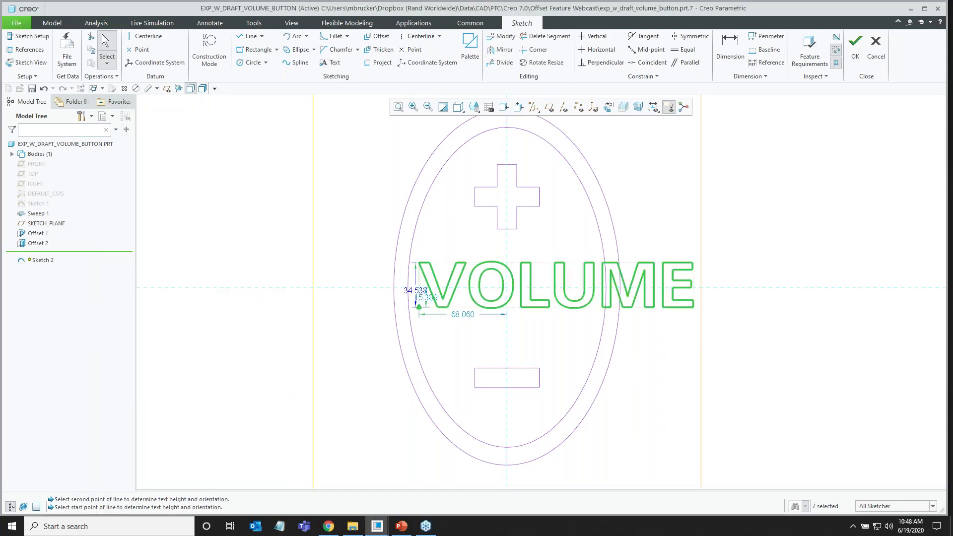
Set the VOLUME text height to 24 and its start point's distance from the horizontal reference to 12.
left_click(411, 290)
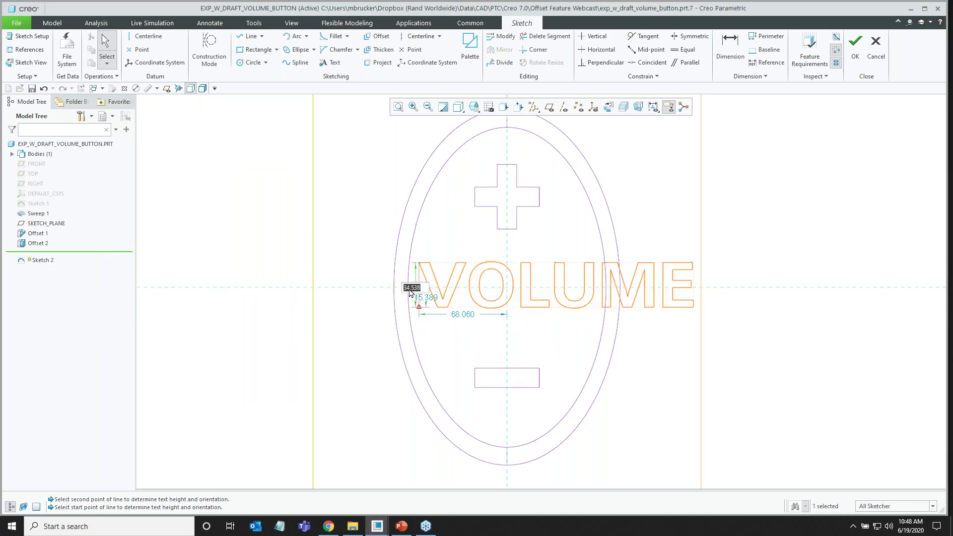
type("24")
key("Return")
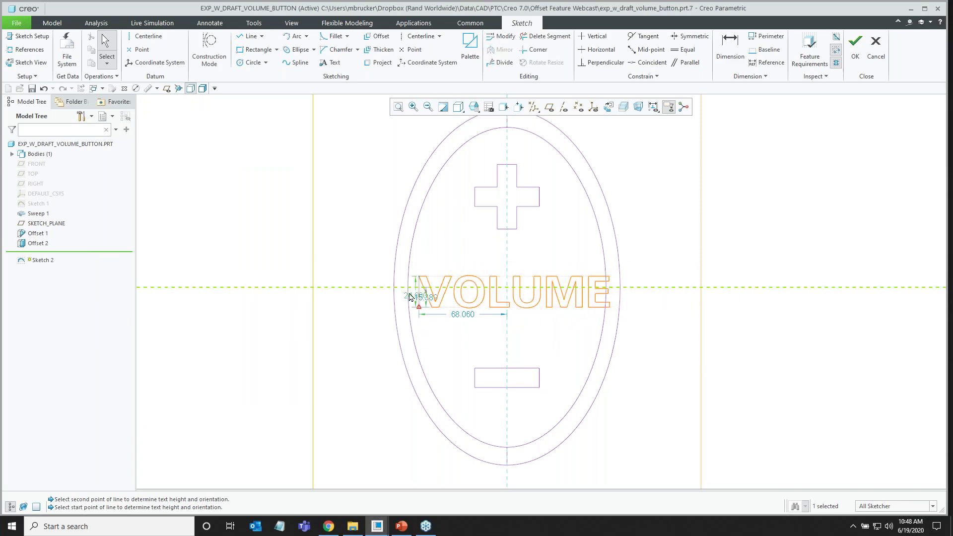
scroll(430, 297, "up", 5)
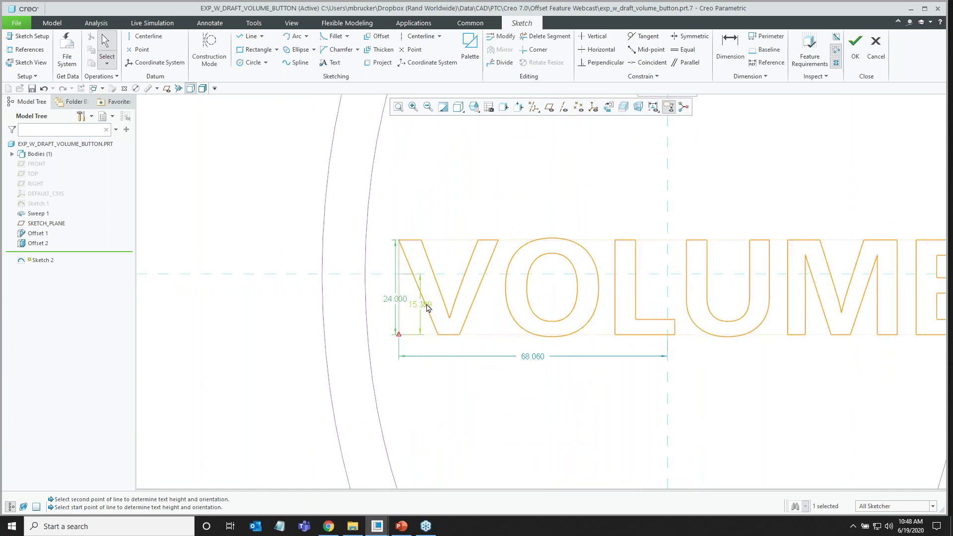
double_click(422, 305)
type("12")
key("Return")
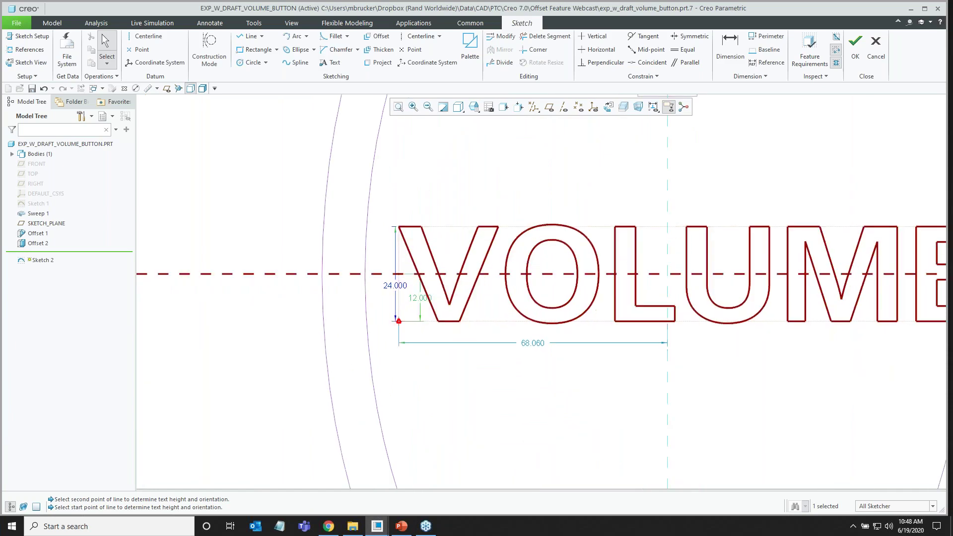
Set the text start point's distance from the vertical reference to 74 and accept the VOLUME sketch.
double_click(529, 344)
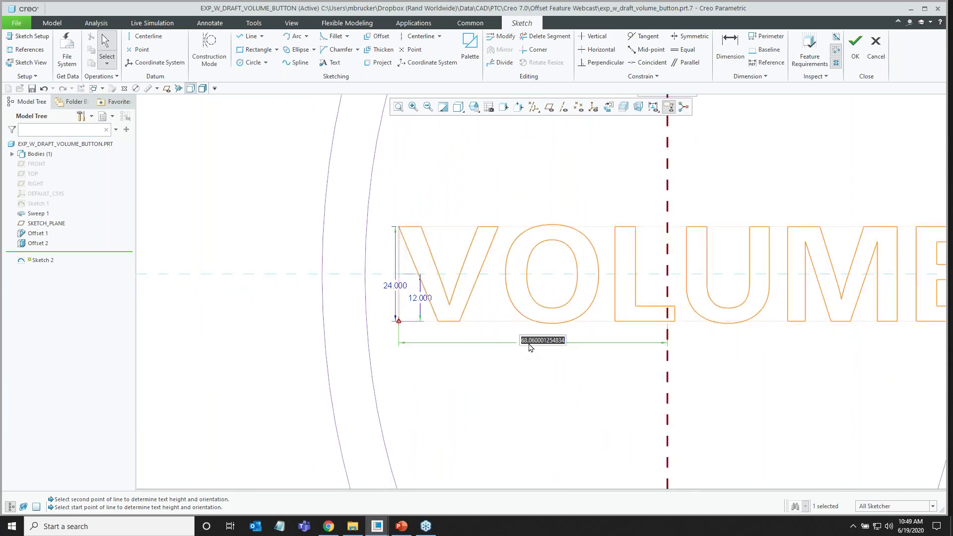
type("74")
key("Return")
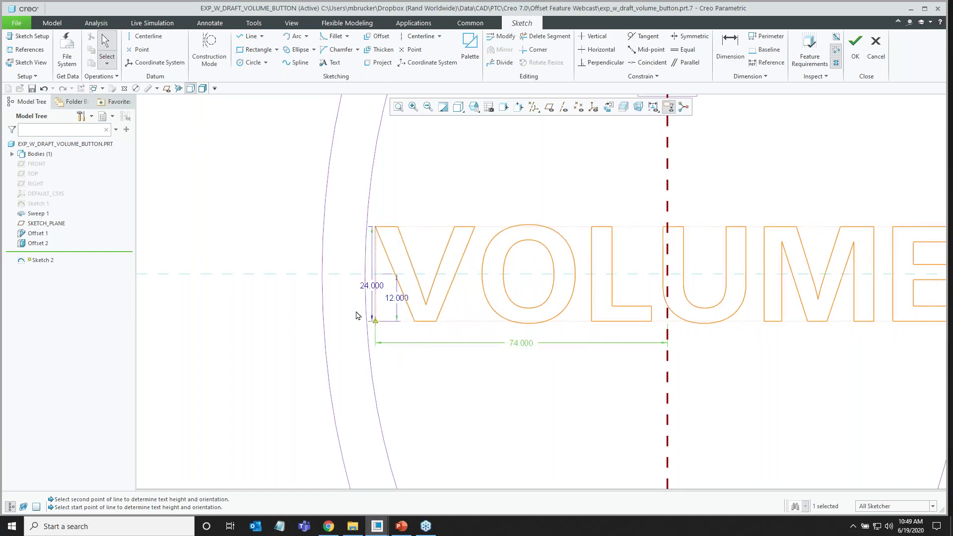
scroll(354, 316, "down", 3)
scroll(368, 252, "down", 2)
scroll(380, 273, "down", 2)
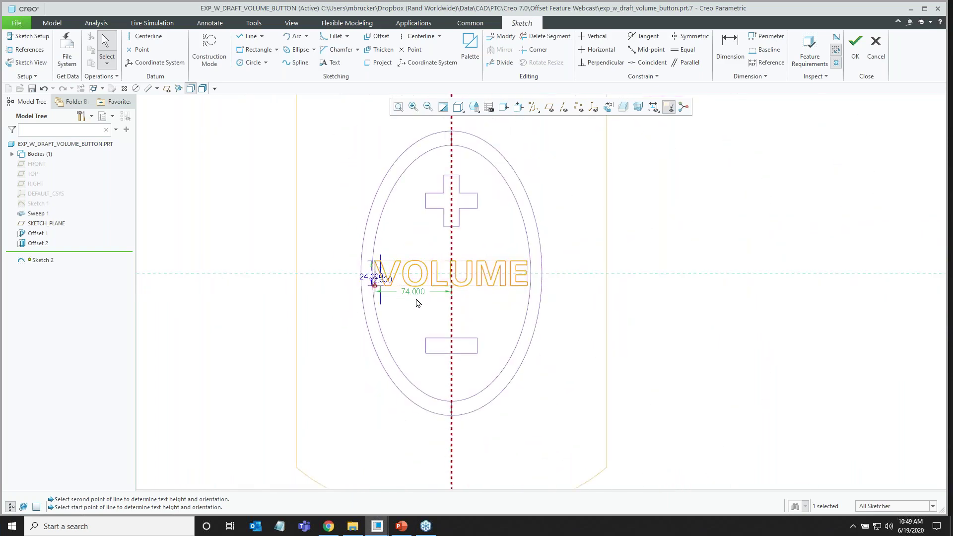
mouse_move(417, 295)
middle_mouse_down()
mouse_move(415, 266)
mouse_move(396, 260)
mouse_move(437, 234)
middle_mouse_up()
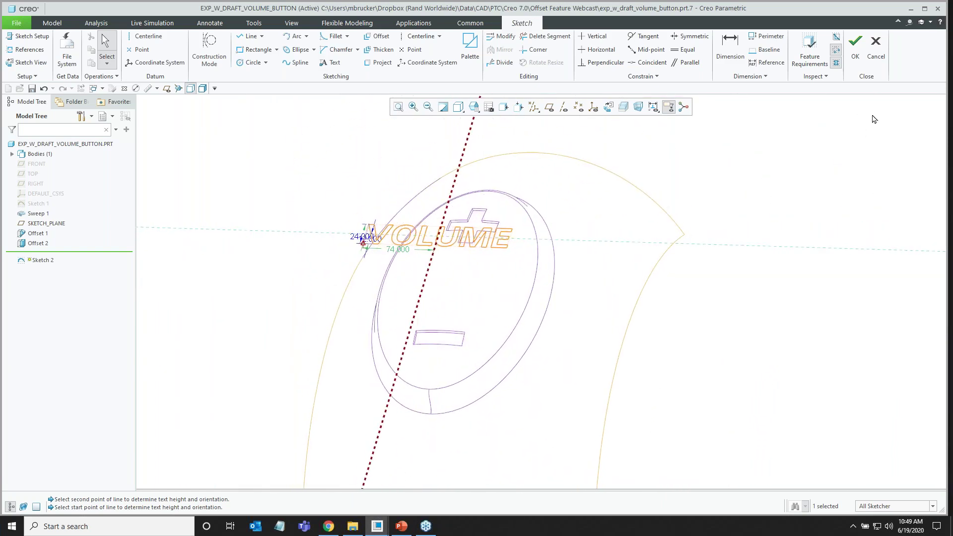
left_click(855, 43)
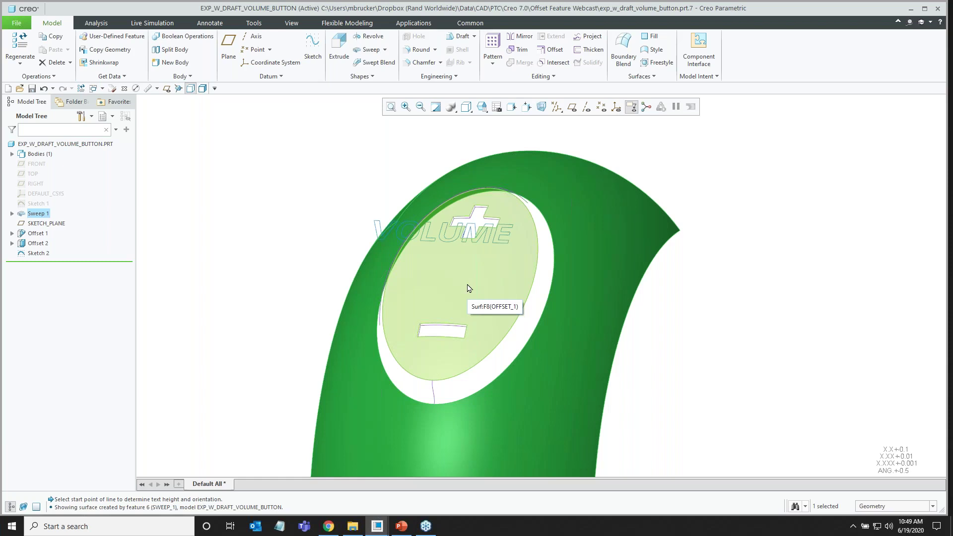
Start an Offset on the button's top surface and change its type to Expand.
scroll(290, 160, "up", 3)
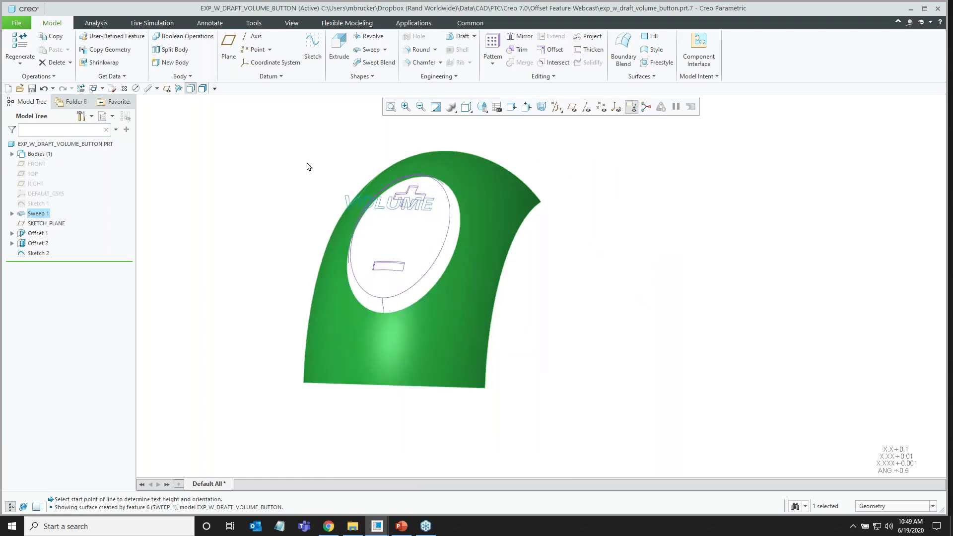
left_click(550, 249)
left_click(409, 246)
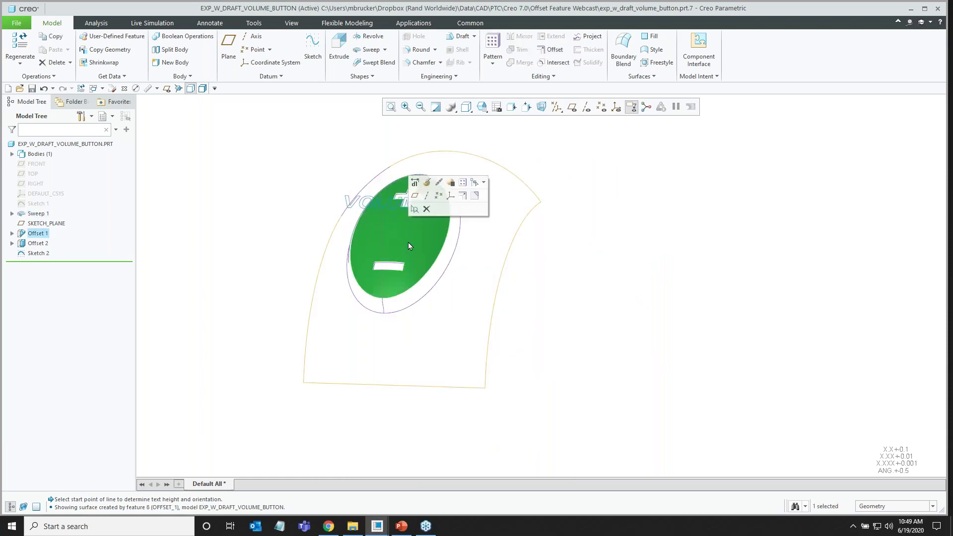
left_click(463, 195)
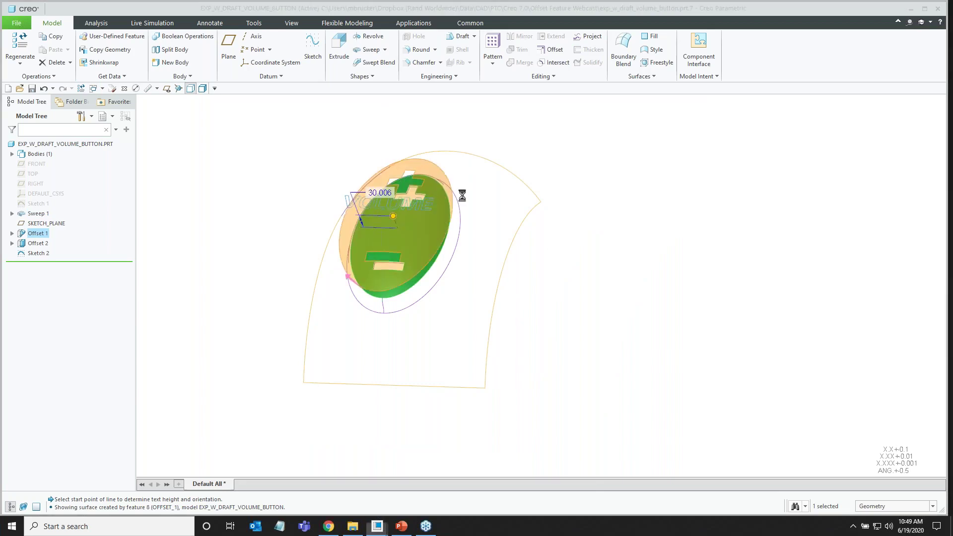
left_click(47, 54)
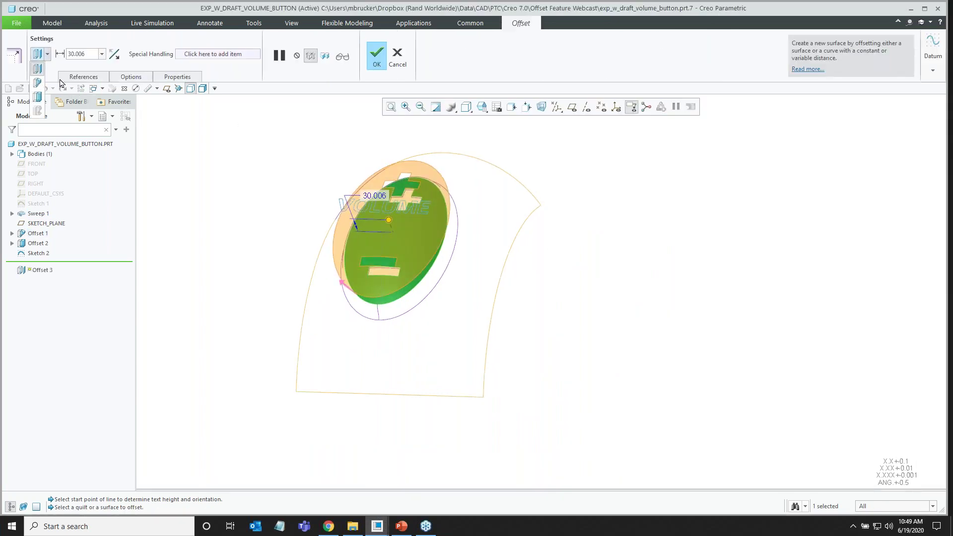
left_click(38, 98)
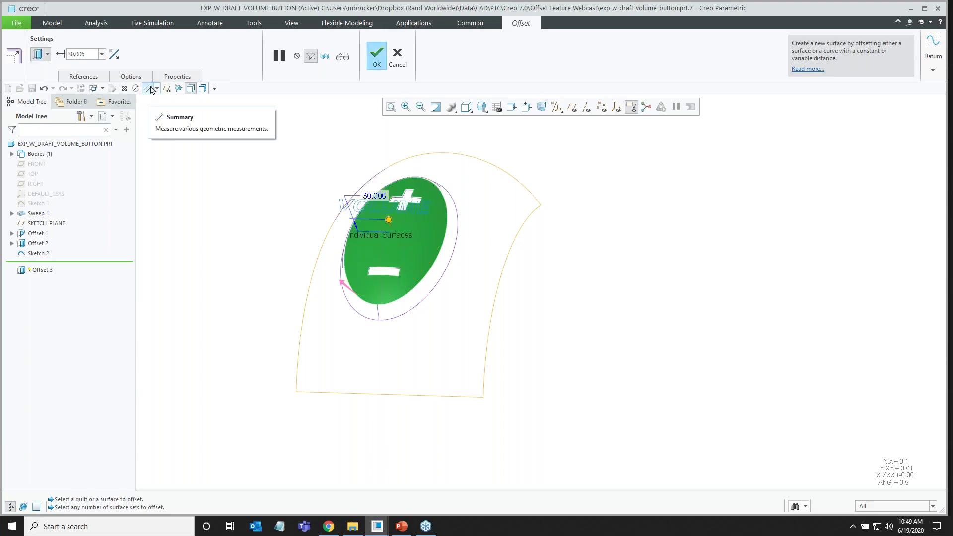
Limit the Expand offset to a sketched region and open a new internal sketch for it.
left_click(131, 77)
left_click(143, 149)
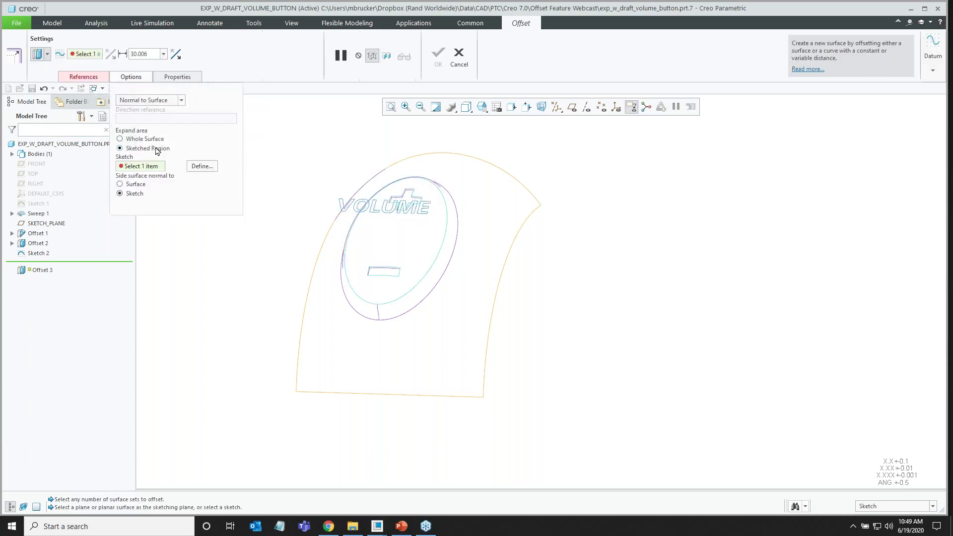
left_click(204, 167)
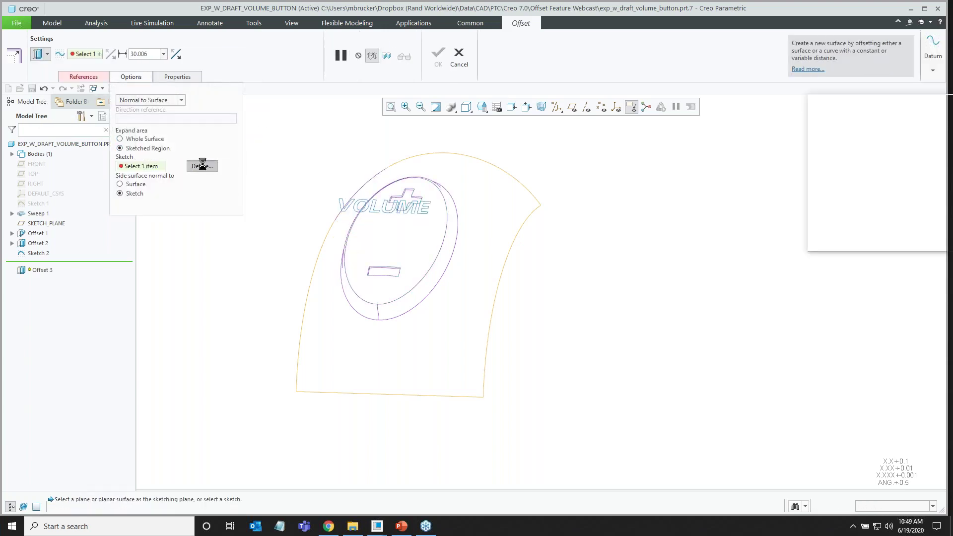
left_click(917, 157)
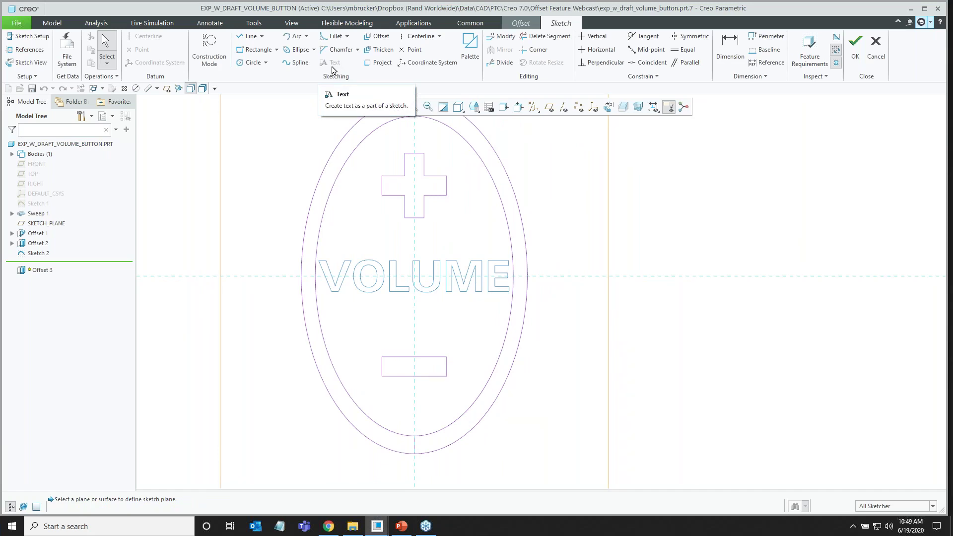
Project all loops of the VOLUME letters, including the inner O, into the offset's section sketch and accept it.
left_click(380, 63)
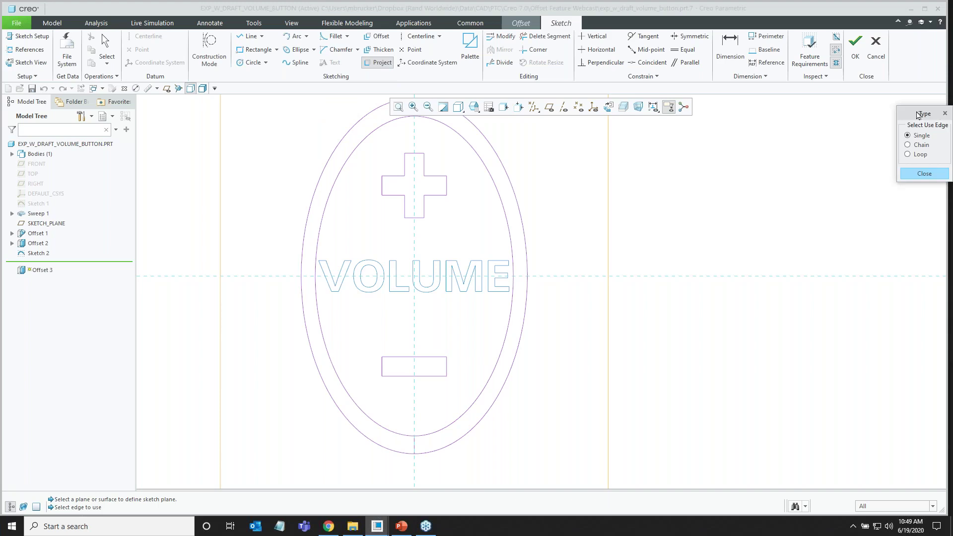
left_click_drag(919, 115, 546, 169)
left_click(551, 209)
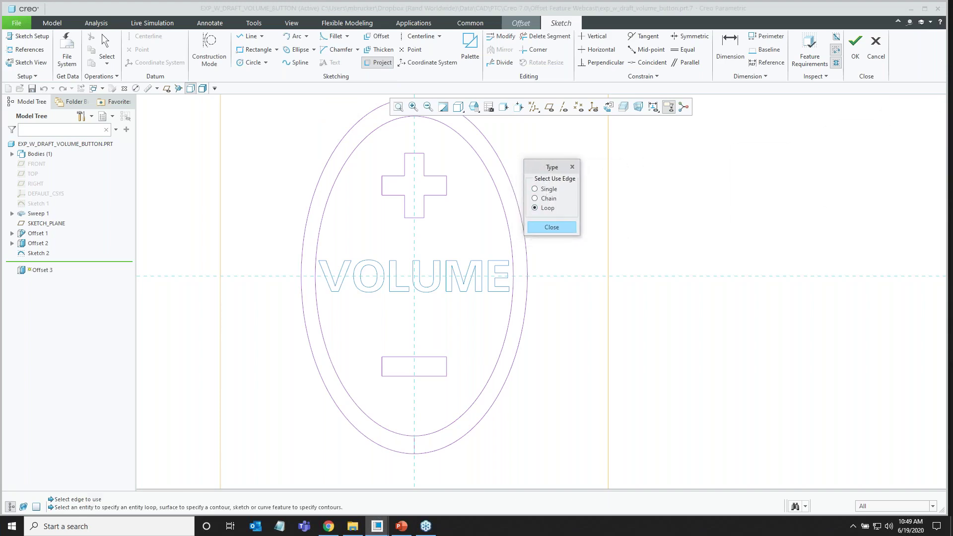
scroll(380, 308, "up", 3)
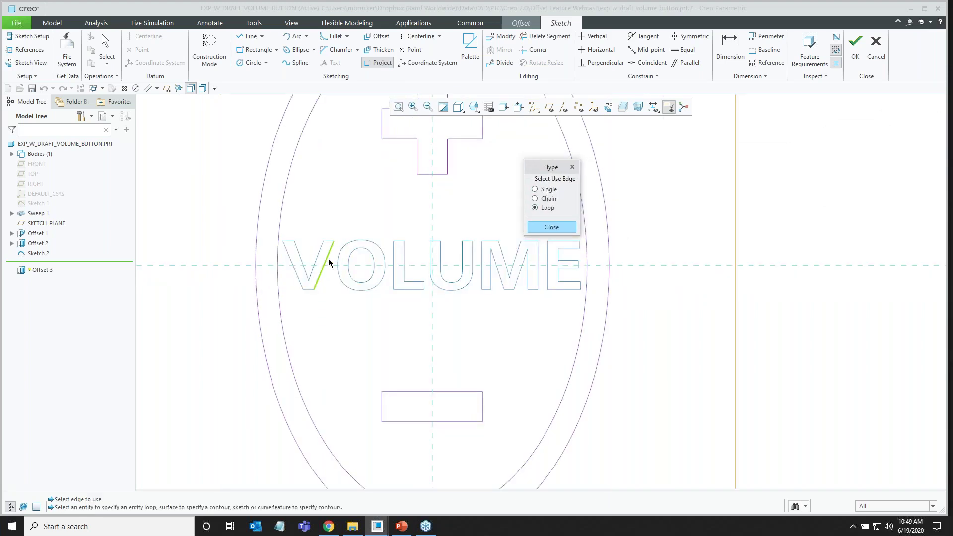
left_click(329, 262)
left_click(345, 260)
left_click(351, 259)
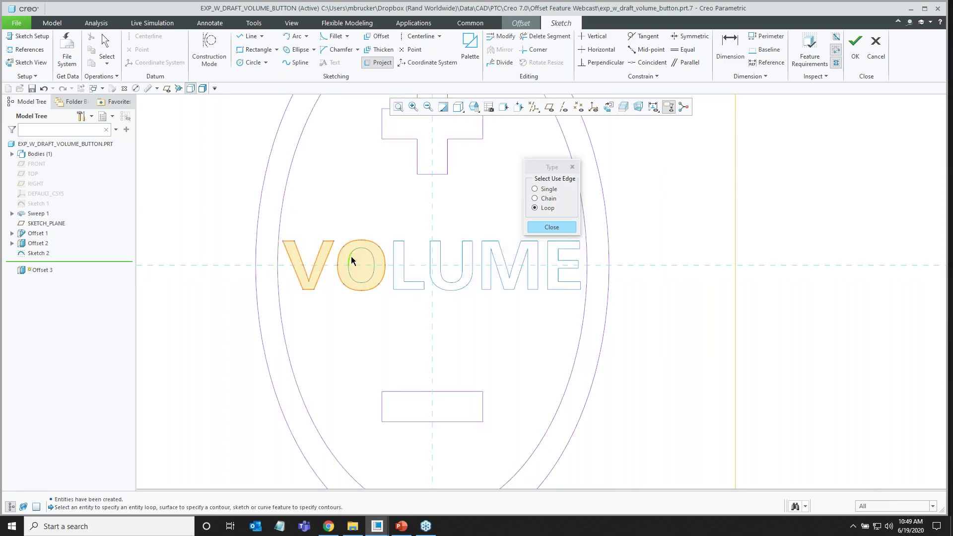
left_click(406, 263)
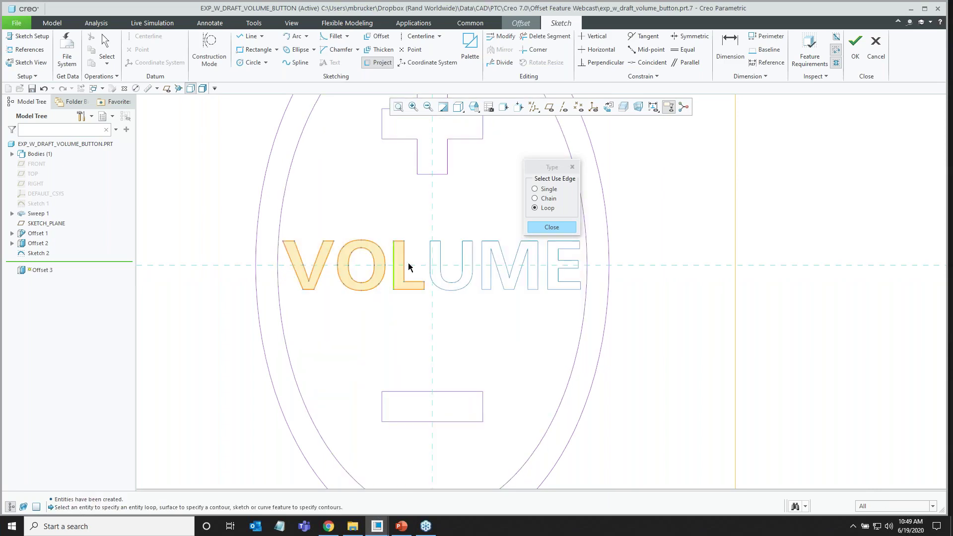
left_click(431, 261)
left_click(487, 270)
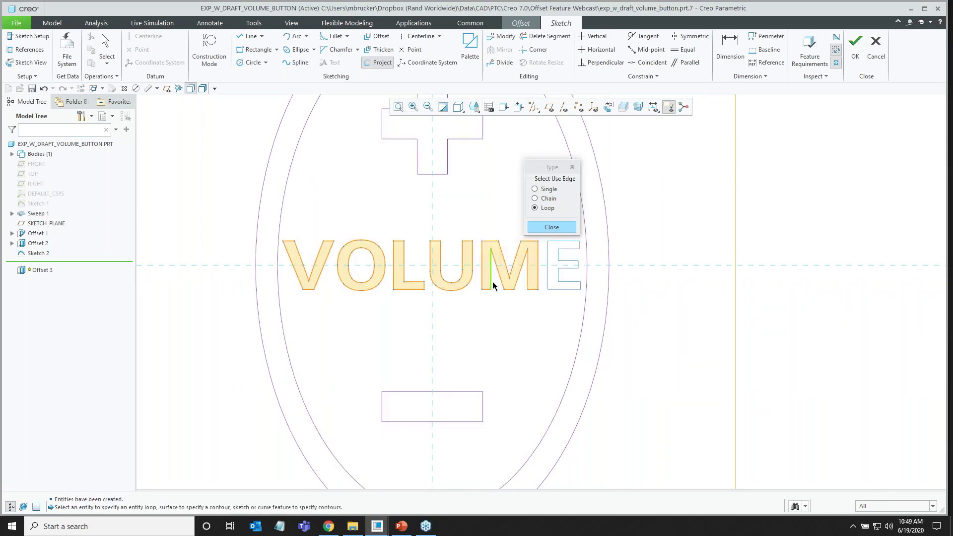
left_click(549, 281)
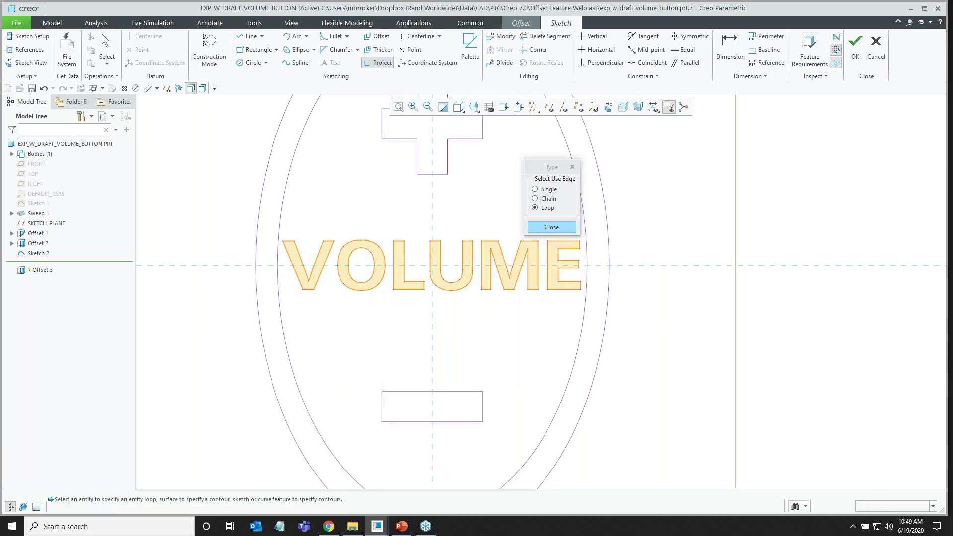
middle_click(443, 307)
mouse_move(443, 307)
middle_mouse_down()
mouse_move(432, 264)
mouse_move(356, 292)
middle_mouse_up()
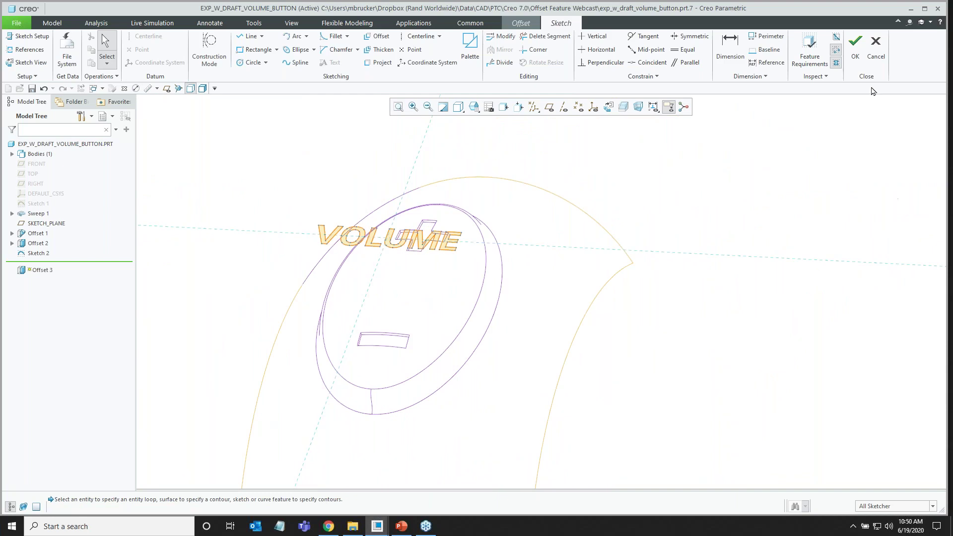
left_click(856, 45)
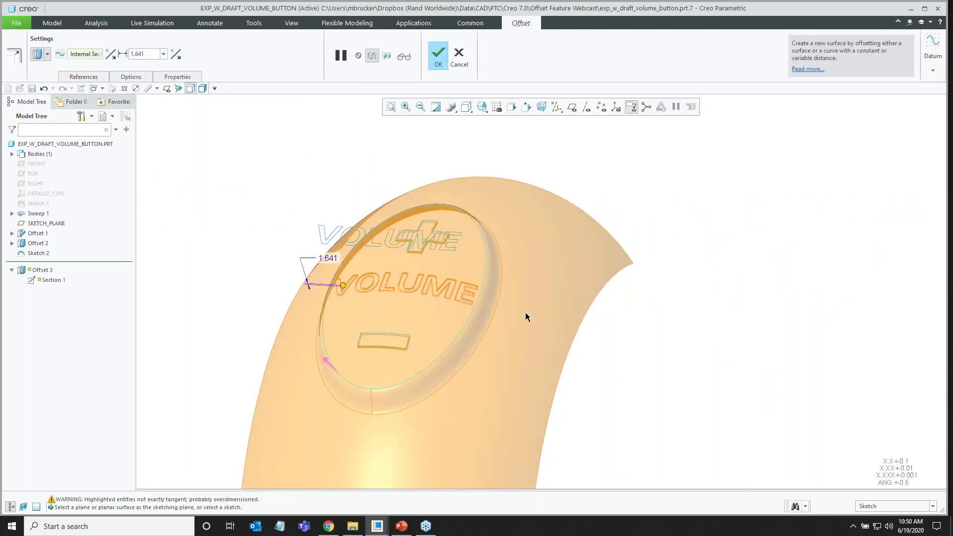
Stretch the VOLUME letters' offset distance to 14.25 and inspect the side walls in the RIGHT view.
middle_click_drag(437, 309, 438, 338)
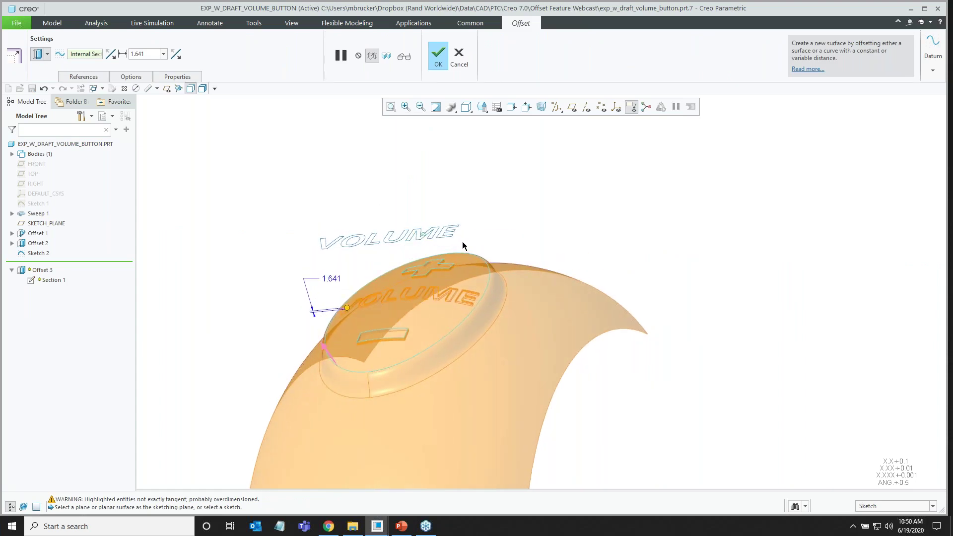
left_click(482, 107)
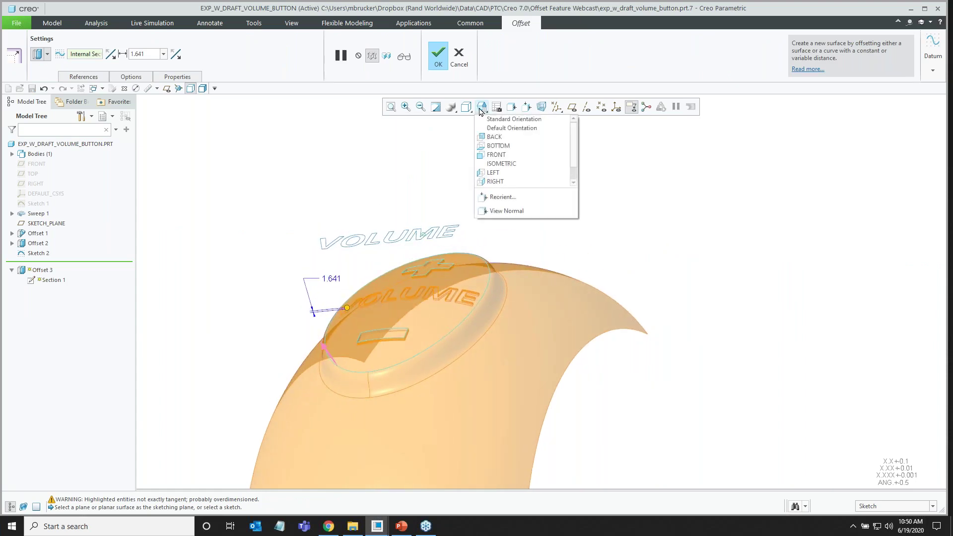
left_click(502, 156)
scroll(497, 209, "down", 5)
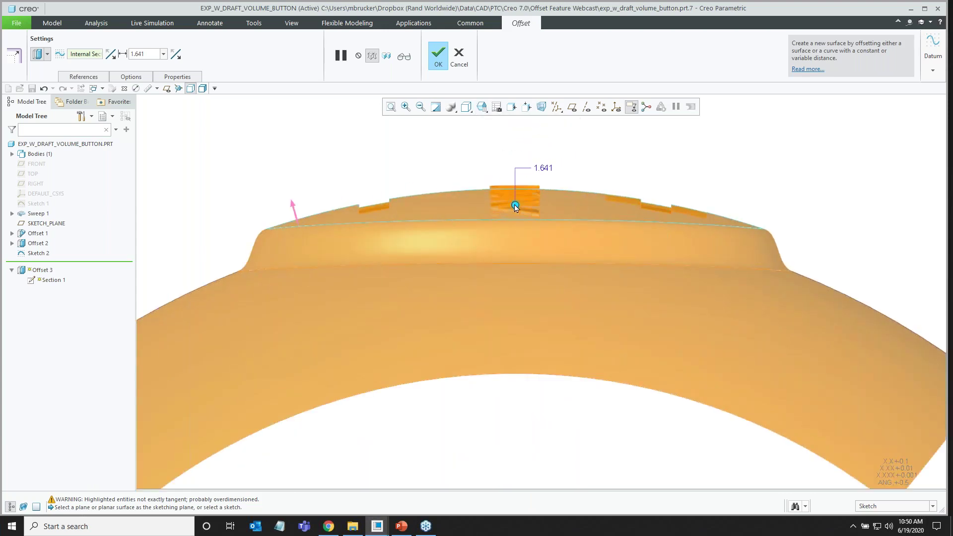
left_click_drag(515, 204, 514, 154)
left_click(482, 107)
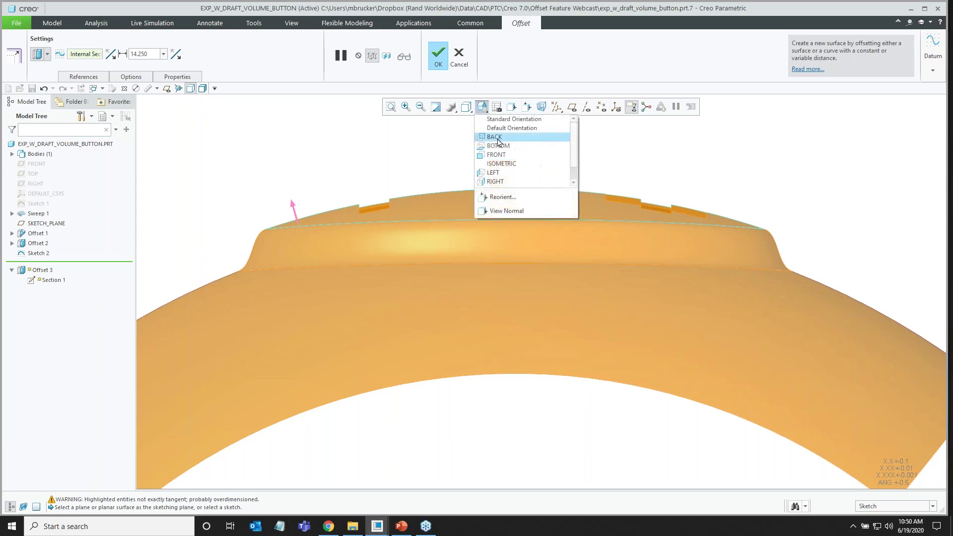
left_click(495, 182)
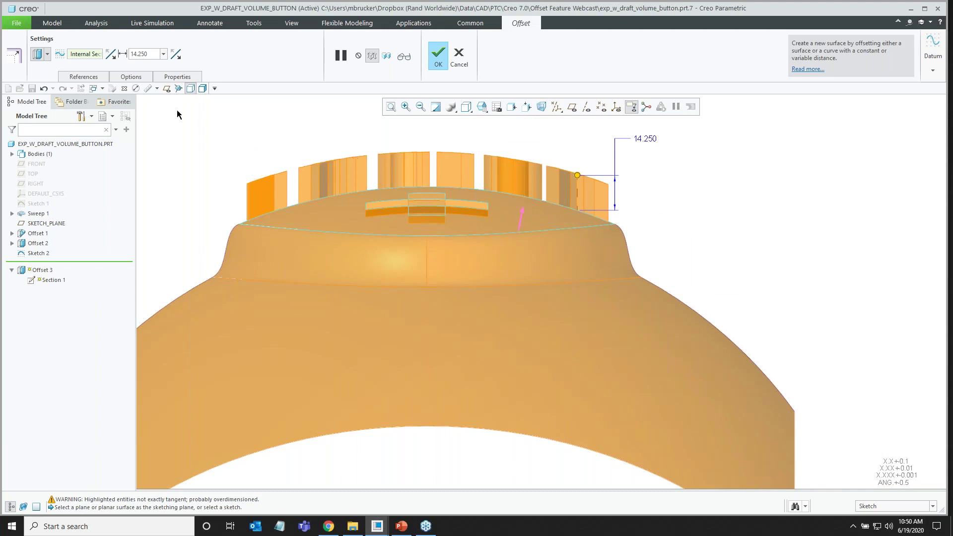
Make the VOLUME offset's side surfaces normal to the surface, set its distance to 3, and accept the feature.
left_click(131, 76)
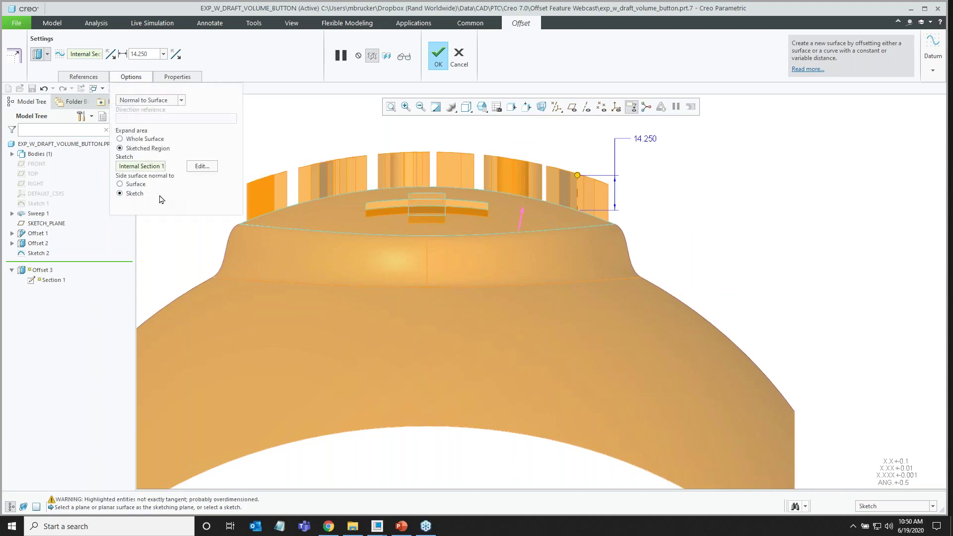
left_click(134, 184)
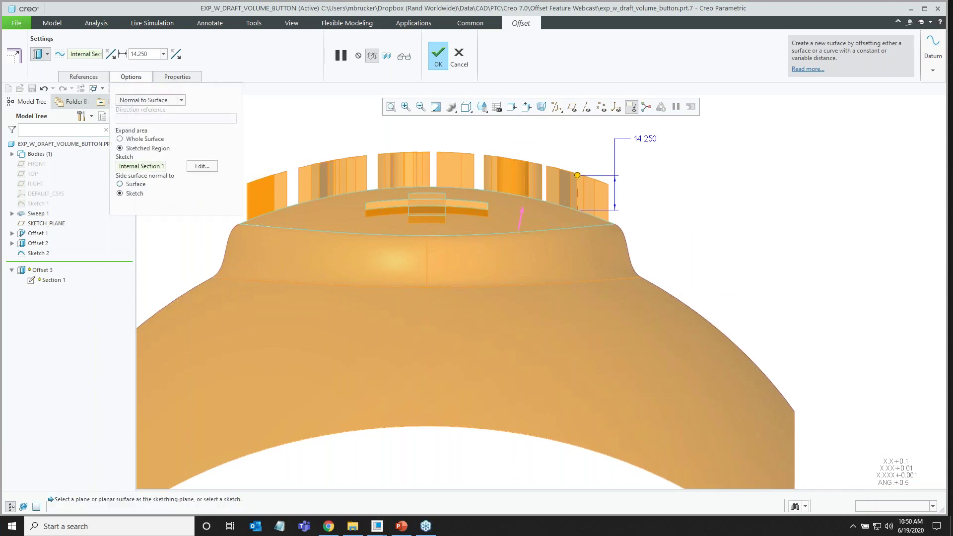
double_click(636, 140)
type("3")
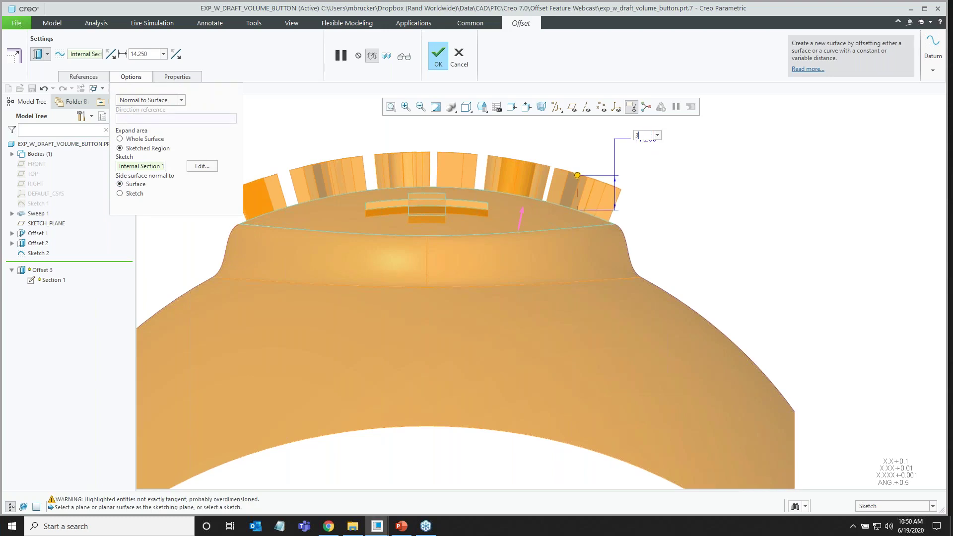
key("Return")
left_click(439, 59)
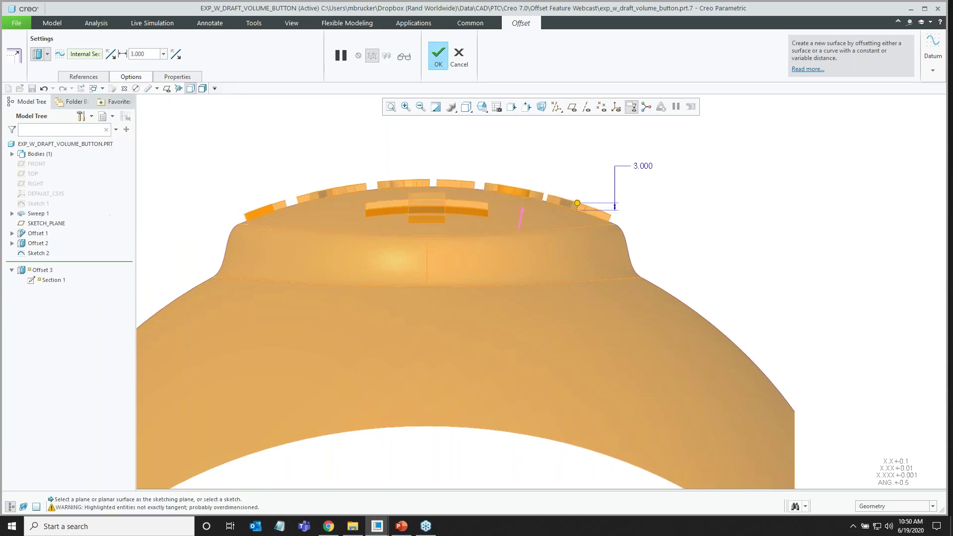
Reopen the plus and minus symbols' offset definition to check its side-surface setting, keeping it as is.
scroll(496, 174, "down", 3)
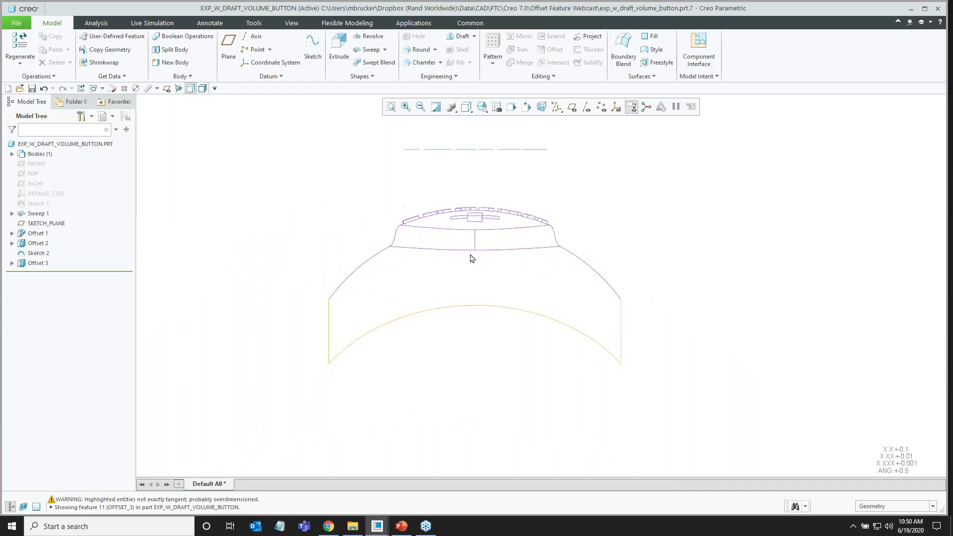
mouse_move(470, 258)
middle_mouse_down()
mouse_move(545, 230)
mouse_move(591, 260)
middle_mouse_up()
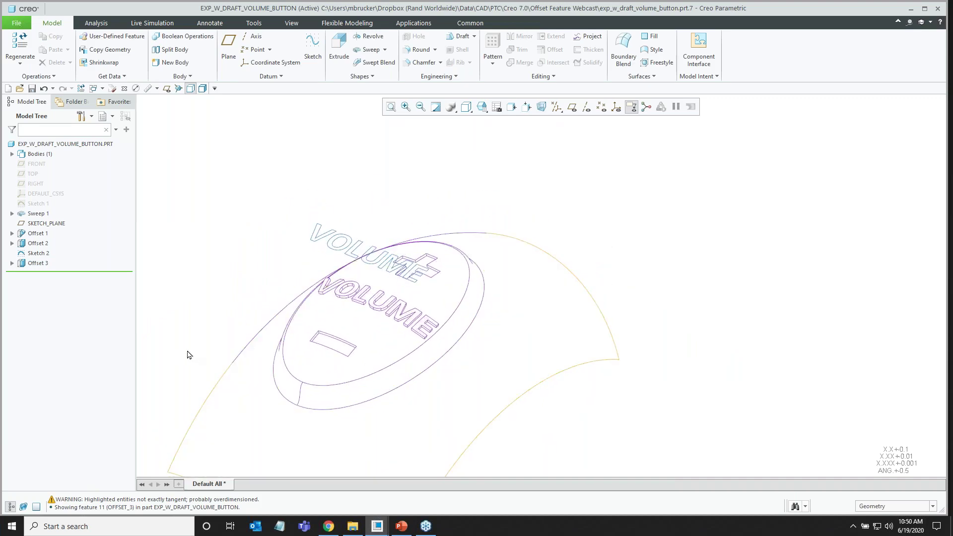
left_click(40, 244)
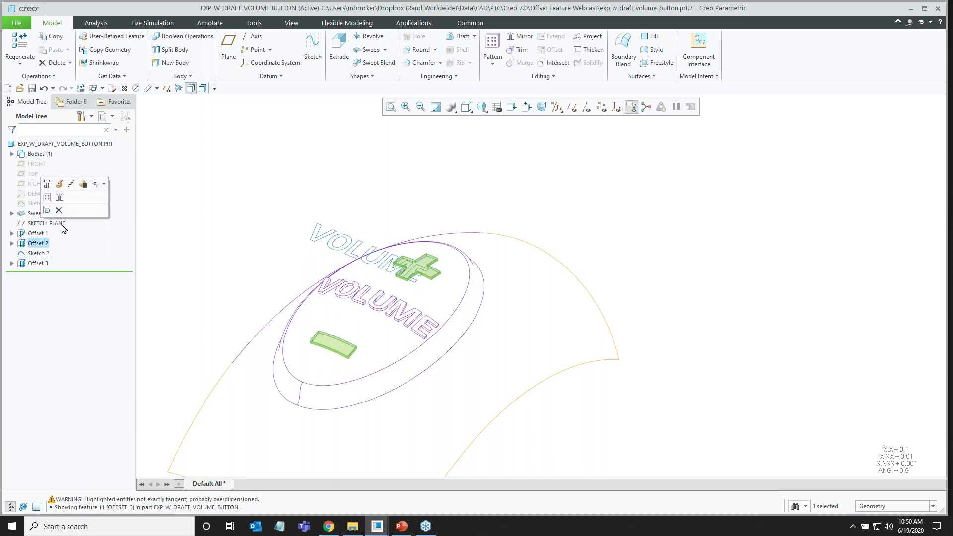
left_click(59, 184)
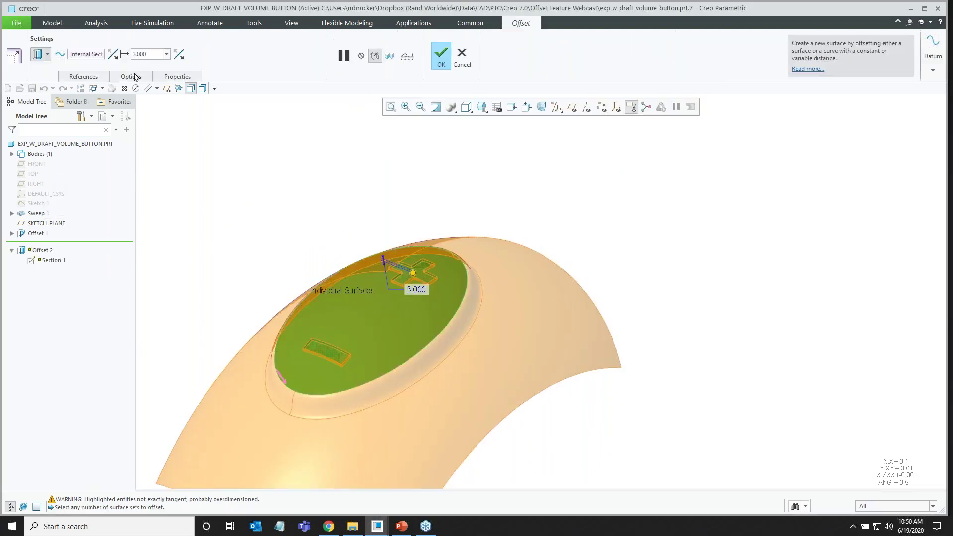
left_click(132, 77)
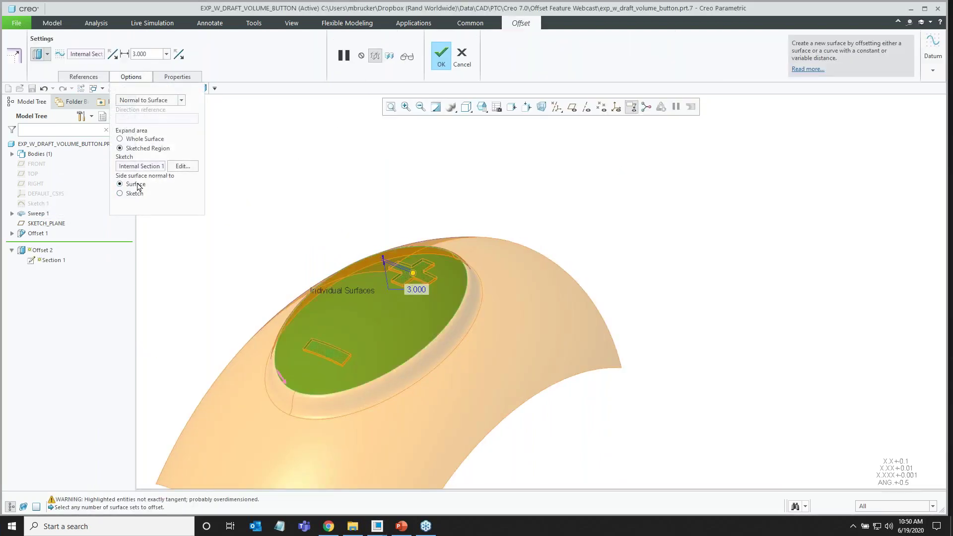
left_click(440, 63)
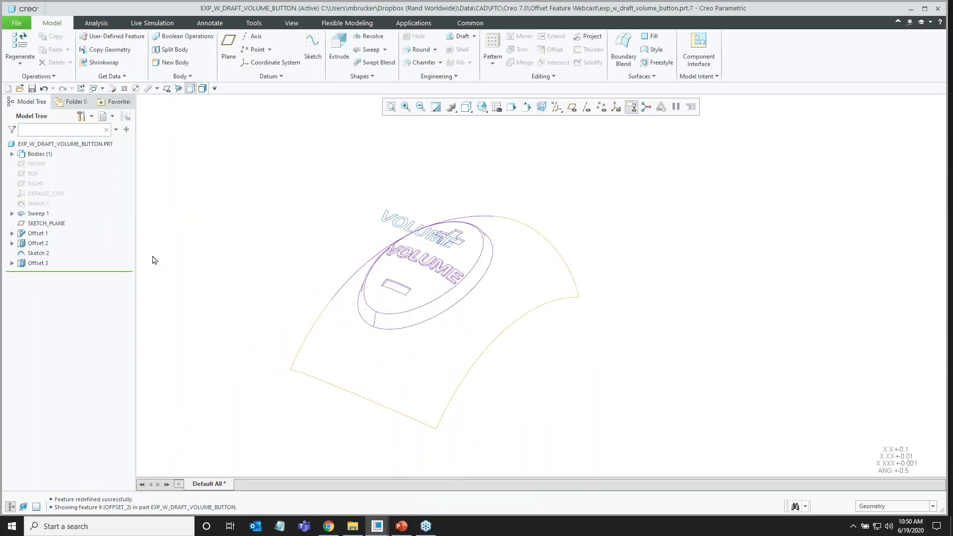
Hide the VOLUME text sketch and display the model shaded with edges.
left_click(53, 254)
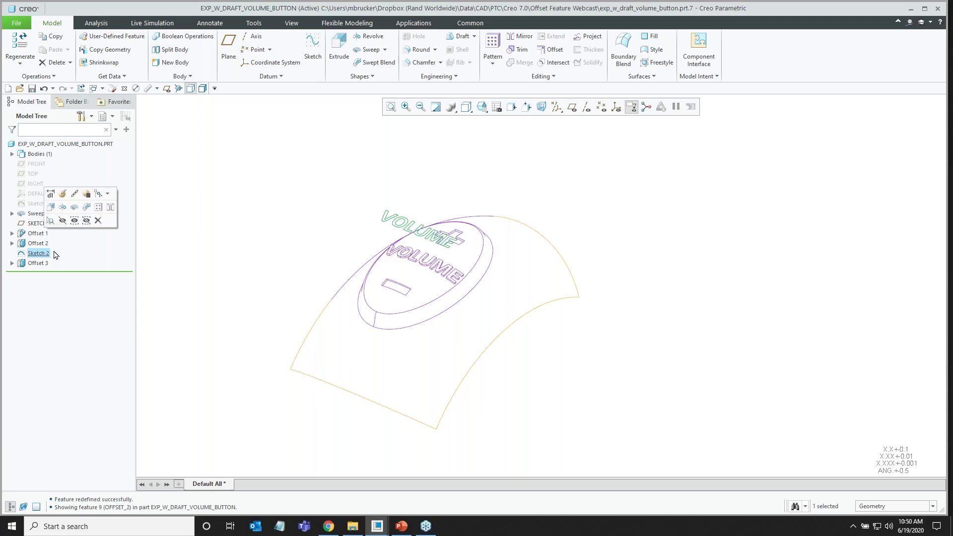
left_click(63, 220)
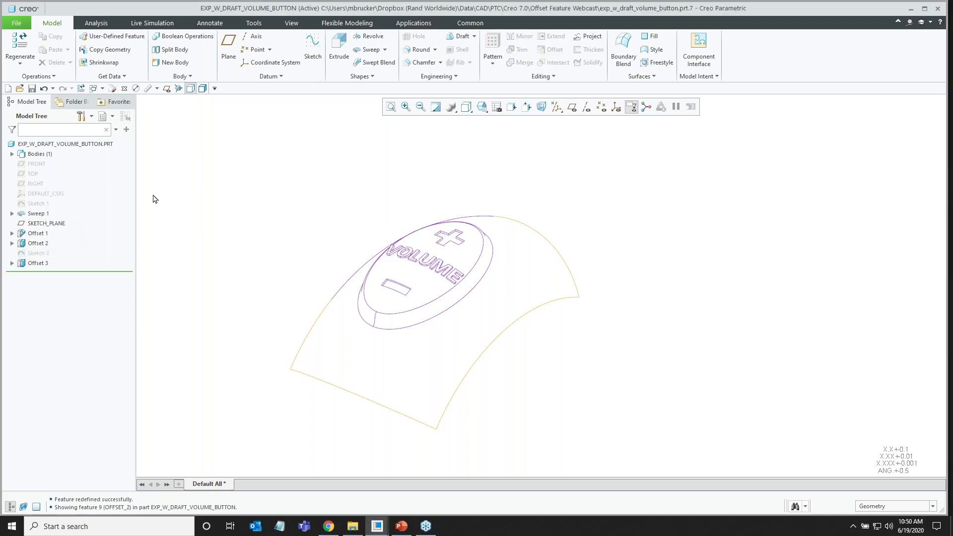
left_click(203, 88)
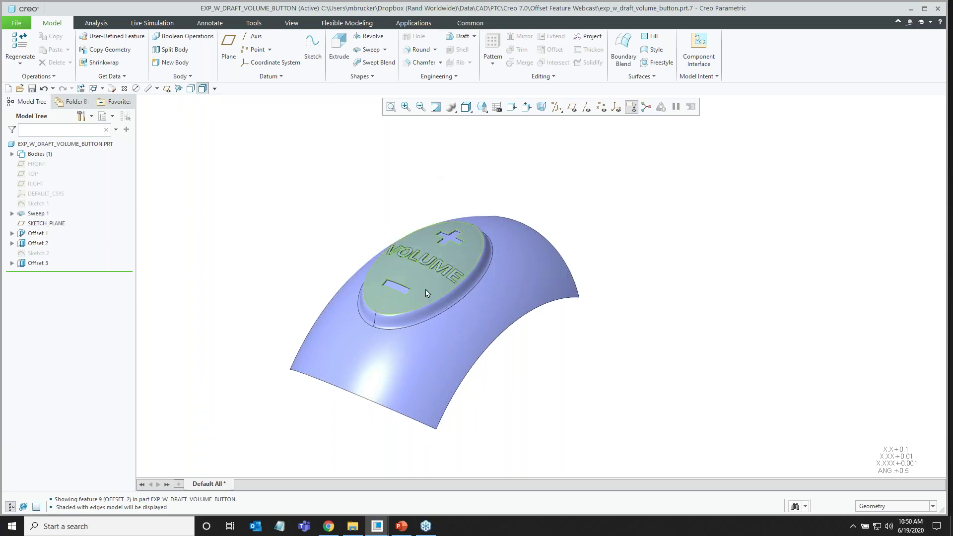
Apply a dark grey appearance from the std-metals library to all surfaces of the raised button, including its symbols and text.
scroll(426, 293, "up", 2)
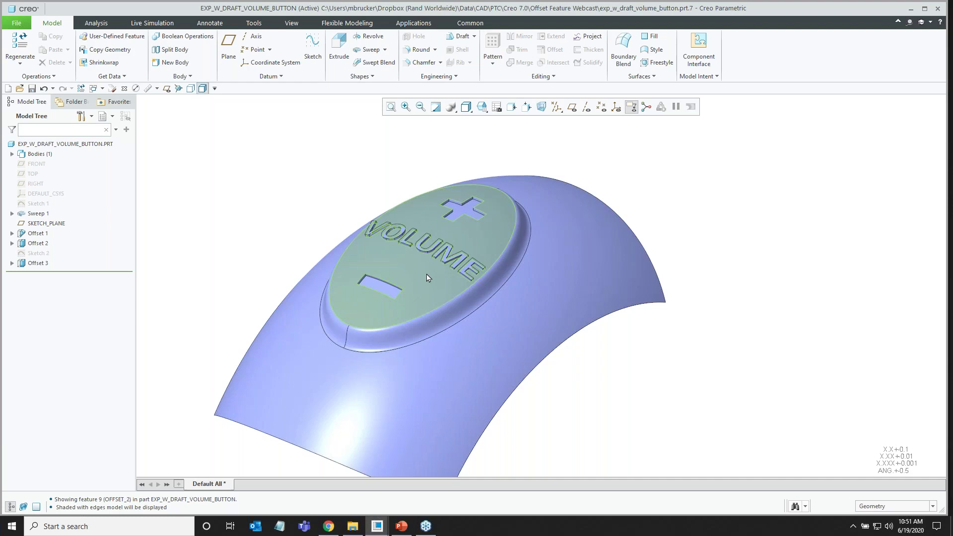
left_click(427, 278)
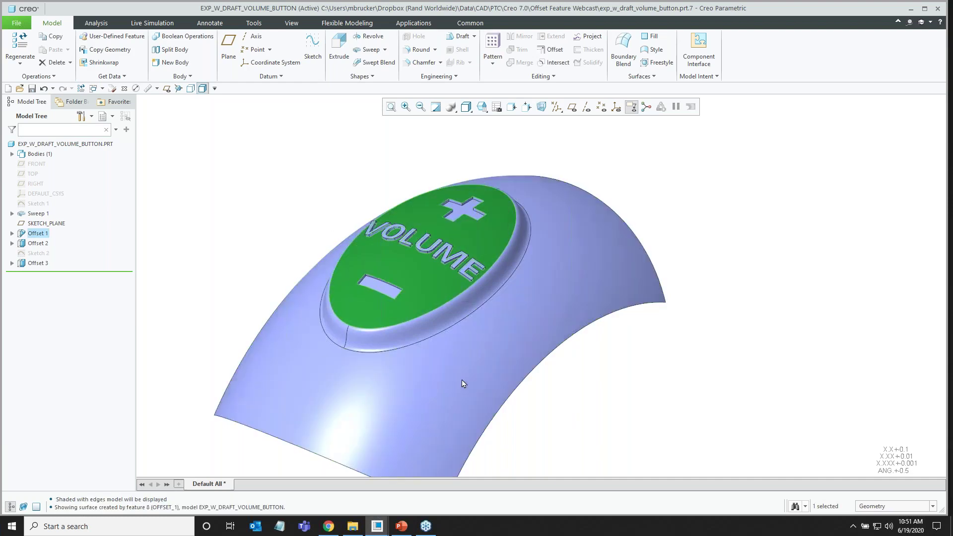
left_click(462, 384)
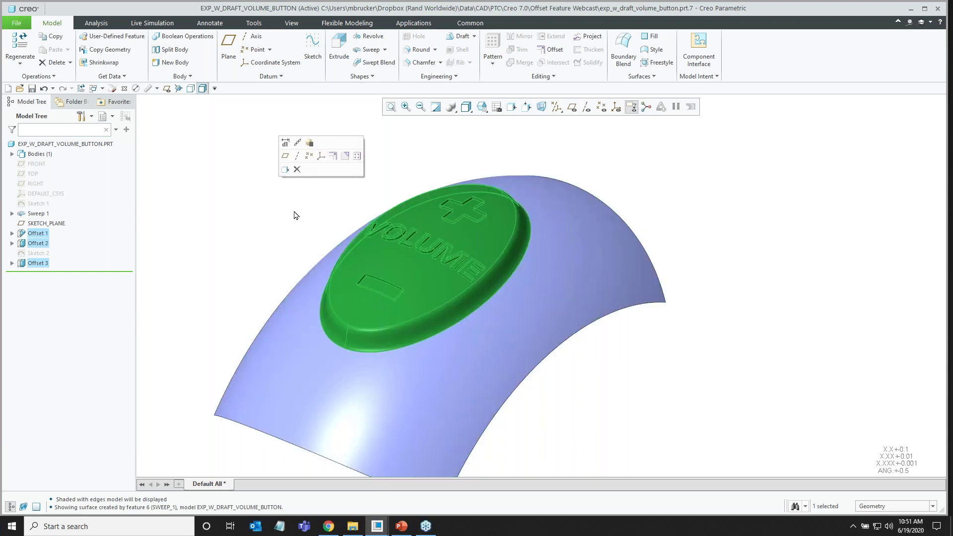
left_click(291, 22)
left_click(110, 70)
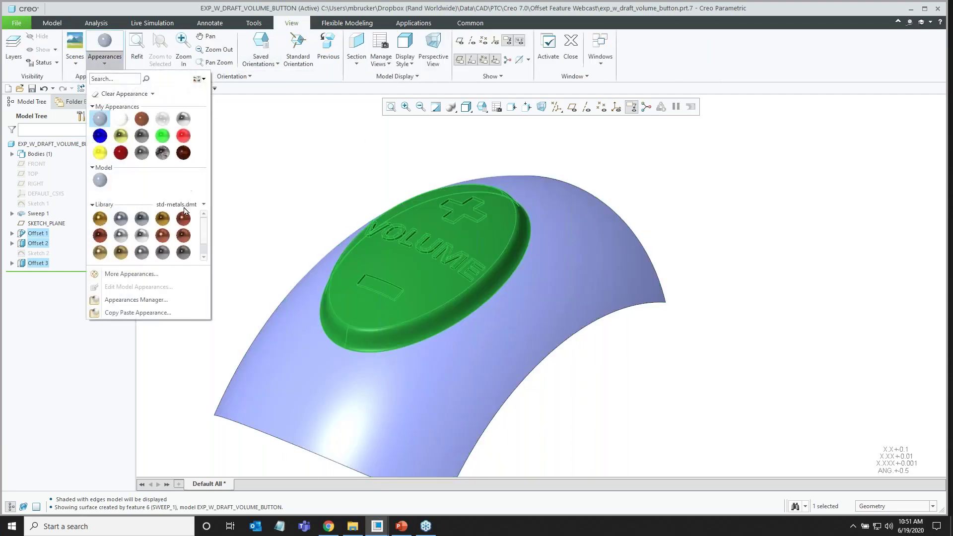
left_click(176, 245)
left_click(229, 193)
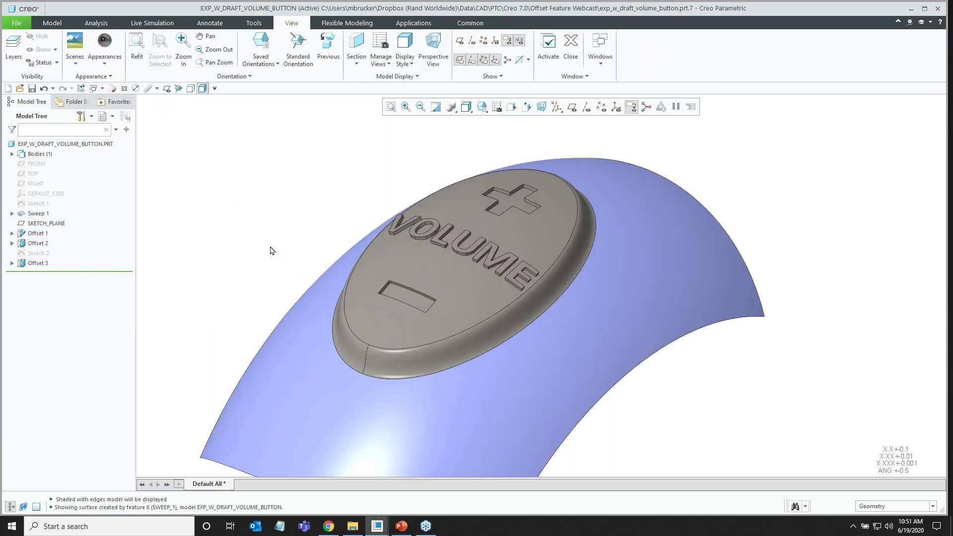
Select the top and side surfaces of the raised VOLUME letters and give them the white appearance.
scroll(272, 251, "down", 1)
scroll(427, 213, "down", 2)
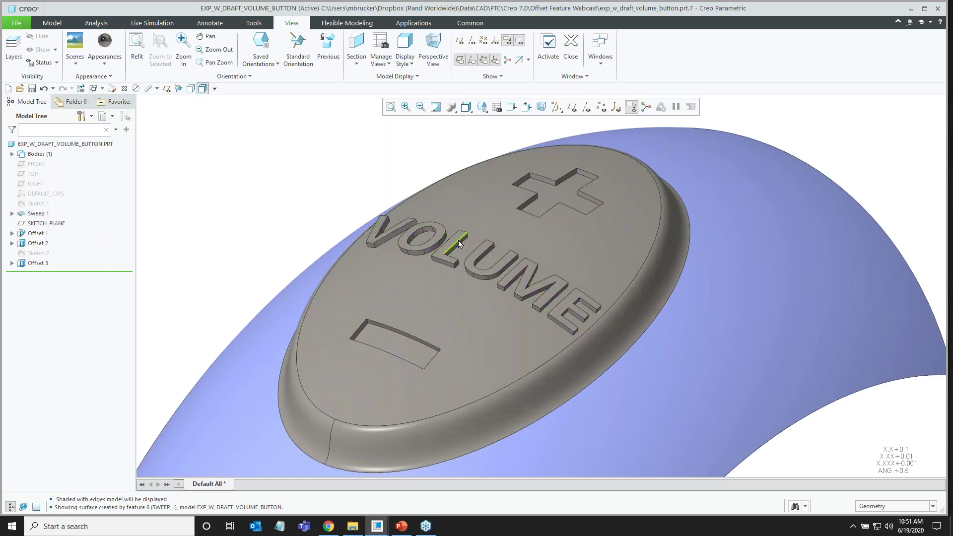
scroll(457, 243, "down", 3)
scroll(457, 243, "down", 1)
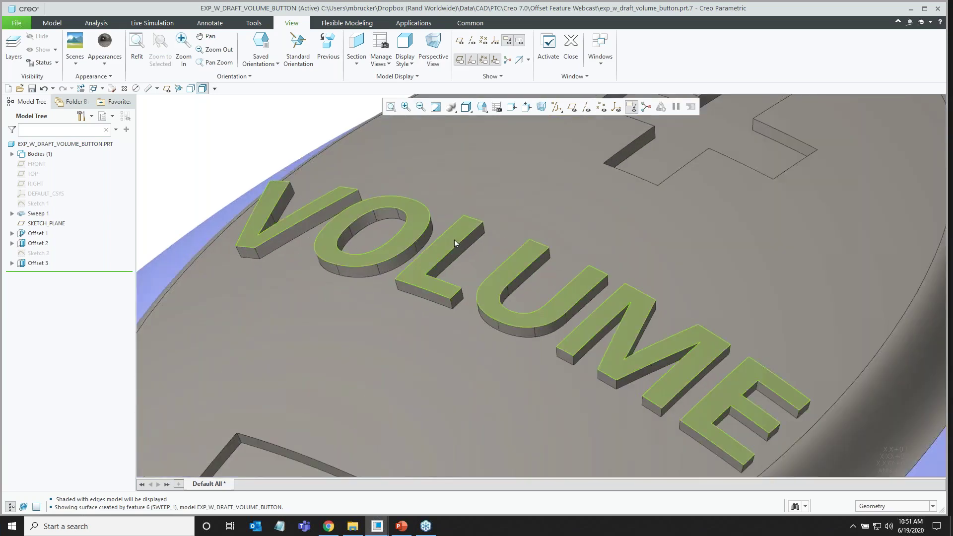
scroll(460, 251, "up", 3)
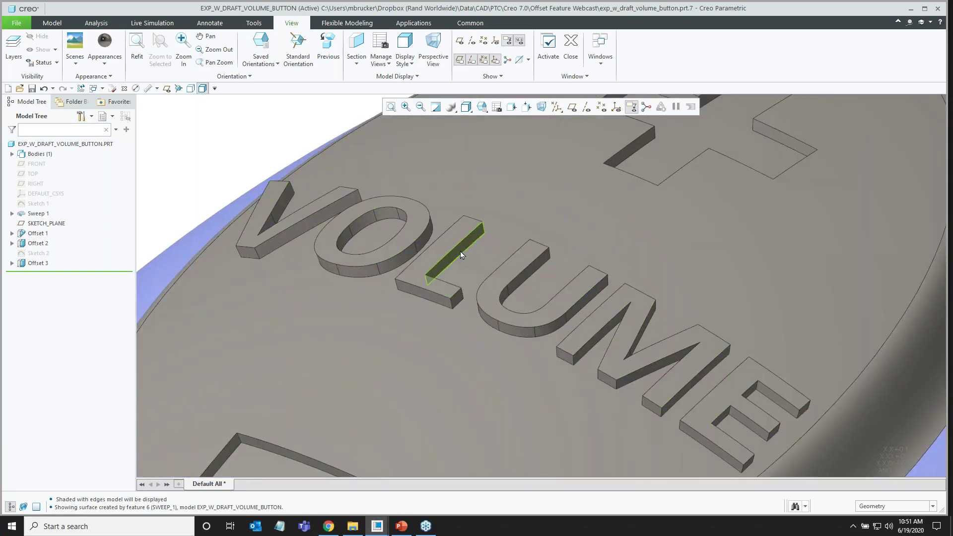
left_click(447, 238)
scroll(412, 192, "up", 2)
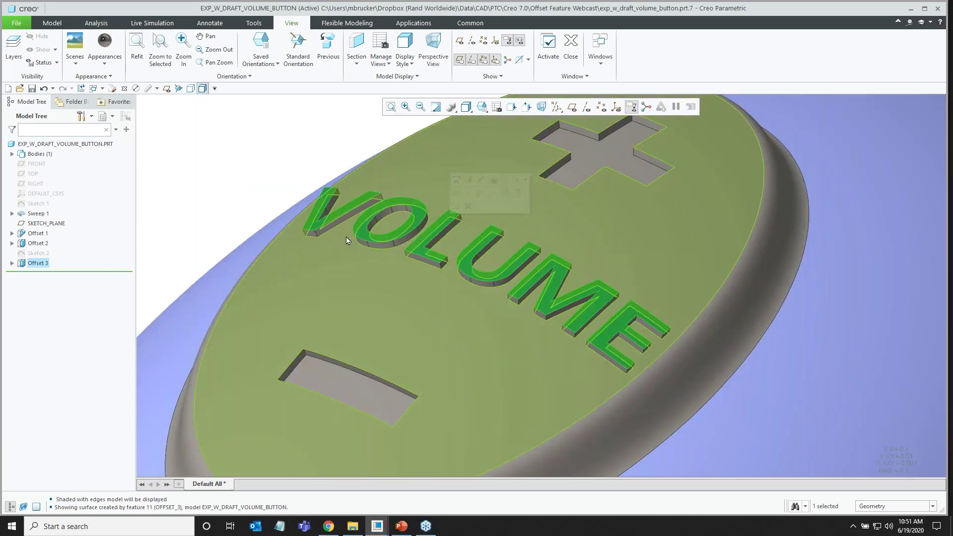
left_click(335, 287)
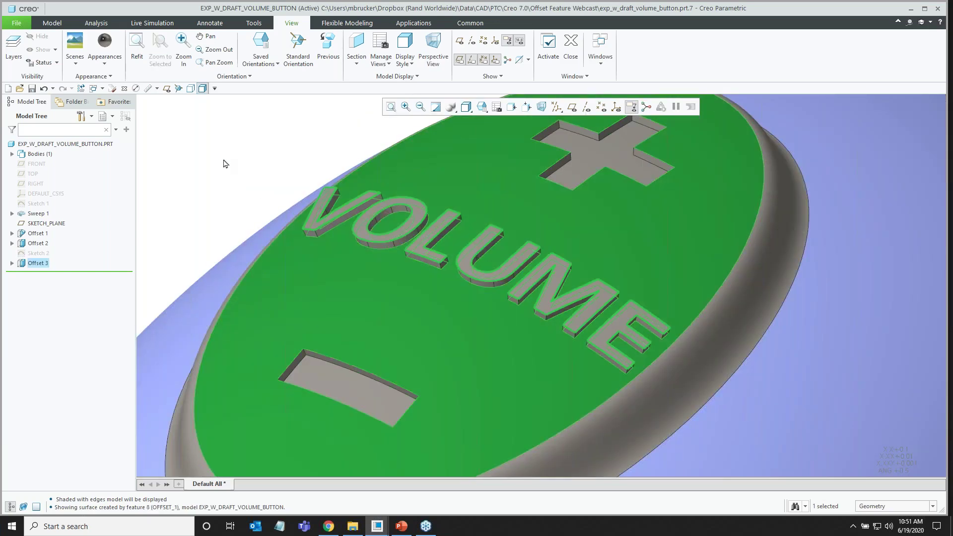
left_click(103, 67)
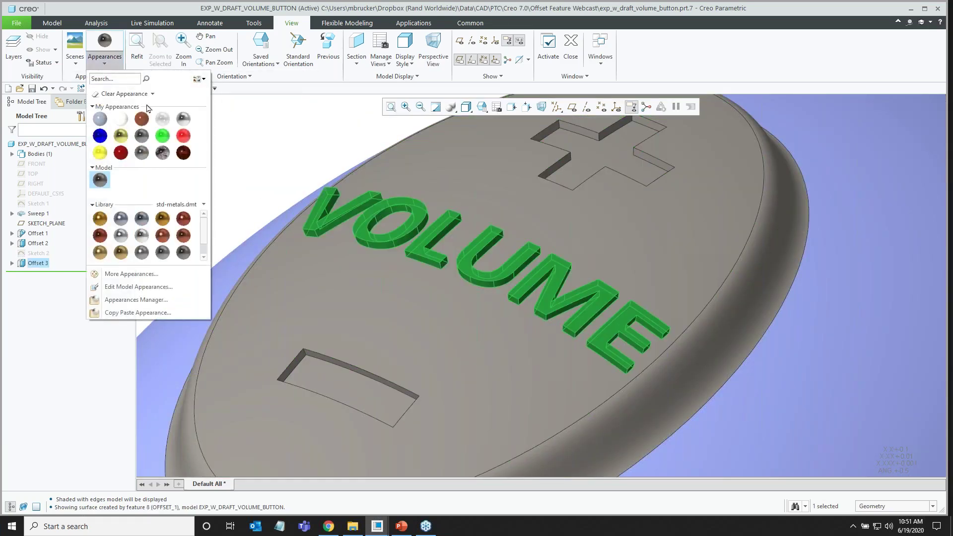
left_click(121, 118)
Colour the recessed surfaces of the plus and minus symbols with the blue appearance.
scroll(253, 141, "up", 2)
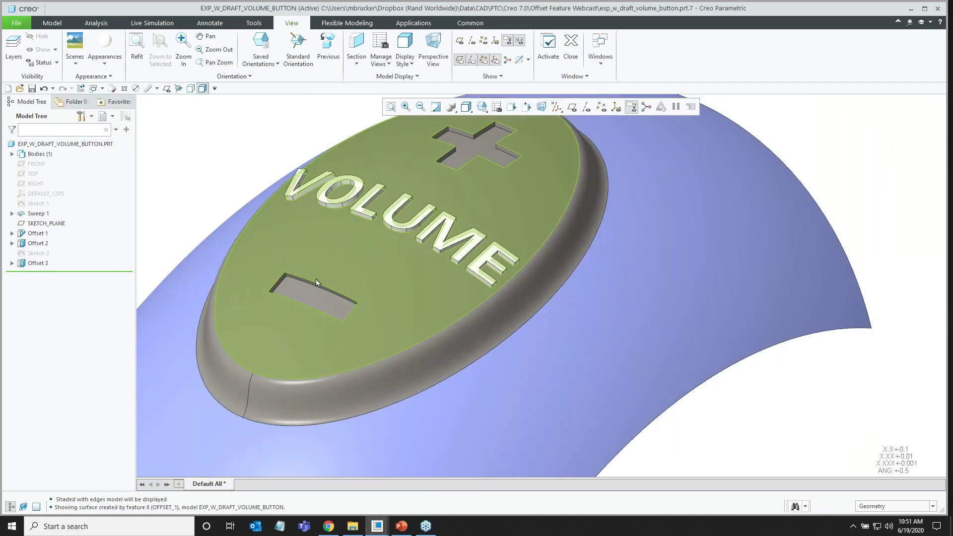
left_click(310, 293)
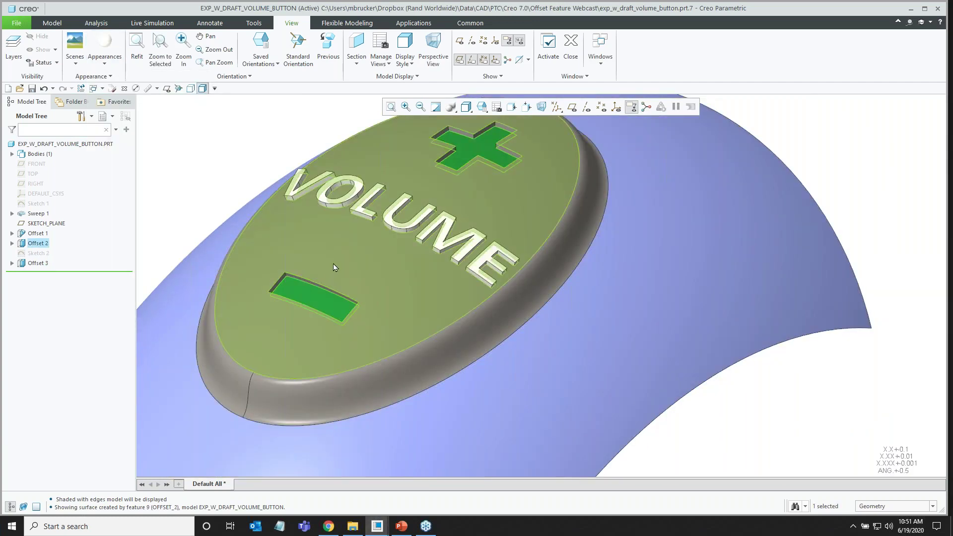
left_click(103, 66)
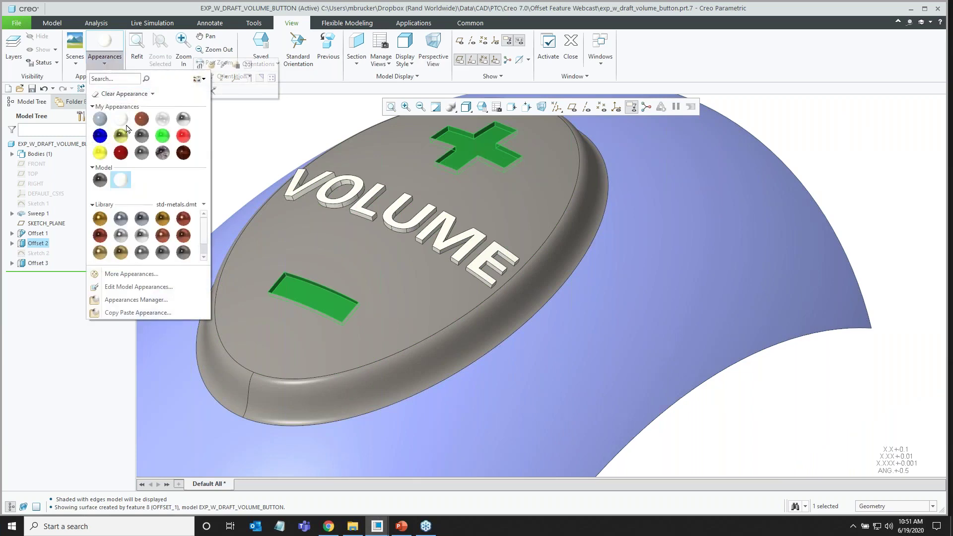
left_click(101, 130)
Apply the dark red appearance to the curved sweep surface around the button.
scroll(254, 169, "down", 3)
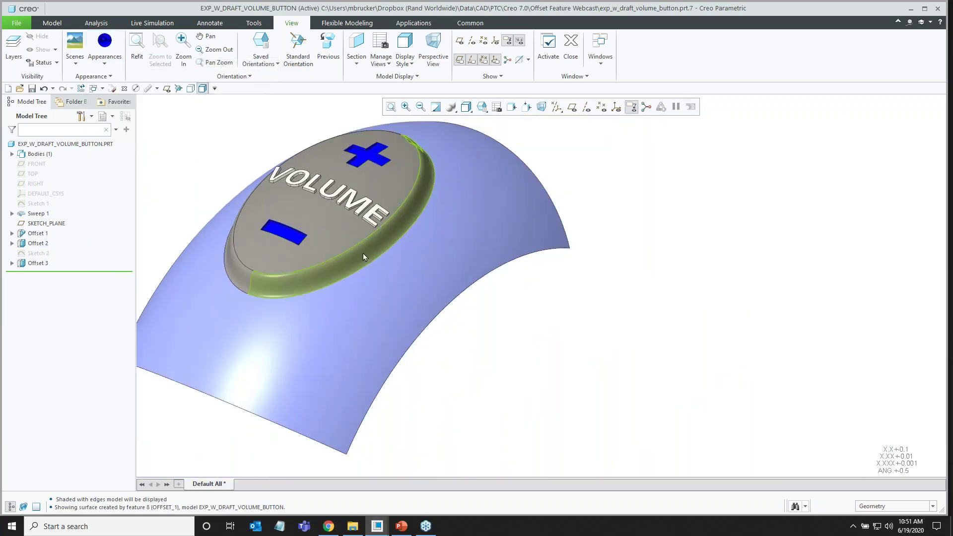
left_click(381, 283)
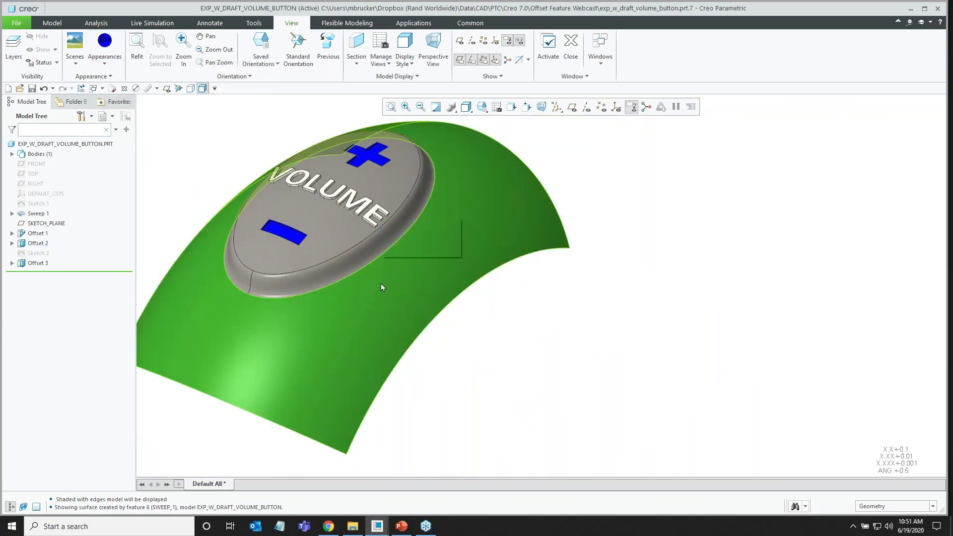
left_click(104, 61)
left_click(122, 152)
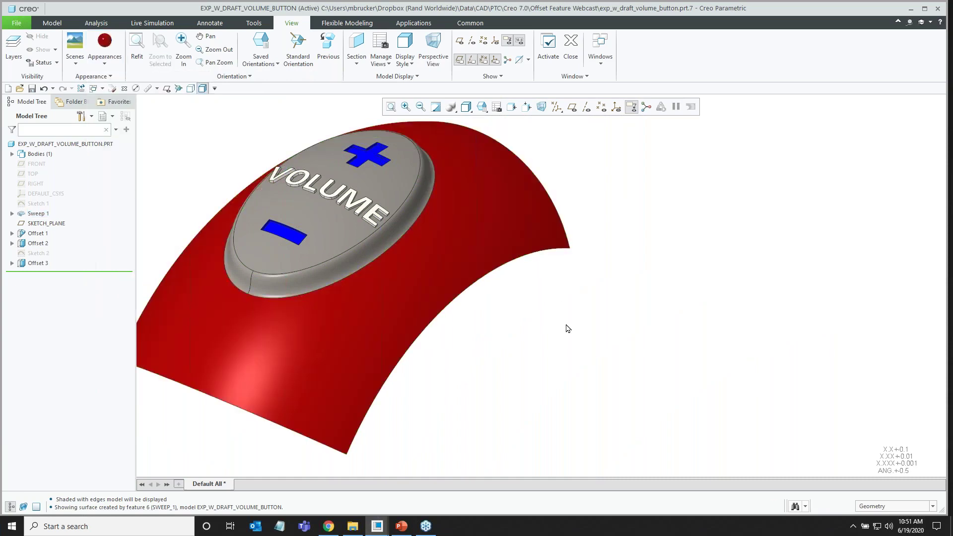
Close the volume button part and switch to the TEXT_ON_SOLID_W_WRAP part.
scroll(567, 327, "down", 2)
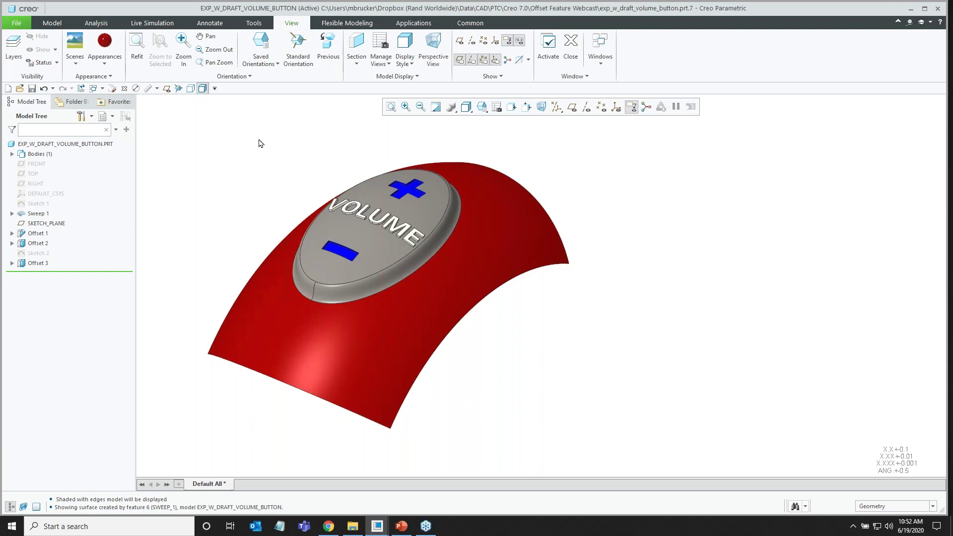
left_click(124, 90)
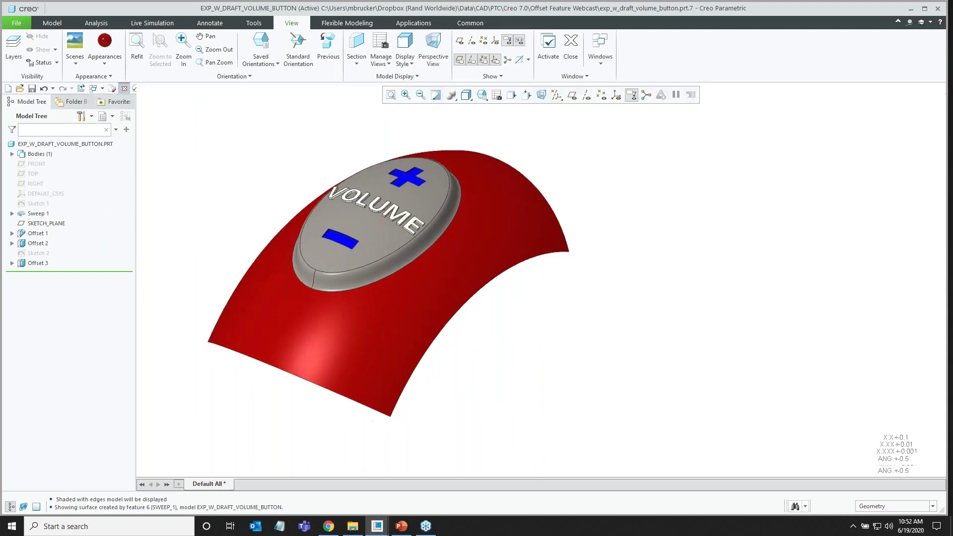
mouse_move(358, 257)
middle_mouse_down()
mouse_move(359, 247)
mouse_move(372, 255)
middle_mouse_up()
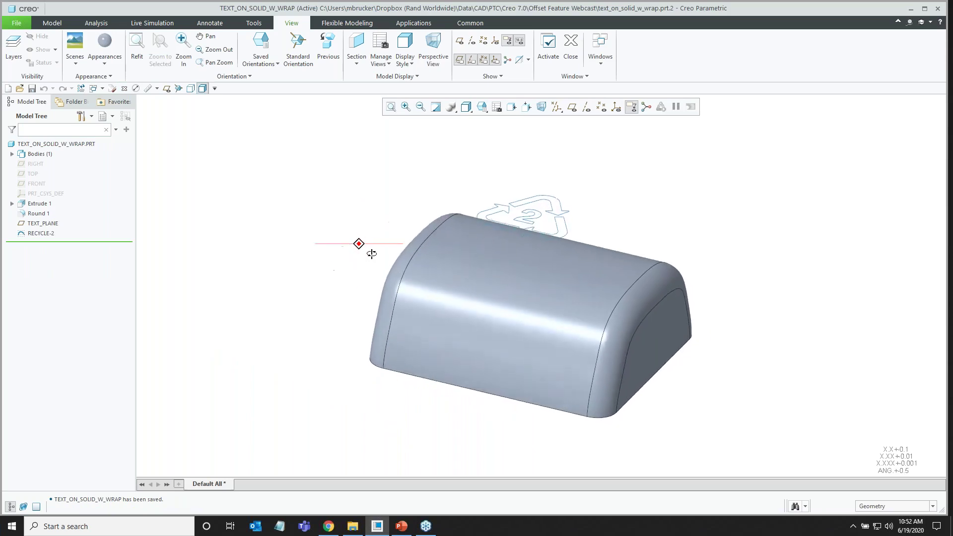
scroll(589, 300, "down", 2)
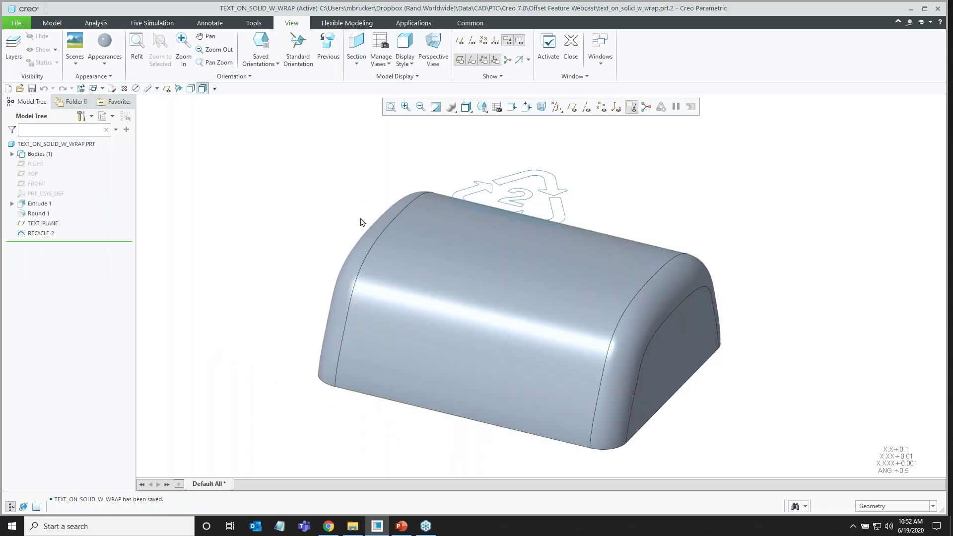
scroll(361, 223, "up", 2)
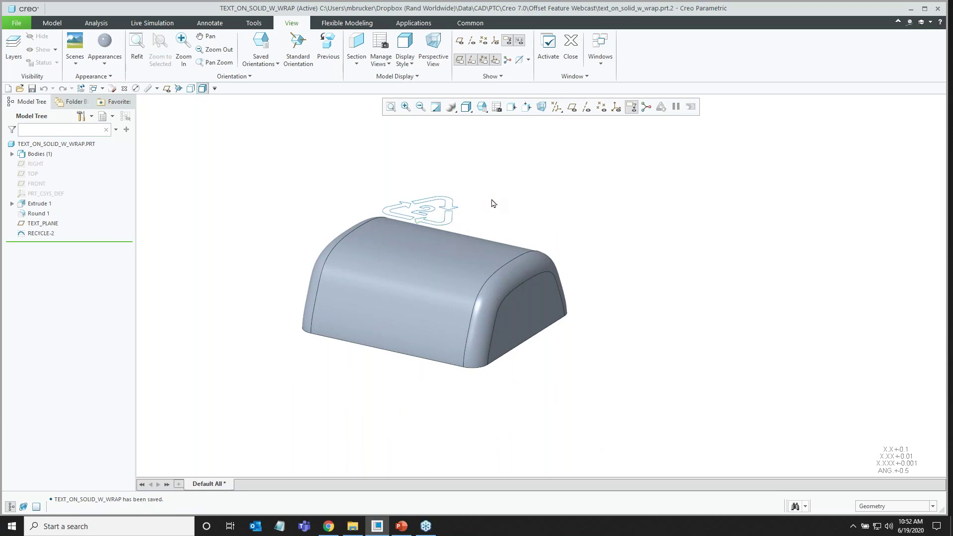
Create an Expand offset on the large curved surface, normal to the surface and limited to the region of the RECYCLE-2 sketch.
left_click(458, 251)
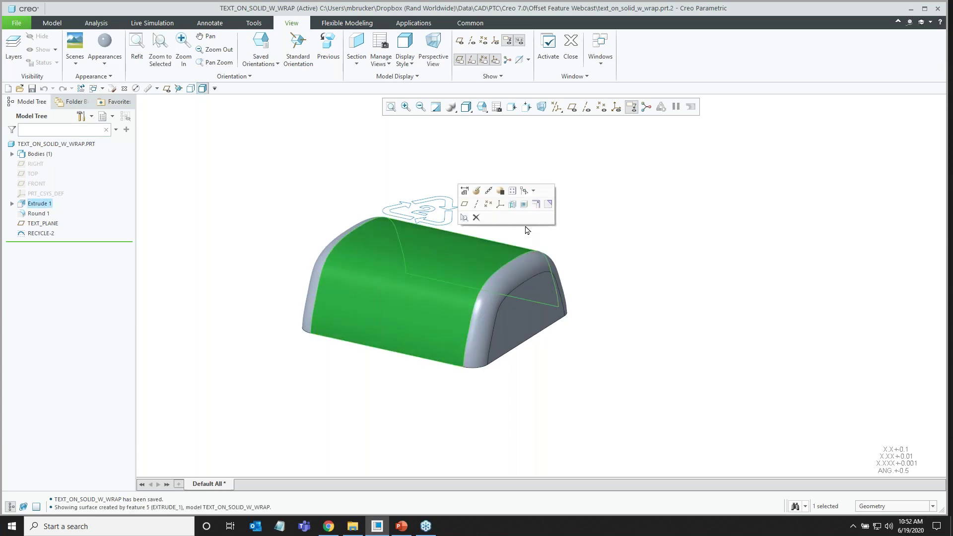
left_click(532, 201)
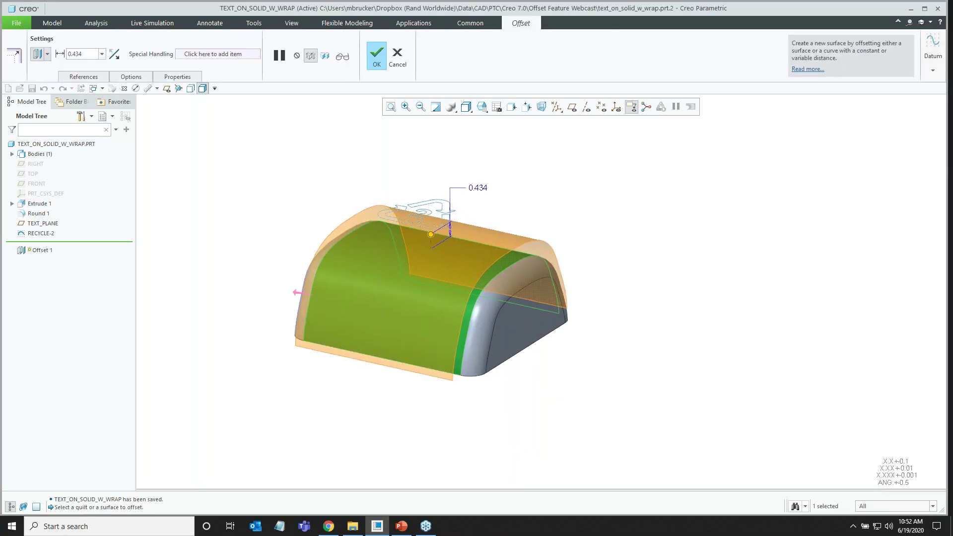
left_click(47, 54)
left_click(42, 98)
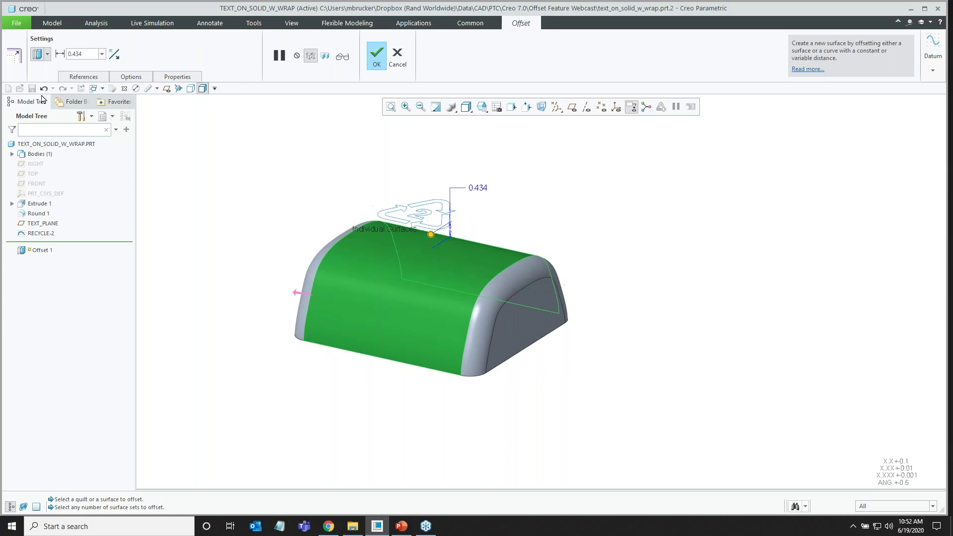
left_click(131, 77)
left_click(145, 148)
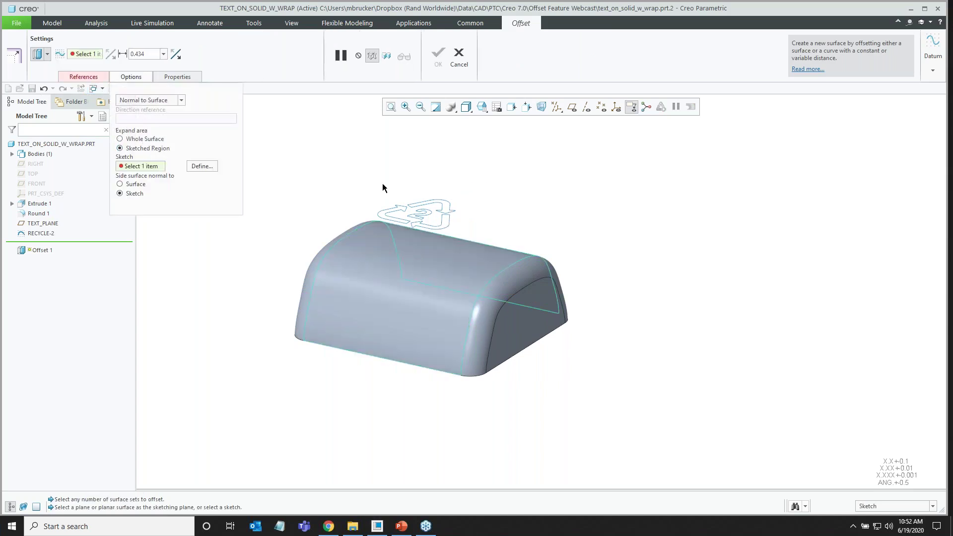
left_click(446, 211)
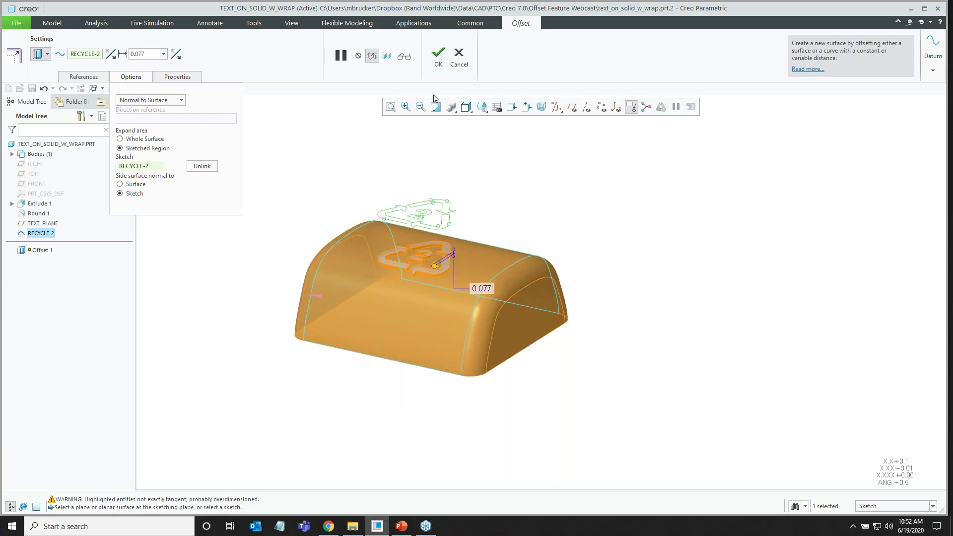
left_click(438, 56)
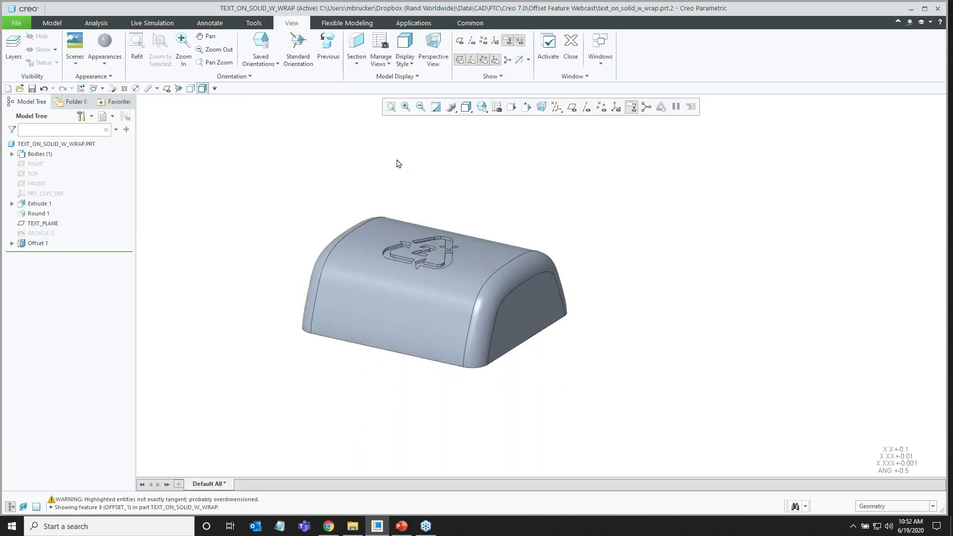
mouse_move(395, 161)
middle_mouse_down()
mouse_move(402, 175)
mouse_move(394, 166)
middle_mouse_up()
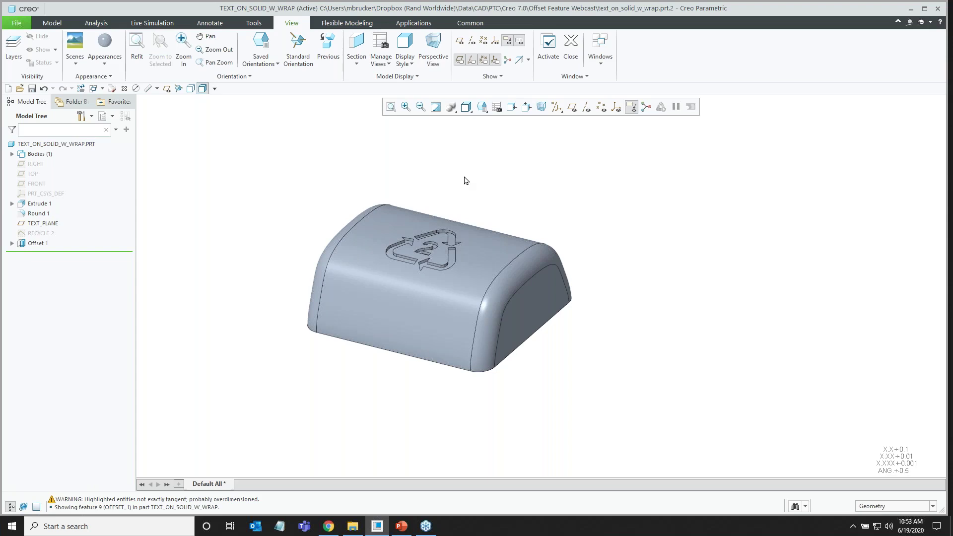
Display the datum planes and start a sketch on TEXT_PLANE.
left_click(572, 106)
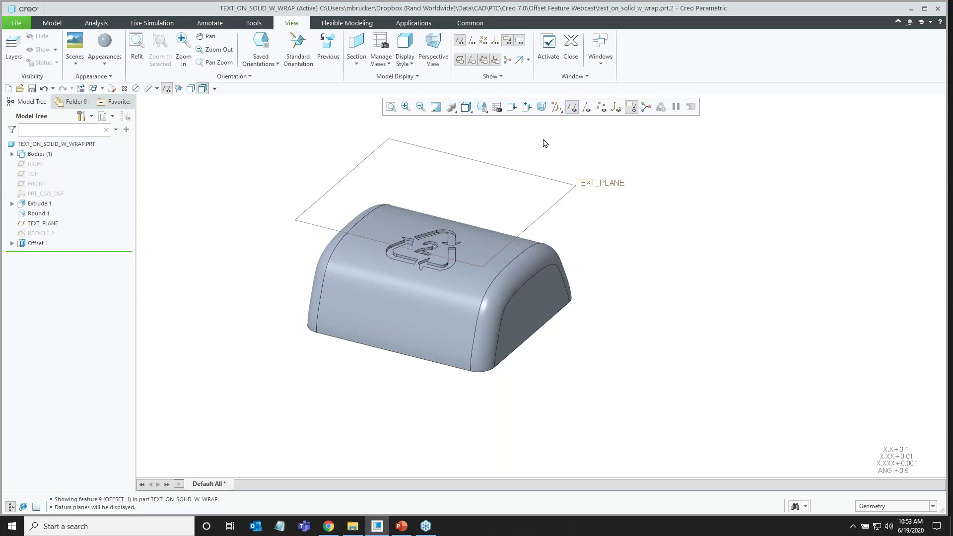
left_click(506, 170)
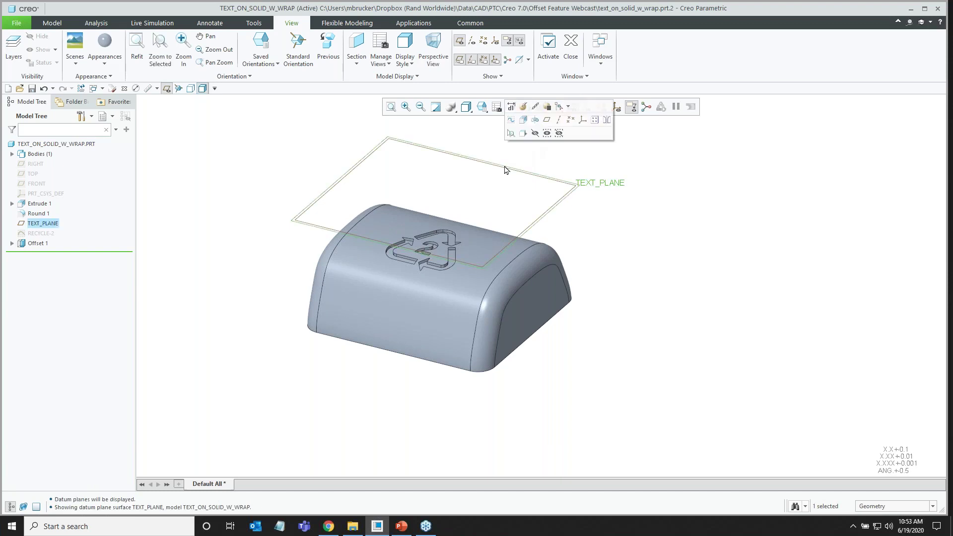
left_click(509, 122)
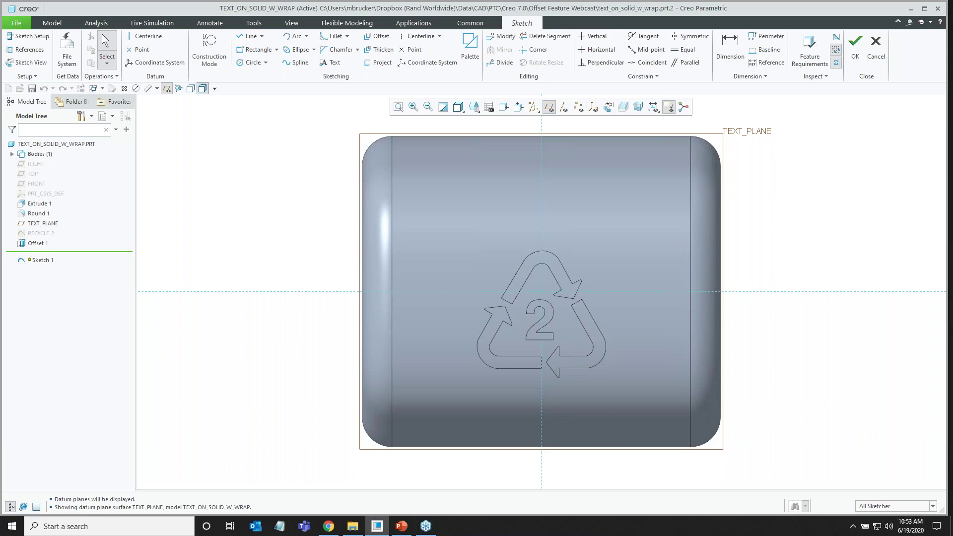
Add the sketch text HDPE in the Arial WGL Bold font below the recycling symbol, about 0.68 tall.
left_click(331, 63)
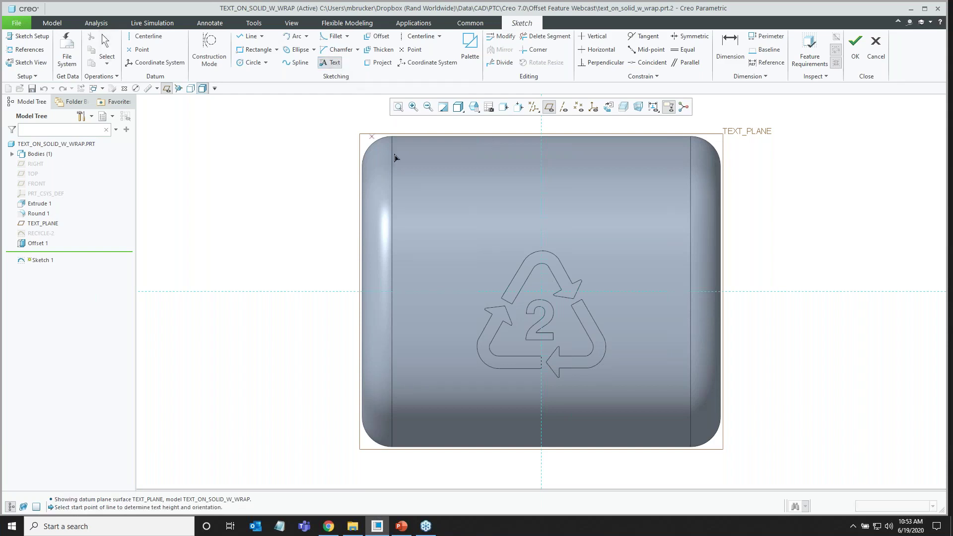
scroll(626, 433, "down", 2)
left_click(304, 432)
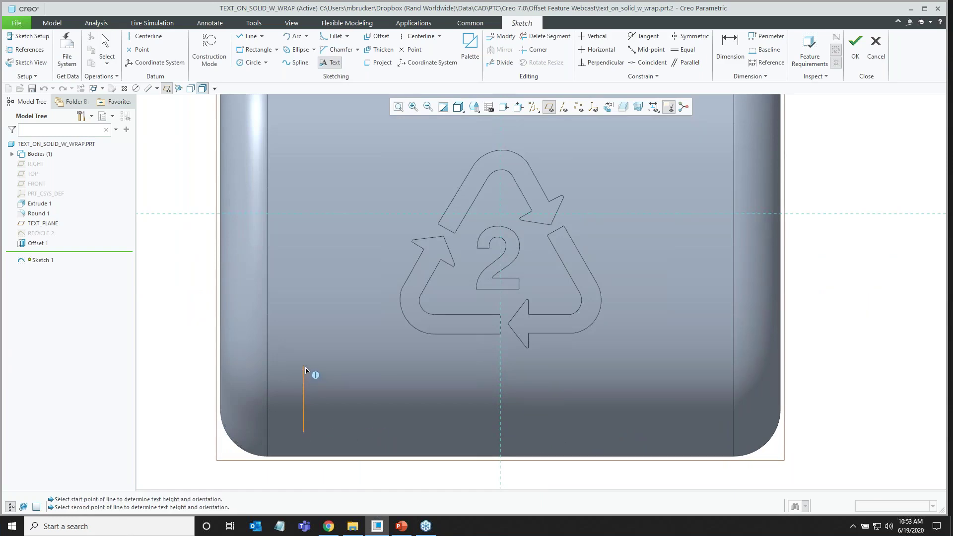
left_click(317, 371)
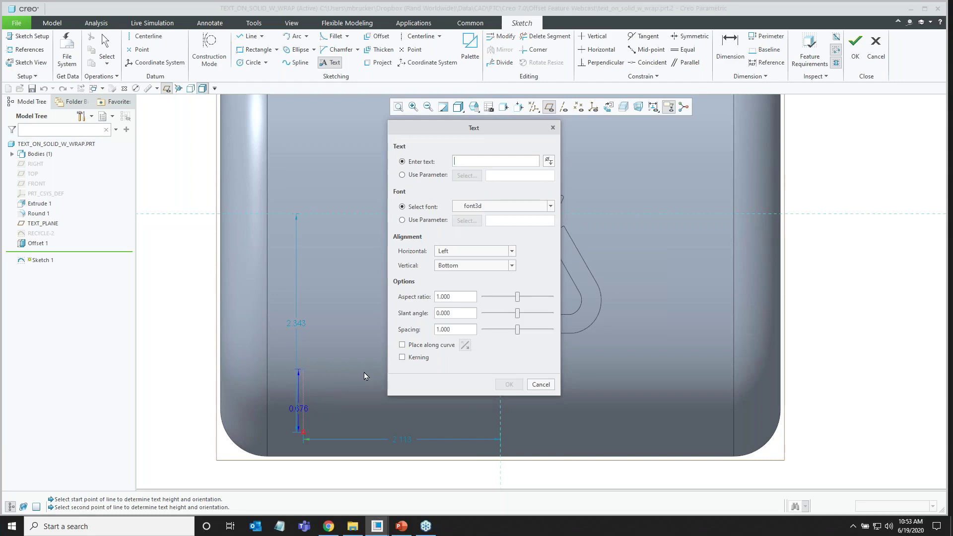
left_click(549, 206)
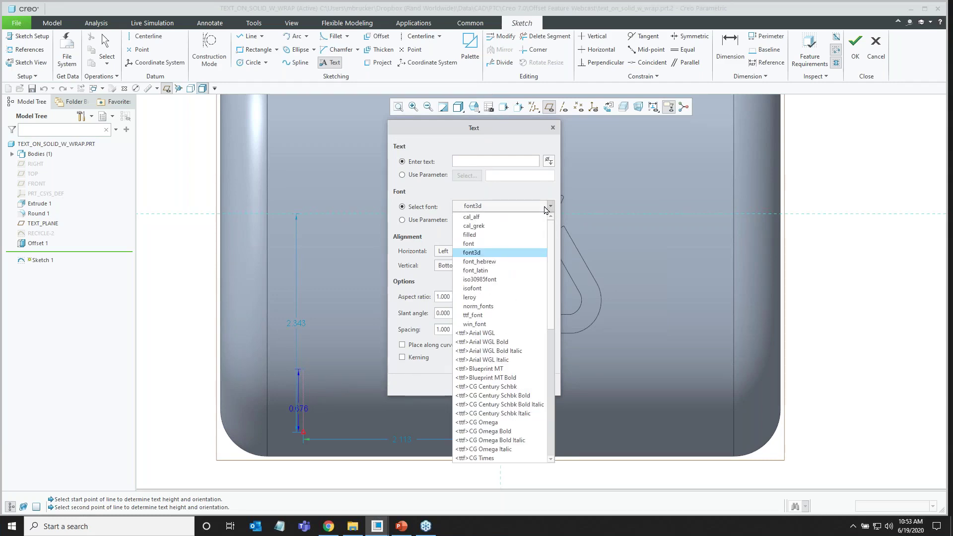
left_click(517, 341)
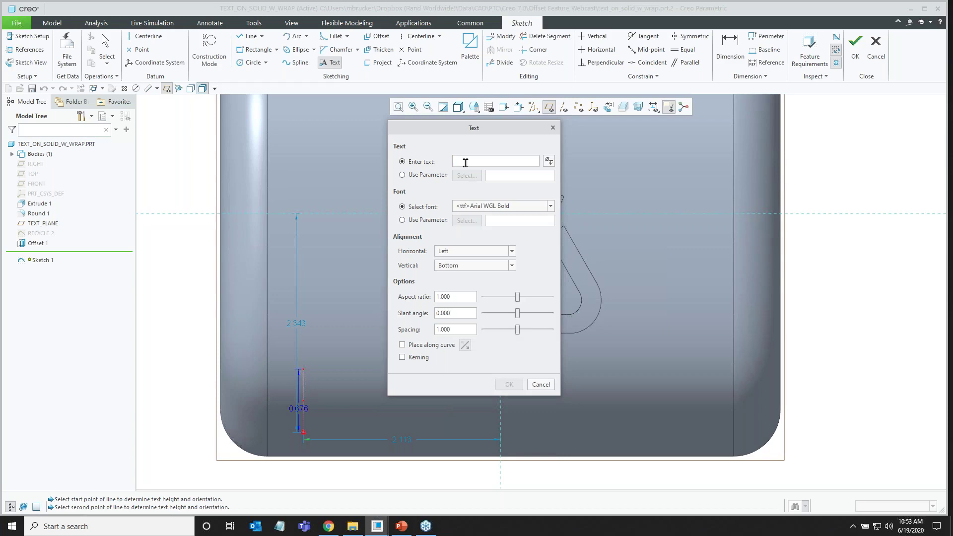
type("HD")
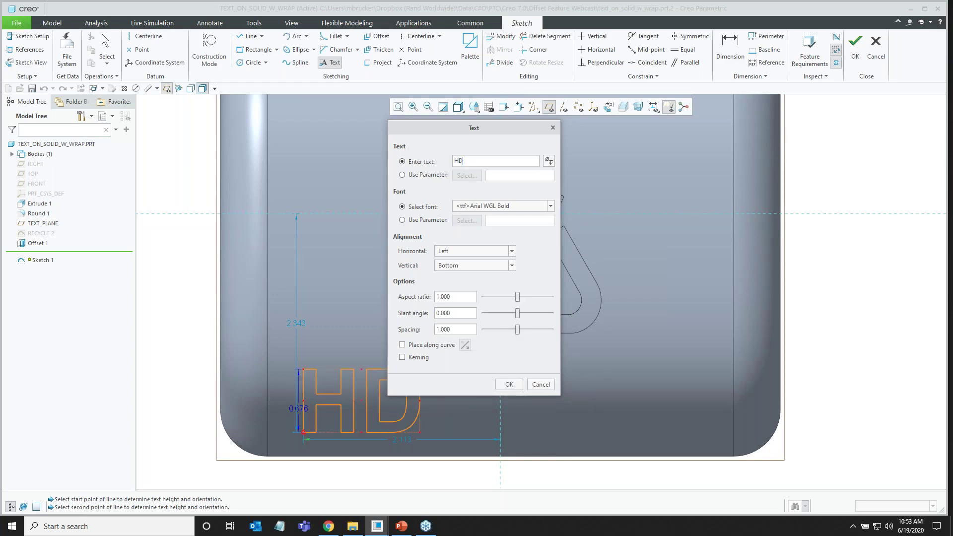
type("PE")
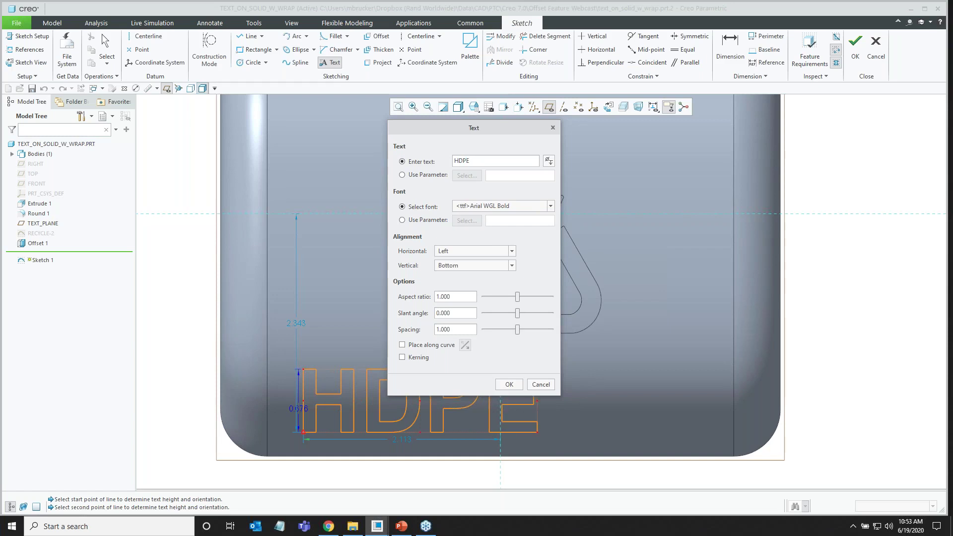
left_click(510, 385)
middle_click(444, 465)
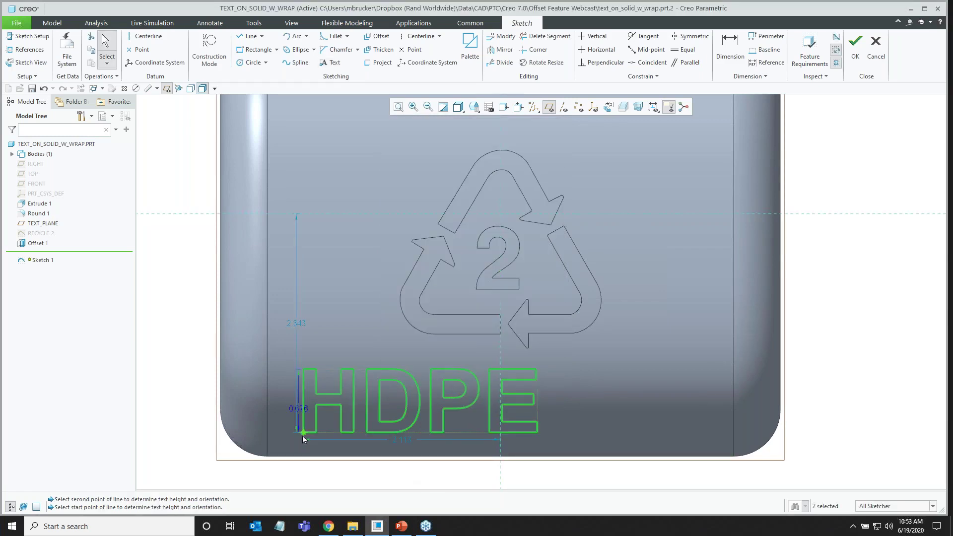
Set the height of the HDPE text to 0.75.
double_click(299, 410)
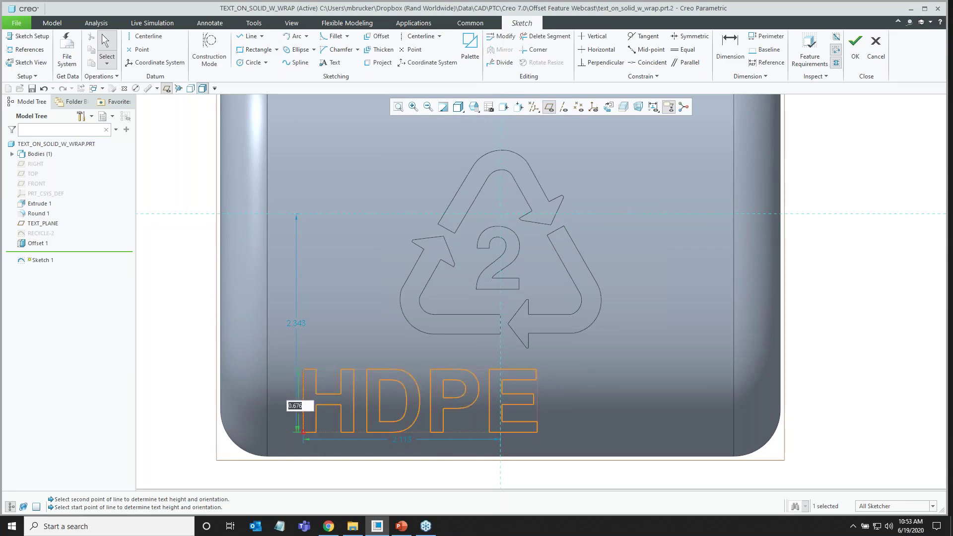
type(".75")
key("Return")
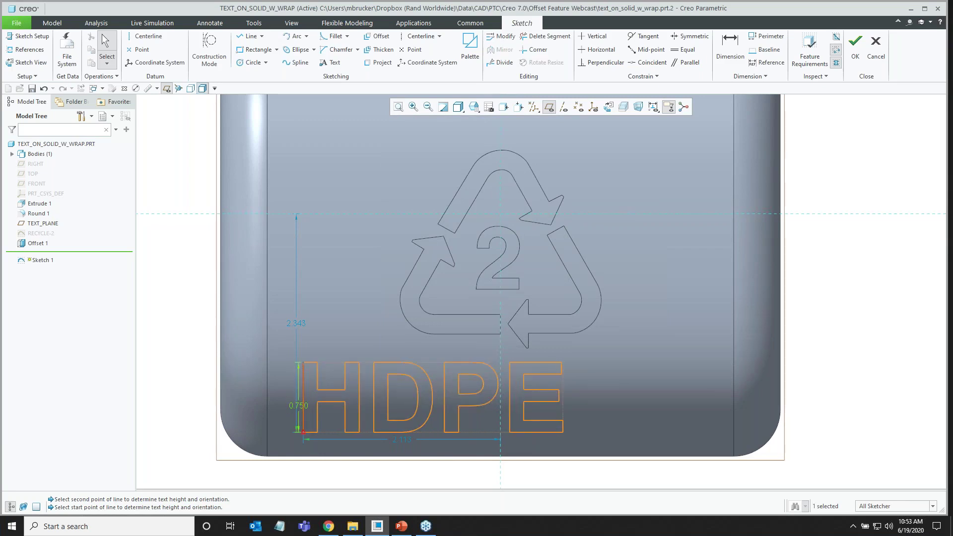
Place the HDPE text's start point 2.25 below the horizontal reference and 1.3 left of the vertical reference, and finish the sketch.
double_click(298, 323)
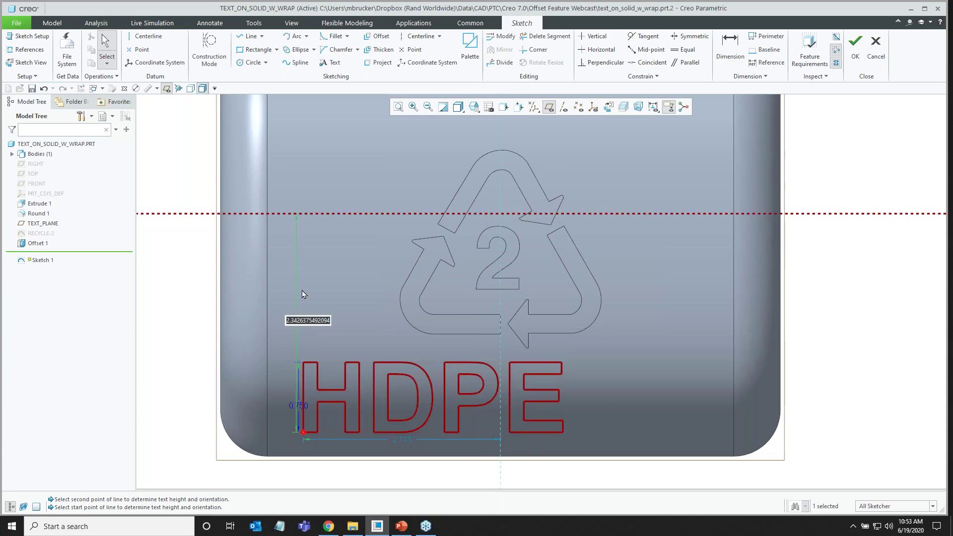
type("2.25")
key("Return")
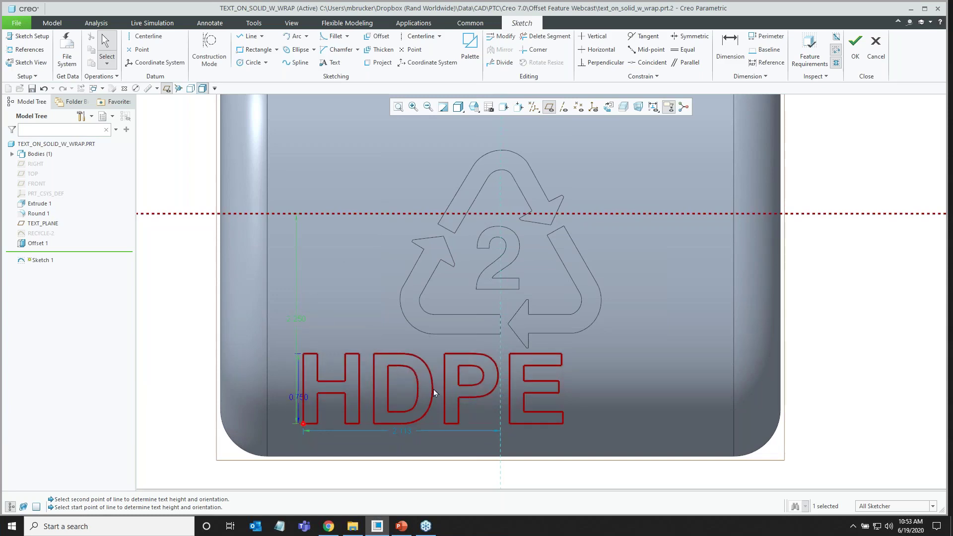
double_click(410, 430)
type("1.3")
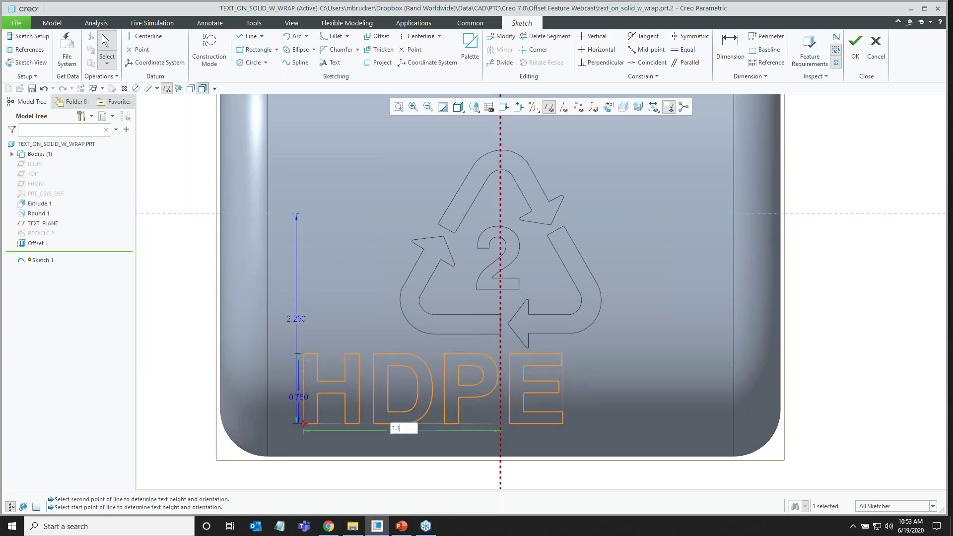
key("Return")
scroll(401, 236, "down", 2)
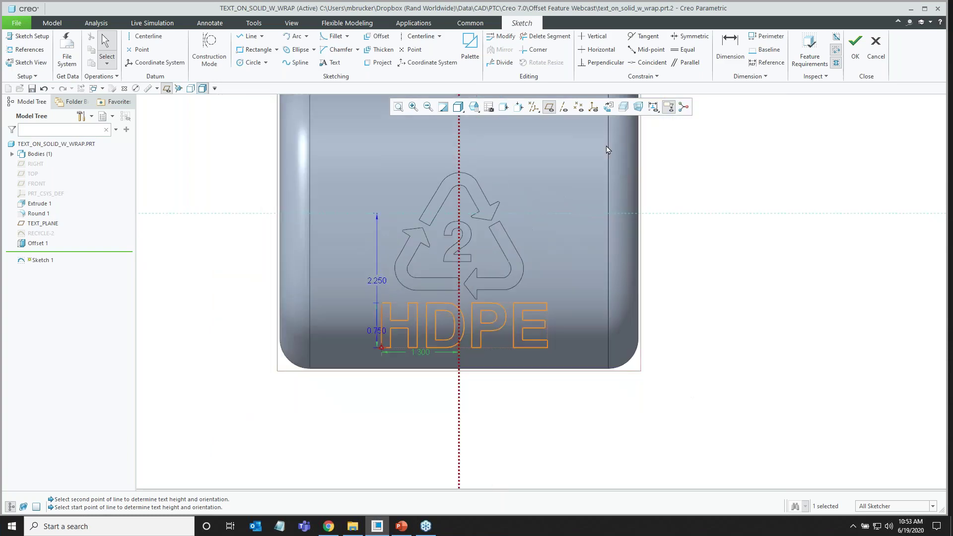
left_click(856, 50)
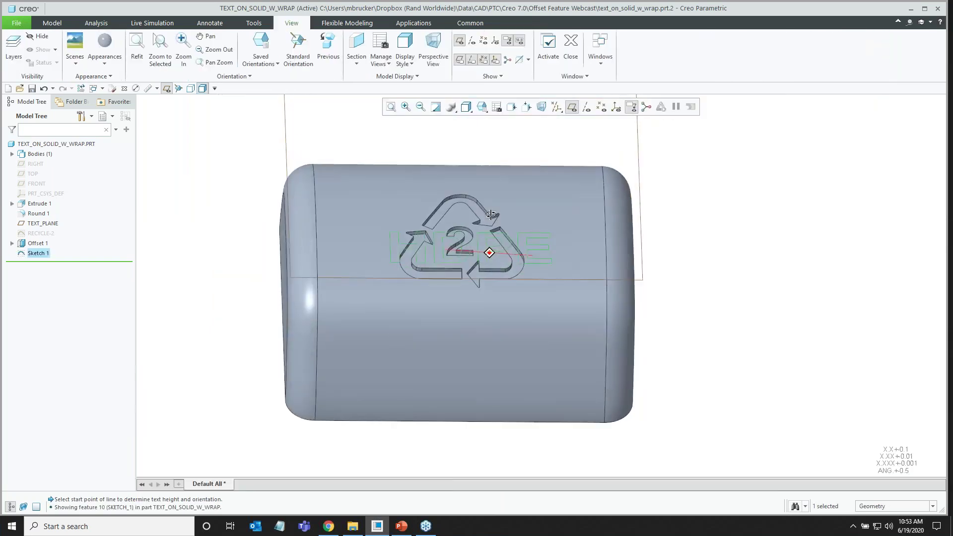
middle_click_drag(470, 211, 468, 213)
scroll(455, 325, "up", 2)
left_click(796, 348)
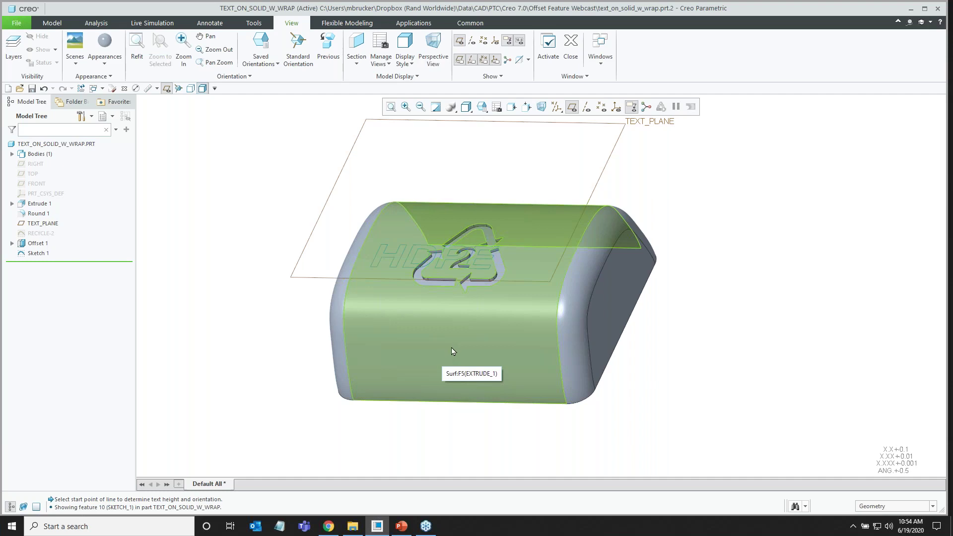
Start an Expand offset of the part's large curved surface, limited to a sketched region.
mouse_move(445, 345)
middle_mouse_down()
mouse_move(444, 319)
mouse_move(437, 340)
middle_mouse_up()
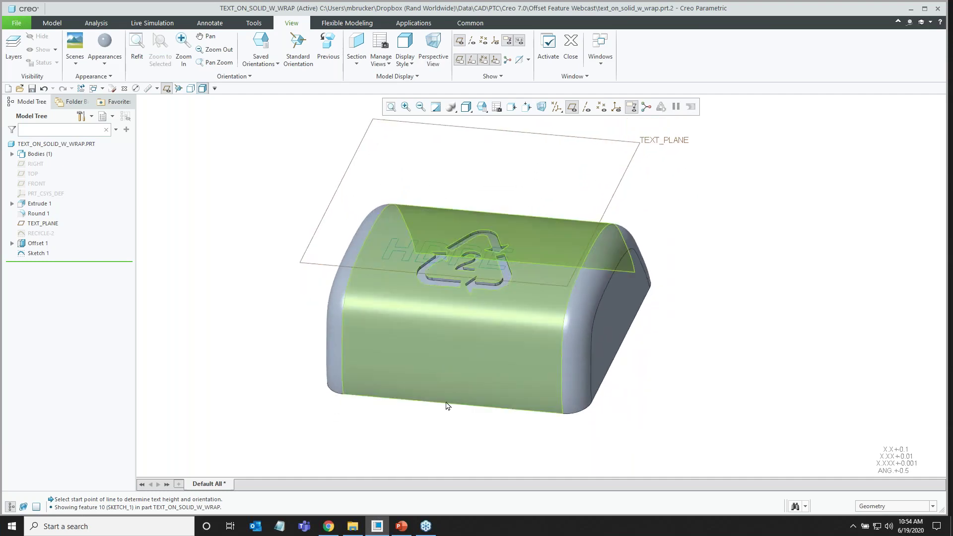
left_click(460, 335)
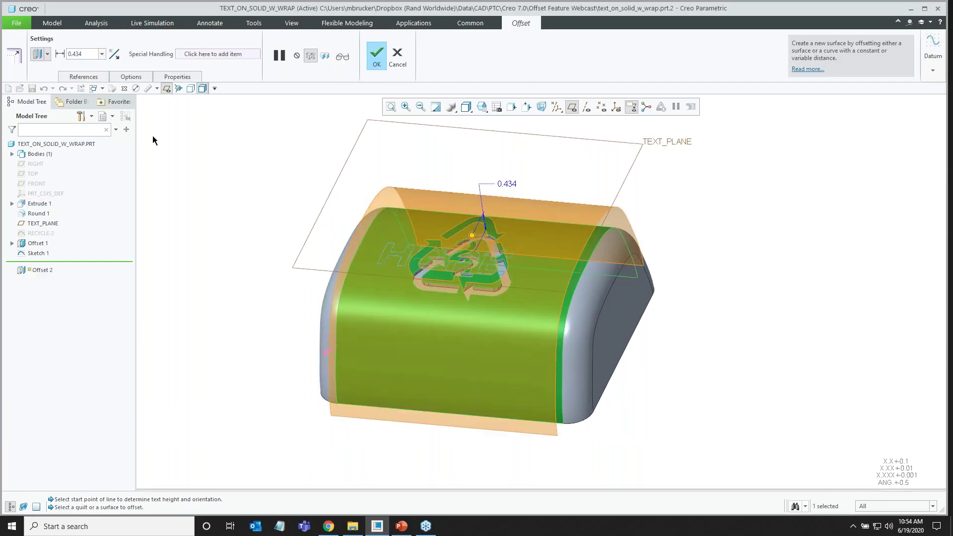
left_click(47, 54)
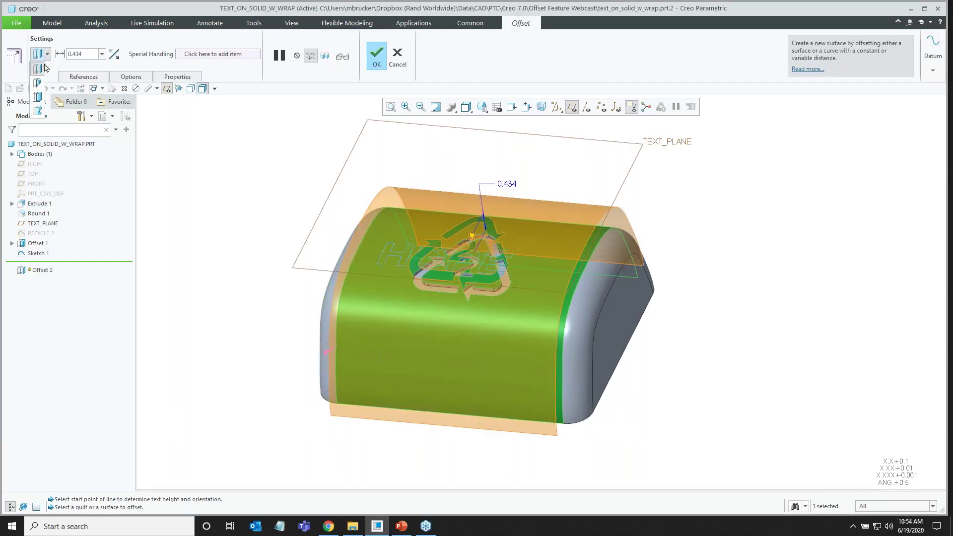
left_click(38, 94)
left_click(131, 76)
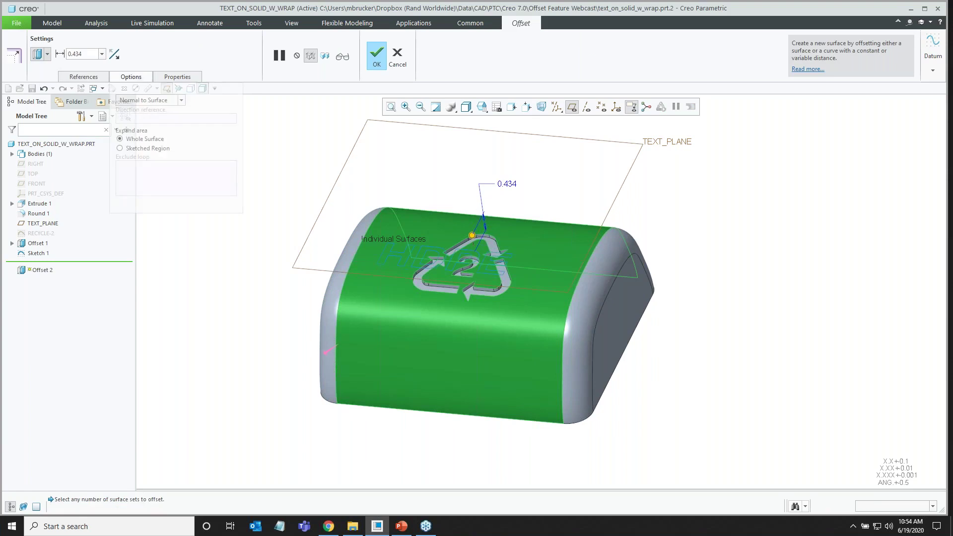
left_click(139, 150)
Define the offset's internal region sketch on TEXT_PLANE with the default orientation.
left_click(199, 167)
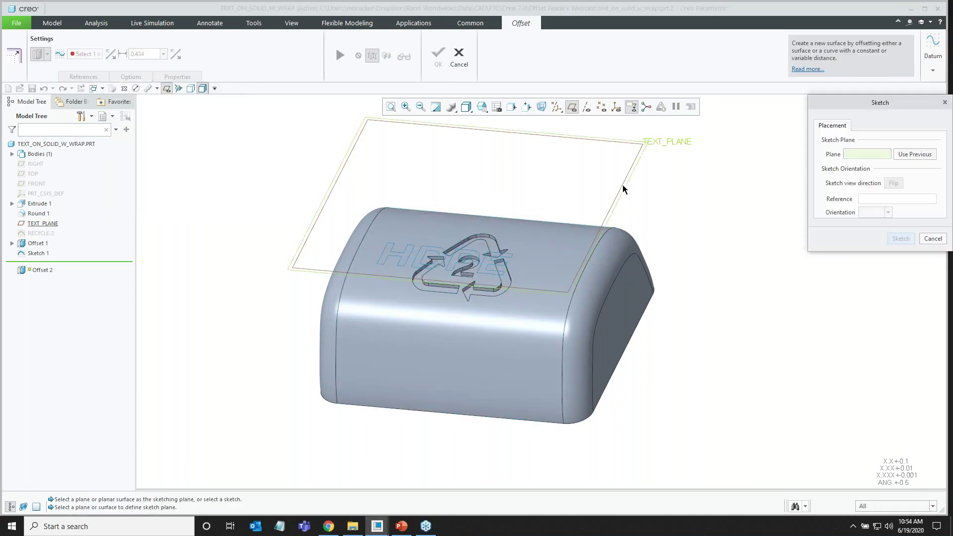
left_click(623, 187)
left_click(901, 238)
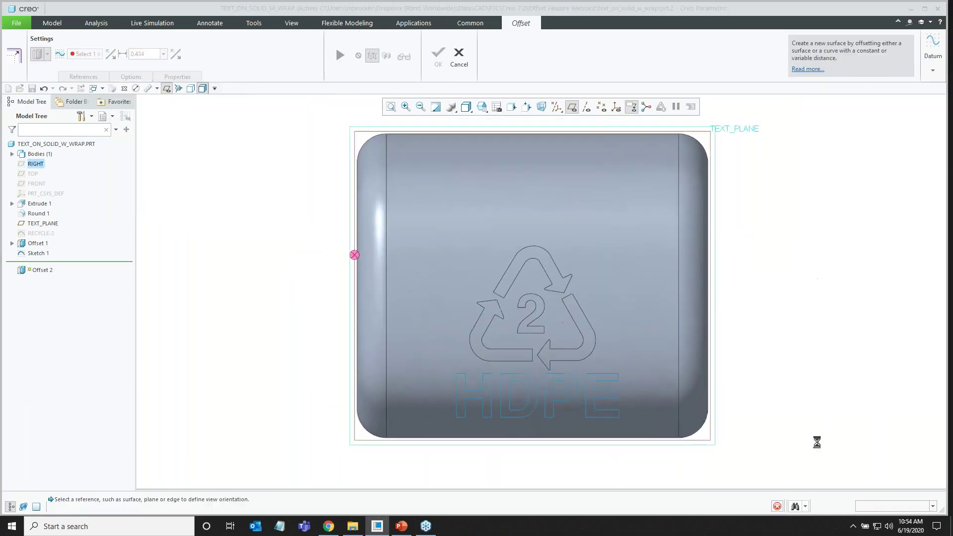
Switch the display to no hidden lines, project the four HDPE letters into the sketch as loops, and finish the sketch.
scroll(648, 467, "down", 3)
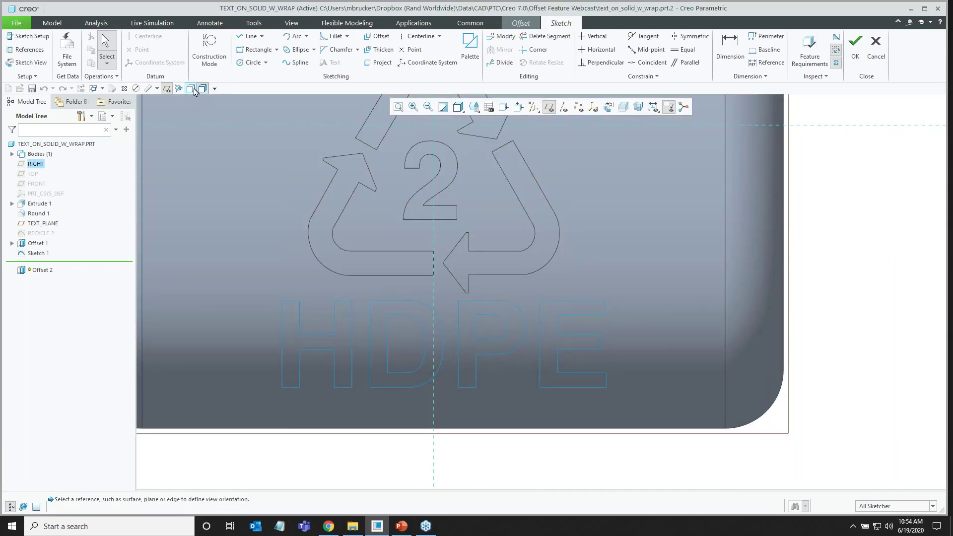
left_click(192, 88)
left_click(380, 62)
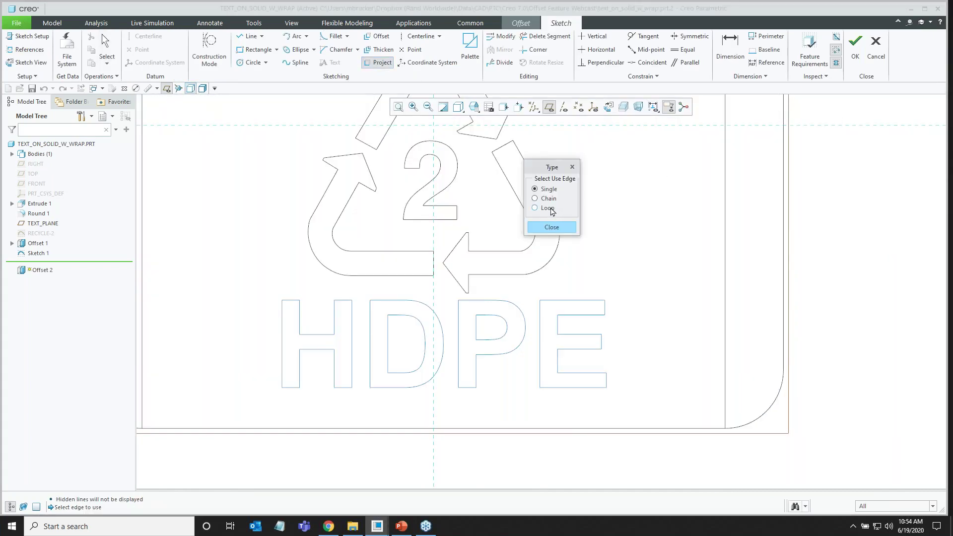
left_click(537, 208)
left_click(334, 336)
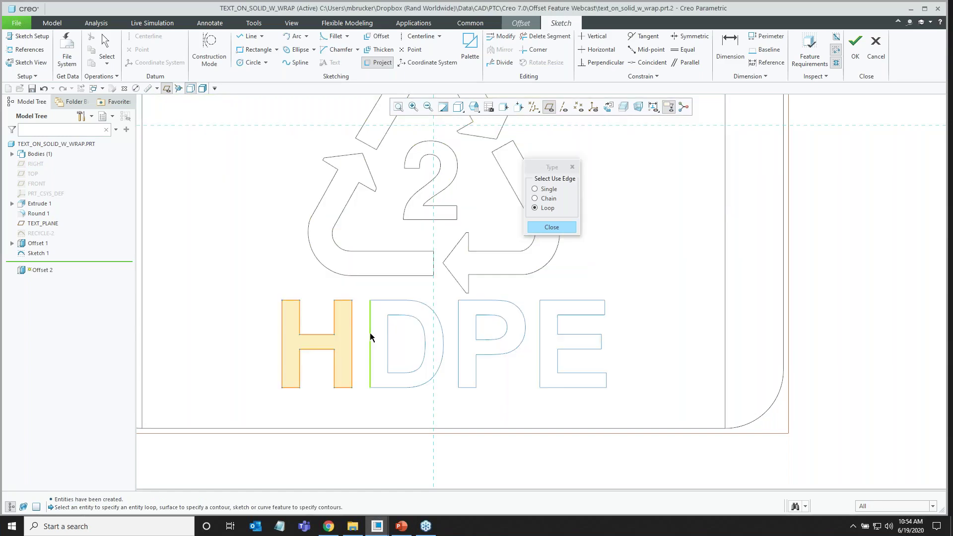
left_click(388, 333)
left_click(458, 346)
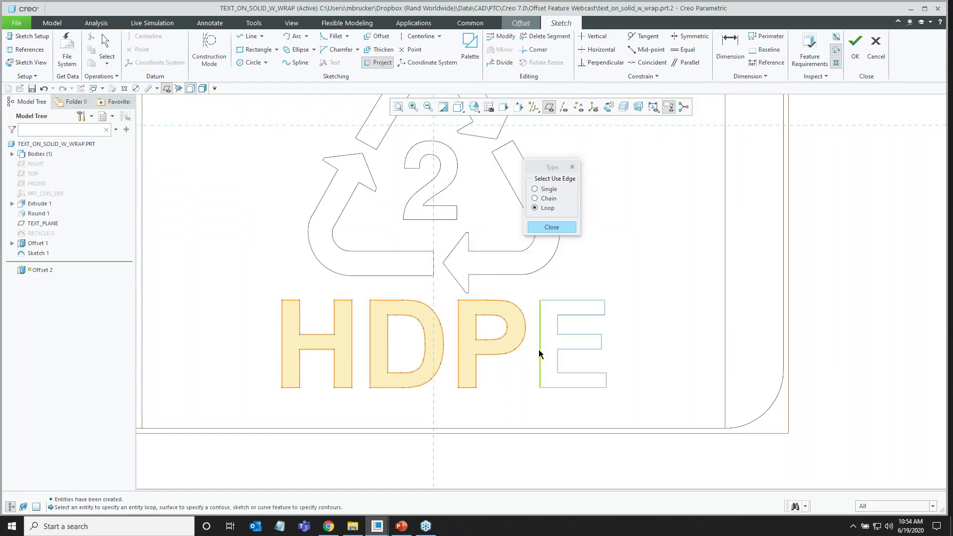
left_click(540, 348)
middle_click_drag(456, 310, 387, 291)
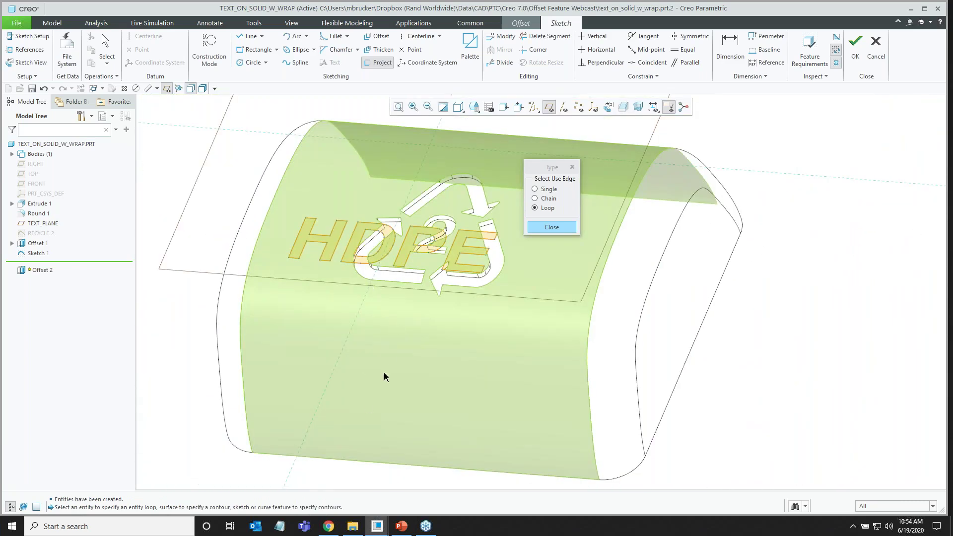
key("ctrl+d")
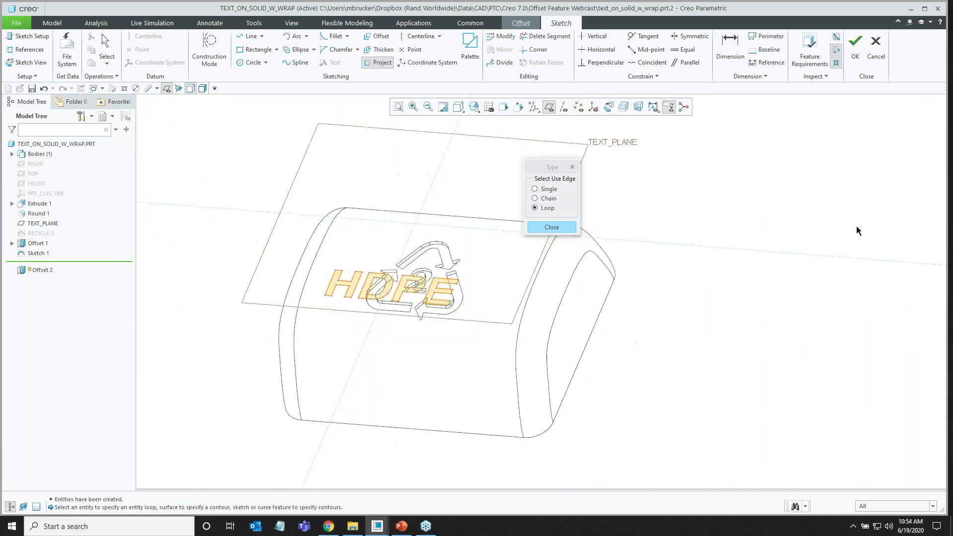
left_click(855, 47)
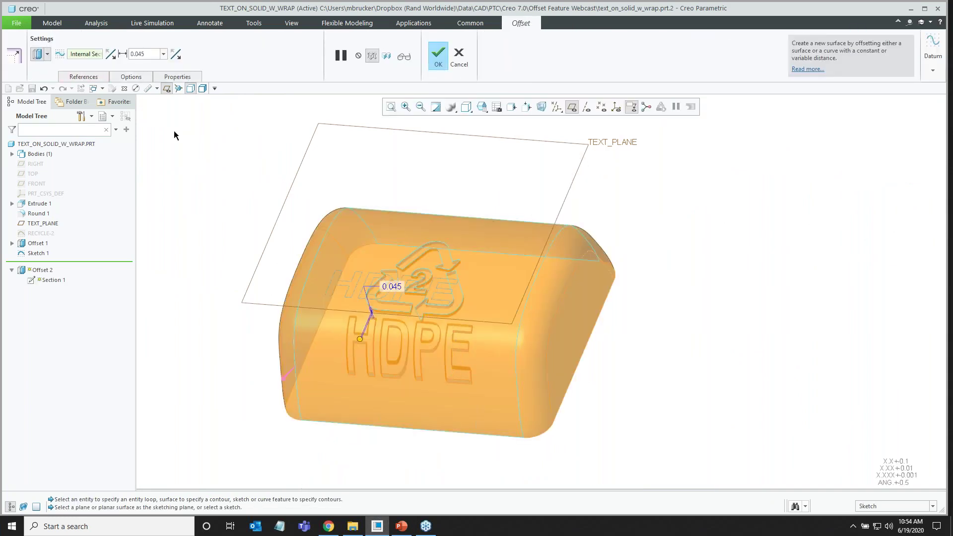
Make the HDPE offset's side surfaces normal to the surface and complete the feature.
left_click(131, 77)
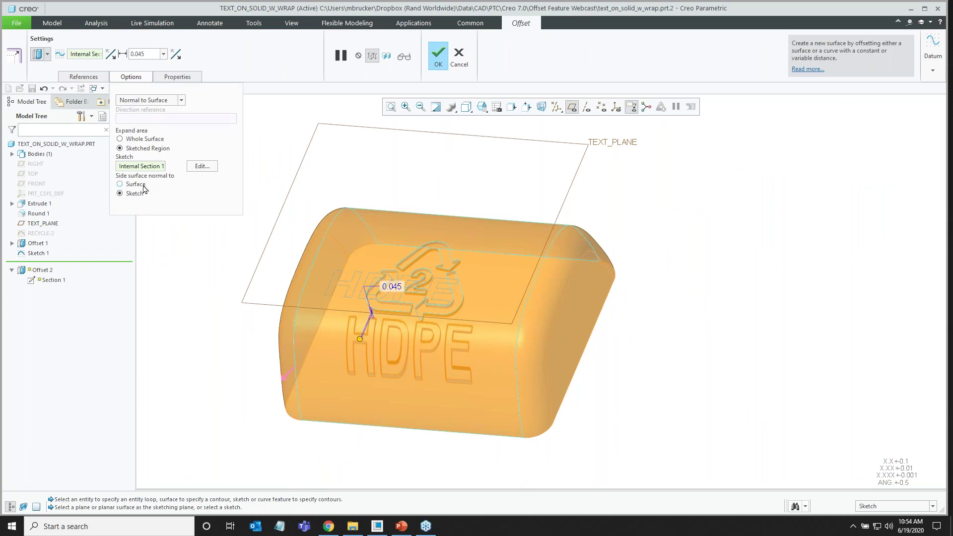
left_click(144, 185)
left_click(441, 58)
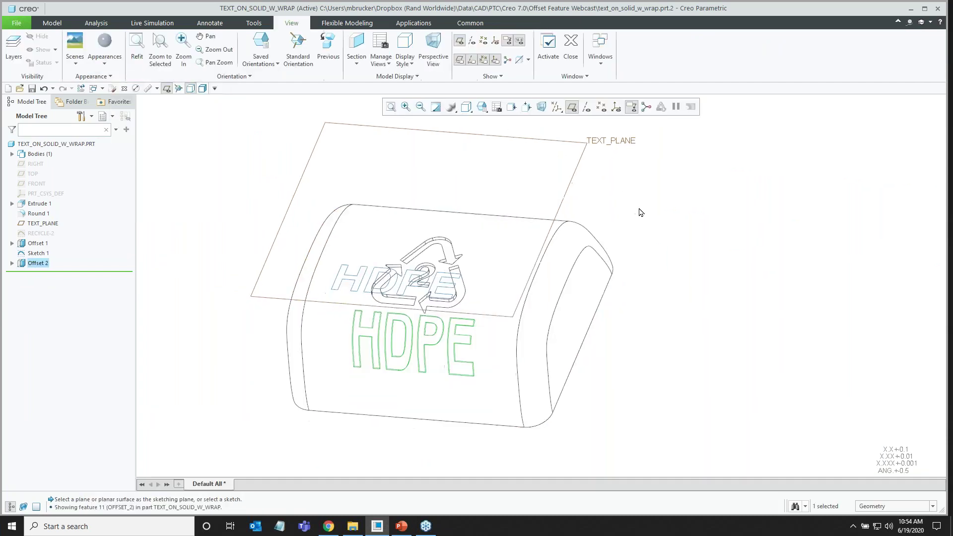
middle_click_drag(642, 212, 626, 233)
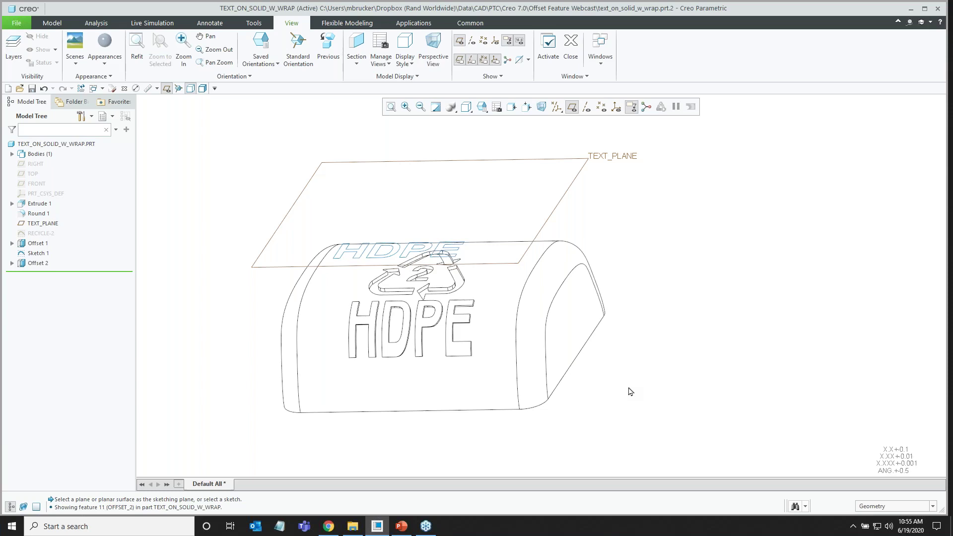
Delete the HDPE text offset feature from the model.
left_click(42, 264)
left_click(59, 229)
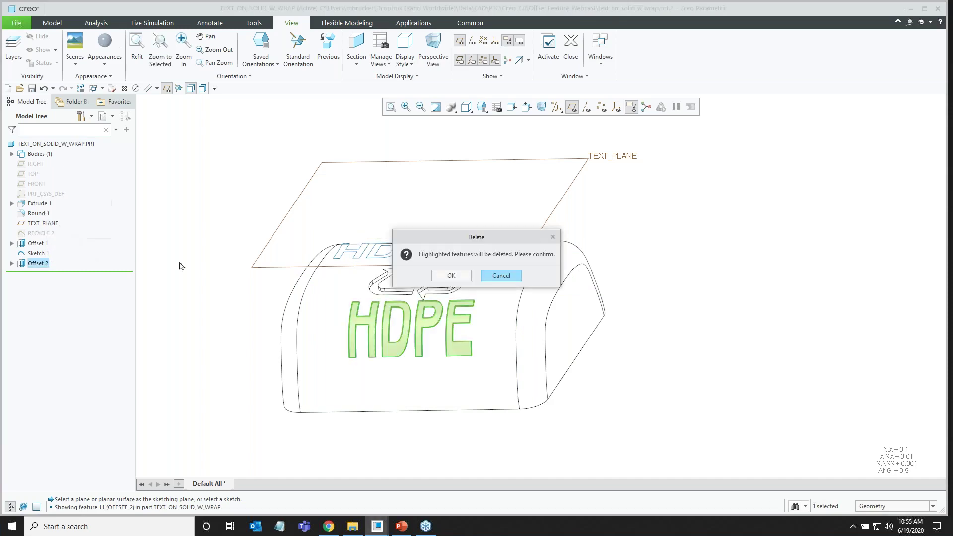
left_click(448, 274)
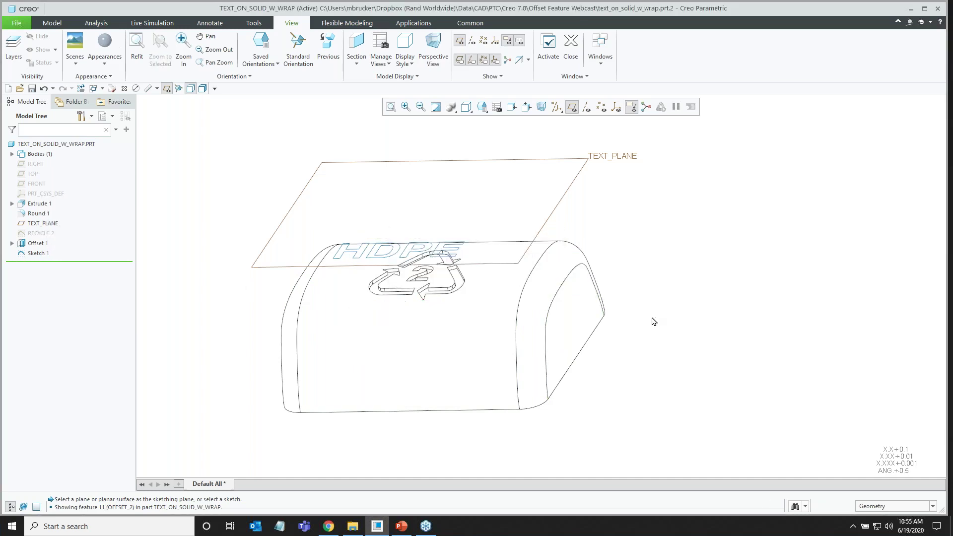
Wrap the HDPE text sketch around the solid body and hide the datum planes.
middle_click_drag(651, 321, 487, 298)
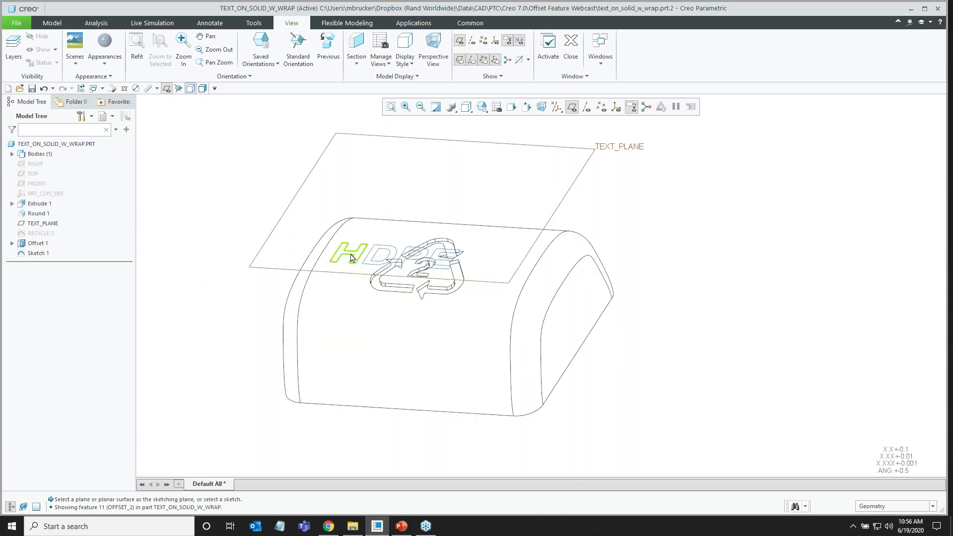
left_click(39, 253)
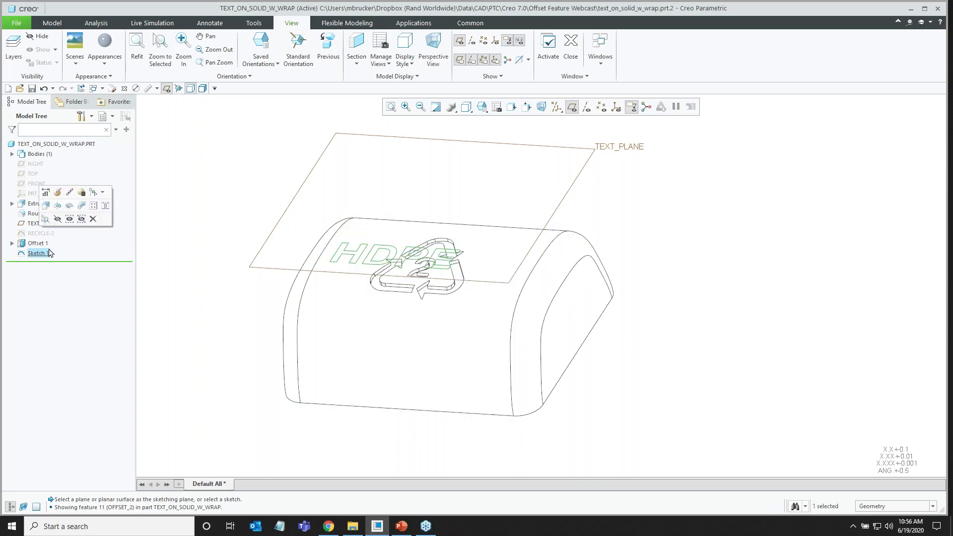
left_click(52, 23)
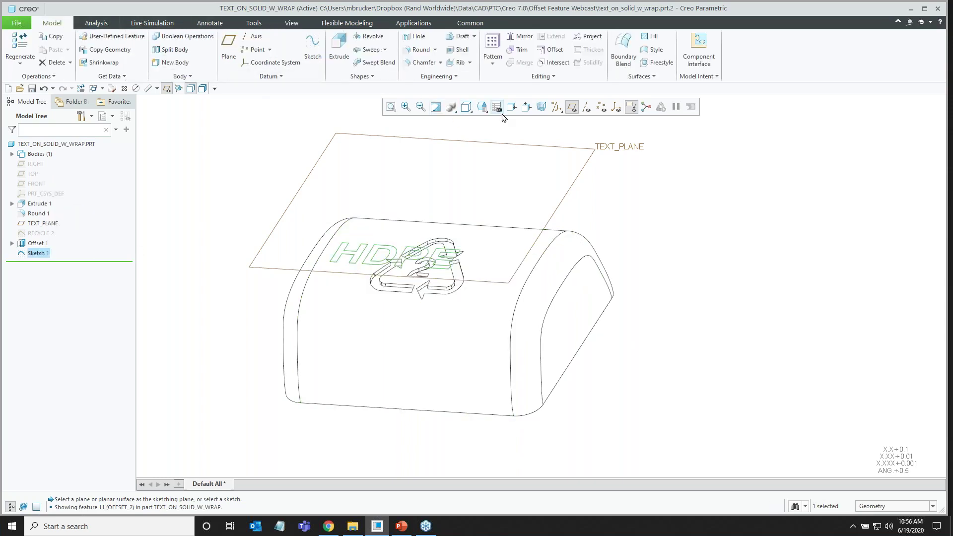
left_click(543, 76)
left_click(539, 90)
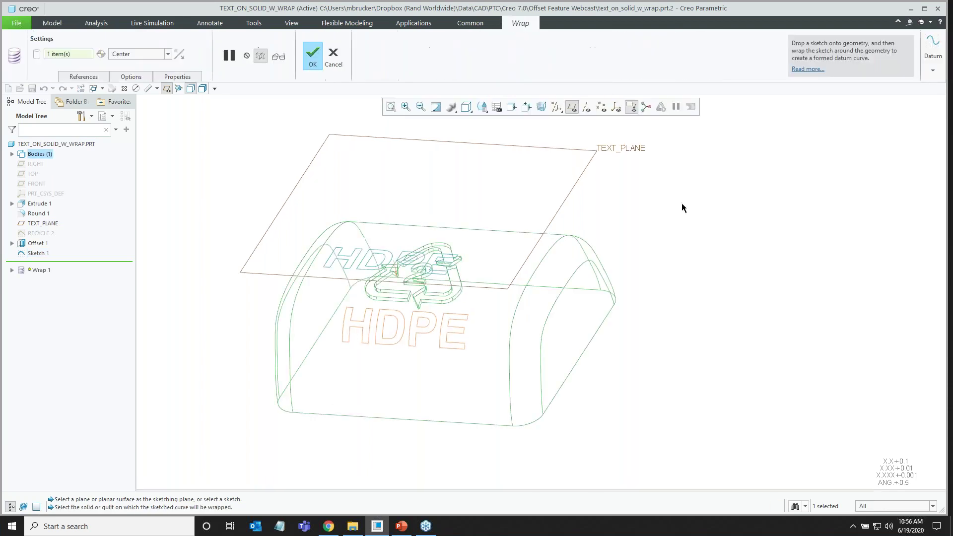
left_click(330, 252)
left_click(312, 57)
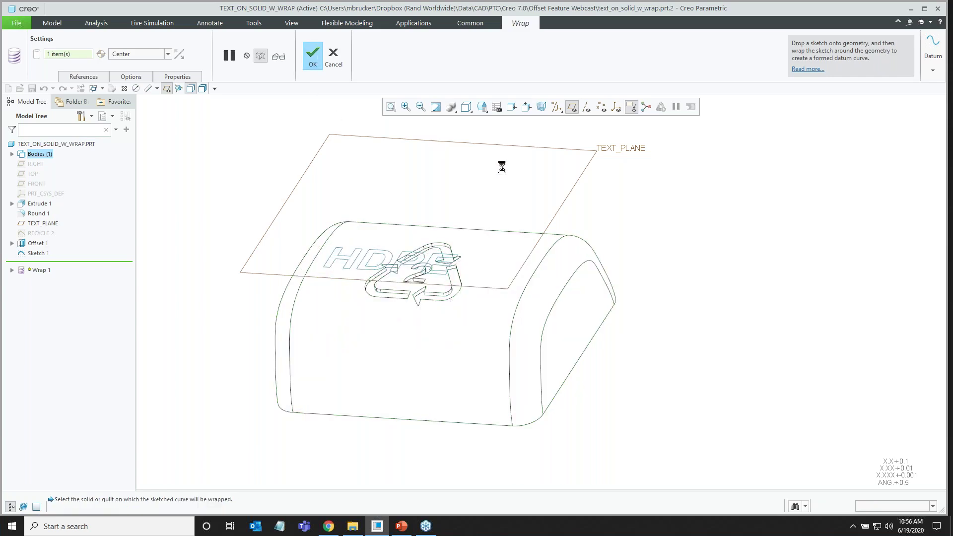
left_click(571, 107)
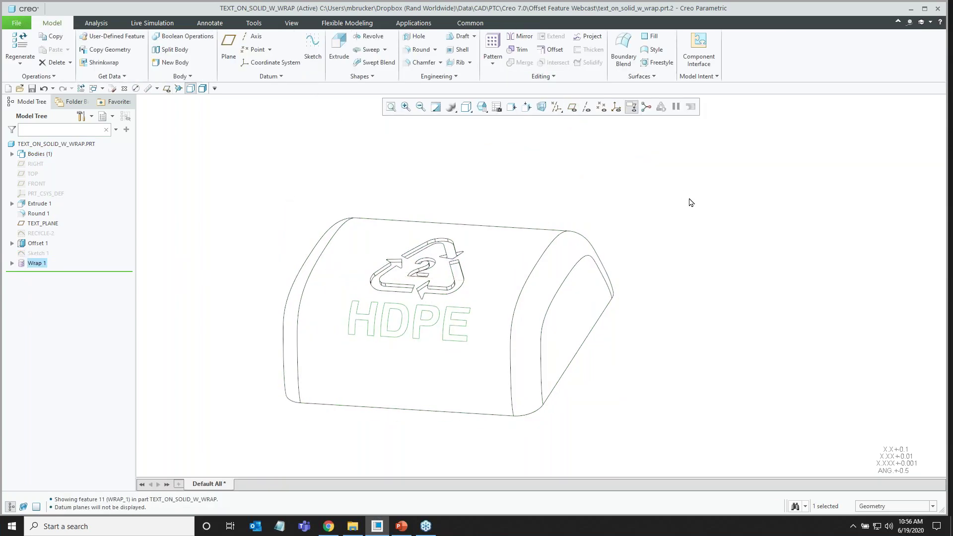
left_click(676, 221)
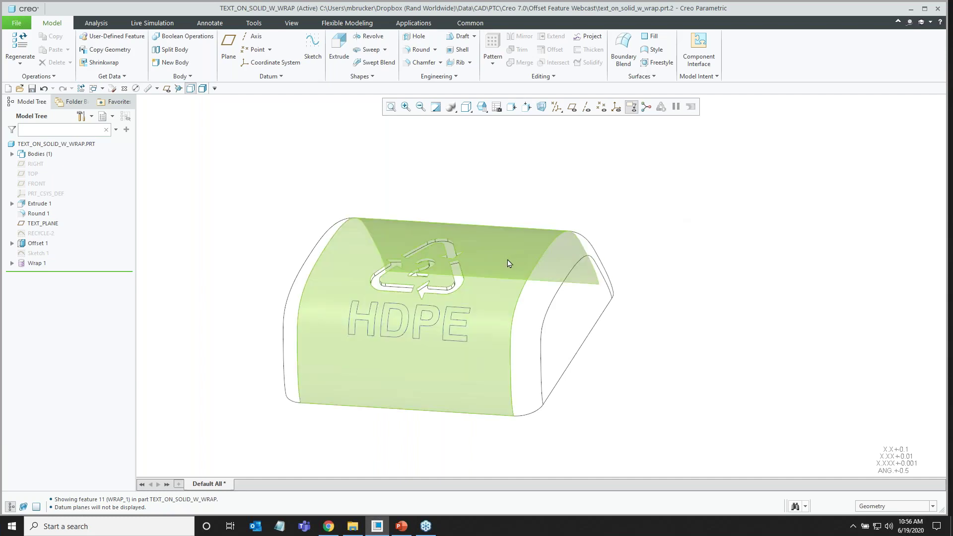
Start an Expand offset of the curved surface carrying the wrapped HDPE text, limited to a sketched region.
left_click(568, 262)
left_click(587, 214)
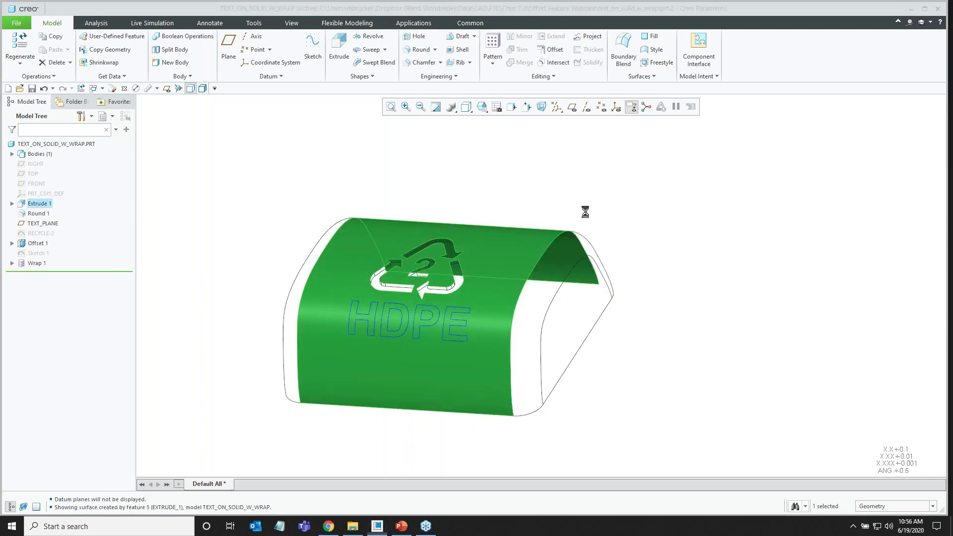
left_click(47, 54)
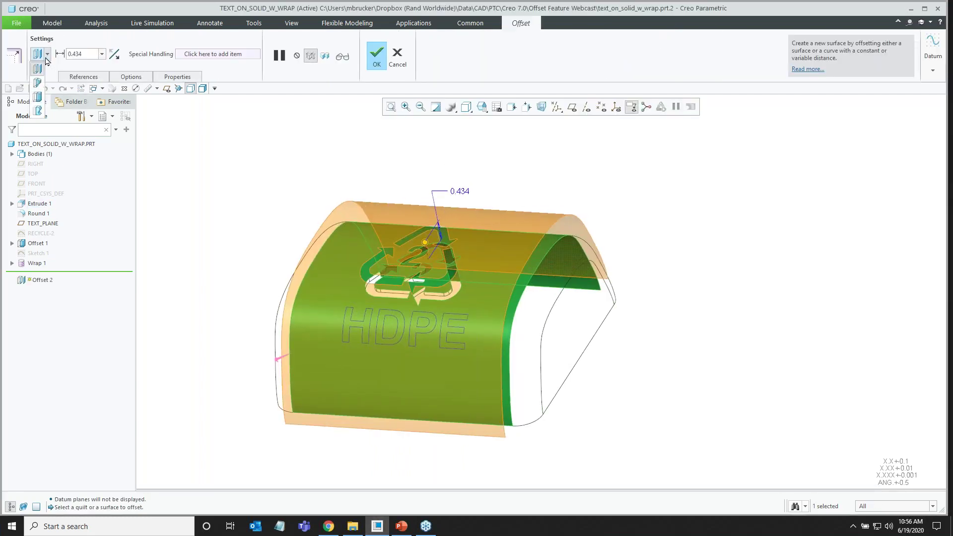
left_click(38, 97)
left_click(132, 77)
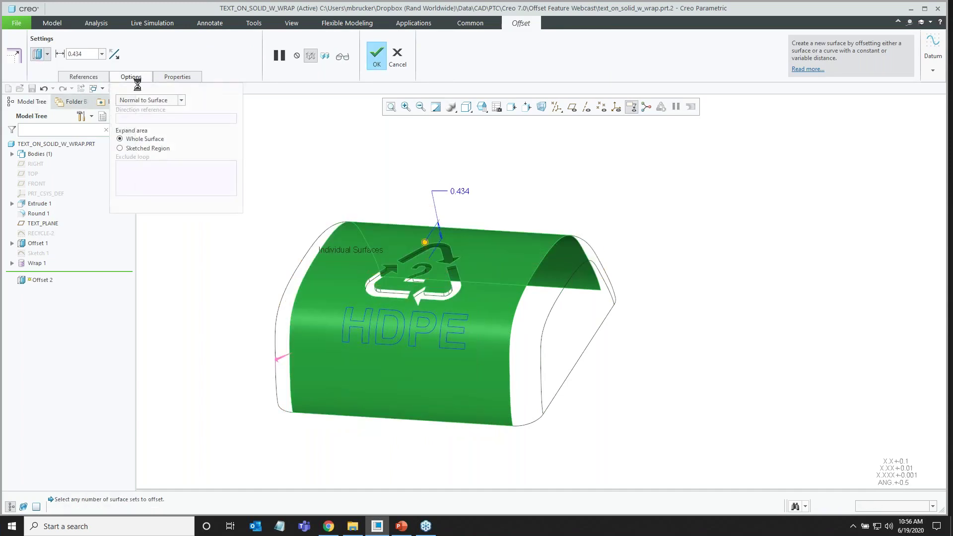
left_click(139, 149)
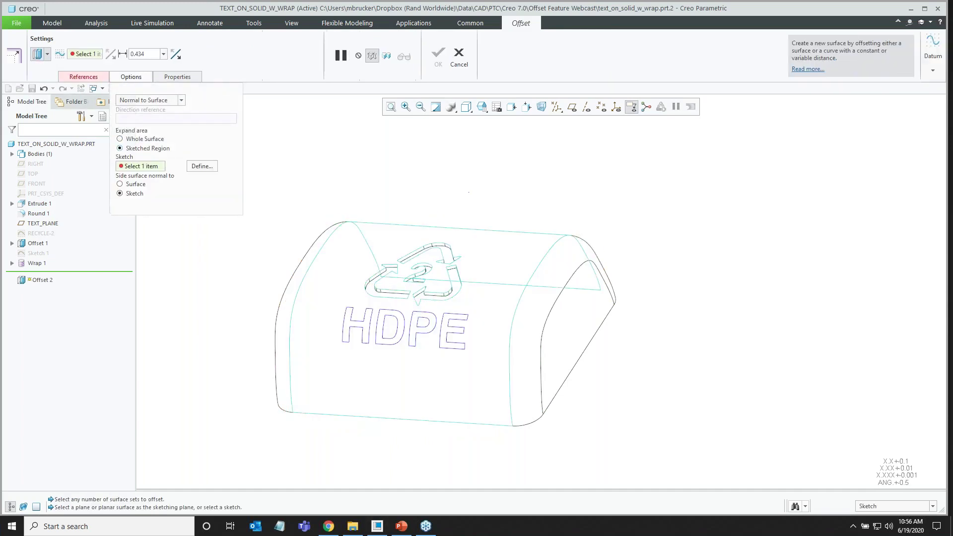
Display the datum planes and start the offset's internal region sketch on TEXT_PLANE.
left_click(202, 166)
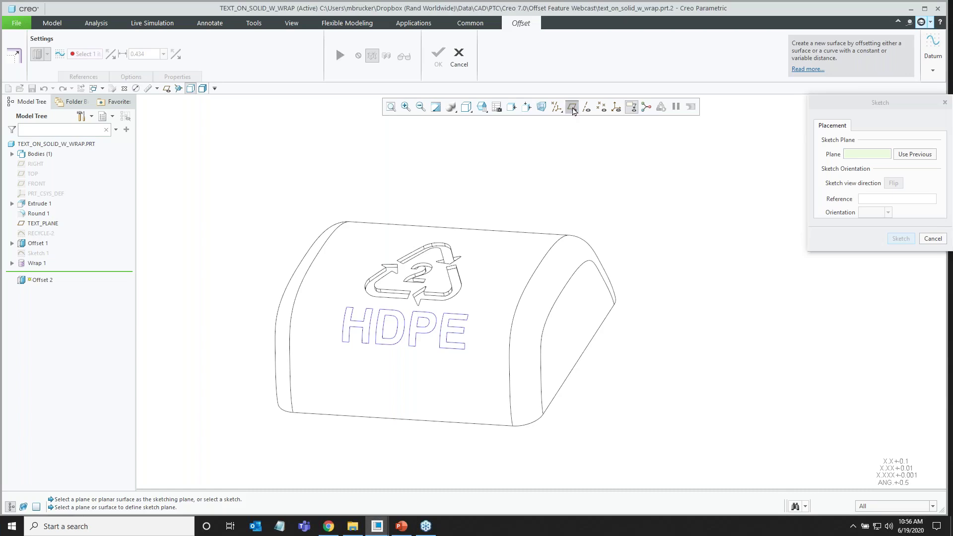
left_click(572, 107)
left_click(580, 181)
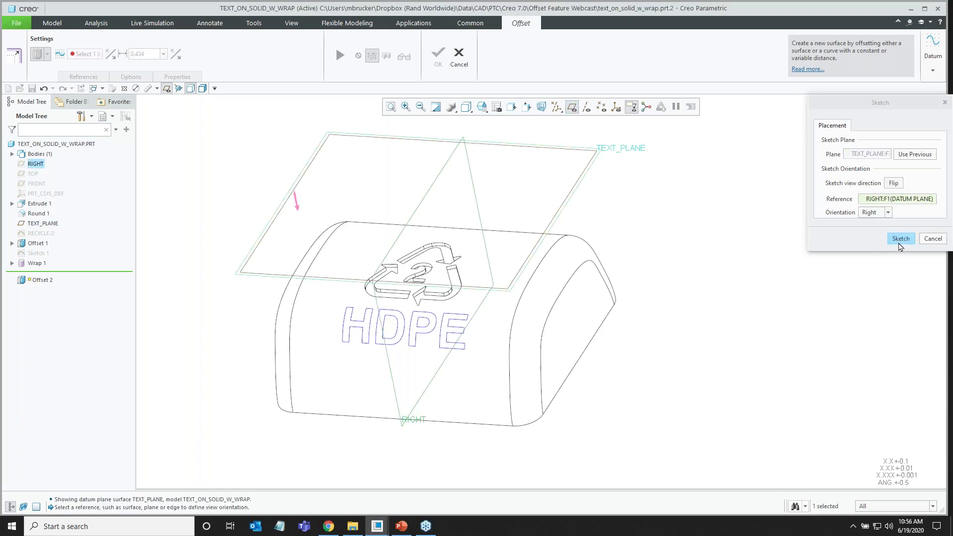
left_click(900, 239)
Project the wrapped letter H into the region sketch as a loop.
scroll(701, 463, "down", 5)
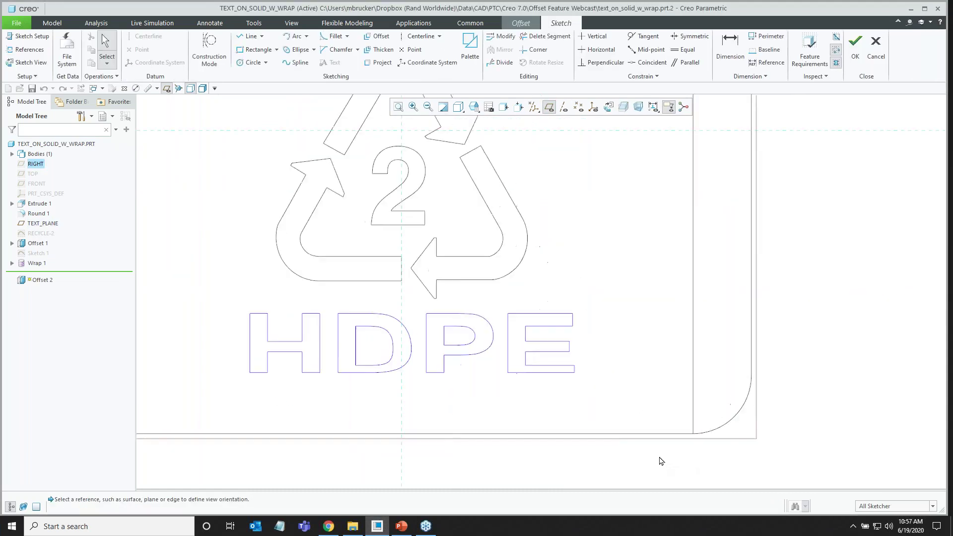
scroll(625, 345, "up", 1)
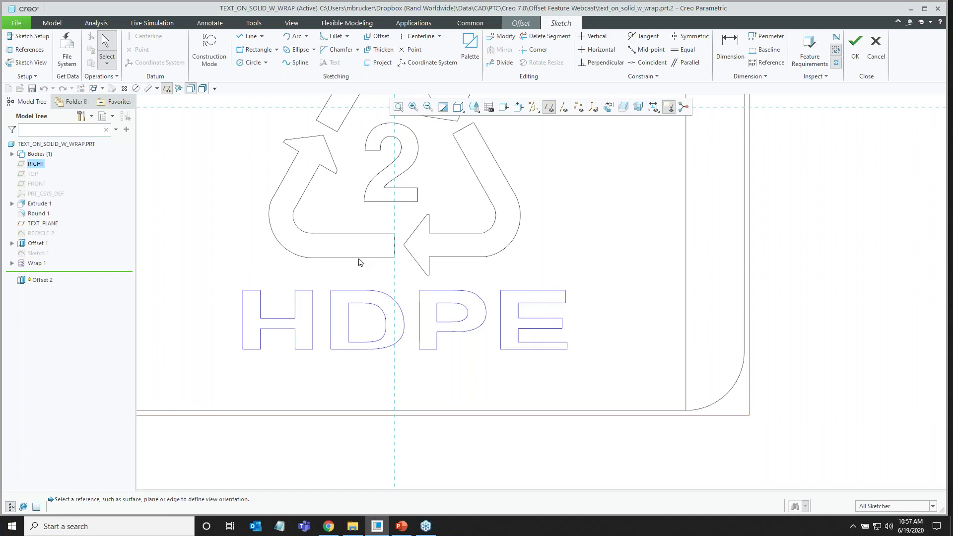
left_click(382, 65)
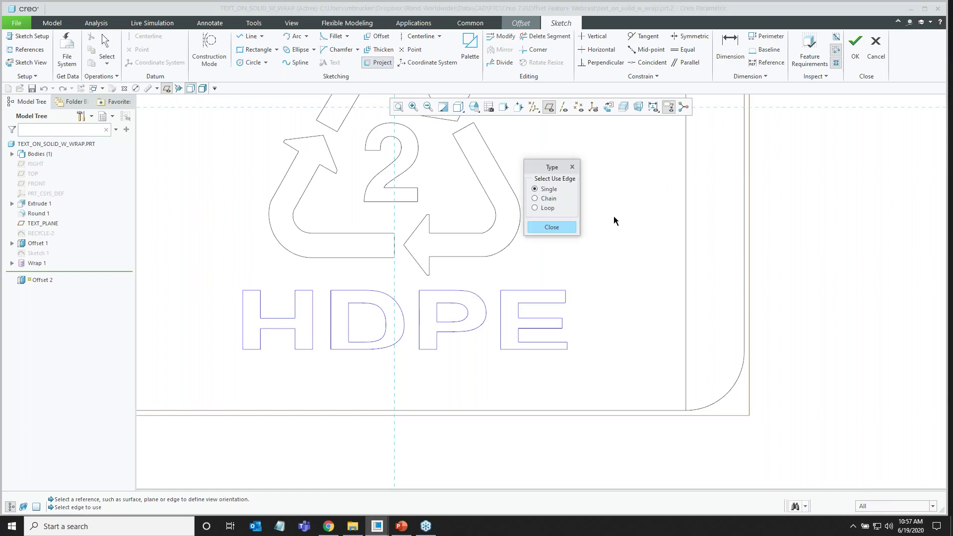
left_click(536, 208)
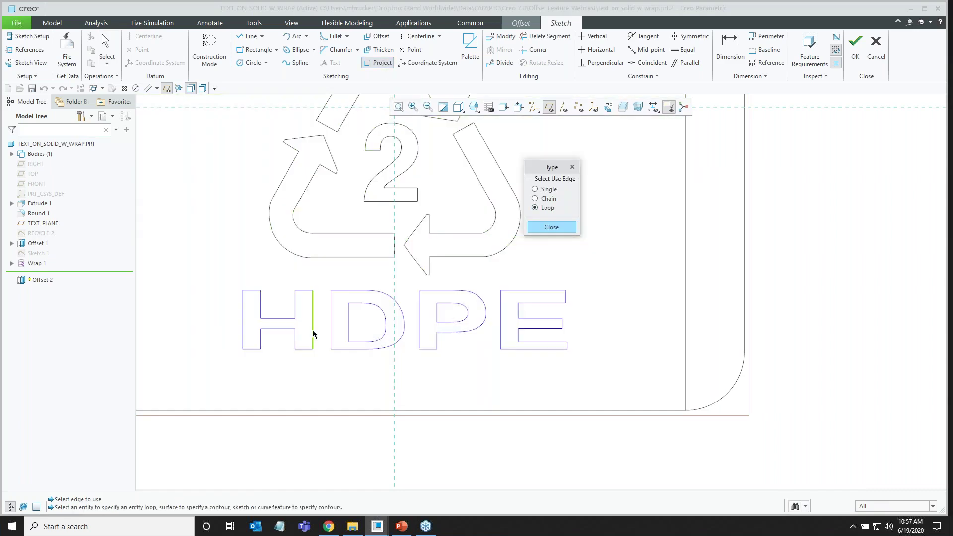
left_click(314, 333)
left_click(332, 330)
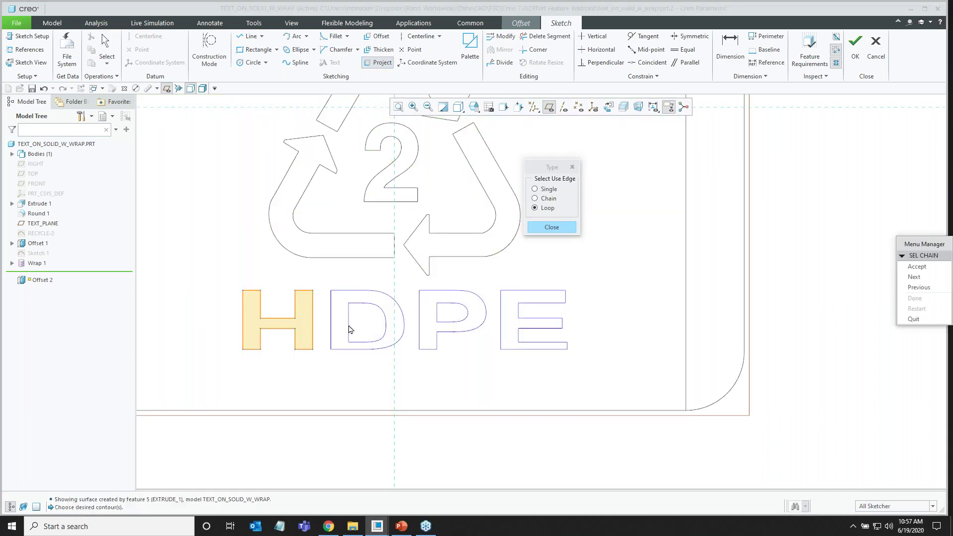
left_click(914, 323)
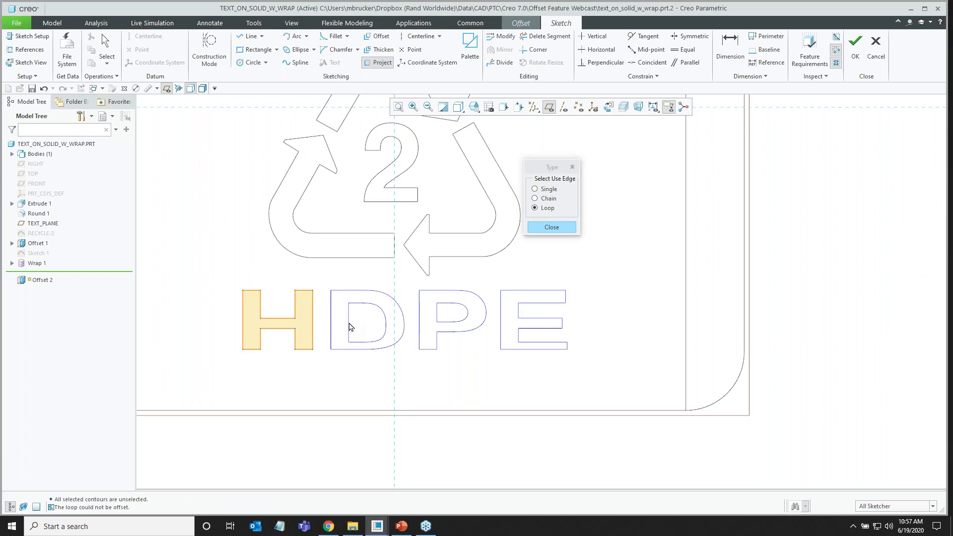
left_click(350, 327)
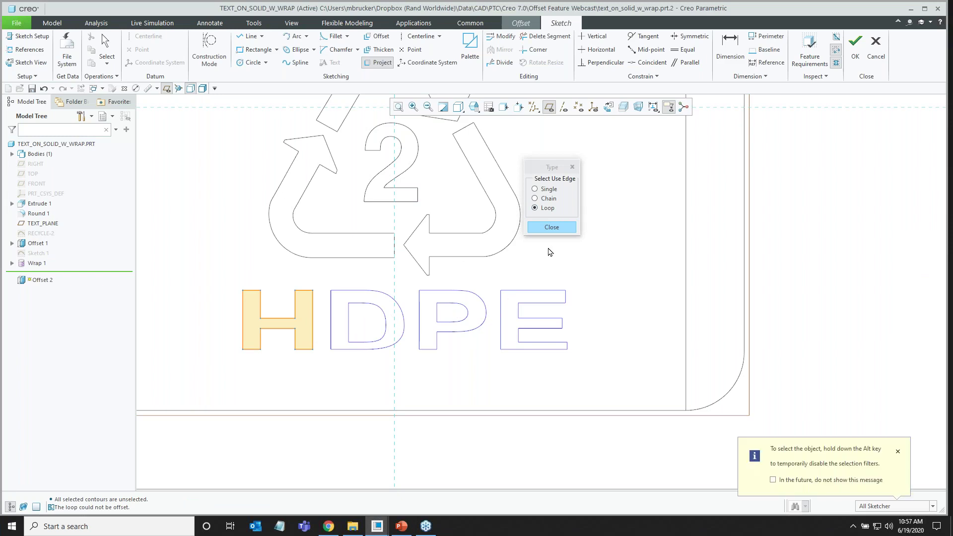
left_click(551, 227)
Project the inner and outer loops of the wrapped letter D and the outer loop of the P into the sketch.
left_click(378, 63)
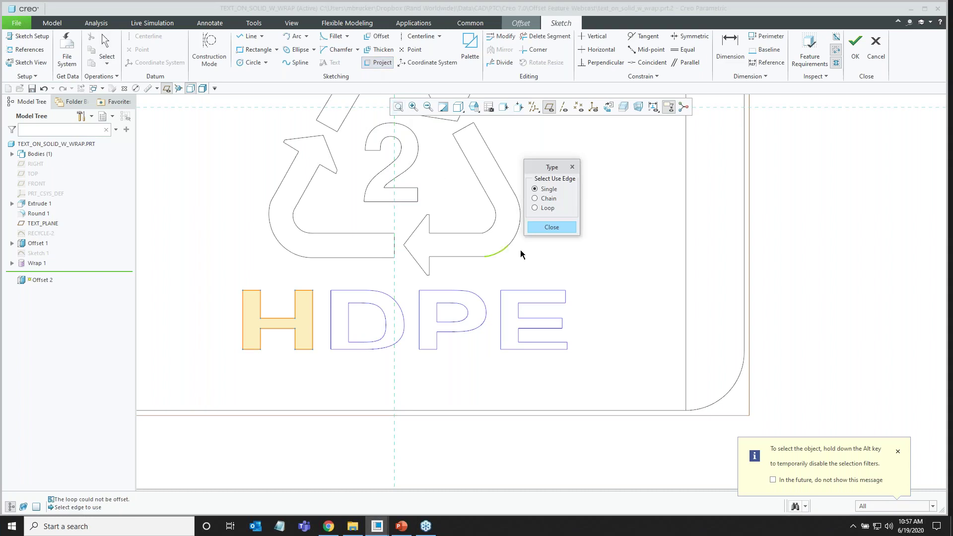
left_click(536, 208)
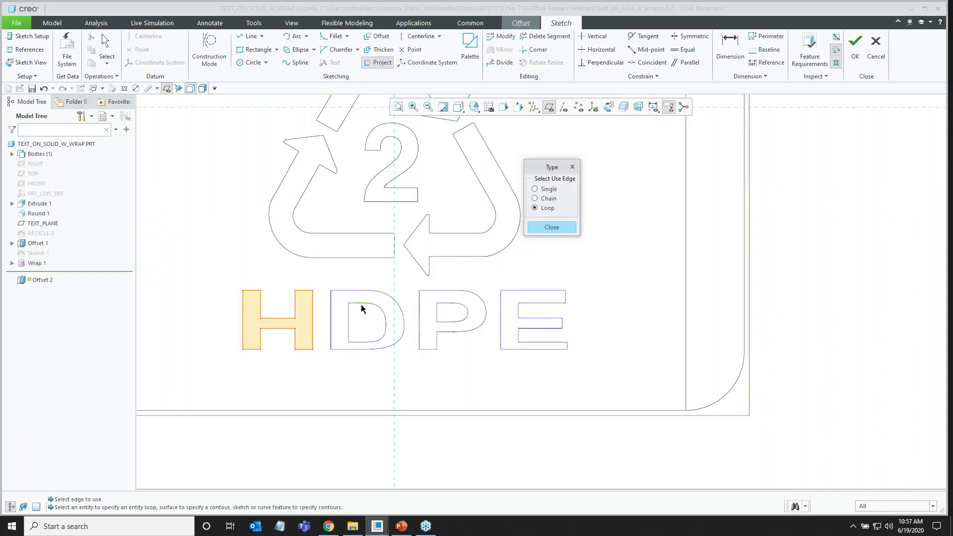
left_click(376, 311)
left_click(369, 290)
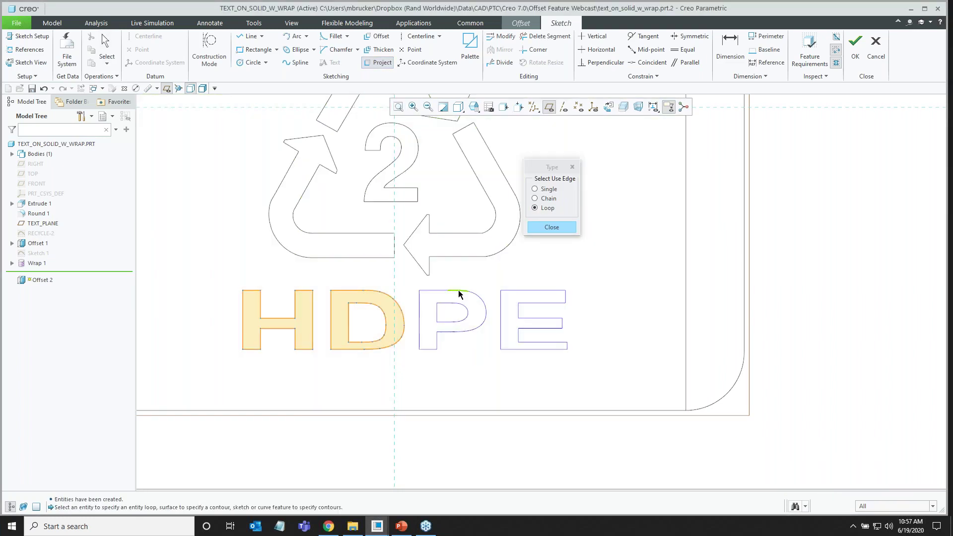
left_click(458, 292)
left_click(454, 307)
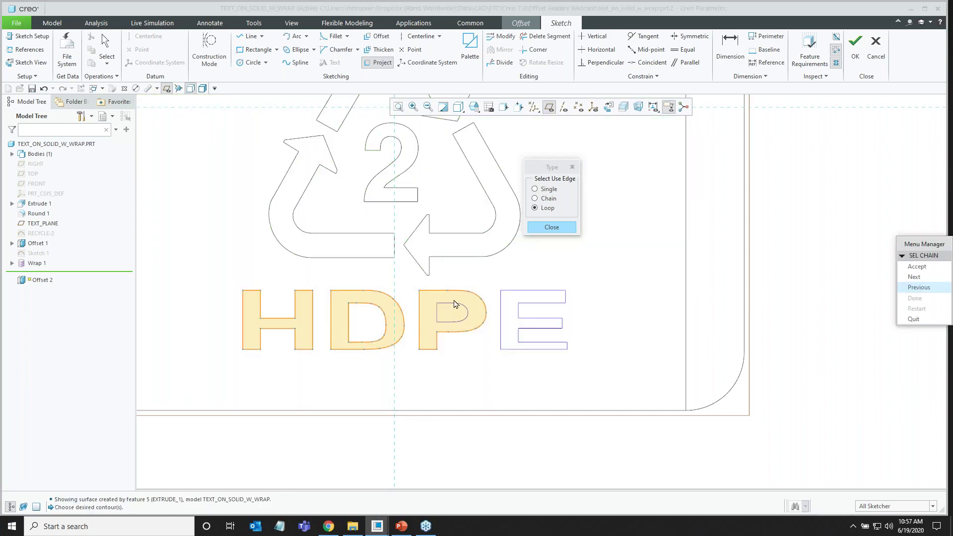
left_click(913, 318)
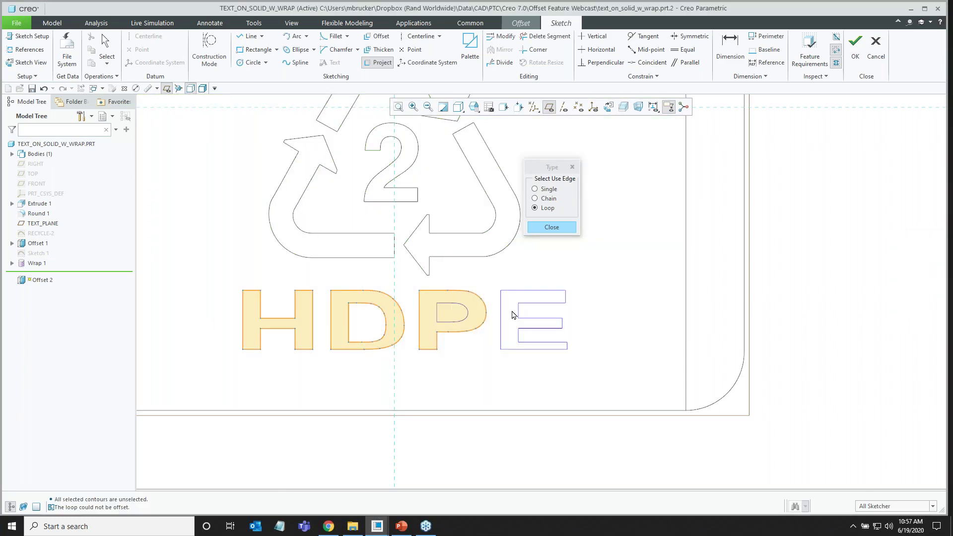
left_click(552, 227)
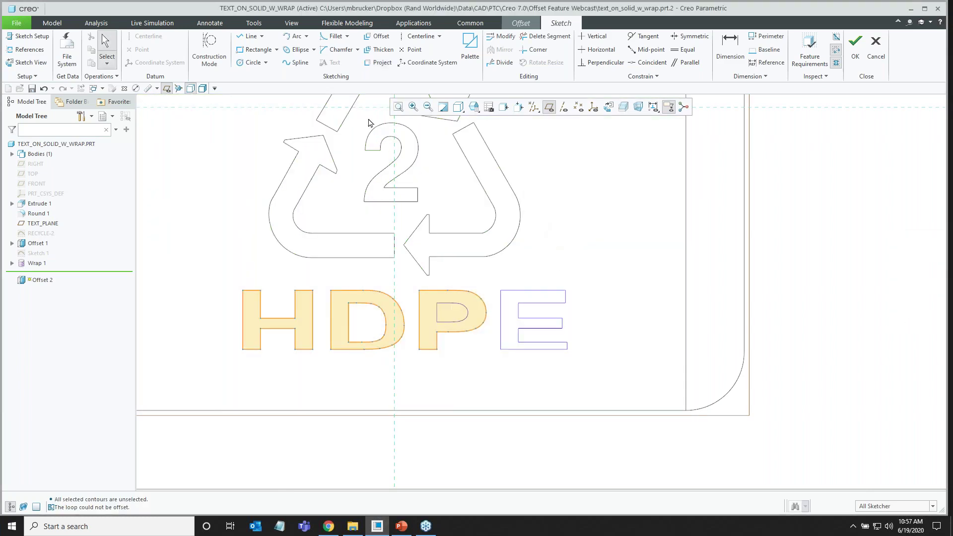
Project the inner loop of the wrapped letter P and the outline of the E into the sketch.
left_click(378, 63)
left_click(548, 208)
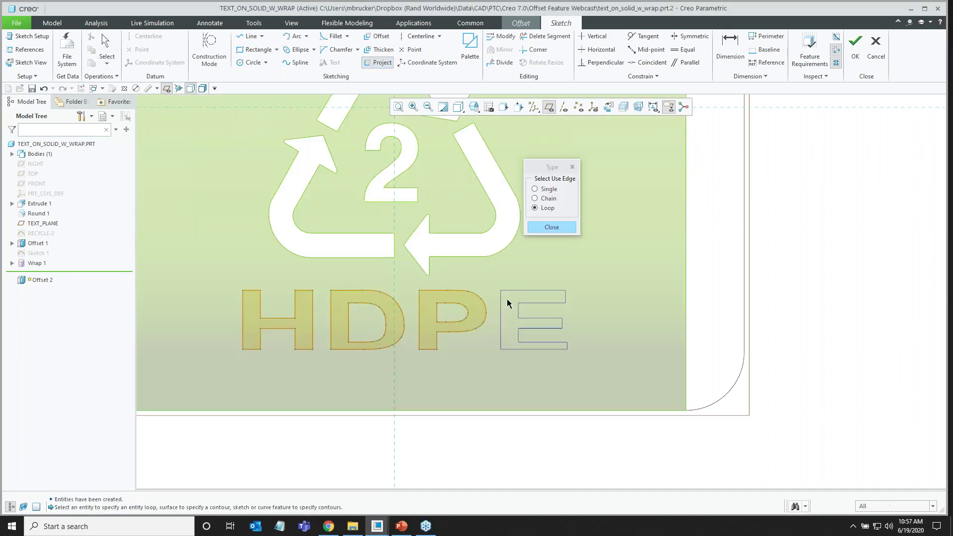
left_click(516, 290)
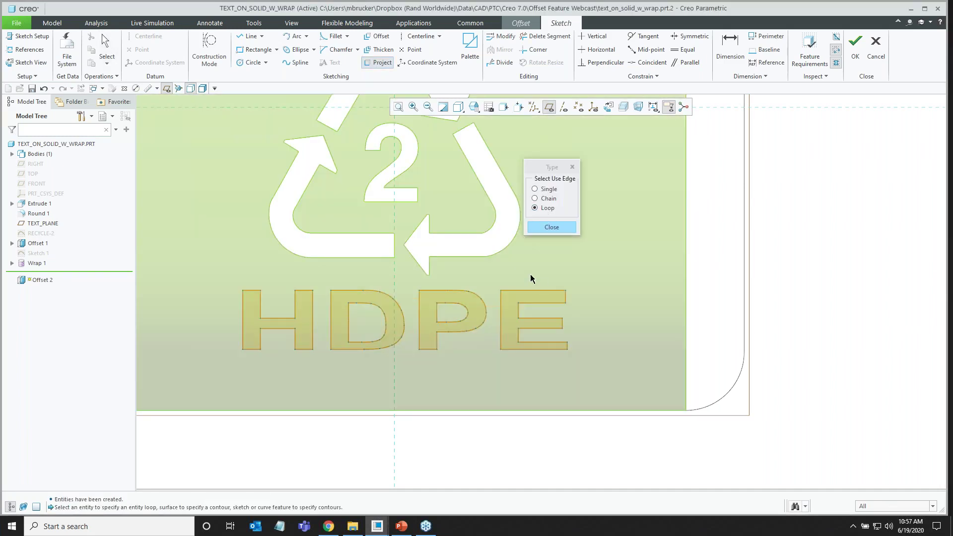
left_click(551, 227)
Finish the region sketch, review the Expand offset's side surface options, and complete the HDPE offset feature.
mouse_move(447, 289)
middle_mouse_down()
mouse_move(417, 238)
mouse_move(457, 365)
middle_mouse_up()
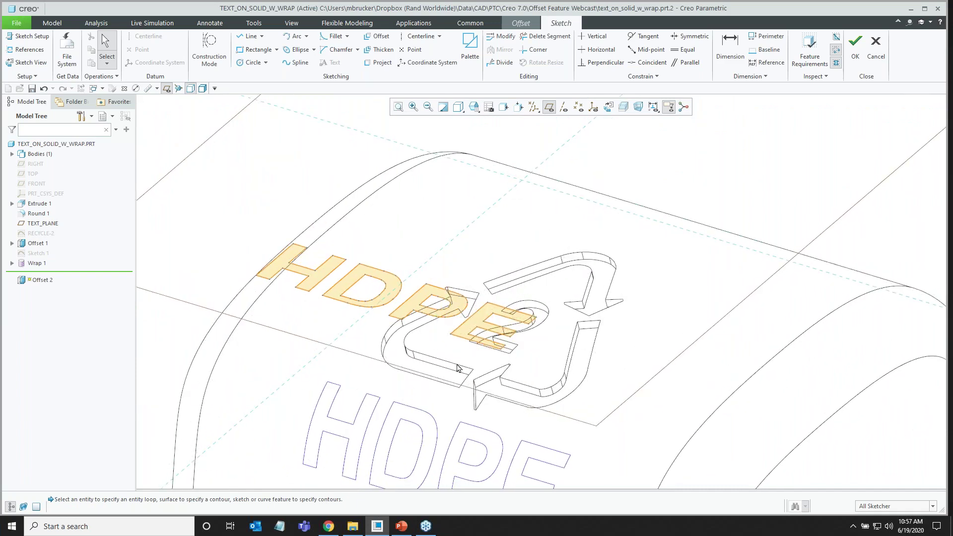
scroll(425, 232, "up", 3)
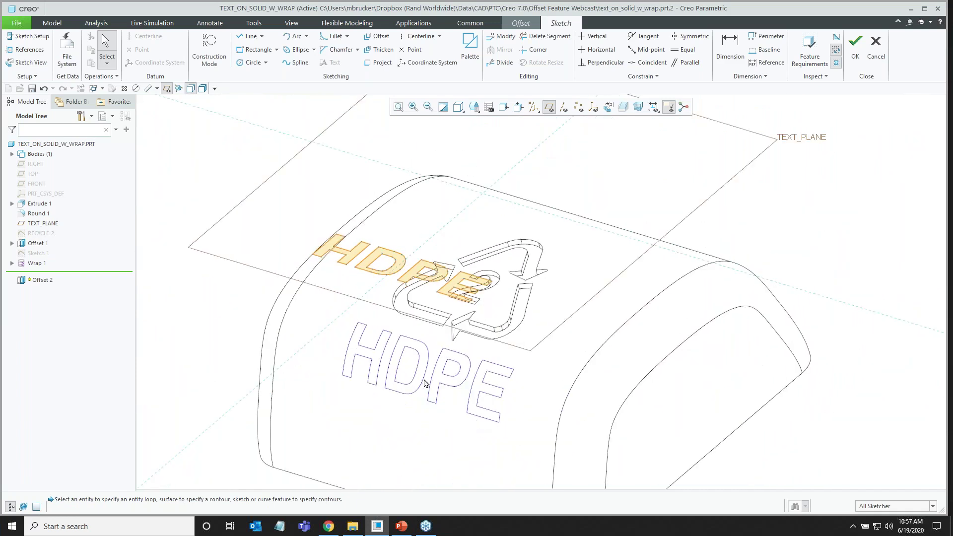
left_click(855, 44)
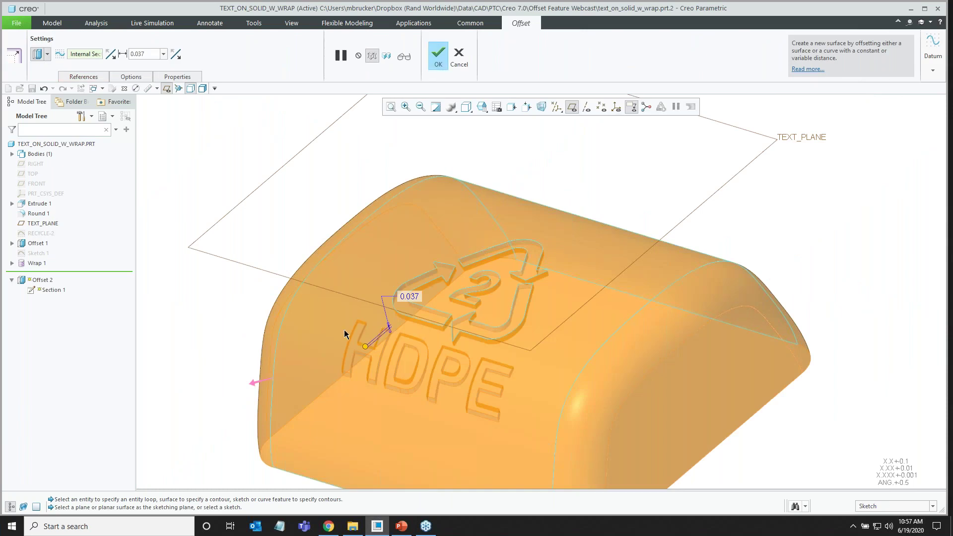
left_click(142, 77)
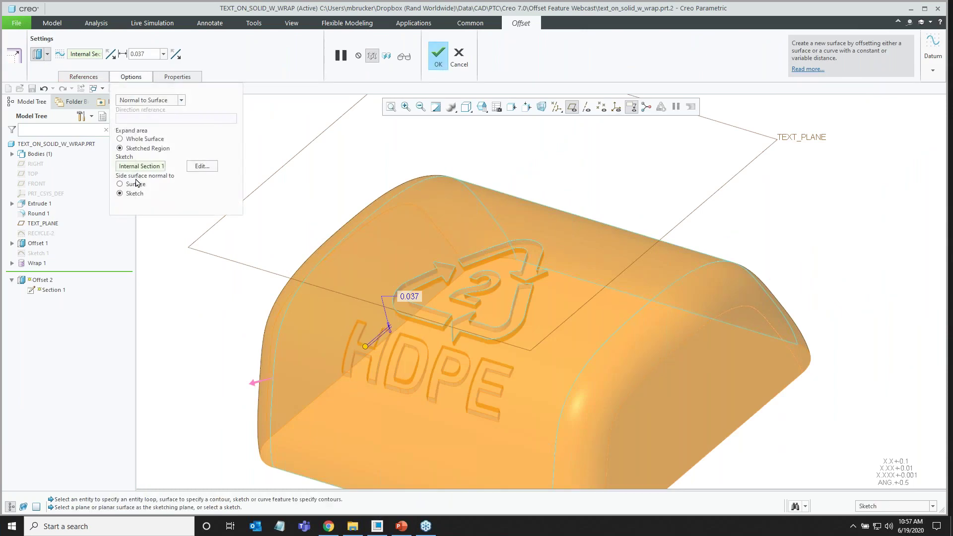
left_click(438, 54)
Hide the datum planes and display the model shaded with edges.
left_click(268, 157)
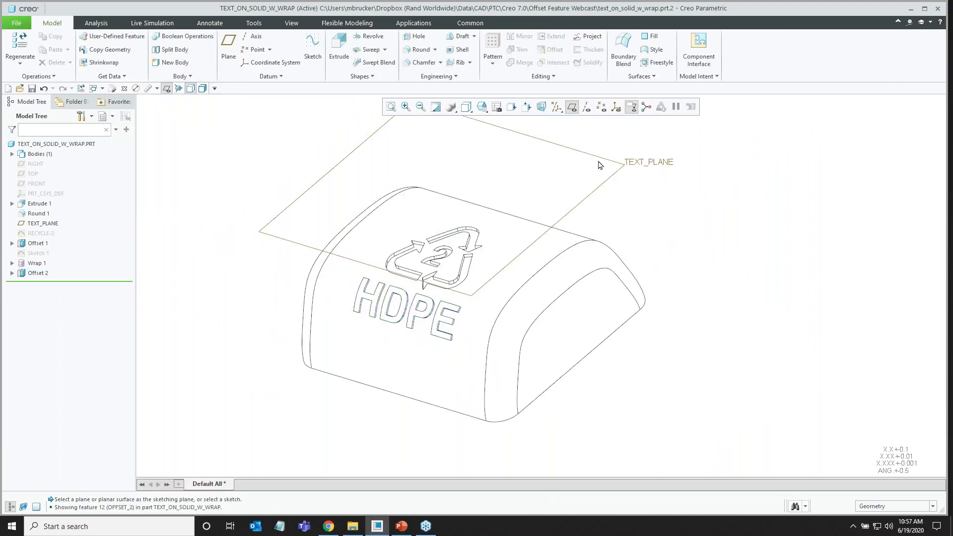
left_click(572, 107)
left_click(203, 89)
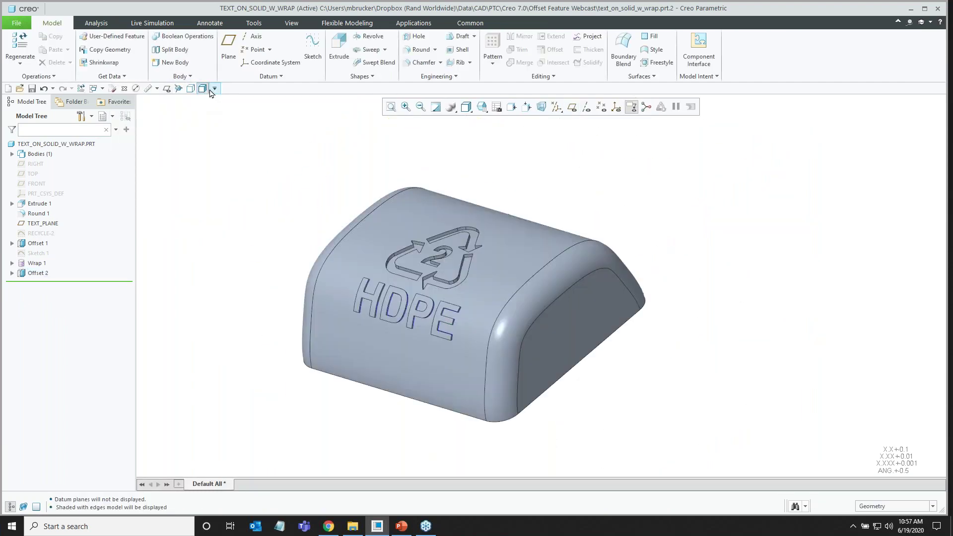
Hide the Wrap 1 feature so only the offset HDPE lettering shows on the solid.
left_click(38, 264)
left_click(37, 264)
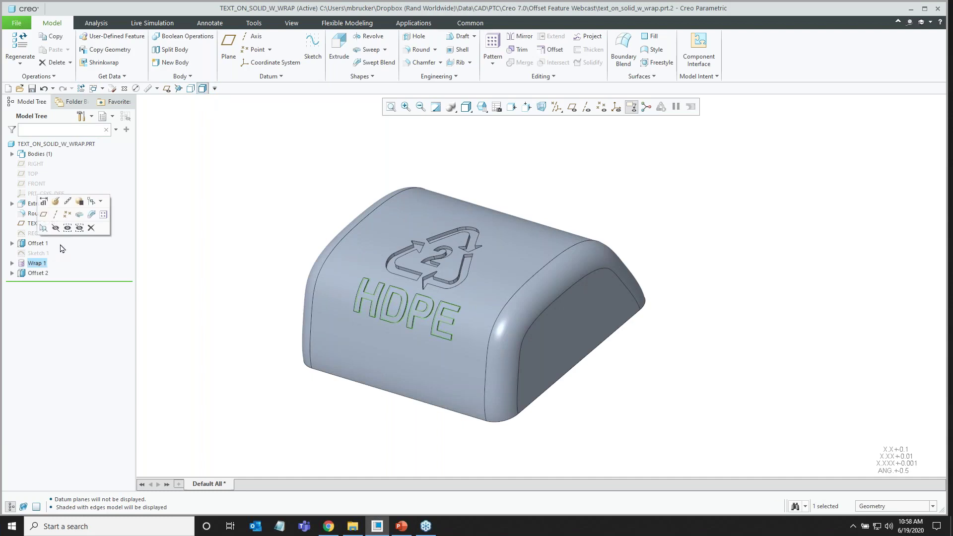
left_click(58, 227)
scroll(313, 281, "down", 3)
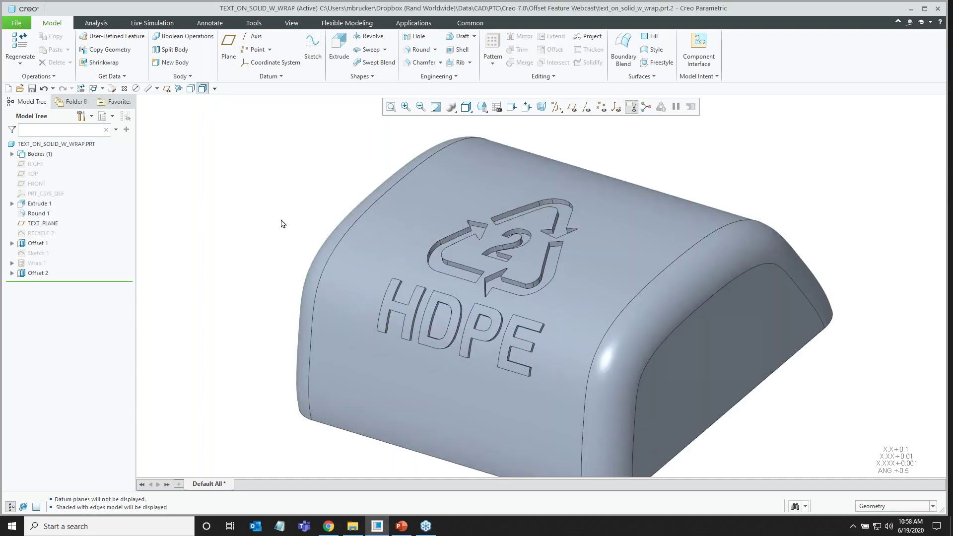